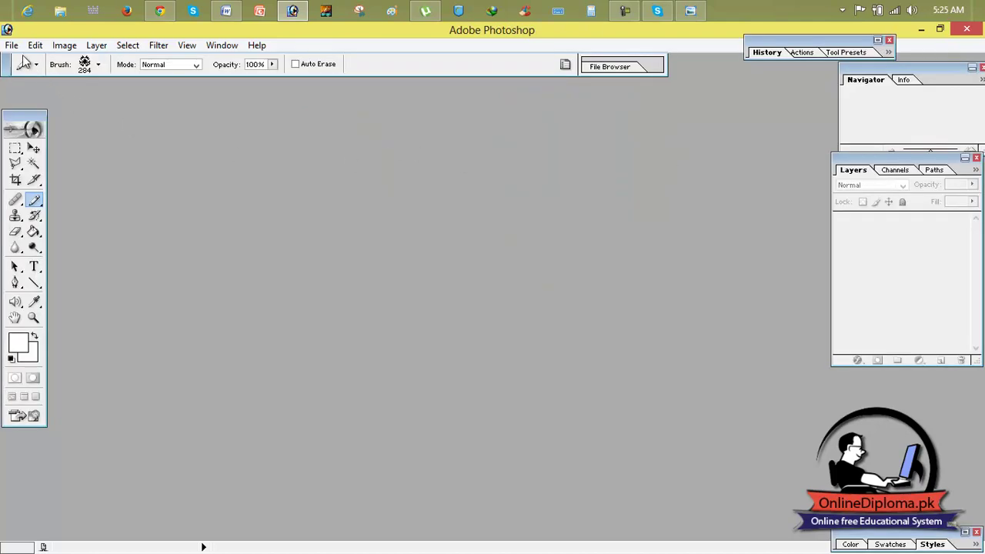
# - Create a Letter-size document, 8.5 by 11 inches at 300 pixels/inch in RGB Color, and maximize its window
pyautogui.click(11, 45)
pyautogui.click(27, 61)
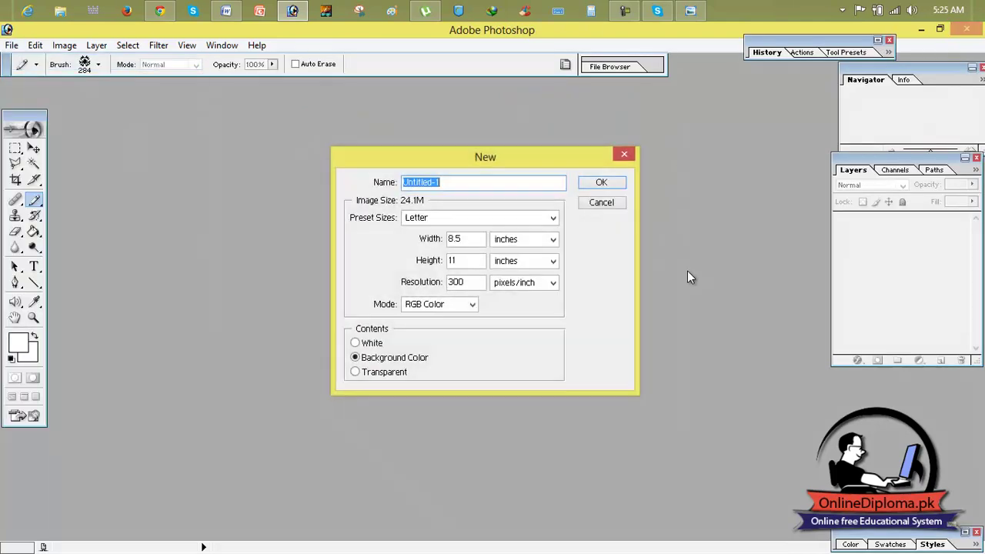
pyautogui.click(610, 188)
pyautogui.click(355, 88)
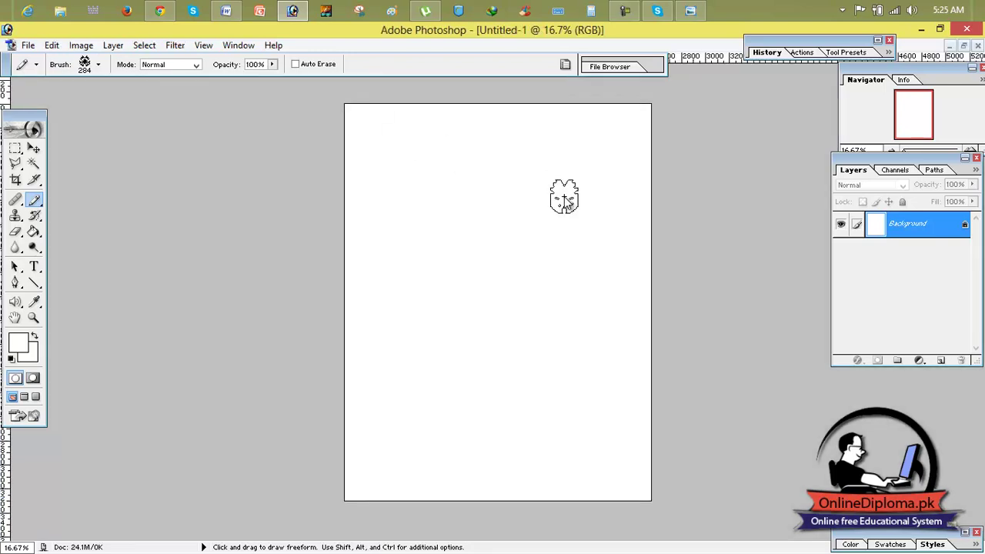
# - Crop the canvas at full width down to roughly its upper half
pyautogui.click(16, 180)
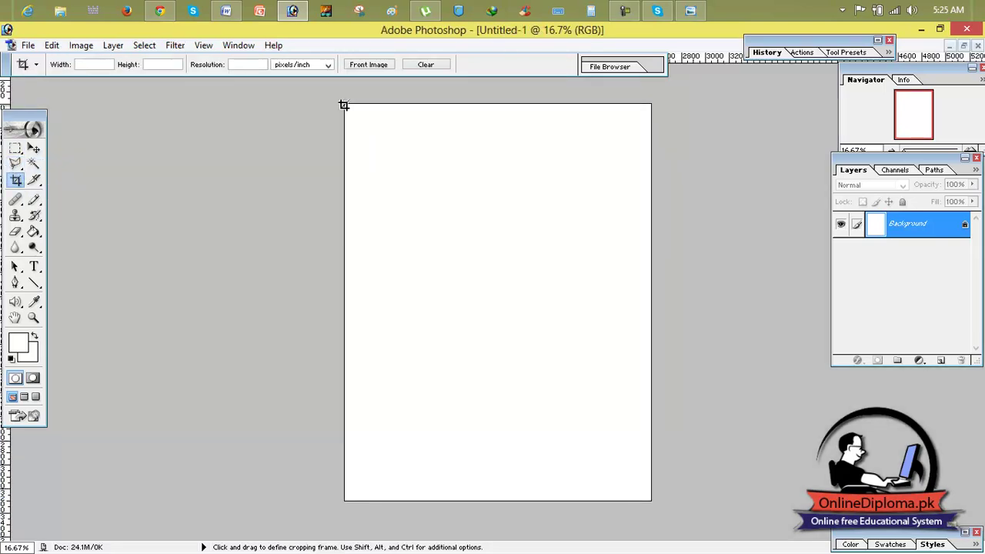
pyautogui.moveTo(570, 239); pyautogui.dragTo(656, 298)
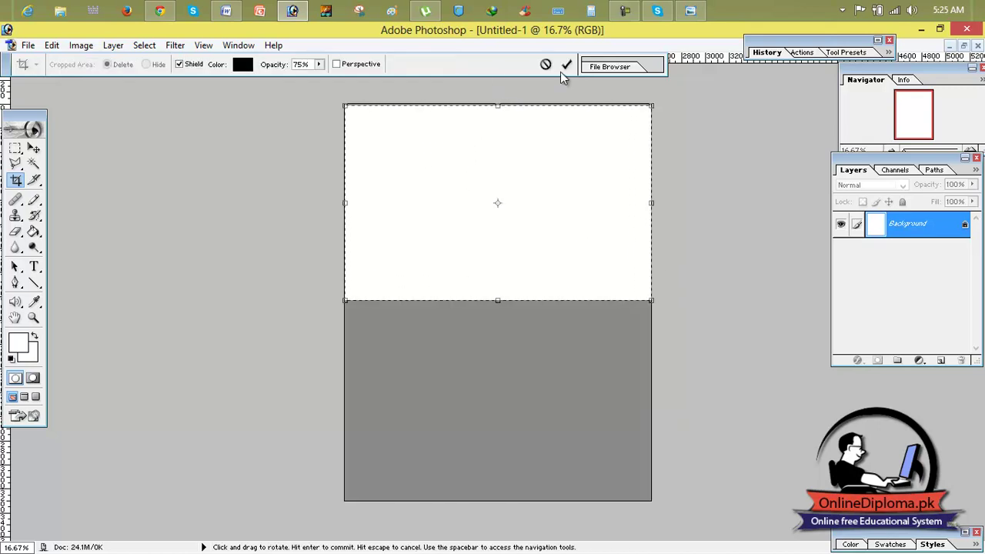
pyautogui.click(568, 66)
# - Check the reference magazine cover in Windows Photo Viewer, set the foreground color to black (000000) and fill the whole canvas with it
pyautogui.click(697, 11)
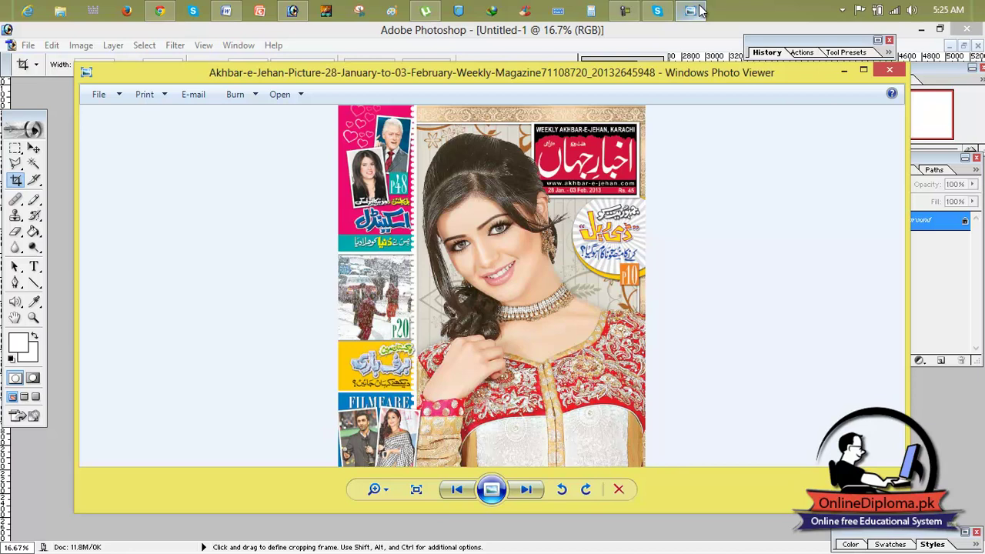
pyautogui.click(696, 11)
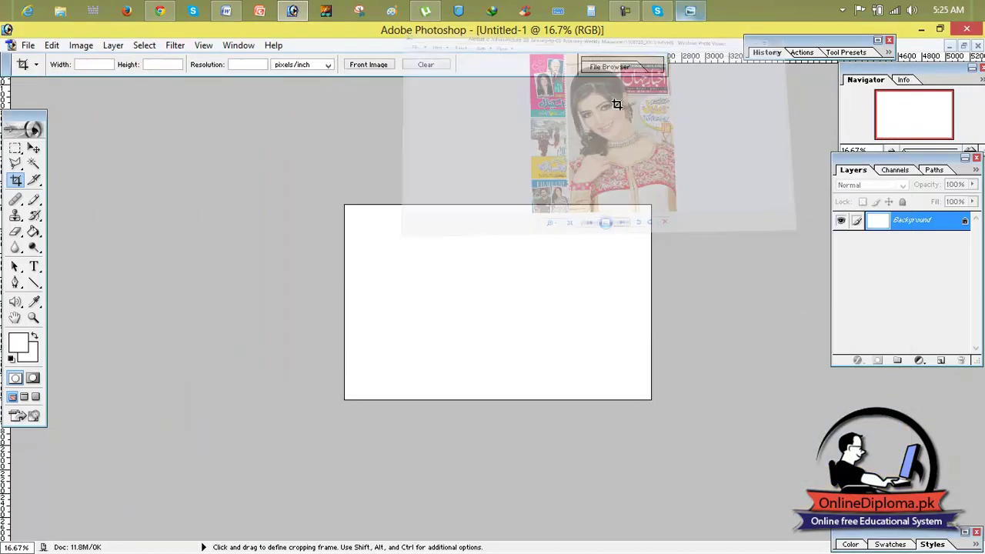
pyautogui.click(17, 348)
pyautogui.click(631, 226)
pyautogui.moveTo(631, 227); pyautogui.dragTo(711, 391)
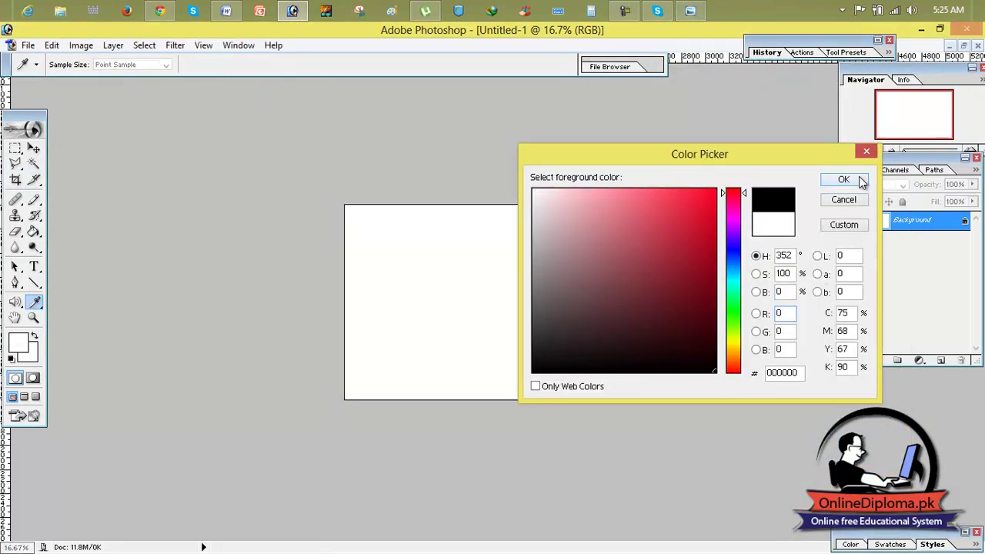
pyautogui.click(844, 179)
pyautogui.press('c')
pyautogui.hotkey('alt', 'BackSpace')
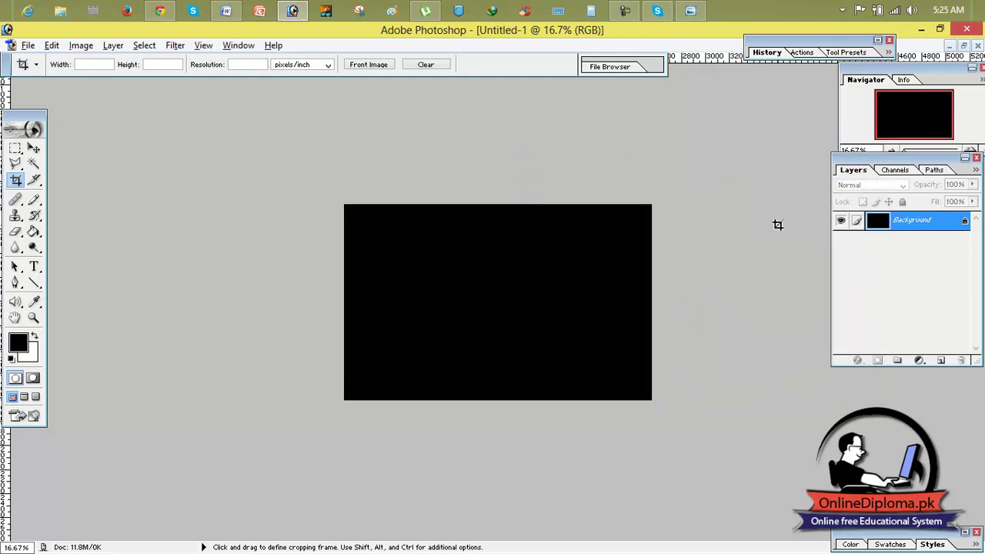
# - After viewing the reference cover enlarged, make a full-width rectangular selection of the canvas, leaving a narrow strip along the upper edge unselected
pyautogui.click(690, 10)
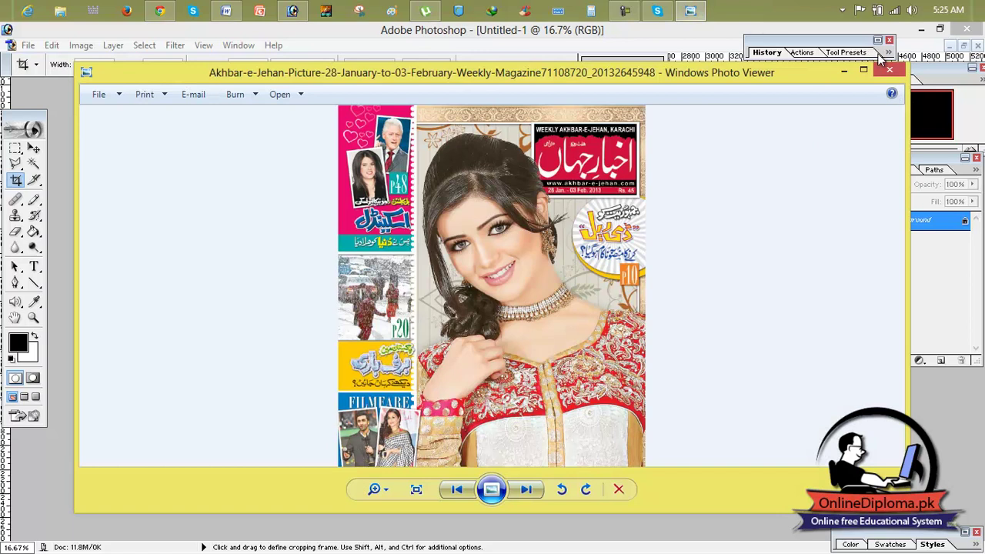
pyautogui.click(864, 72)
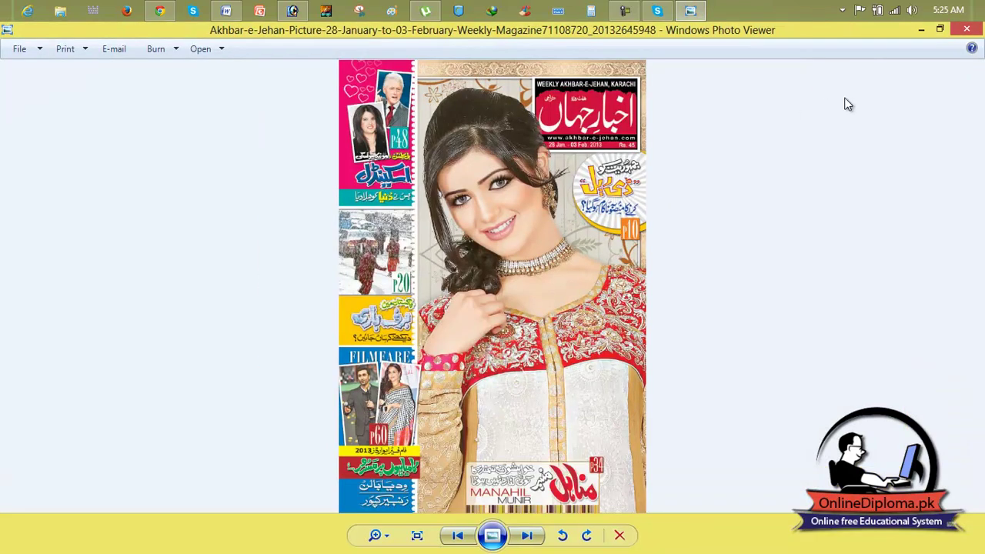
pyautogui.click(940, 29)
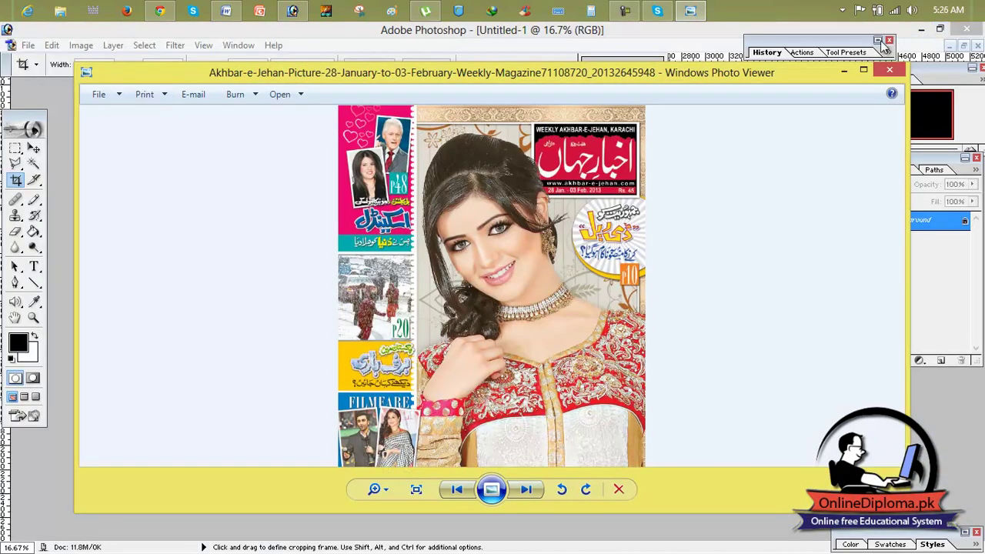
pyautogui.click(840, 70)
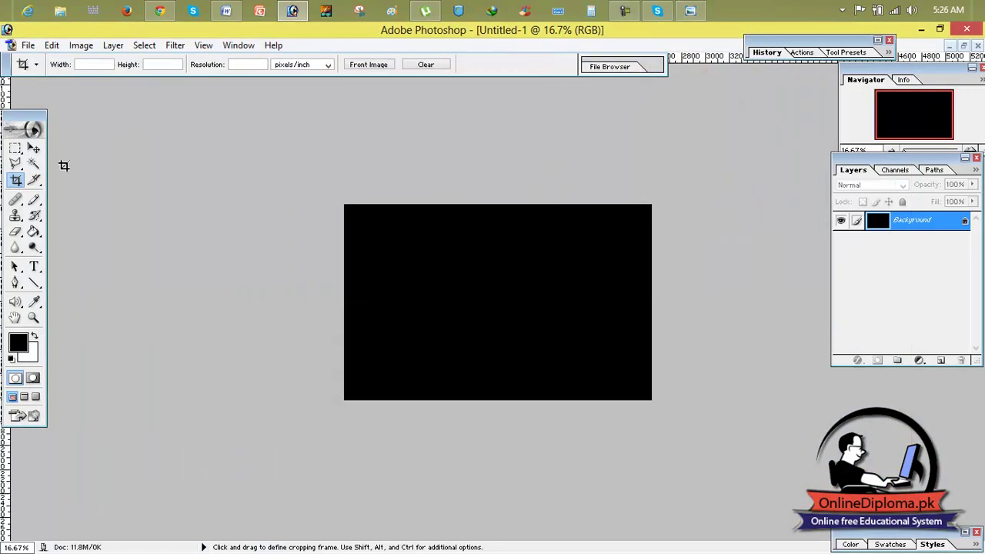
pyautogui.click(15, 148)
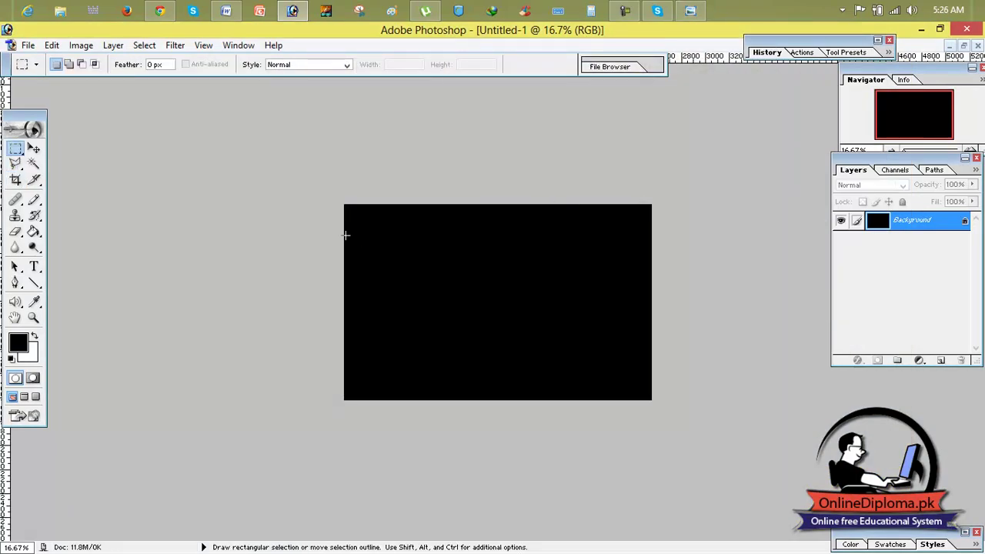
pyautogui.moveTo(641, 396); pyautogui.dragTo(653, 402)
# - Examine the title logo on the reference magazine cover in Windows Photo Viewer and compare it with the canvas
pyautogui.click(696, 11)
pyautogui.click(697, 11)
pyautogui.click(695, 13)
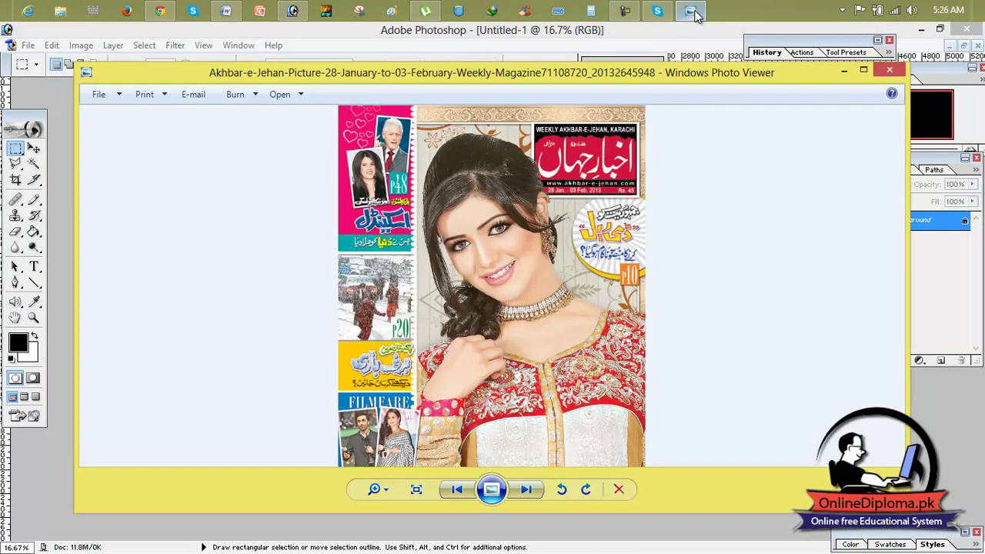
pyautogui.click(695, 13)
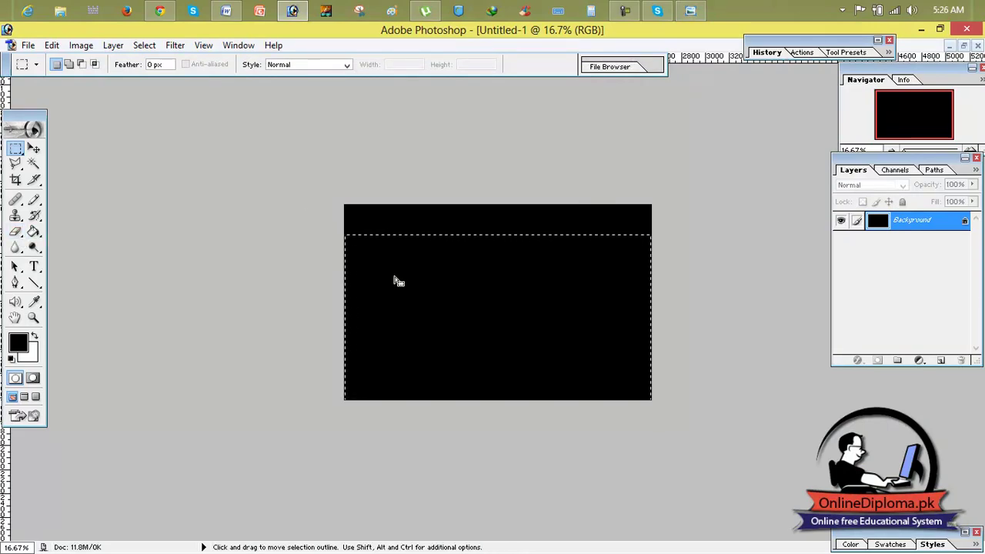
pyautogui.click(691, 11)
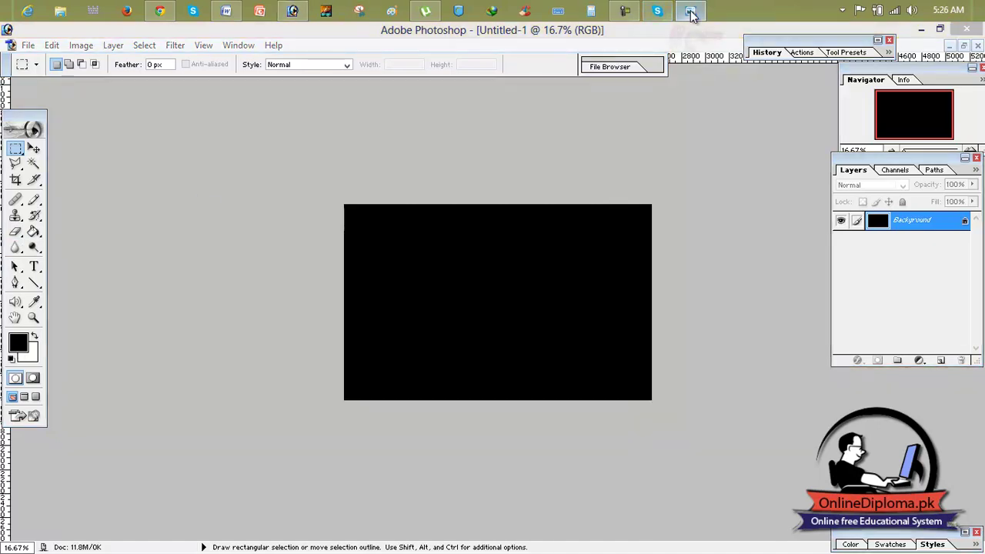
pyautogui.click(691, 12)
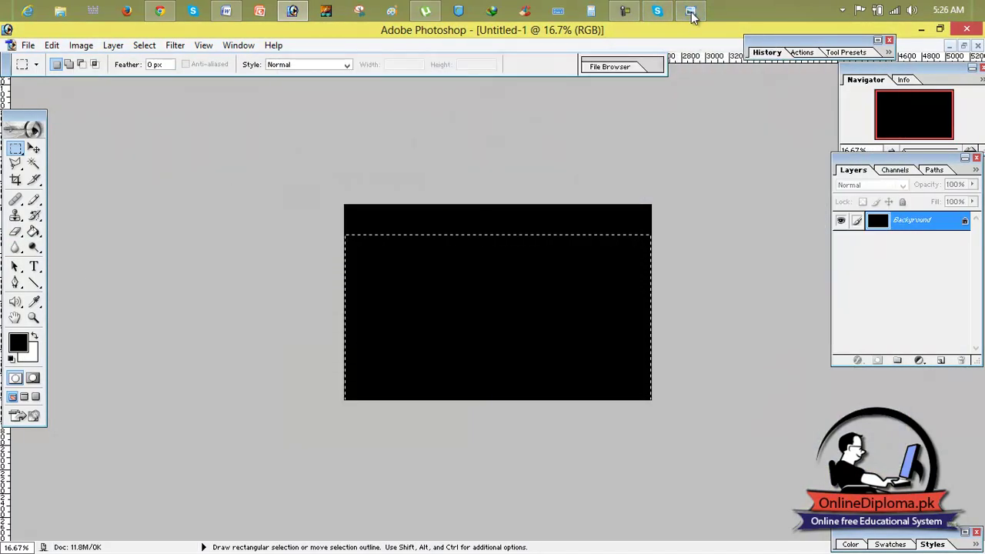
pyautogui.moveTo(691, 12)
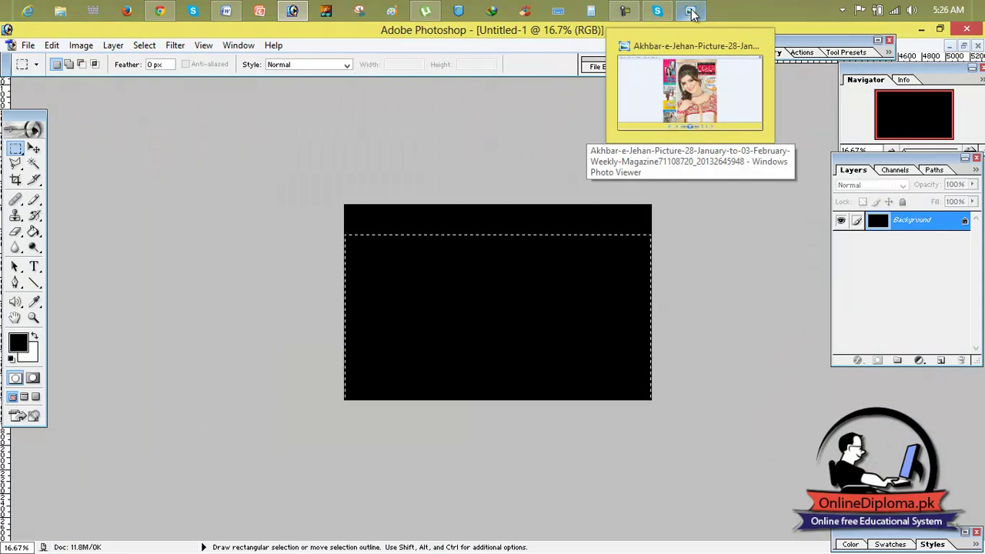
pyautogui.click(691, 11)
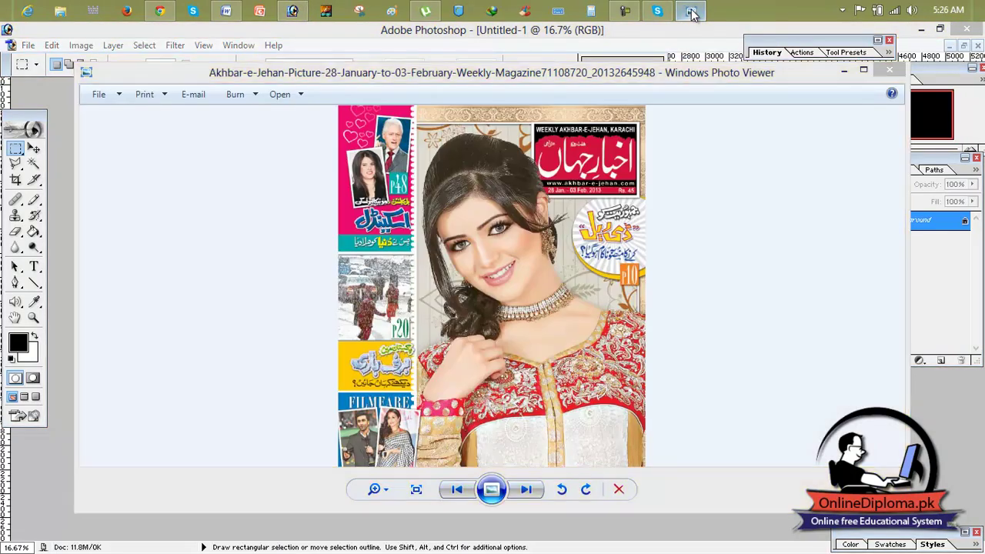
pyautogui.click(691, 11)
# - Open the Akhbar-e-Jehan weekly magazine cover picture from the "aakhbar e jahan" folder on the Desktop
pyautogui.click(28, 44)
pyautogui.click(68, 80)
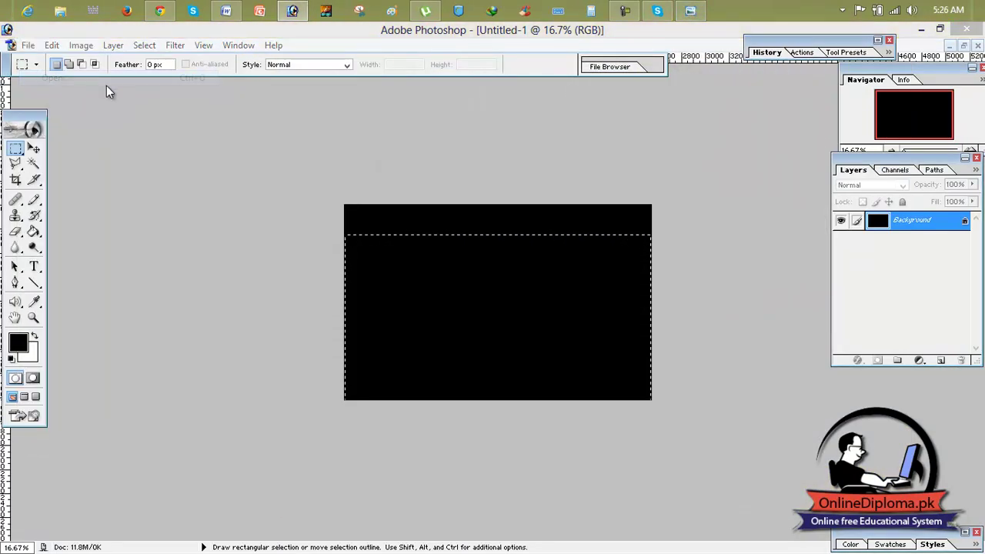
pyautogui.scroll(-5, 687, 202)
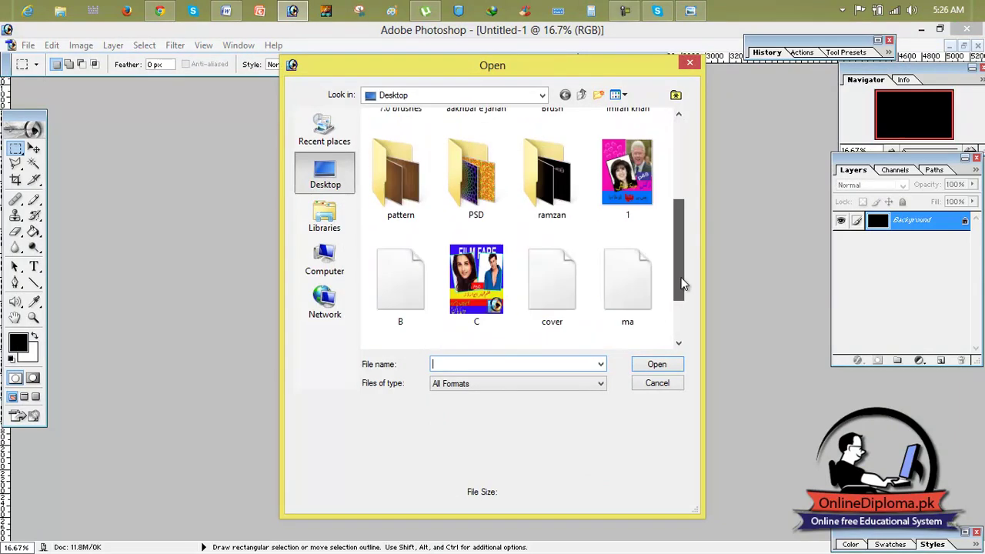
pyautogui.click(541, 234)
pyautogui.click(476, 231)
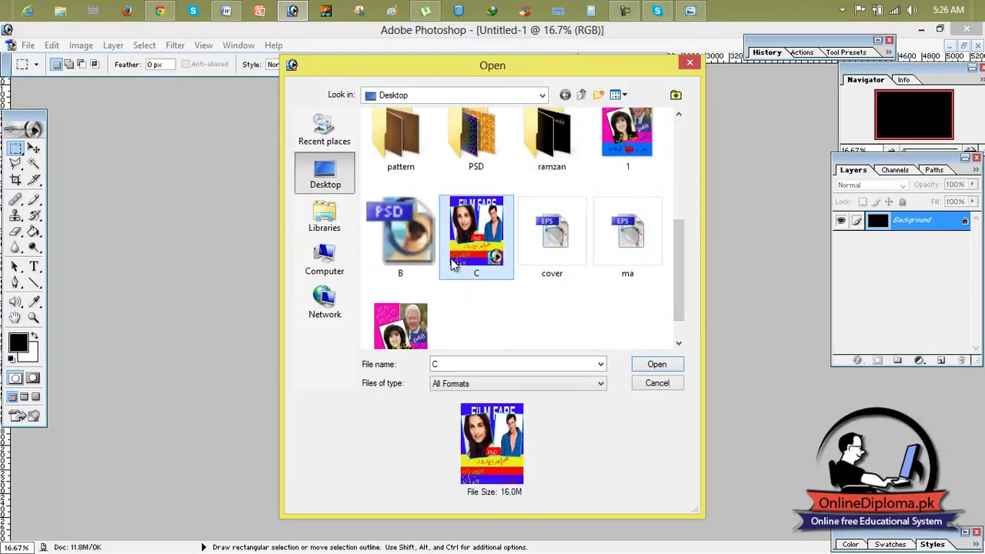
pyautogui.scroll(5, 408, 310)
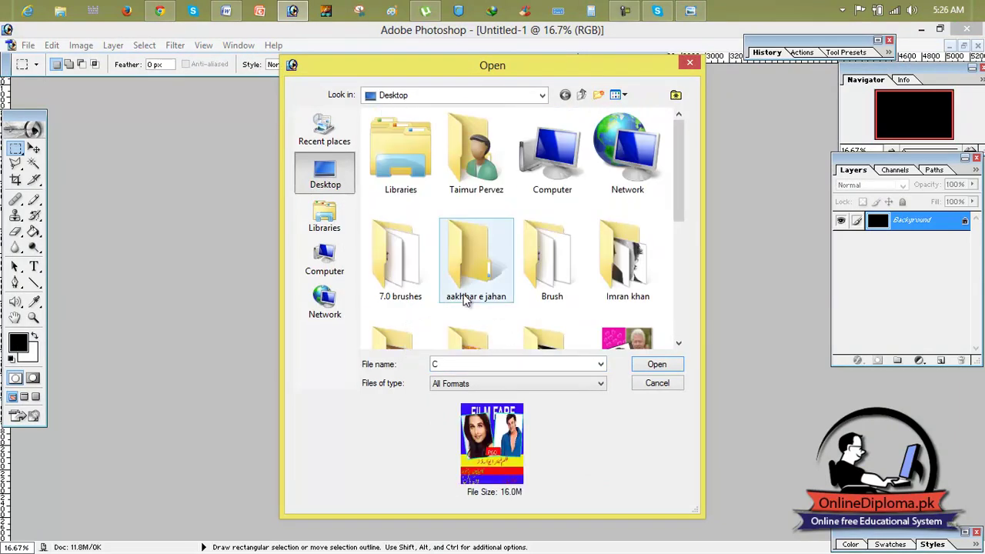
pyautogui.doubleClick(495, 292)
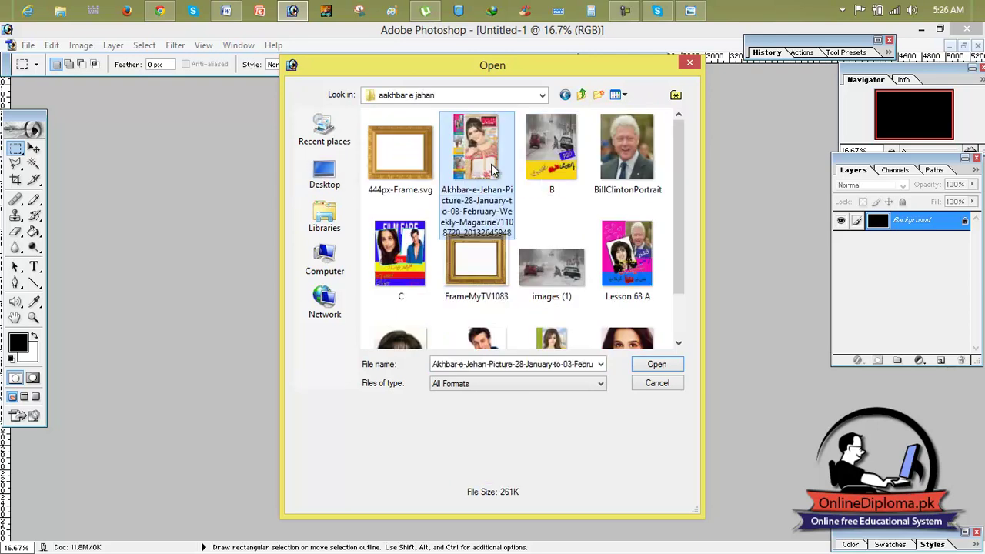
pyautogui.doubleClick(493, 171)
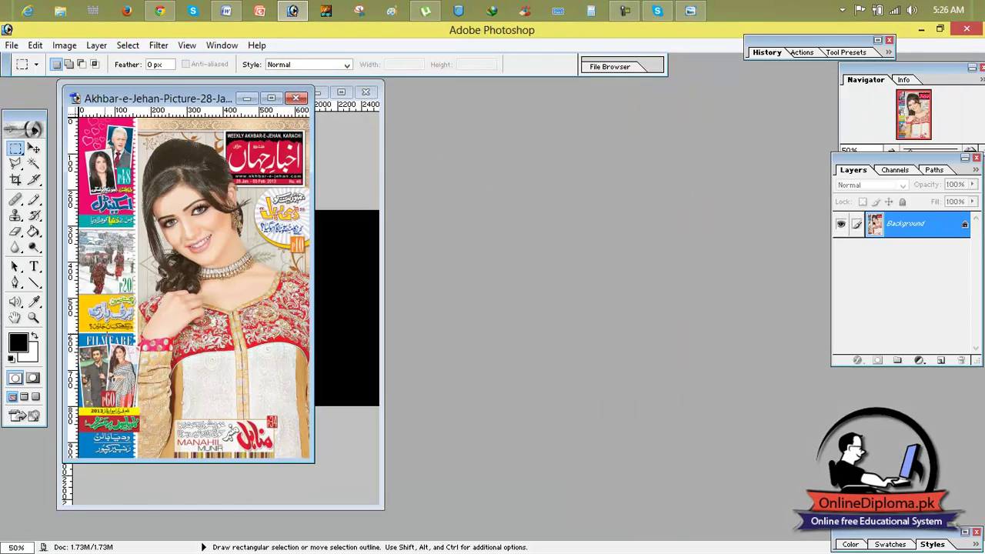
# - Sample the red of the magazine's title logo and fill the selected area of Untitled-1 with it
pyautogui.click(34, 302)
pyautogui.click(288, 151)
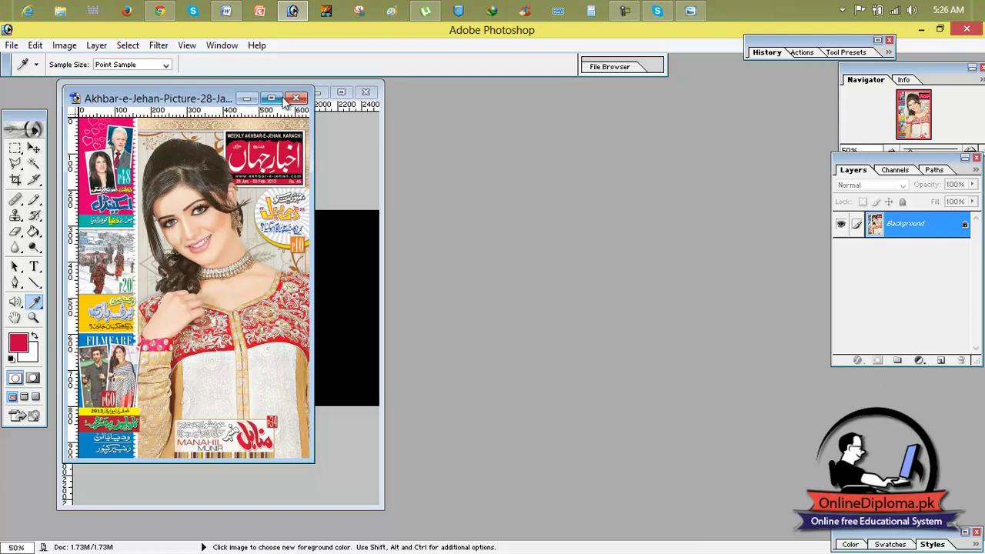
pyautogui.click(246, 98)
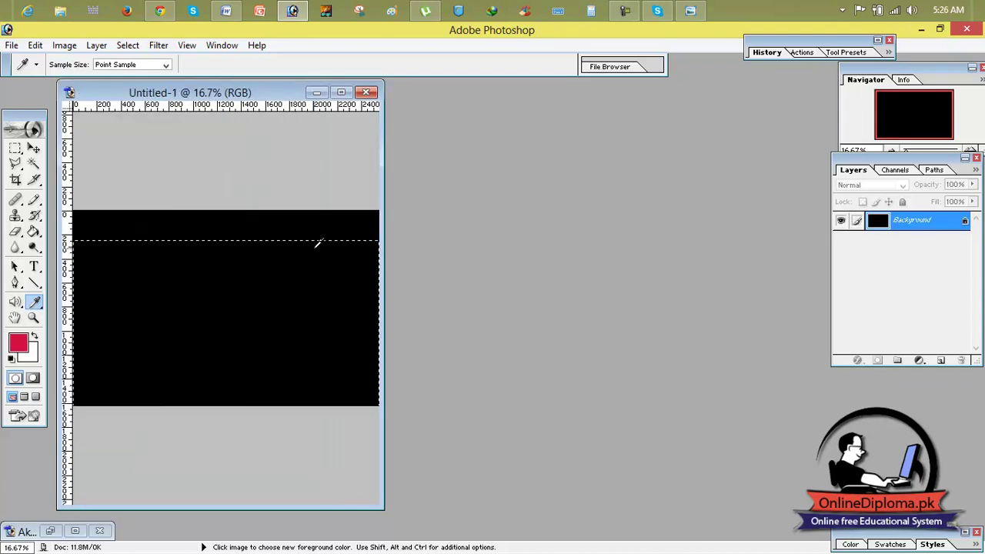
pyautogui.hotkey('alt', 'BackSpace')
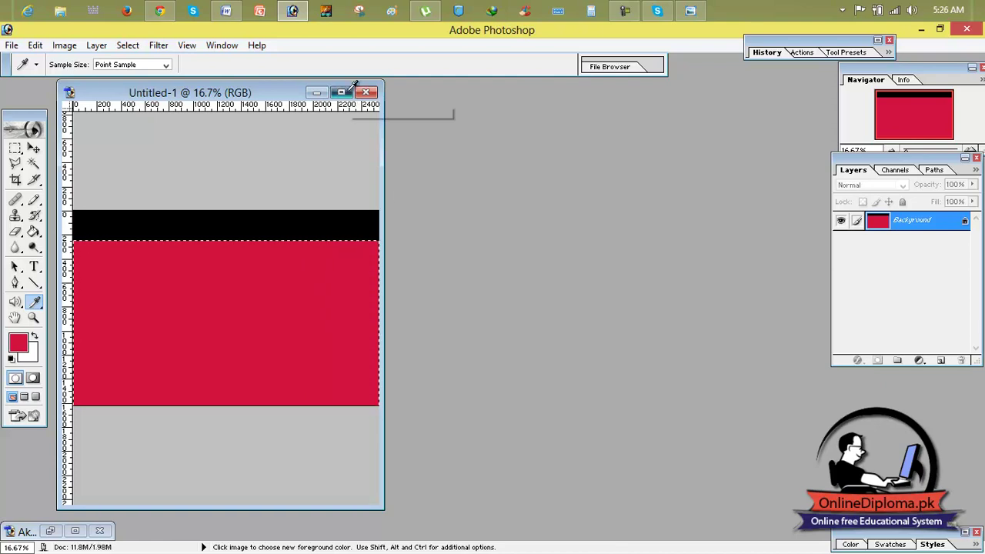
pyautogui.click(347, 95)
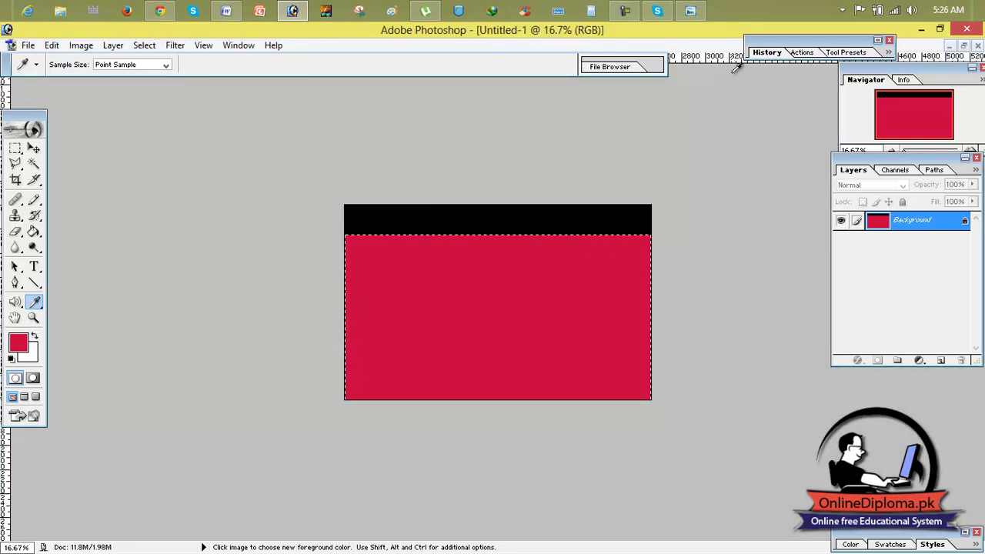
# - Choose the Smudge tool and set its brush's master diameter to 22 px
pyautogui.moveTo(681, 15)
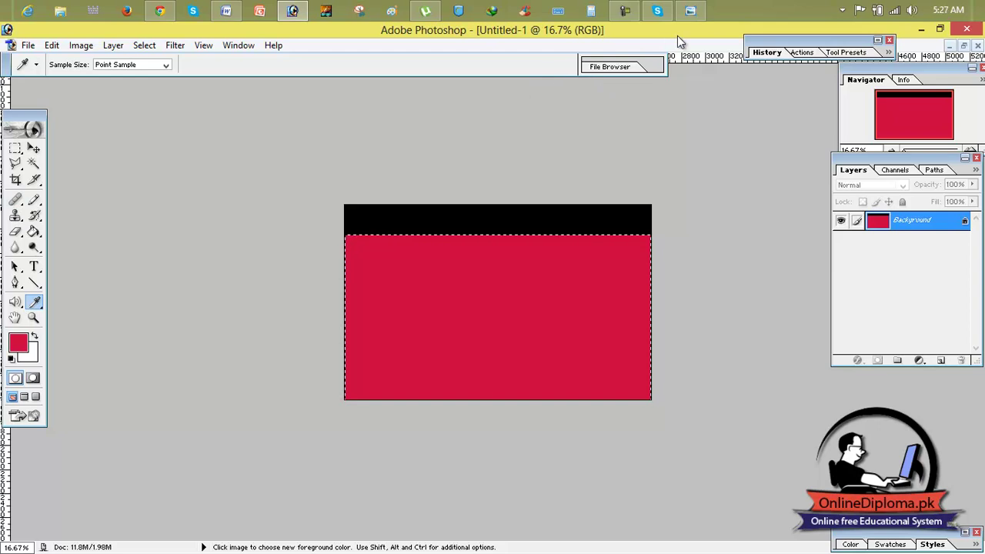
pyautogui.click(689, 14)
pyautogui.click(687, 13)
pyautogui.moveTo(15, 247)
pyautogui.mouseDown()
pyautogui.moveTo(16, 257)
pyautogui.moveTo(61, 258)
pyautogui.moveTo(69, 274)
pyautogui.mouseUp()
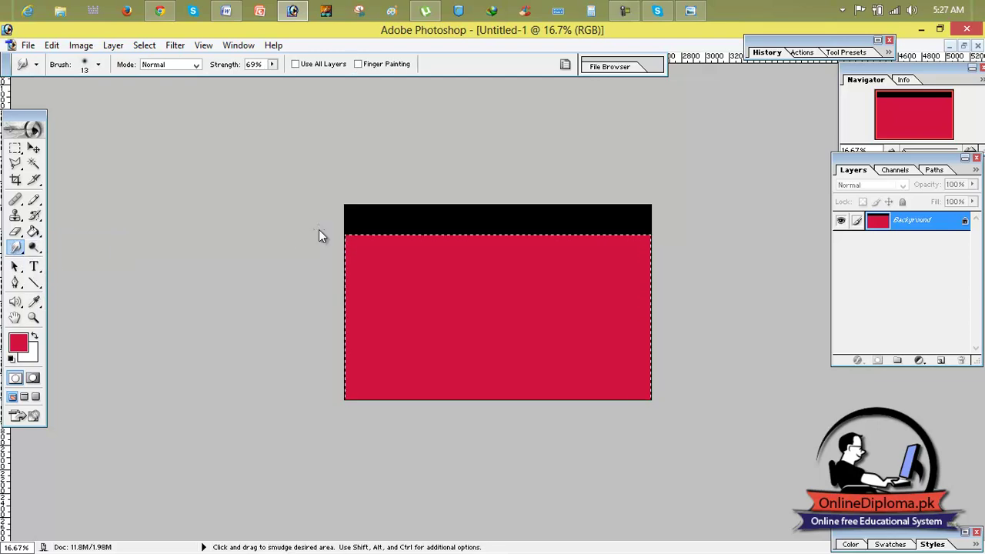
pyautogui.click(86, 67)
pyautogui.moveTo(32, 102); pyautogui.dragTo(31, 102)
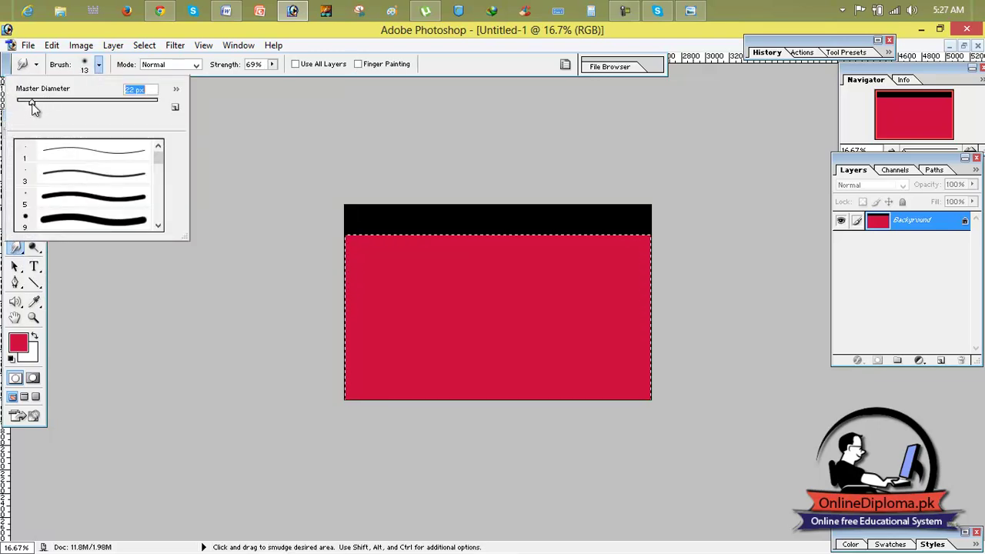
pyautogui.click(171, 87)
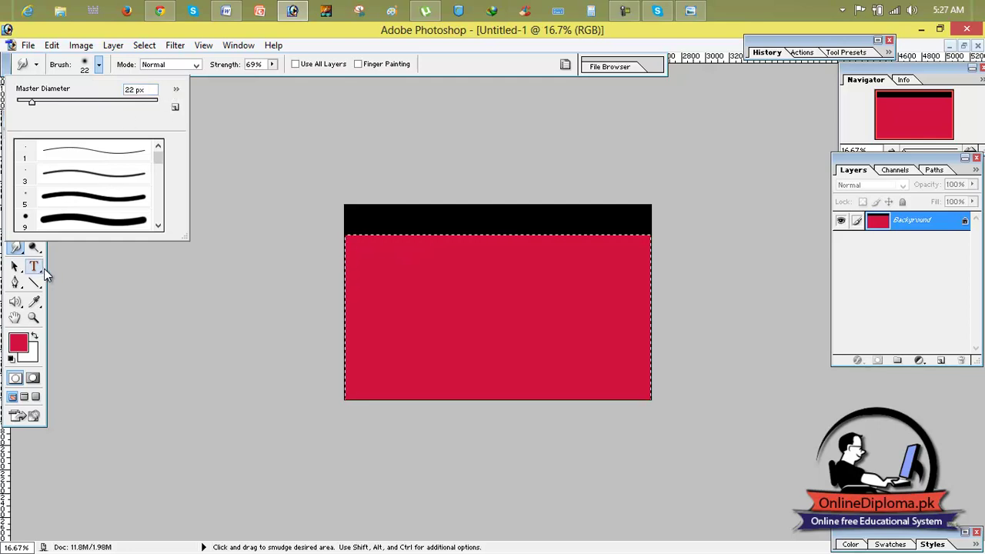
pyautogui.click(46, 269)
pyautogui.click(36, 64)
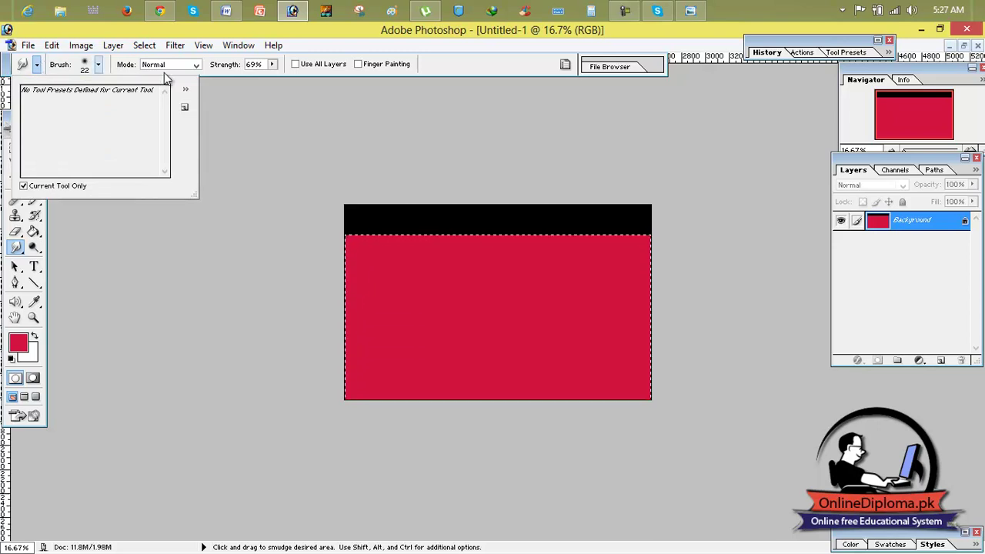
pyautogui.click(364, 48)
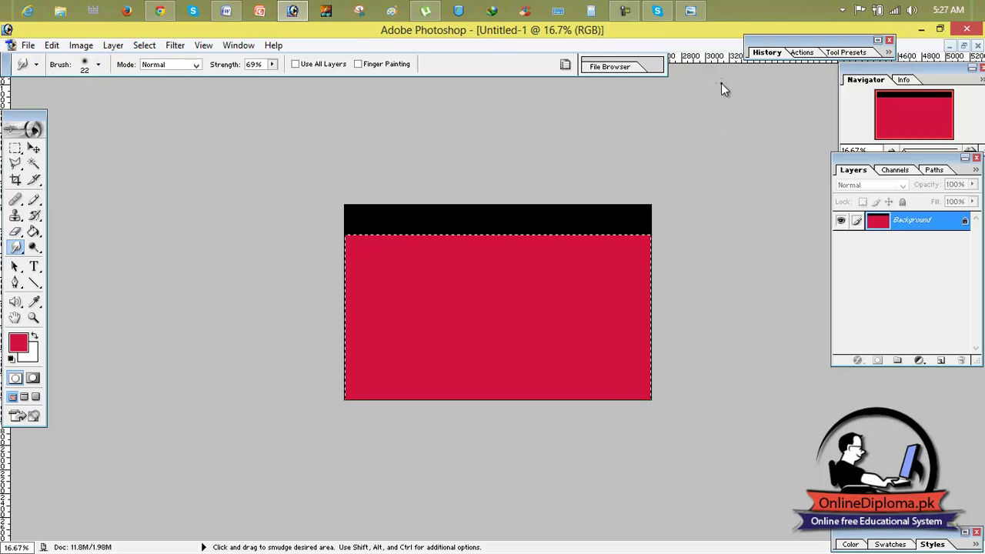
# - Revert the canvas to its history state before the red fill and deselect the area
pyautogui.click(802, 52)
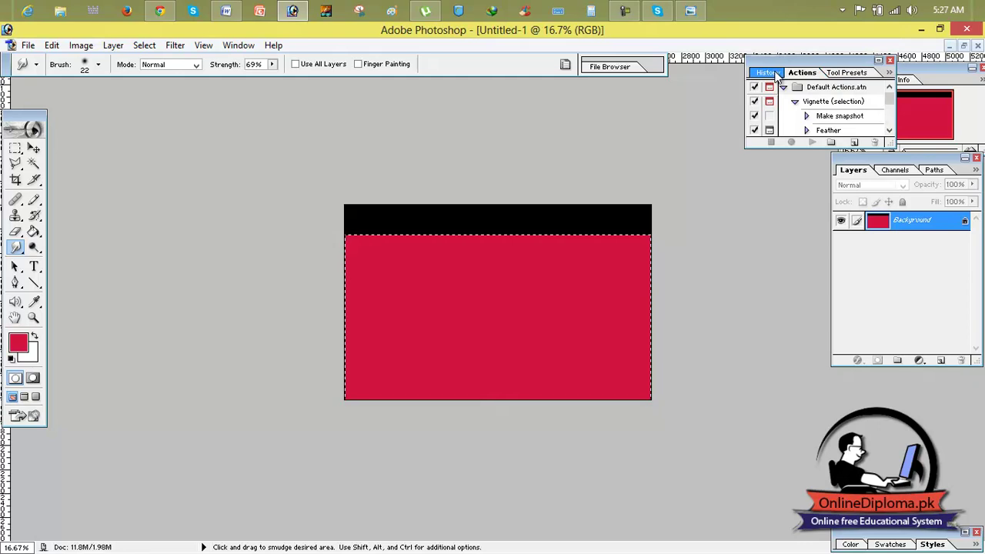
pyautogui.click(768, 73)
pyautogui.click(815, 114)
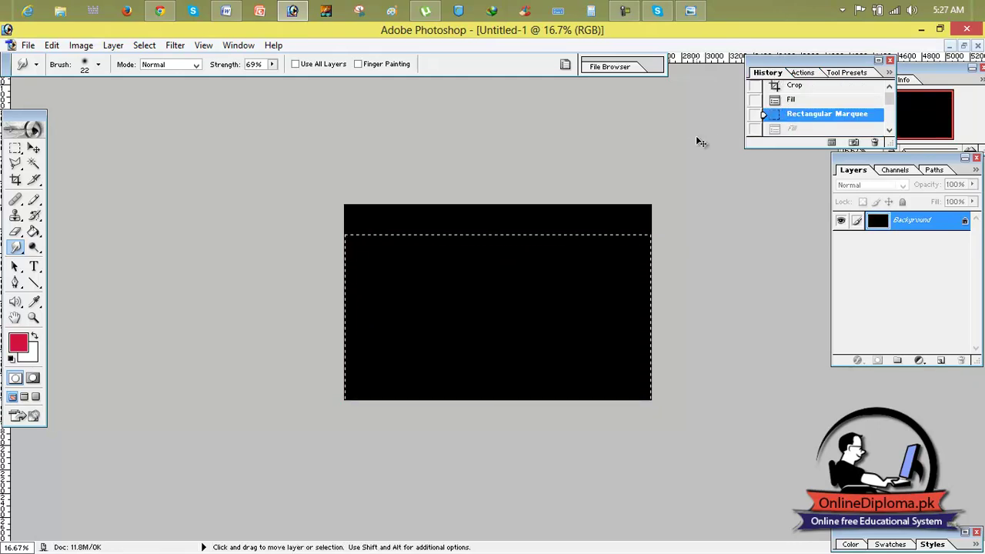
pyautogui.hotkey('ctrl', 'd')
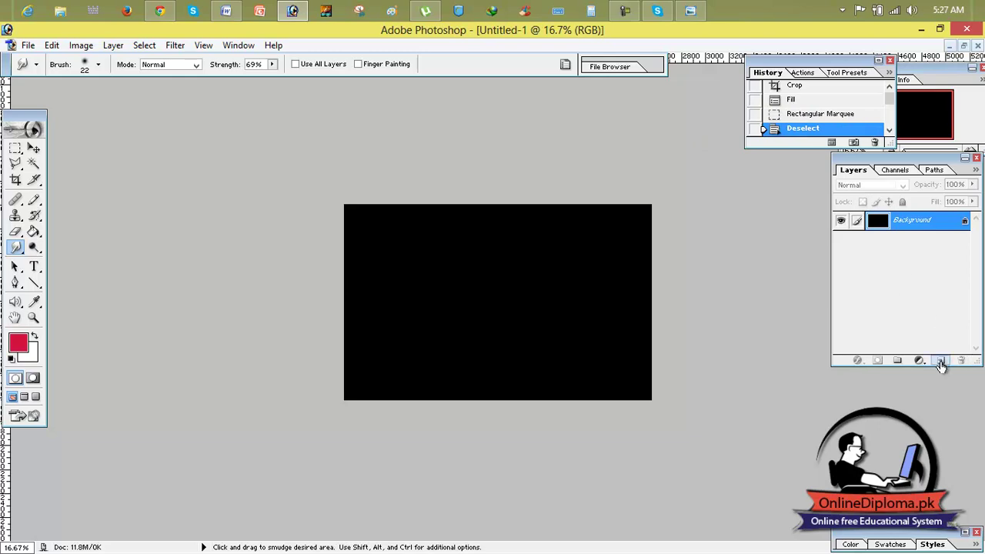
# - Add a new empty layer above the black background
pyautogui.rightClick(916, 221)
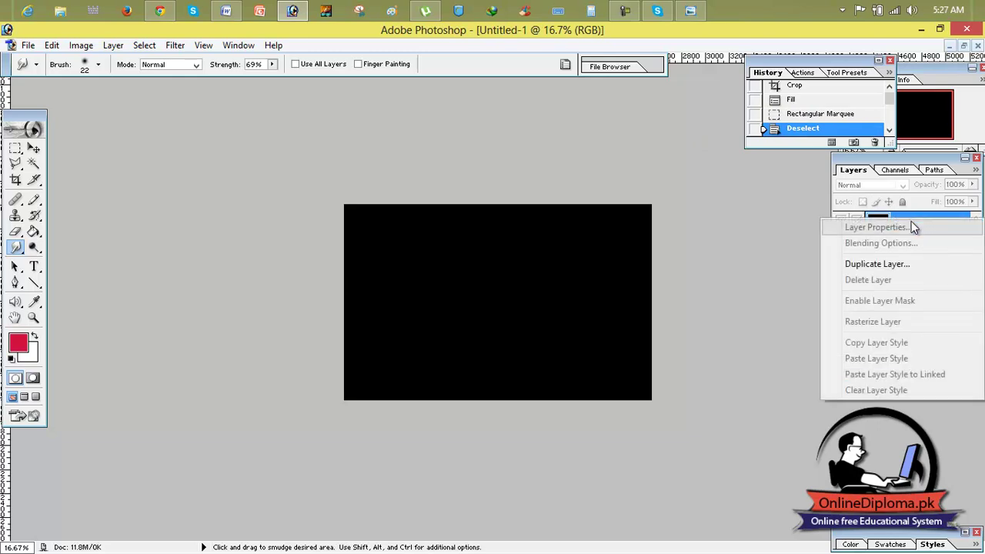
pyautogui.click(803, 223)
pyautogui.click(941, 360)
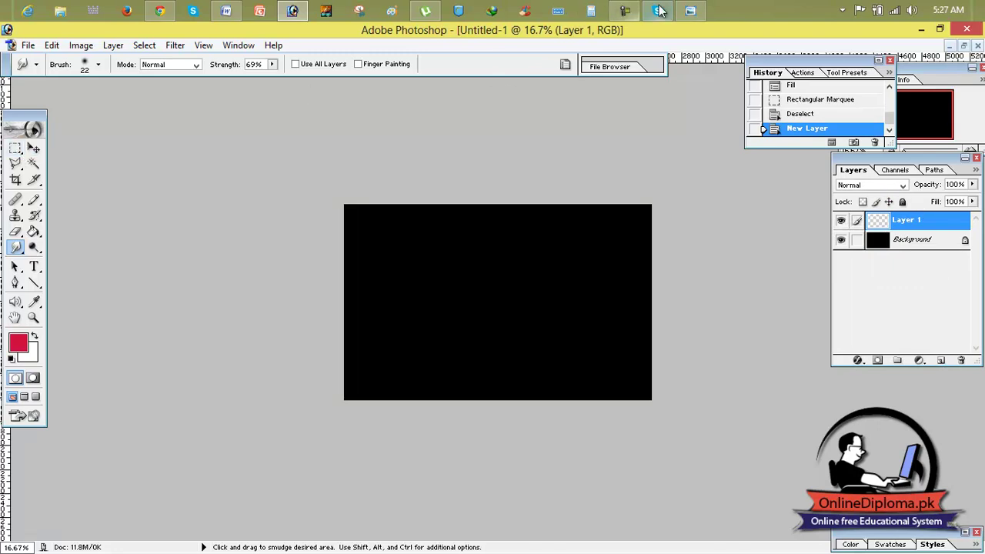
# - Select the full-width canvas area below the top black strip with the Rectangular Marquee tool
pyautogui.click(689, 12)
pyautogui.click(689, 11)
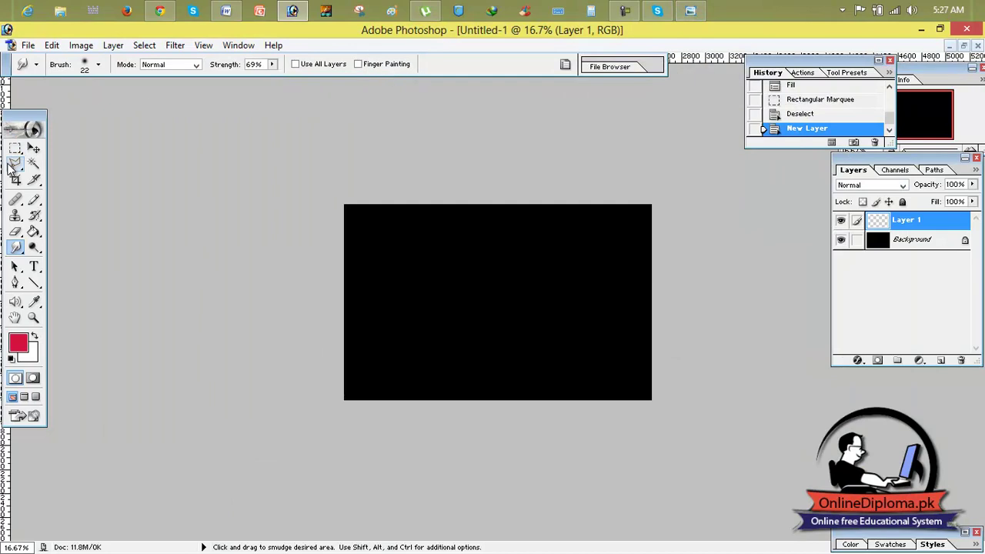
pyautogui.click(16, 148)
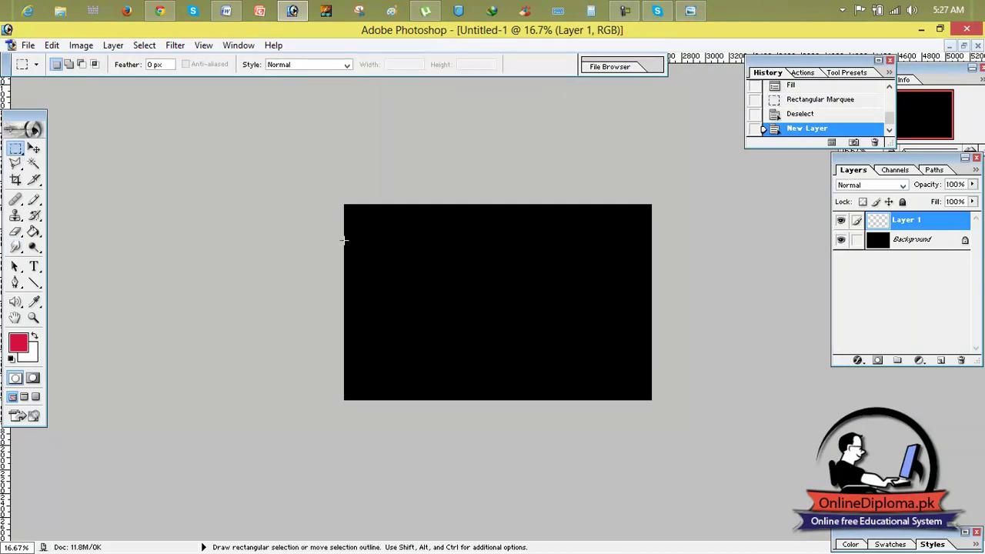
pyautogui.moveTo(501, 345); pyautogui.dragTo(652, 402)
pyautogui.click(33, 337)
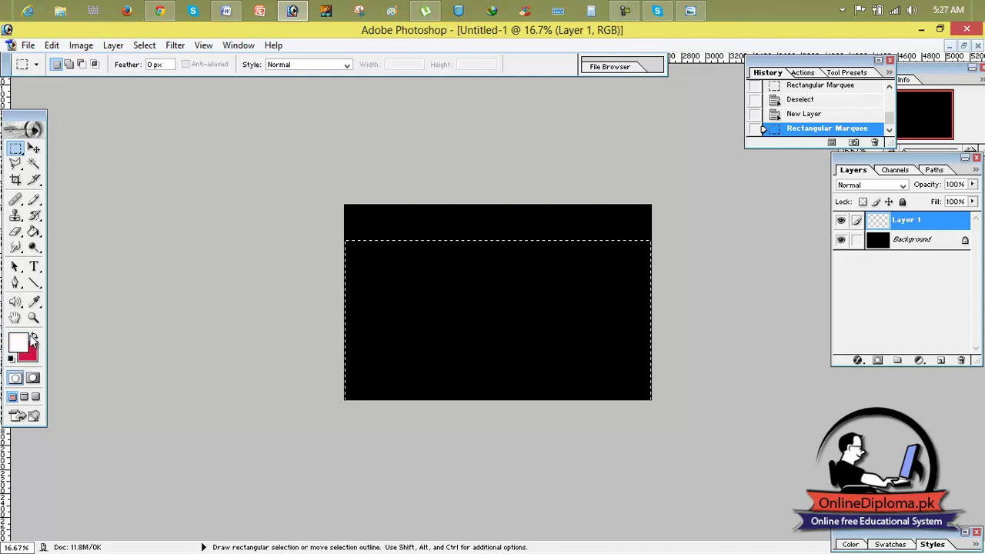
pyautogui.click(24, 343)
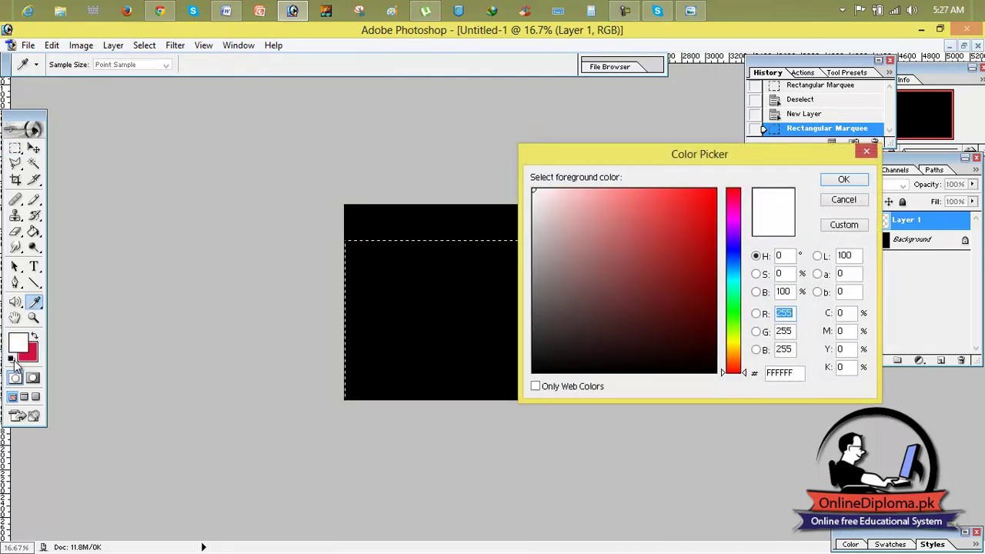
pyautogui.click(11, 360)
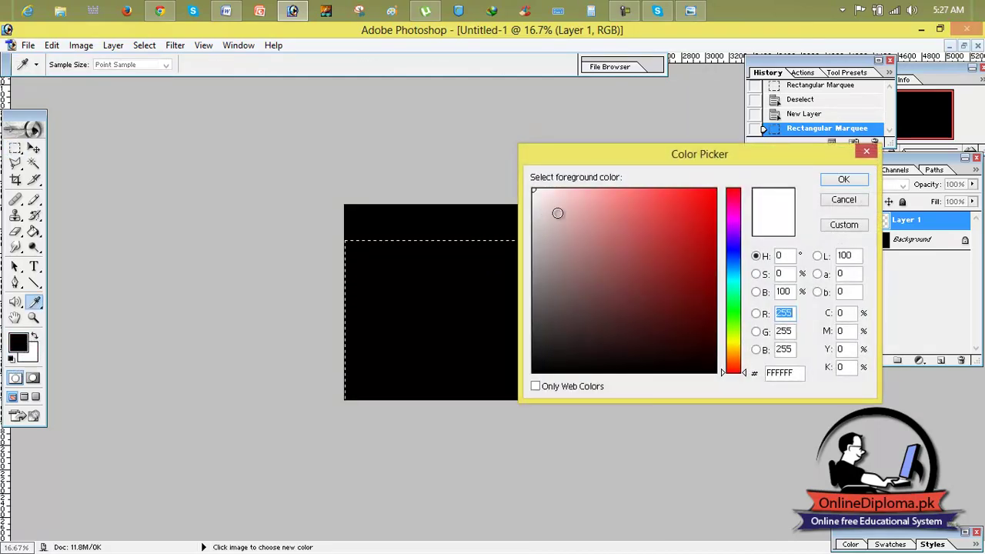
pyautogui.click(866, 152)
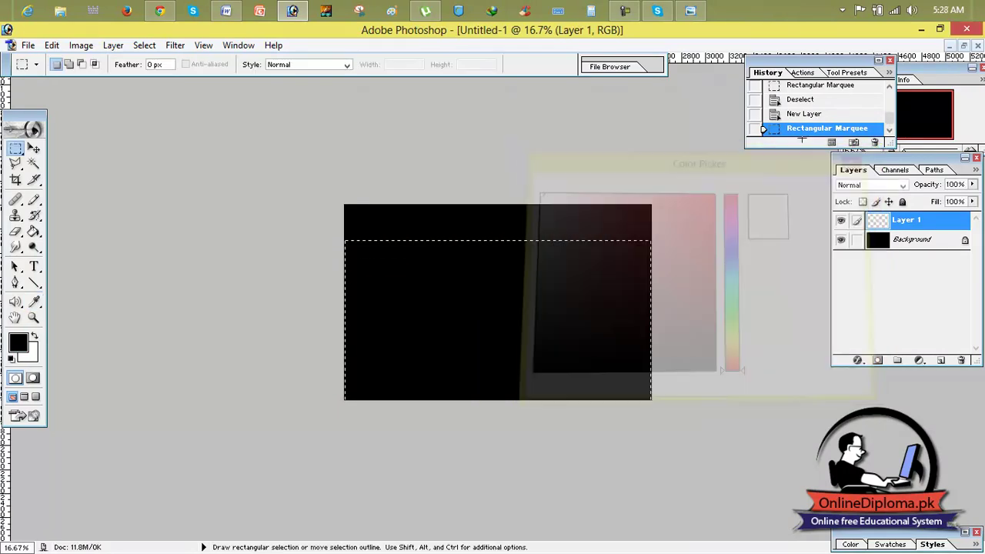
# - Bring up the Akhbar-e-Jehan cover picture and sample the red of its title logo as the foreground color
pyautogui.click(964, 47)
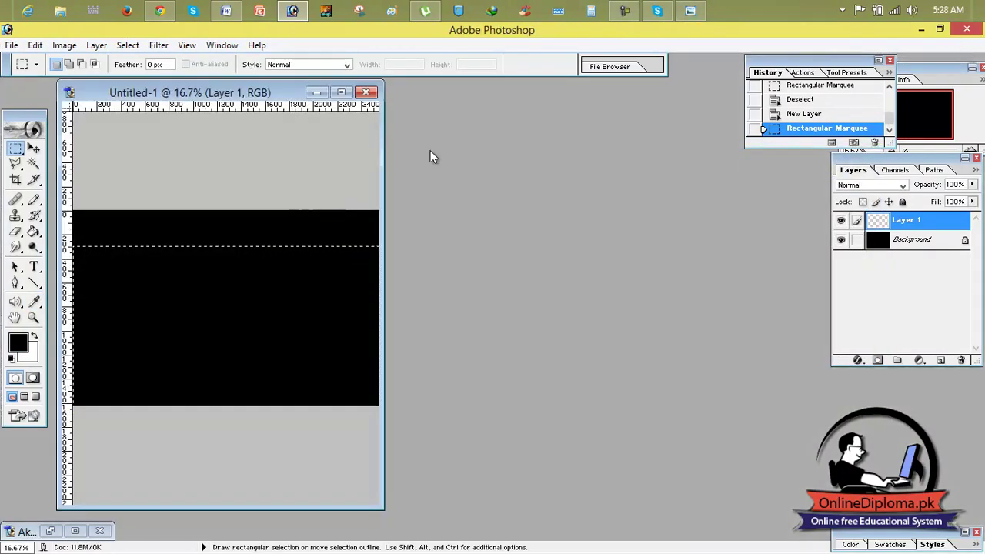
pyautogui.moveTo(300, 100); pyautogui.dragTo(591, 167)
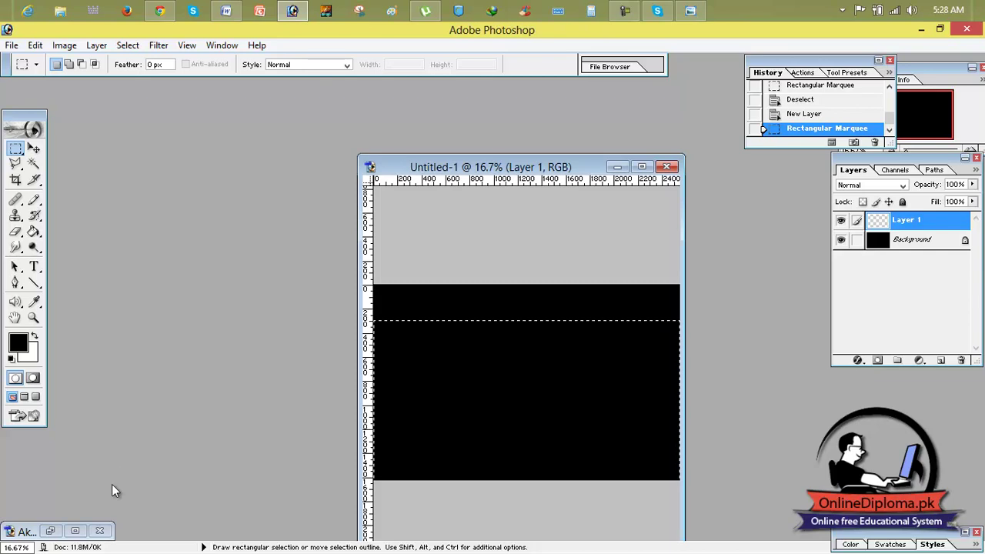
pyautogui.click(75, 531)
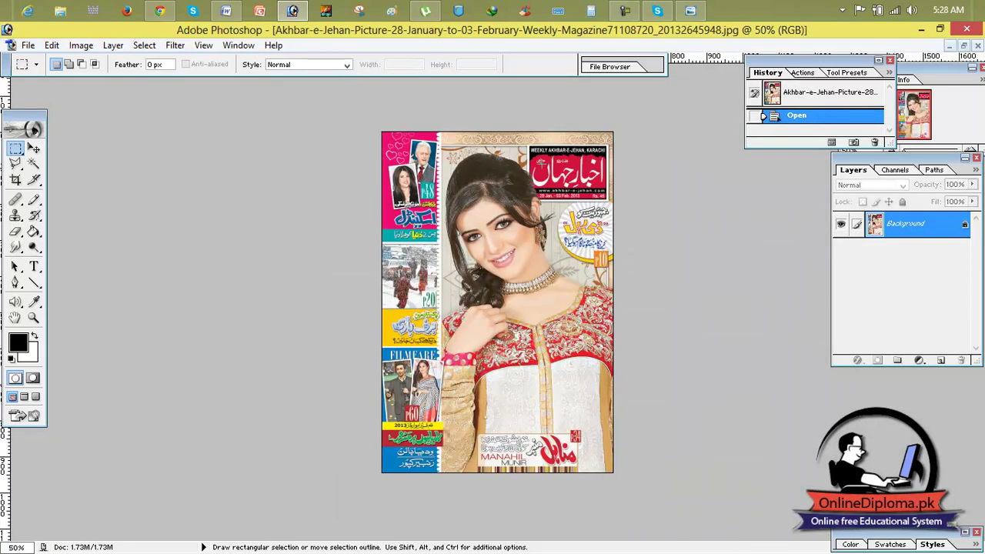
pyautogui.click(34, 301)
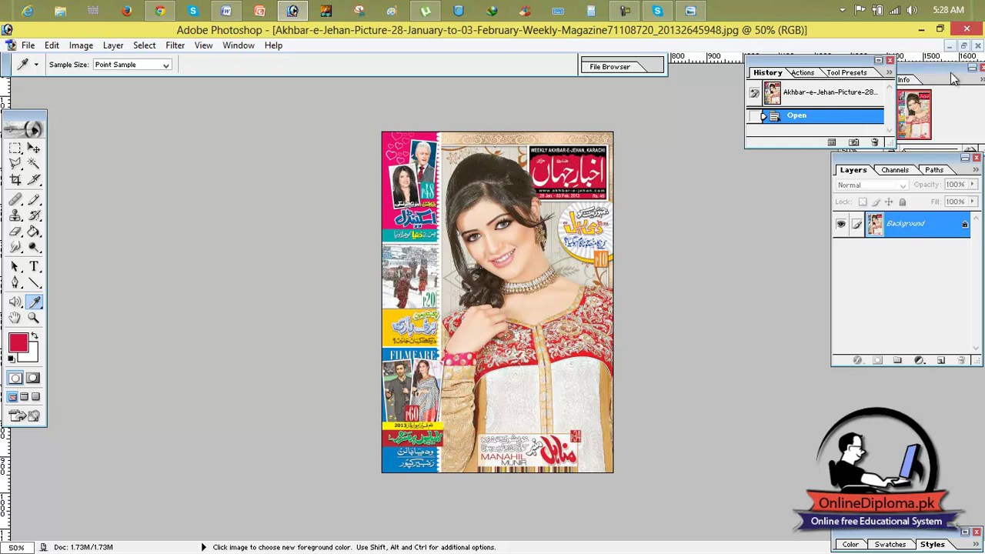
# - Return to Untitled-1, fill the selected area of Layer 1 with the sampled red and deselect it
pyautogui.click(949, 46)
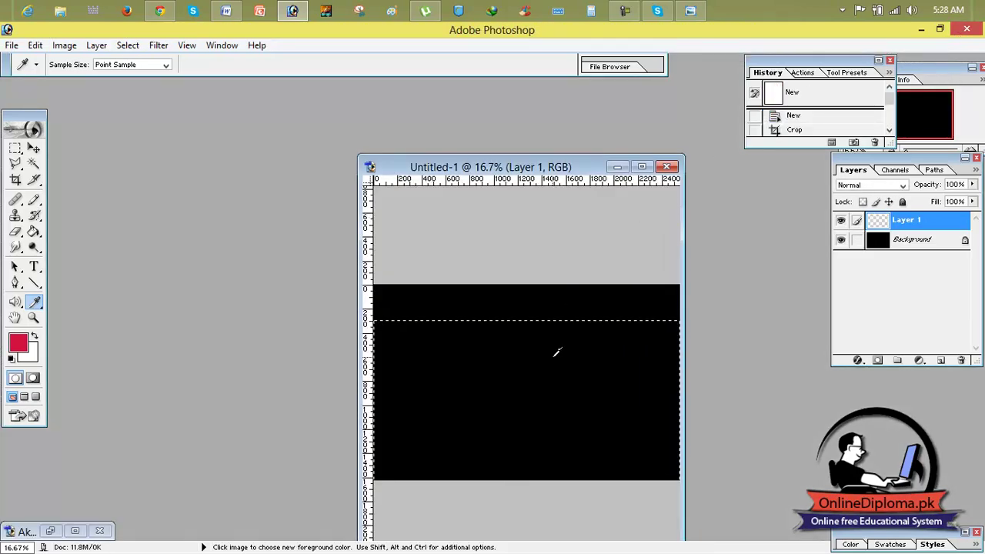
pyautogui.click(642, 166)
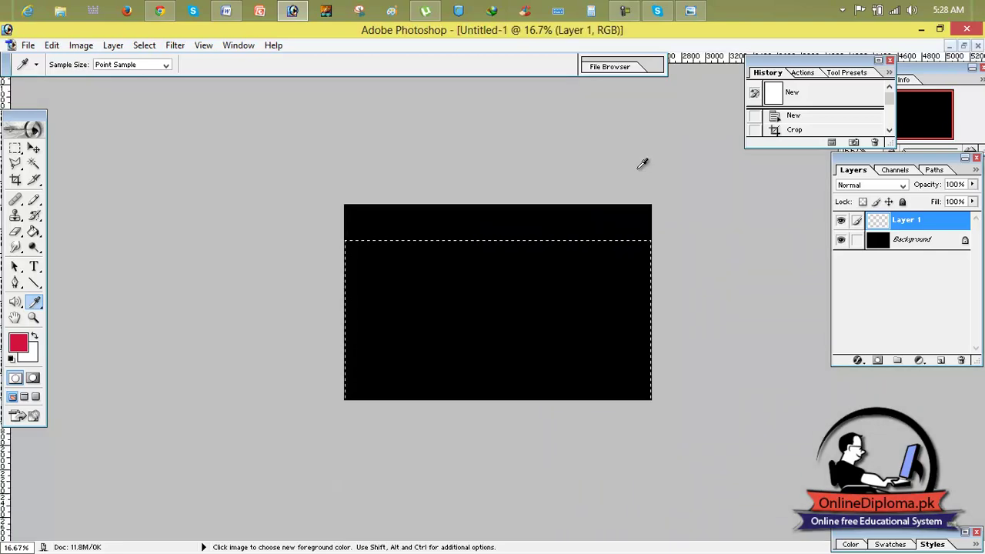
pyautogui.hotkey('alt', 'BackSpace')
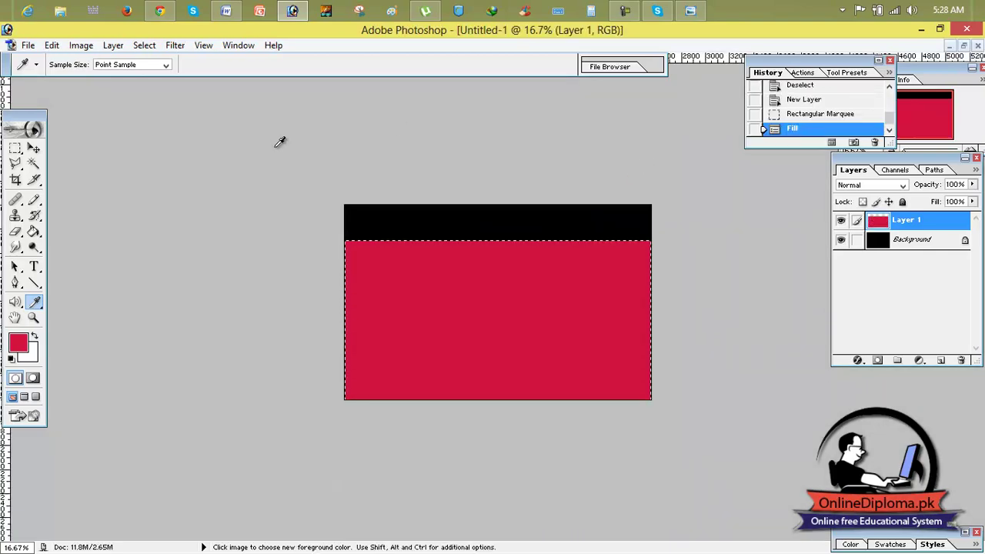
pyautogui.hotkey('ctrl', 'd')
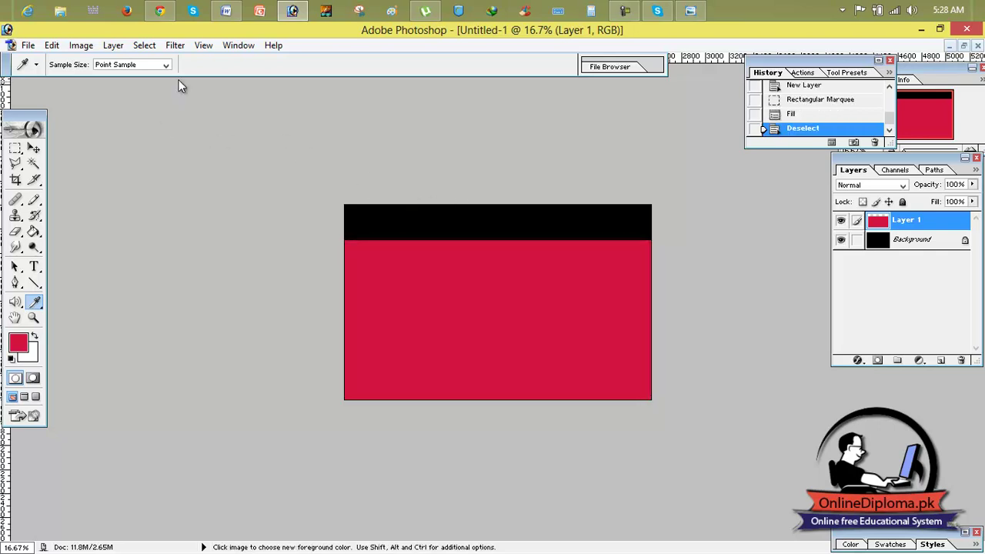
# - Choose the Brush tool with a rough spatter-shaped tip and set its master diameter to 112 px
pyautogui.click(34, 215)
pyautogui.click(35, 182)
pyautogui.click(37, 203)
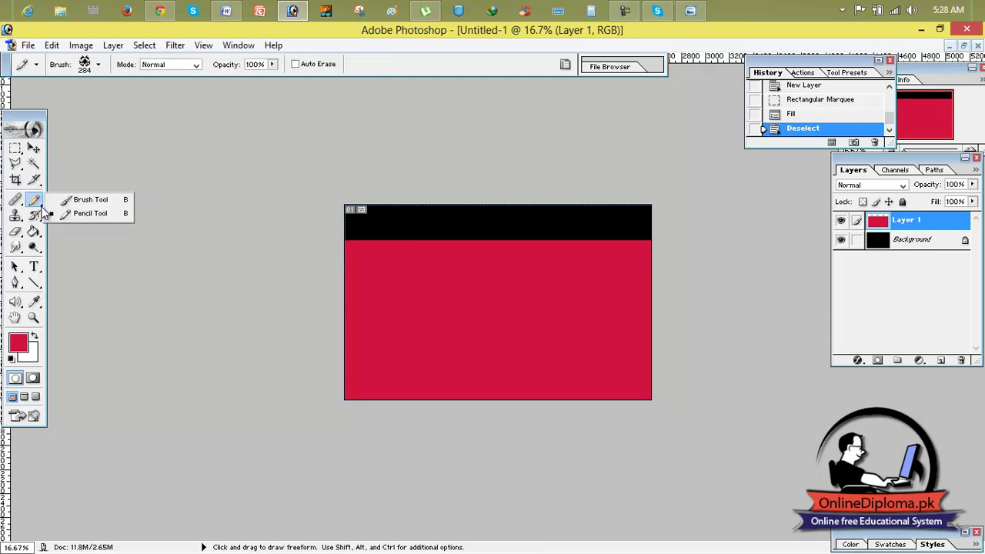
pyautogui.click(85, 200)
pyautogui.click(98, 66)
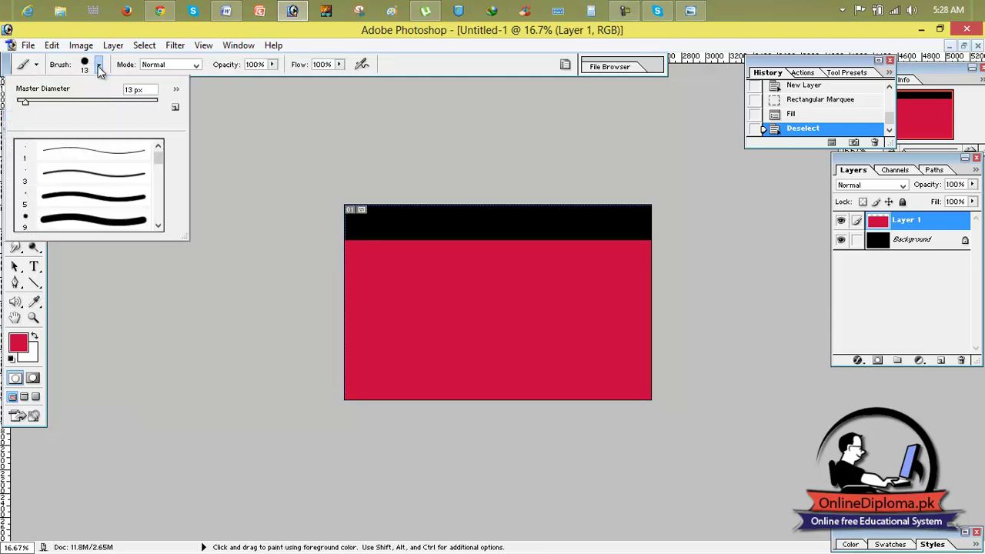
pyautogui.moveTo(157, 145)
pyautogui.mouseDown()
pyautogui.moveTo(162, 225)
pyautogui.moveTo(157, 164)
pyautogui.mouseUp()
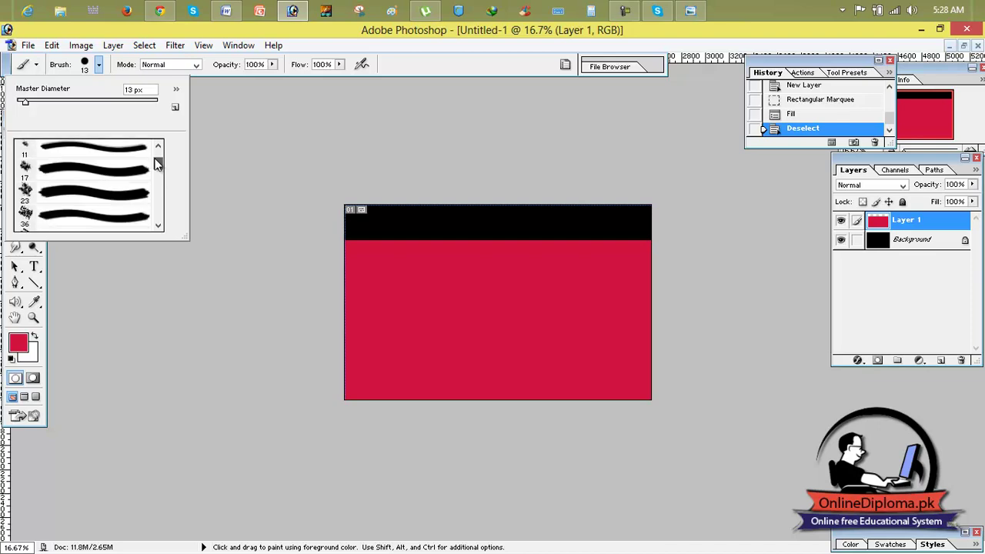
pyautogui.click(130, 197)
pyautogui.moveTo(33, 100); pyautogui.dragTo(65, 101)
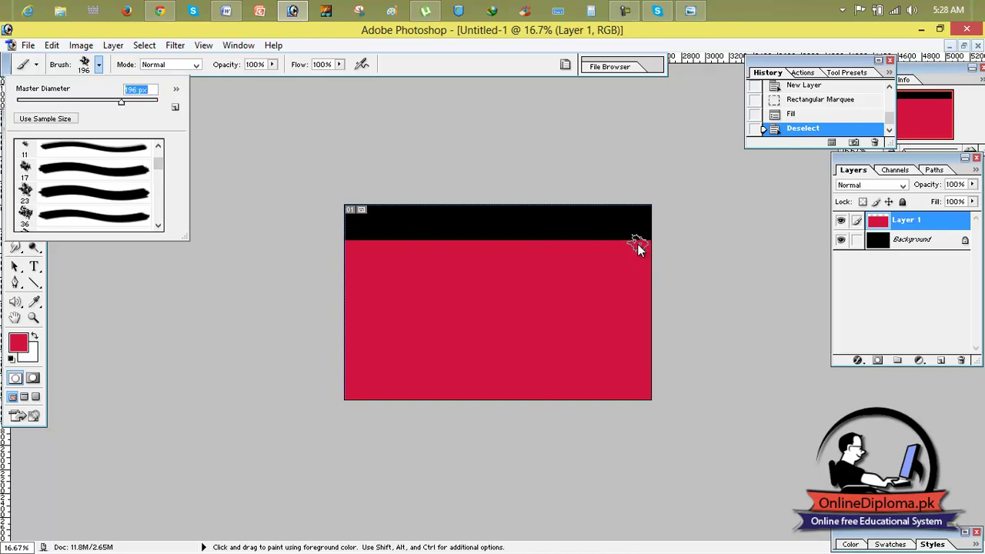
pyautogui.click(75, 169)
pyautogui.click(90, 102)
# - Set the foreground color to black (000000)
pyautogui.click(12, 343)
pyautogui.moveTo(522, 229)
pyautogui.mouseDown()
pyautogui.moveTo(556, 359)
pyautogui.moveTo(522, 374)
pyautogui.mouseUp()
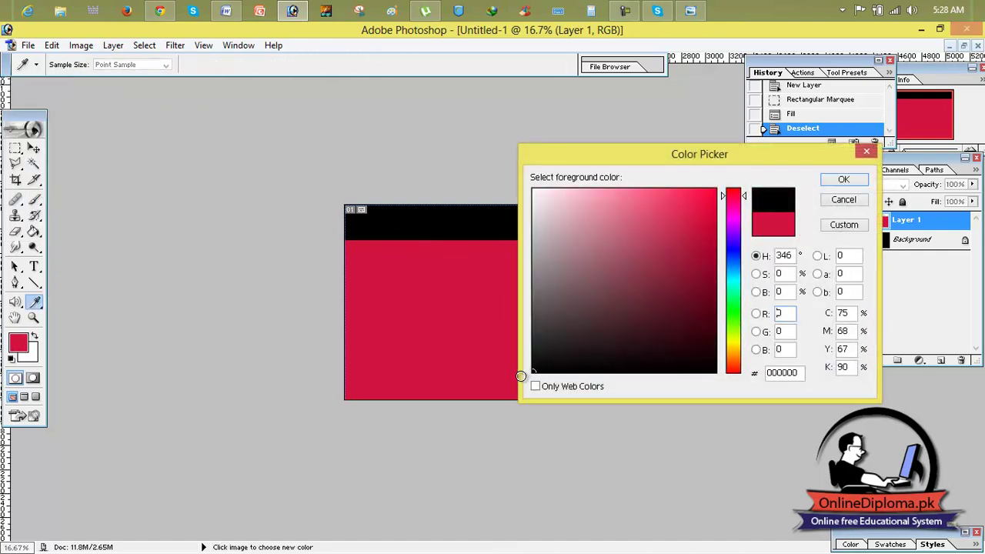
pyautogui.click(843, 179)
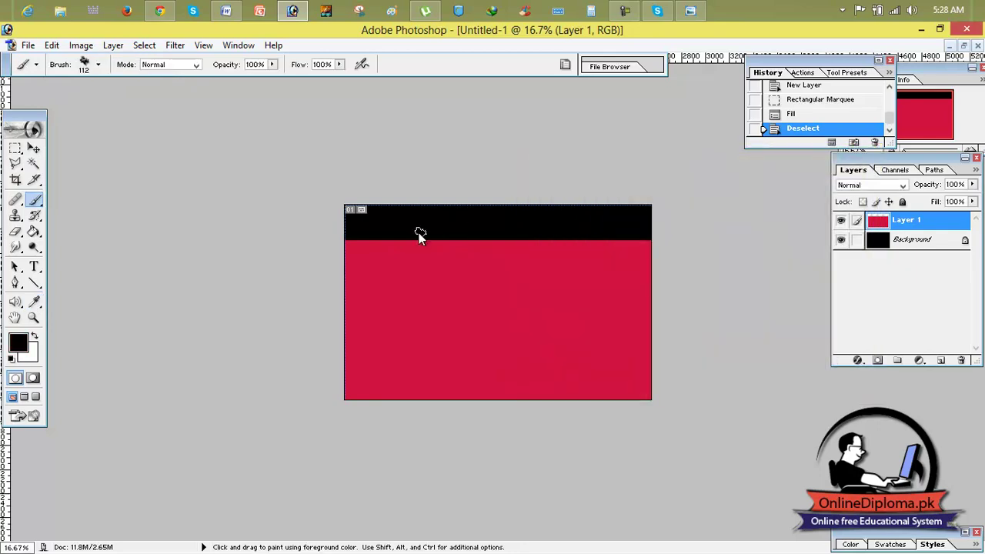
# - Paint rough black strokes along the left half of the border between the black strip and the red area
pyautogui.moveTo(350, 241); pyautogui.dragTo(371, 243)
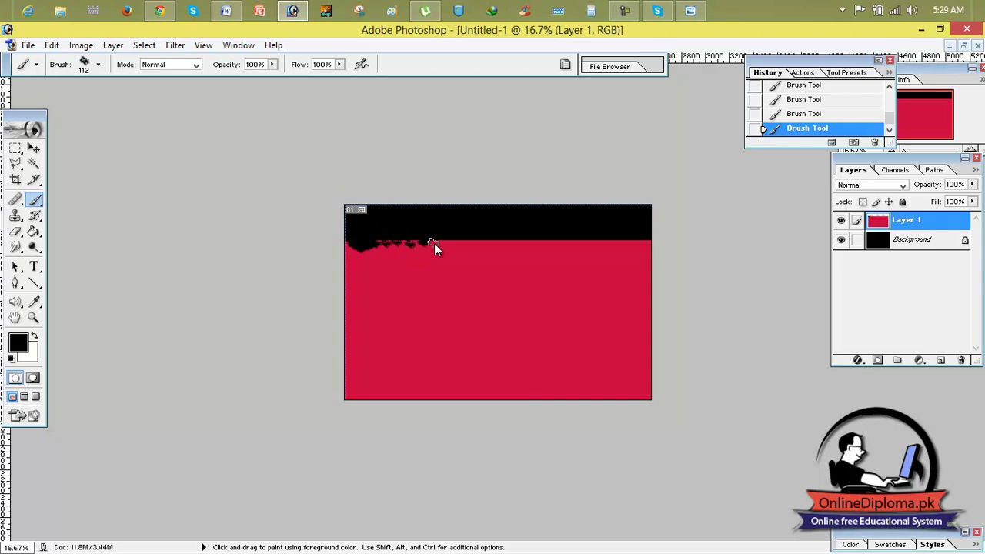
pyautogui.moveTo(447, 243); pyautogui.dragTo(436, 240)
pyautogui.click(457, 245)
# - Enlarge the brush to 192 px and paint a ragged black edge across the full width of the red area's top
pyautogui.click(99, 65)
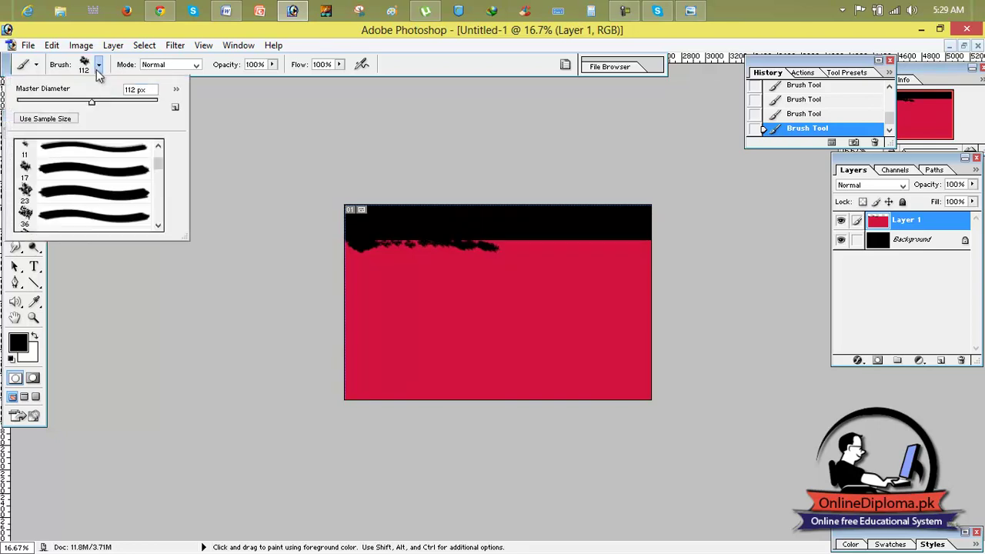
pyautogui.moveTo(105, 101); pyautogui.dragTo(121, 107)
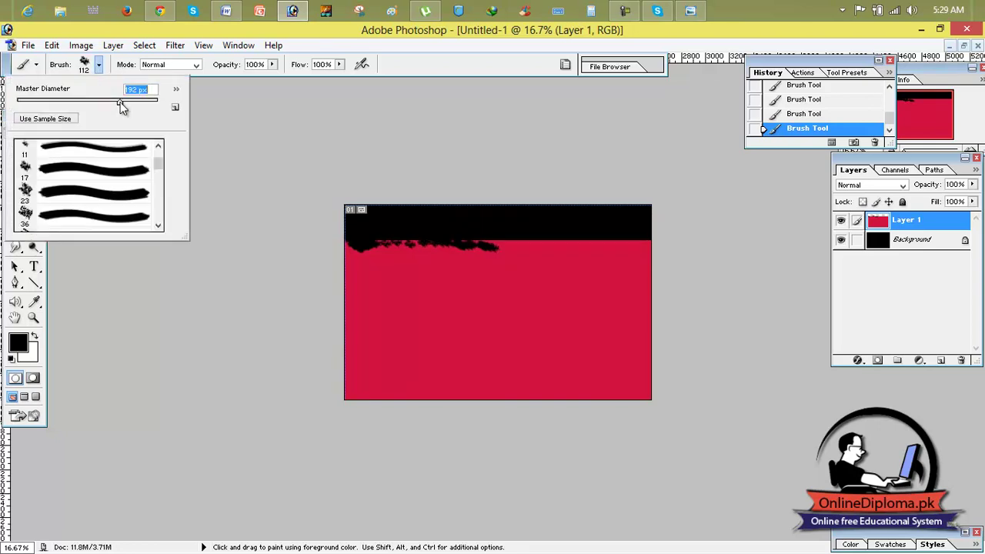
pyautogui.click(354, 246)
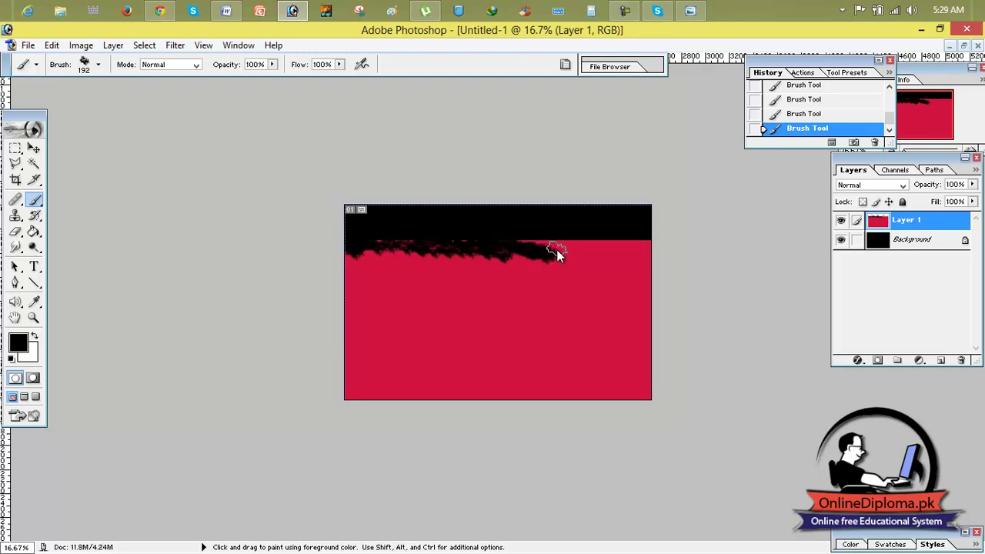
pyautogui.moveTo(562, 247); pyautogui.dragTo(579, 252)
pyautogui.moveTo(531, 243); pyautogui.dragTo(577, 243)
pyautogui.moveTo(659, 246)
pyautogui.mouseDown()
pyautogui.moveTo(455, 231)
pyautogui.moveTo(382, 241)
pyautogui.mouseUp()
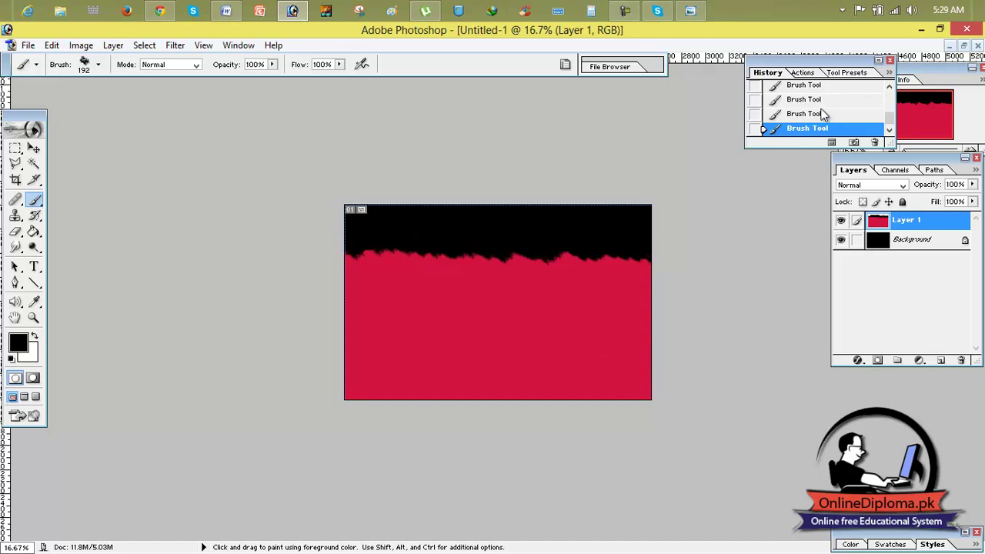
# - Compare the ragged black edge with the title logo on the reference magazine cover in Windows Photo Viewer
pyautogui.click(701, 14)
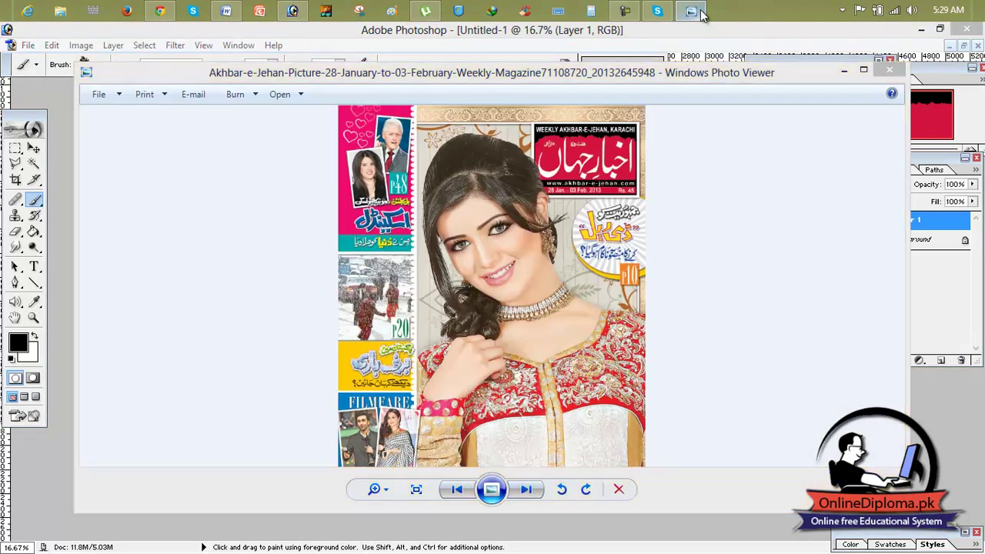
pyautogui.click(701, 14)
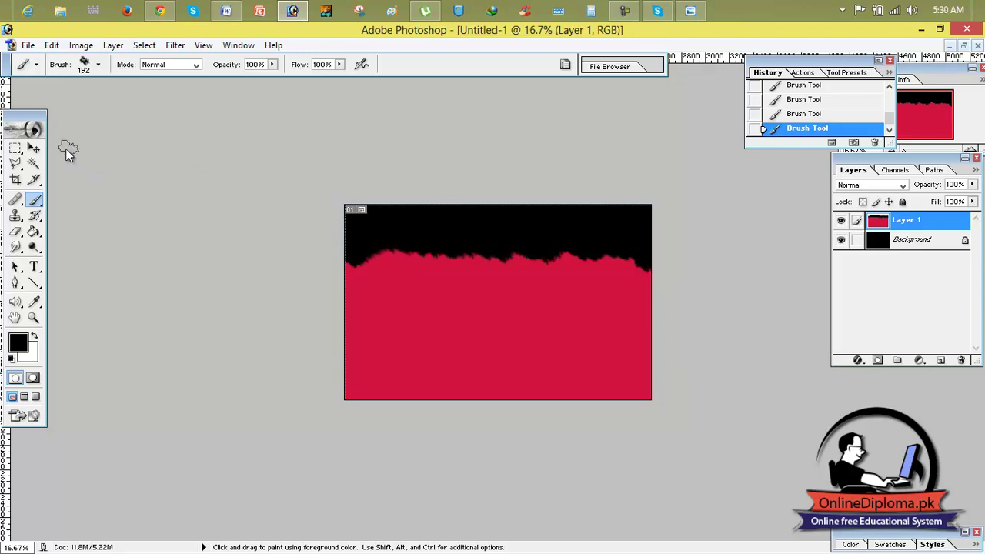
pyautogui.click(34, 148)
pyautogui.click(690, 12)
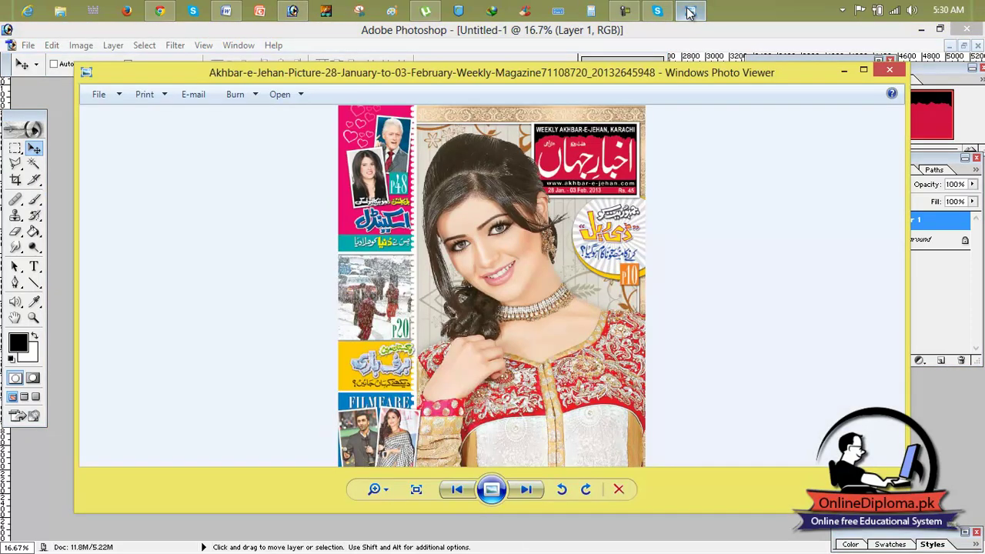
pyautogui.click(690, 12)
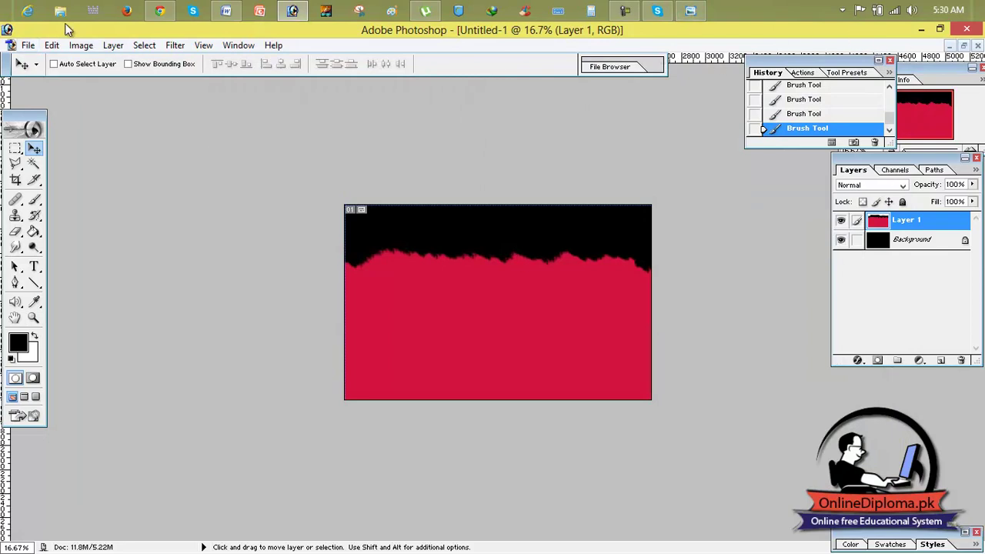
pyautogui.click(25, 46)
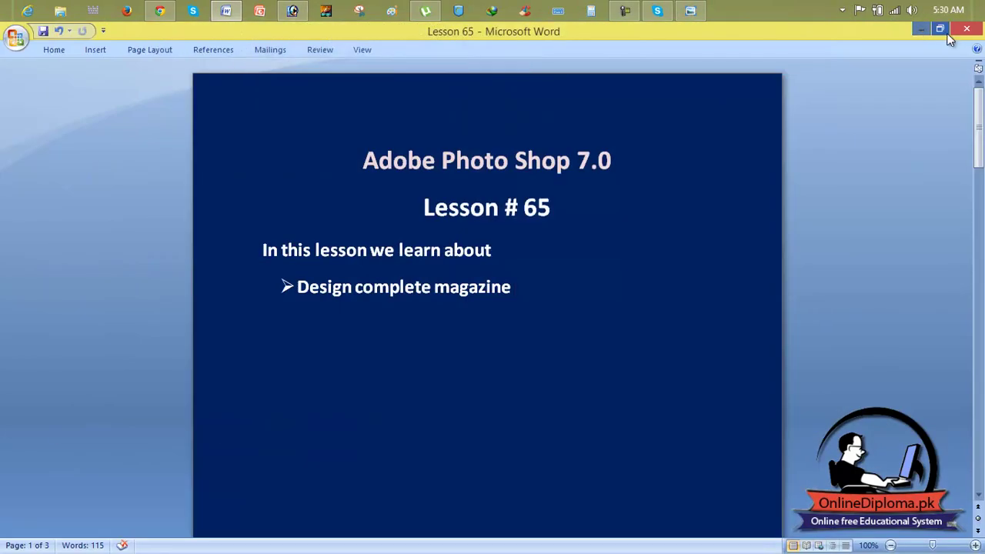
# - Close the Word lesson document and open the desktop file cover.eps in Photoshop, rasterized at 2479 × 3504 pixels, 300 pixels/inch, CMYK Color
pyautogui.click(965, 32)
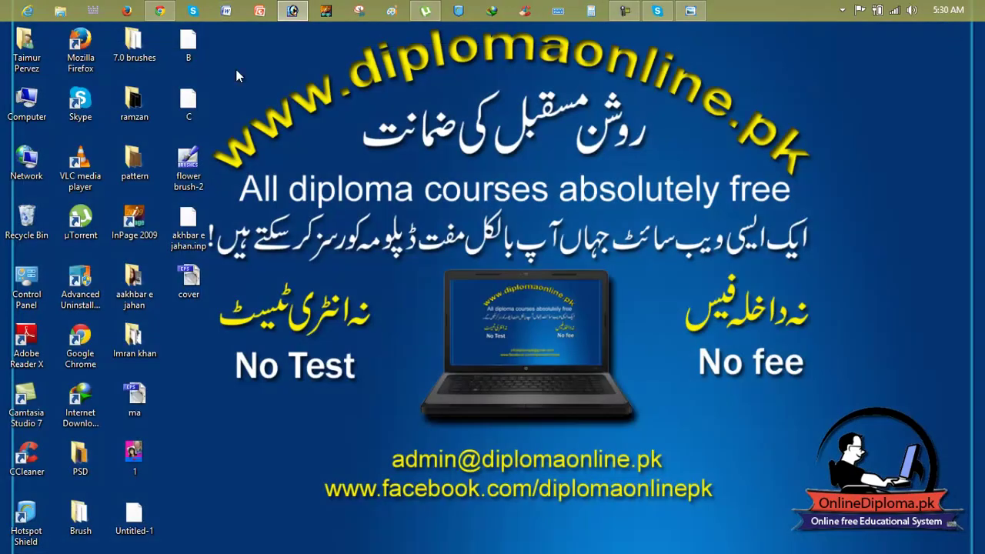
pyautogui.doubleClick(174, 258)
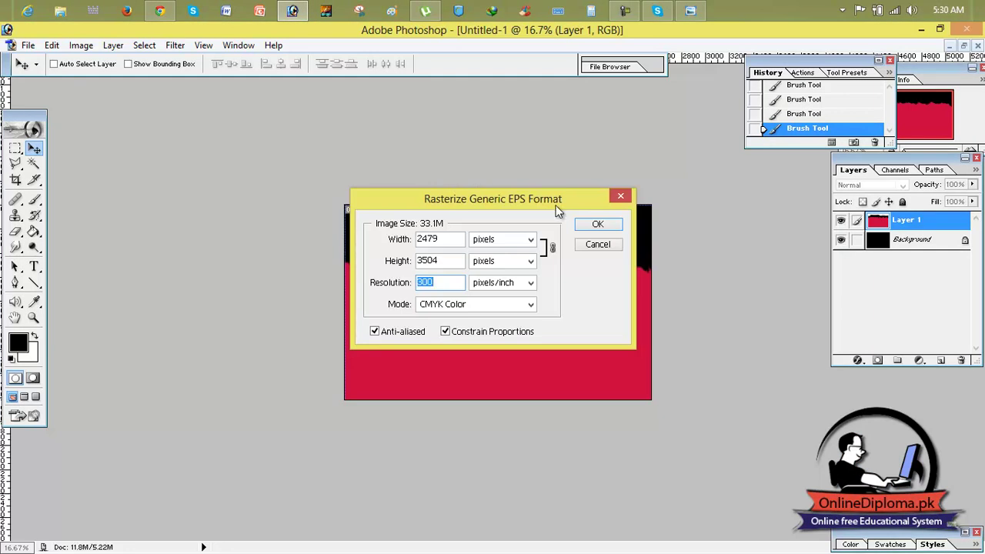
pyautogui.click(598, 224)
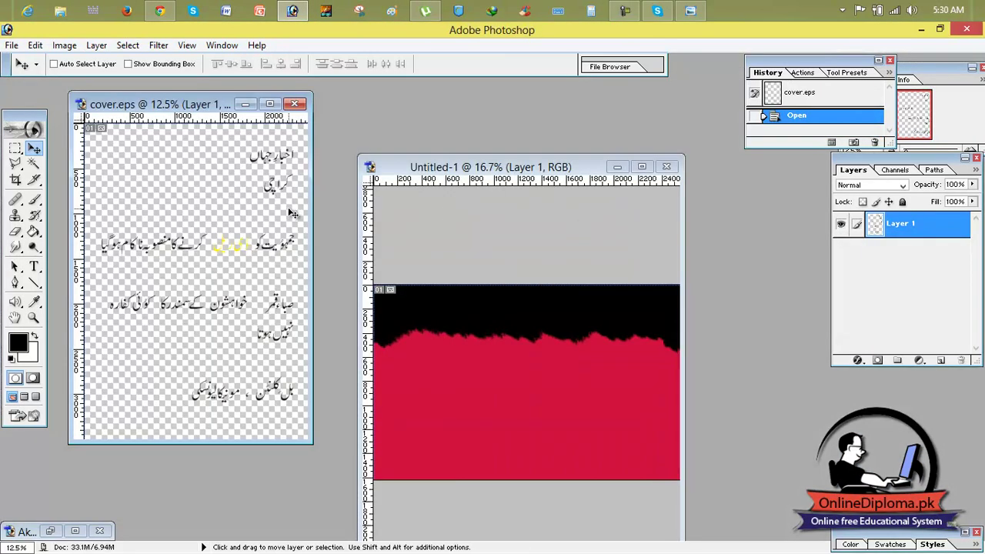
# - Copy the اخبار جہاں title from cover.eps into Untitled-1, maximize that document and place the title in the middle of the red area
pyautogui.click(15, 148)
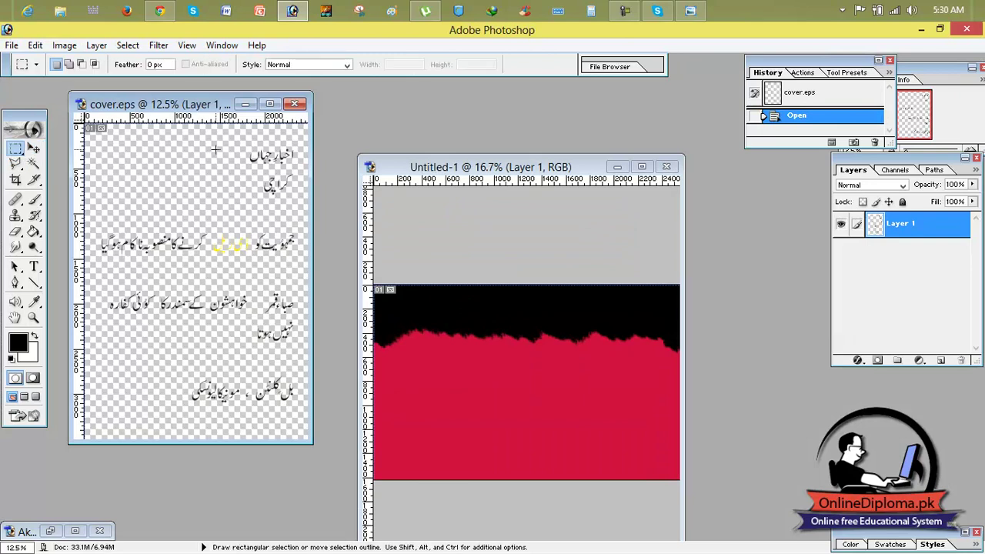
pyautogui.moveTo(240, 142); pyautogui.dragTo(499, 361)
pyautogui.click(34, 148)
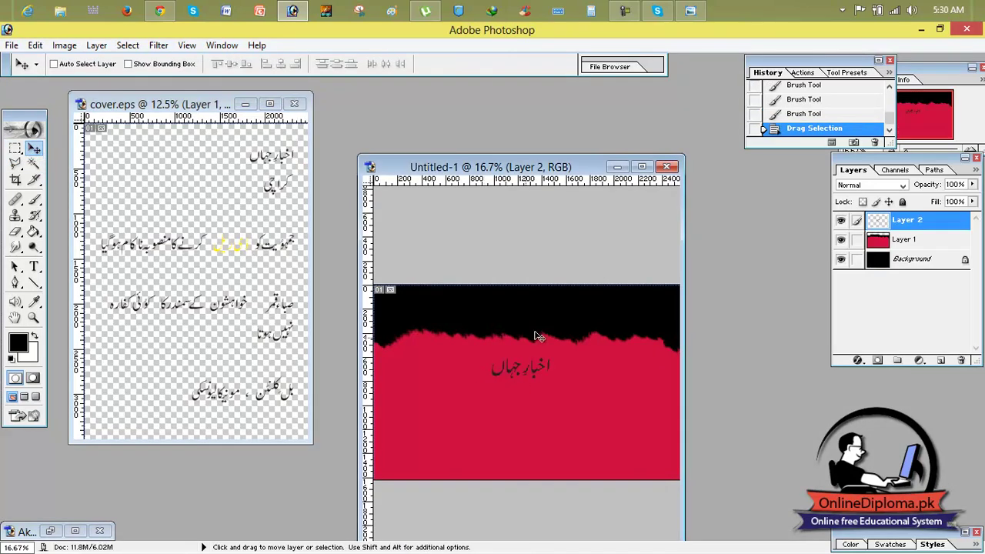
pyautogui.click(641, 166)
pyautogui.moveTo(484, 321); pyautogui.dragTo(478, 327)
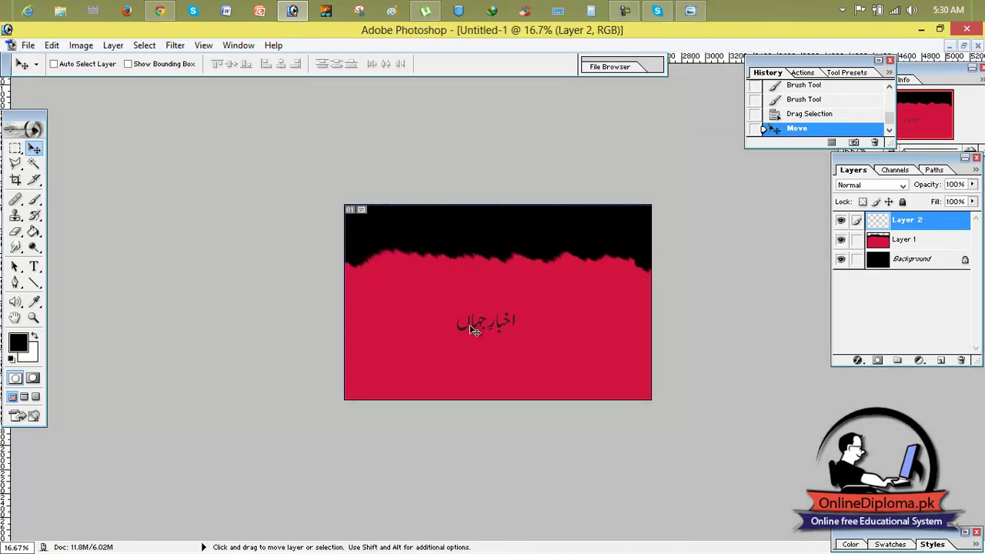
# - Load the title layer's outline as a selection, fill it with white (FFFFFF) and deselect
pyautogui.keyDown('ctrl'); pyautogui.click(879, 223); pyautogui.keyUp('ctrl')
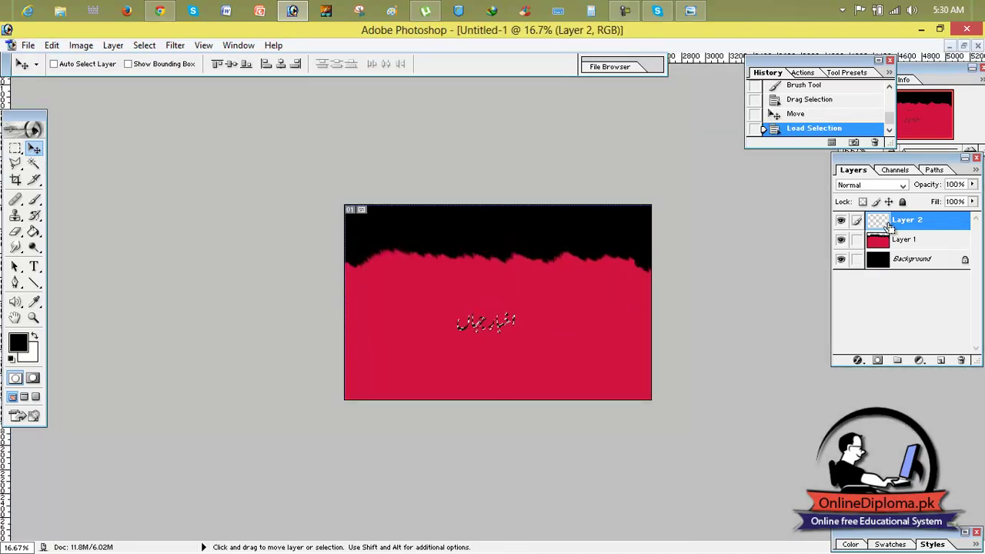
pyautogui.click(26, 344)
pyautogui.moveTo(556, 309); pyautogui.dragTo(511, 162)
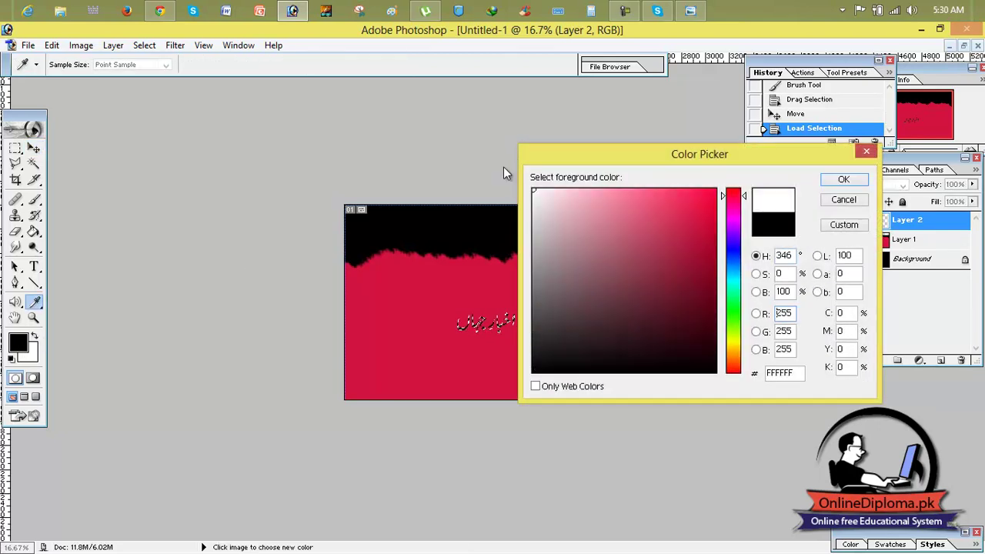
pyautogui.click(853, 179)
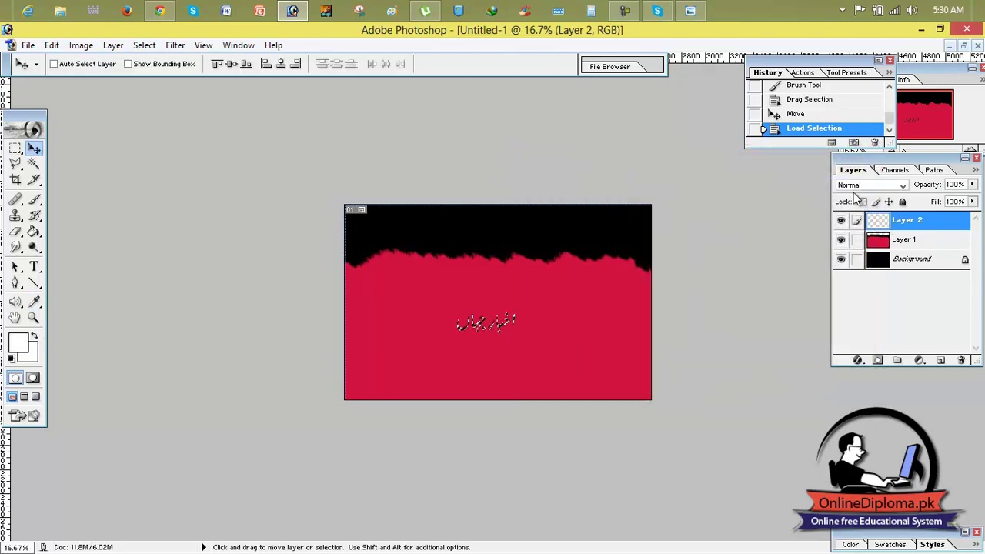
pyautogui.hotkey('alt', 'BackSpace')
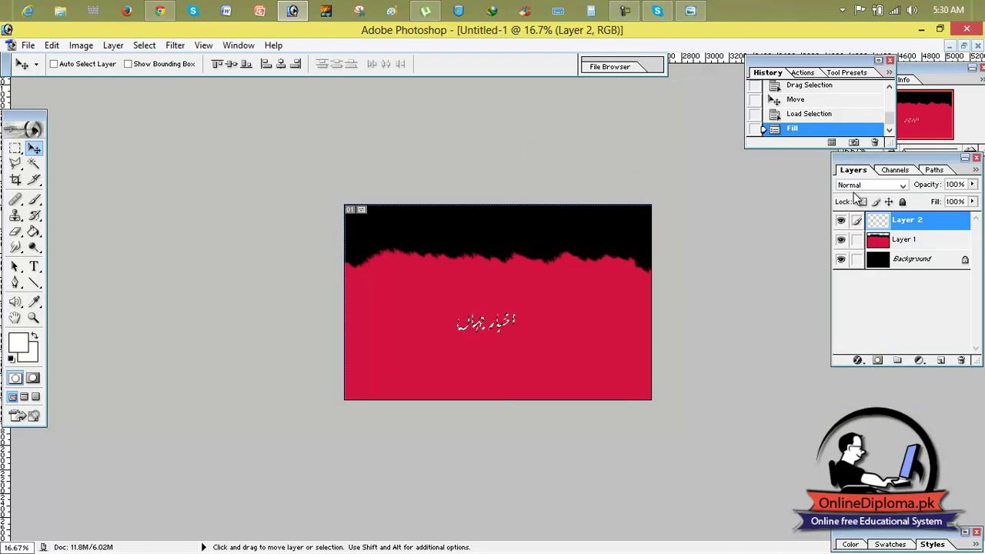
pyautogui.hotkey('ctrl', 'd')
# - Scale the title to about 300% width and 485% height, checking the reference cover, and place it just below the ragged black edge
pyautogui.hotkey('ctrl', 't')
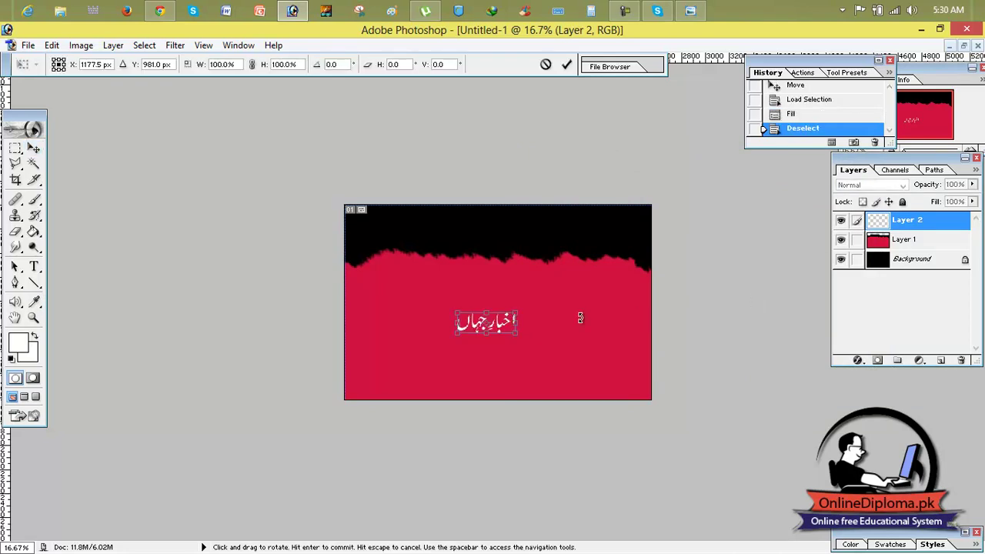
pyautogui.moveTo(516, 333); pyautogui.dragTo(620, 381)
pyautogui.moveTo(572, 345); pyautogui.dragTo(530, 306)
pyautogui.moveTo(577, 336); pyautogui.dragTo(613, 395)
pyautogui.moveTo(414, 332); pyautogui.dragTo(401, 333)
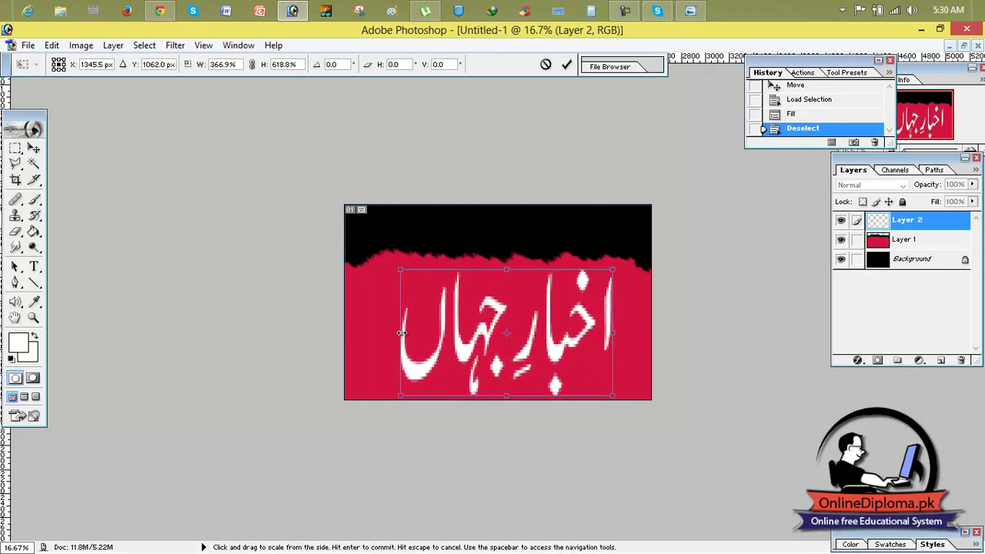
pyautogui.click(689, 11)
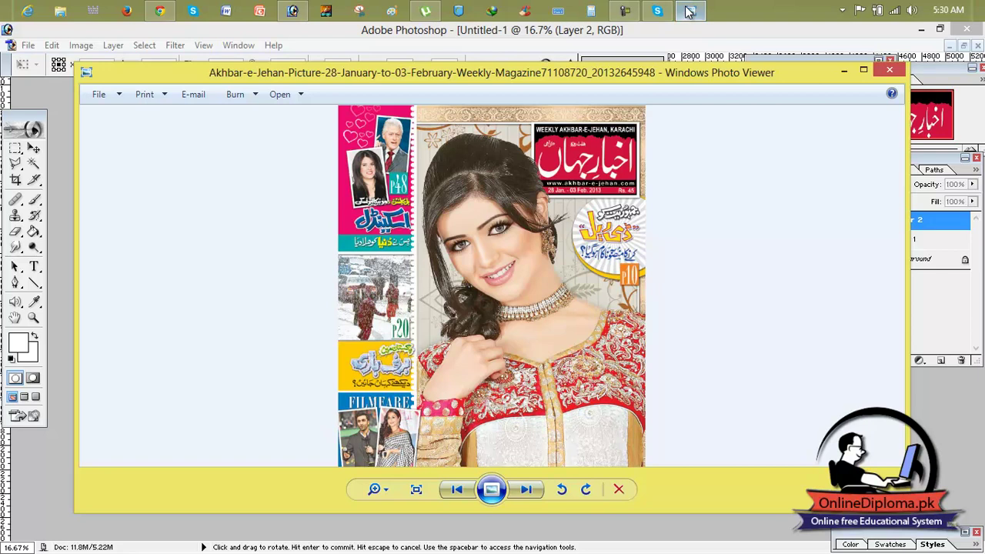
pyautogui.click(689, 11)
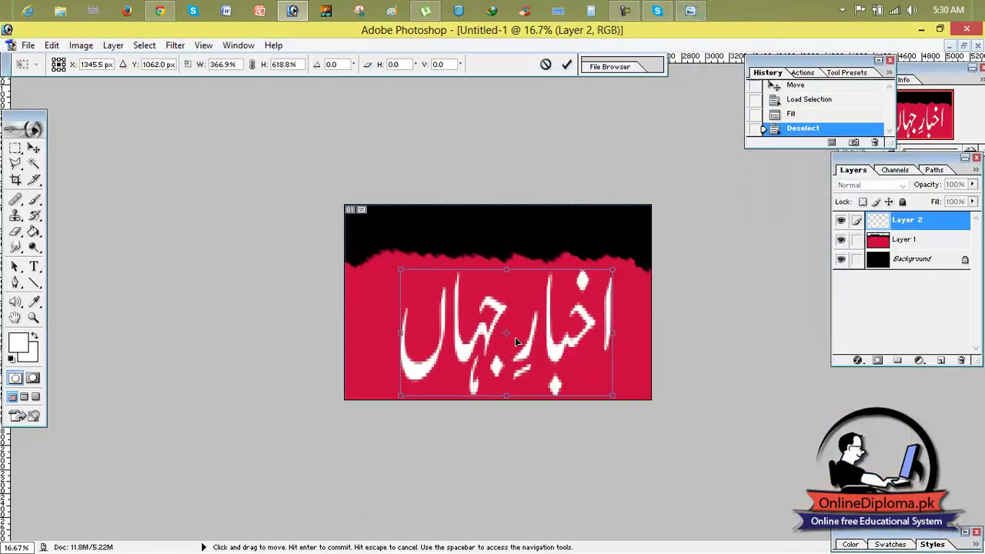
pyautogui.moveTo(506, 395); pyautogui.dragTo(539, 368)
pyautogui.moveTo(604, 330); pyautogui.dragTo(559, 310)
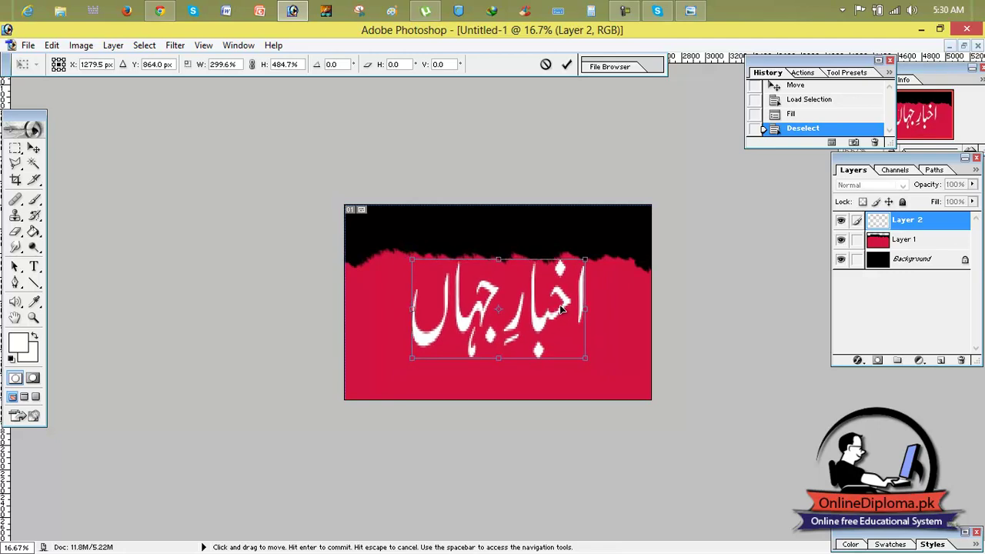
pyautogui.click(567, 66)
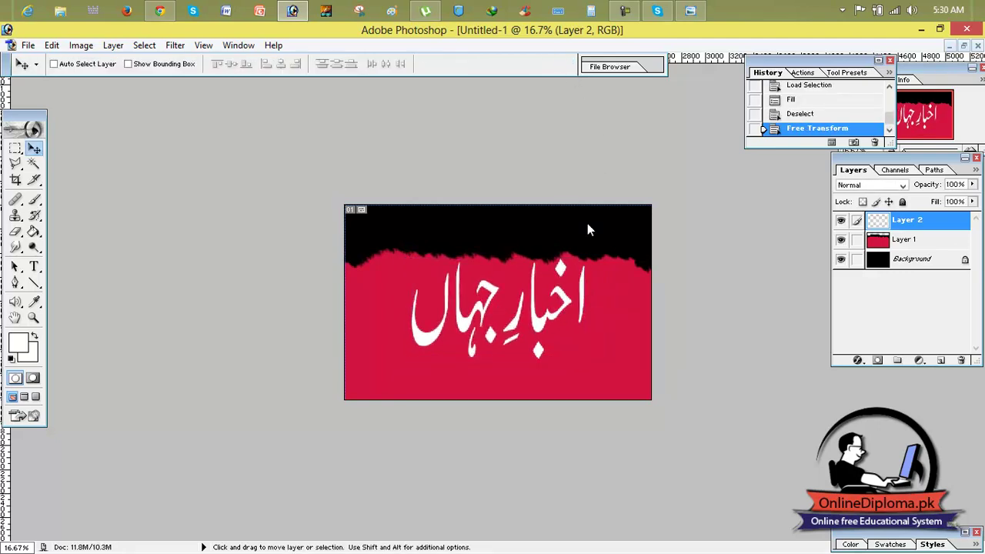
# - Check the reference cover again and widen the title on both sides to about 159% so it nearly spans the logo
pyautogui.click(692, 11)
pyautogui.click(692, 12)
pyautogui.hotkey('ctrl', 't')
pyautogui.moveTo(587, 308); pyautogui.dragTo(631, 317)
pyautogui.moveTo(412, 308); pyautogui.dragTo(352, 307)
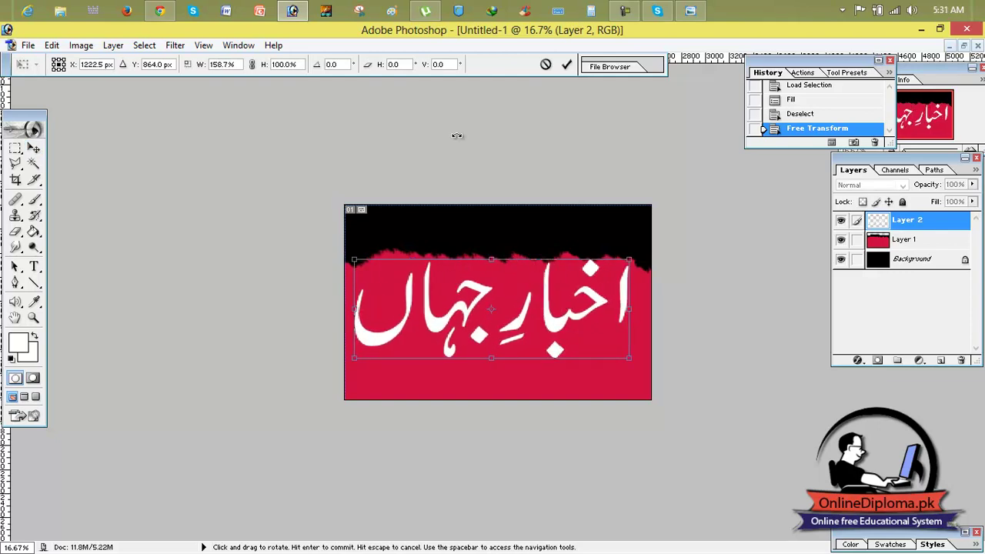
pyautogui.click(566, 64)
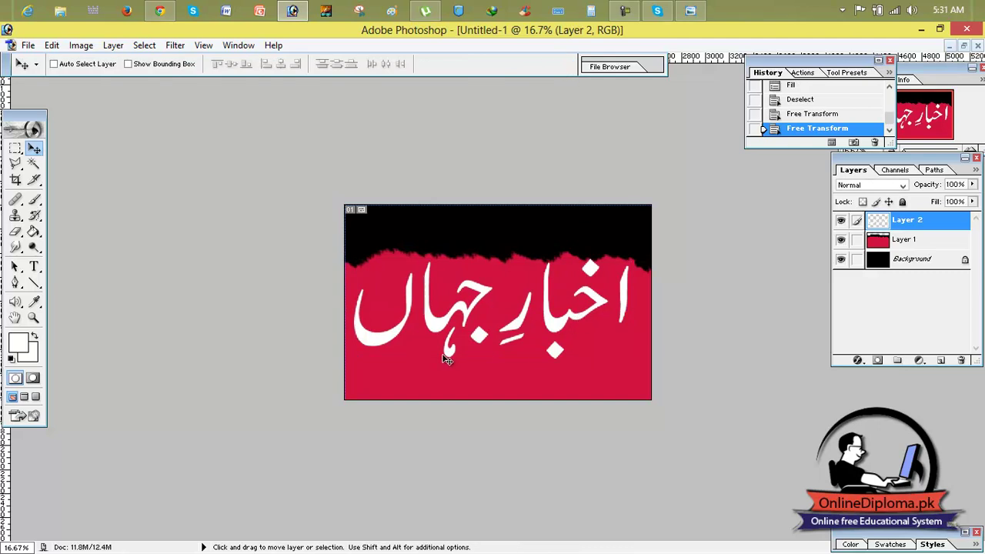
# - Add a new layer, select a thin full-width horizontal strip at the base of the title lettering, and check it against the reference cover
pyautogui.click(15, 148)
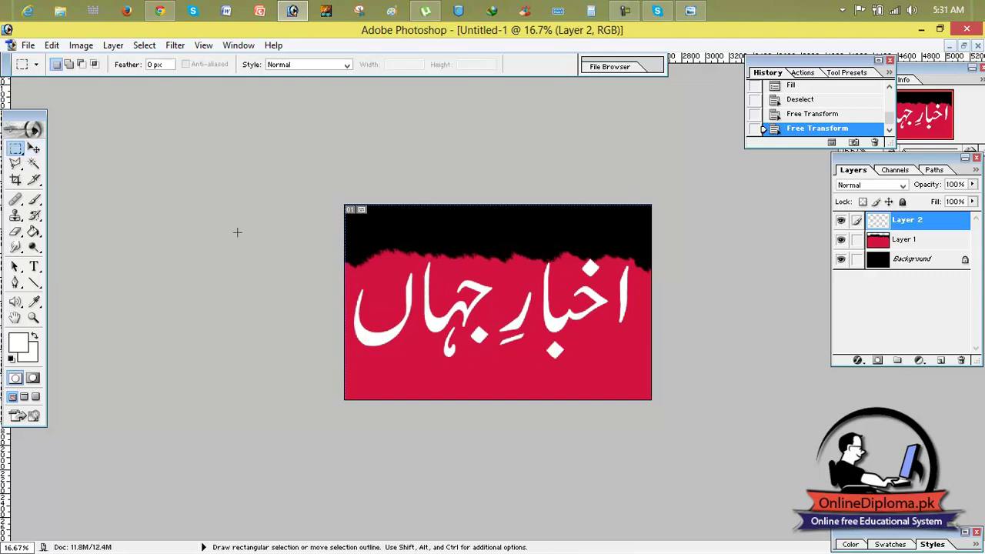
pyautogui.click(940, 360)
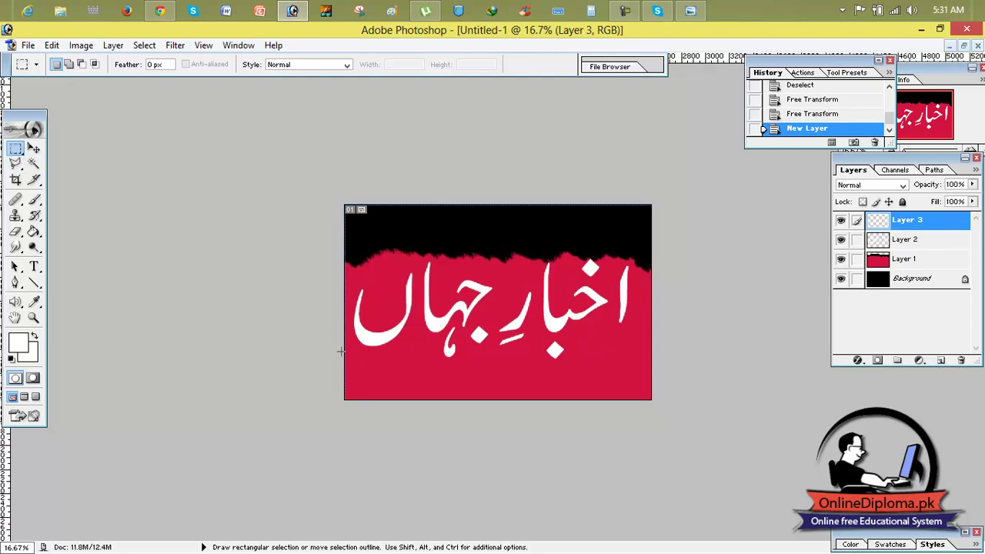
pyautogui.moveTo(403, 376); pyautogui.dragTo(653, 373)
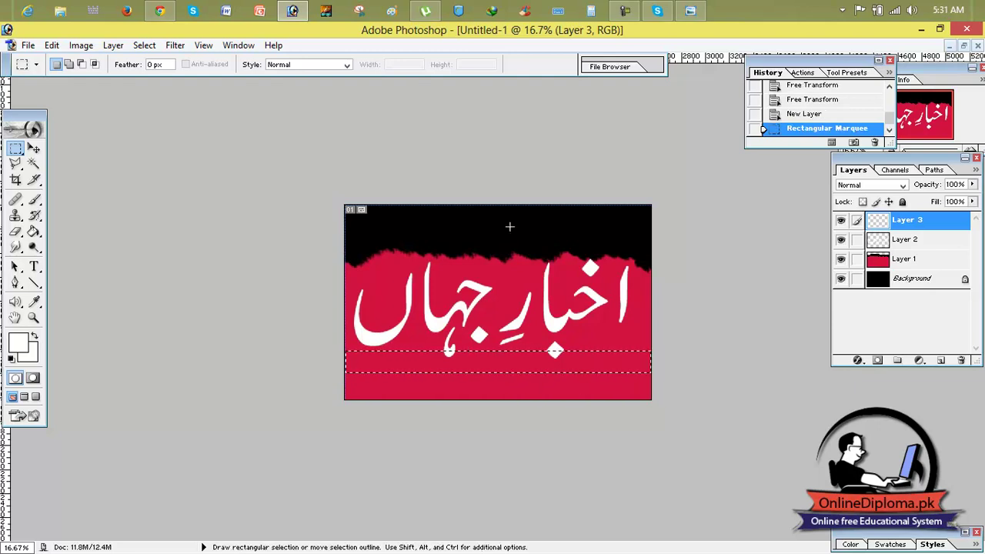
pyautogui.click(699, 11)
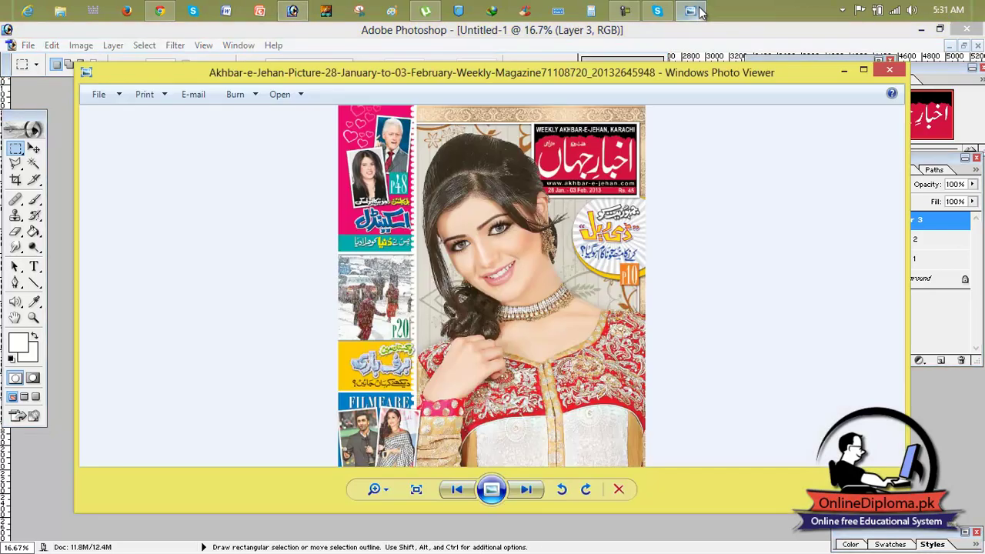
pyautogui.click(699, 11)
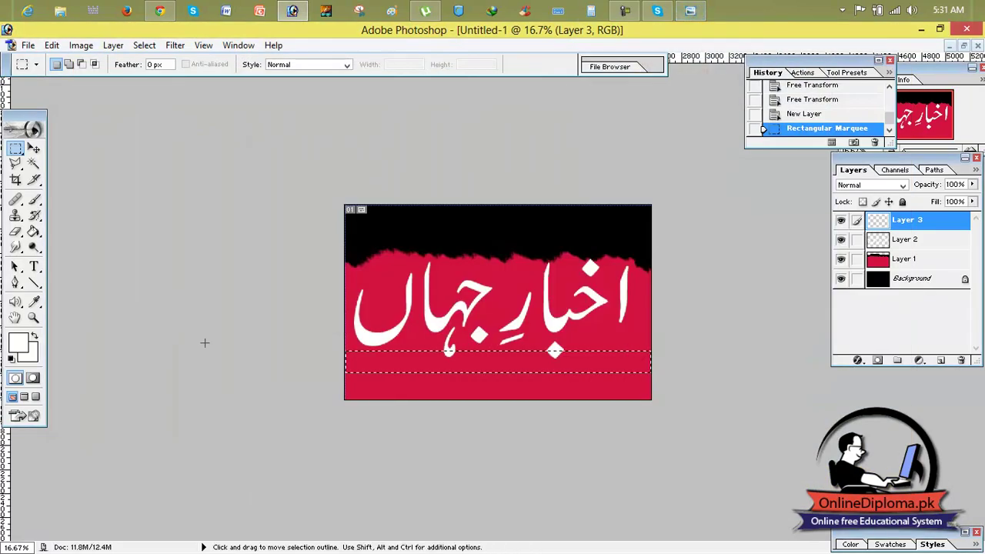
# - Set the foreground color to black and fill the selected strip with it on the new layer
pyautogui.click(36, 148)
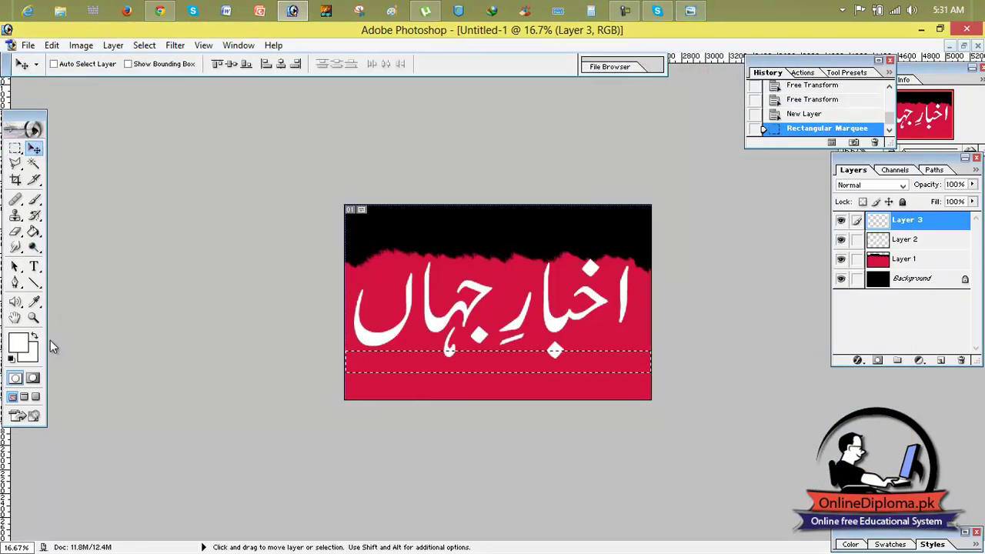
pyautogui.click(22, 349)
pyautogui.moveTo(690, 301); pyautogui.dragTo(510, 389)
pyautogui.click(860, 184)
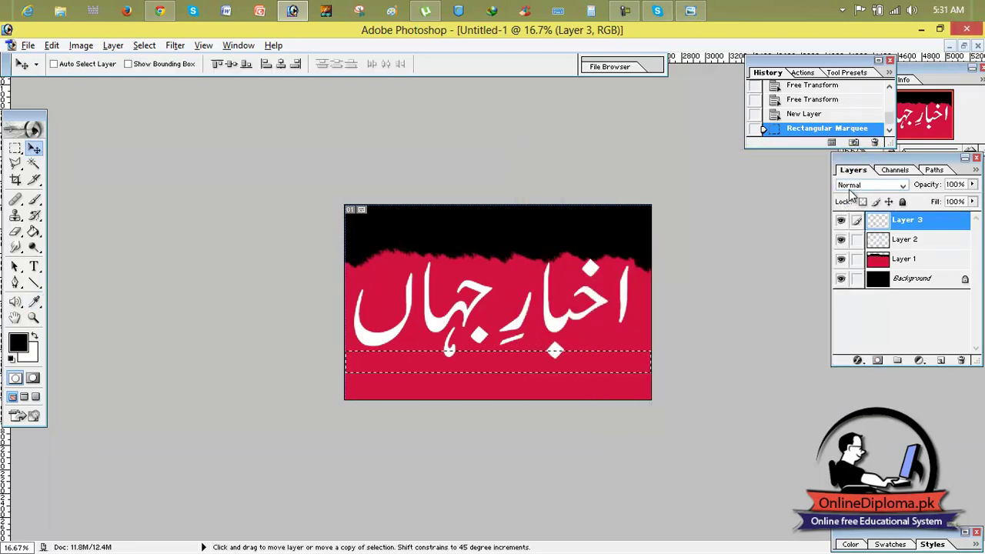
pyautogui.hotkey('alt', 'BackSpace')
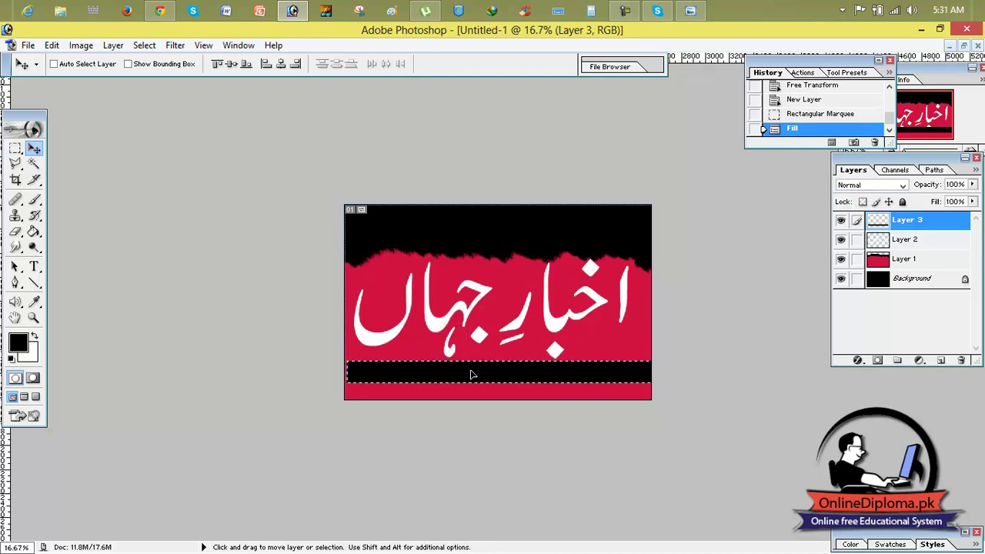
# - Position the black bar just below the title, stretch it to about 120% width so it spans the whole canvas, and deselect
pyautogui.moveTo(463, 376); pyautogui.dragTo(481, 374)
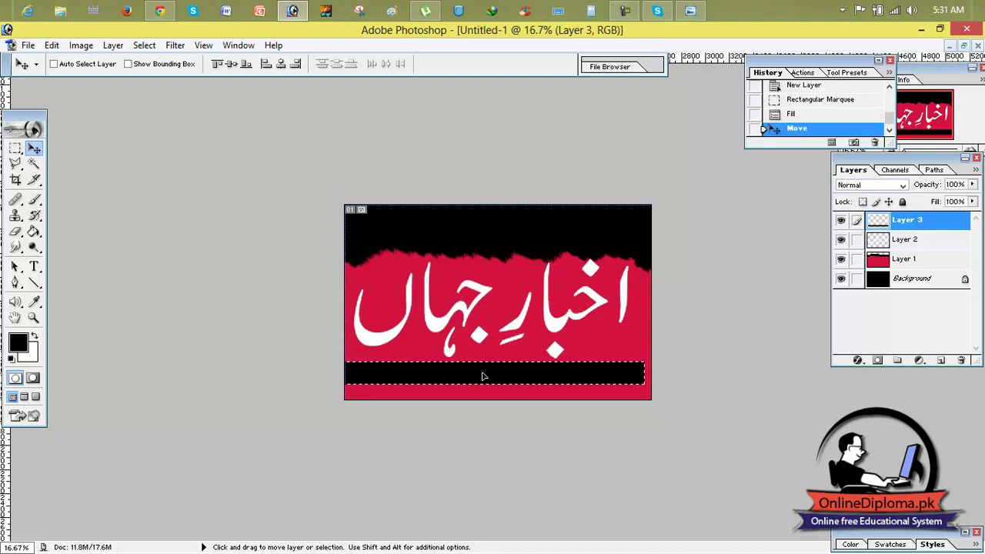
pyautogui.hotkey('ctrl', 't')
pyautogui.moveTo(645, 373); pyautogui.dragTo(704, 374)
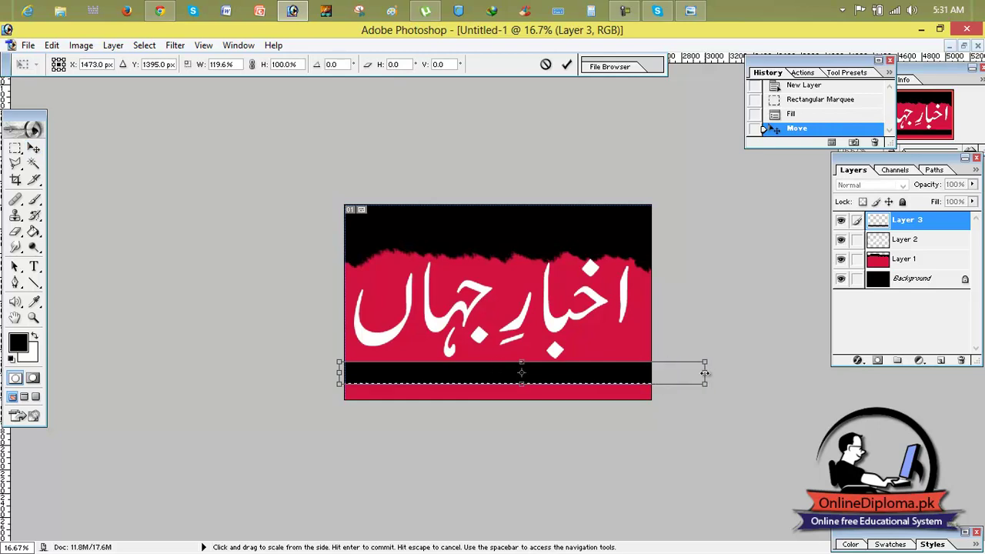
pyautogui.click(33, 148)
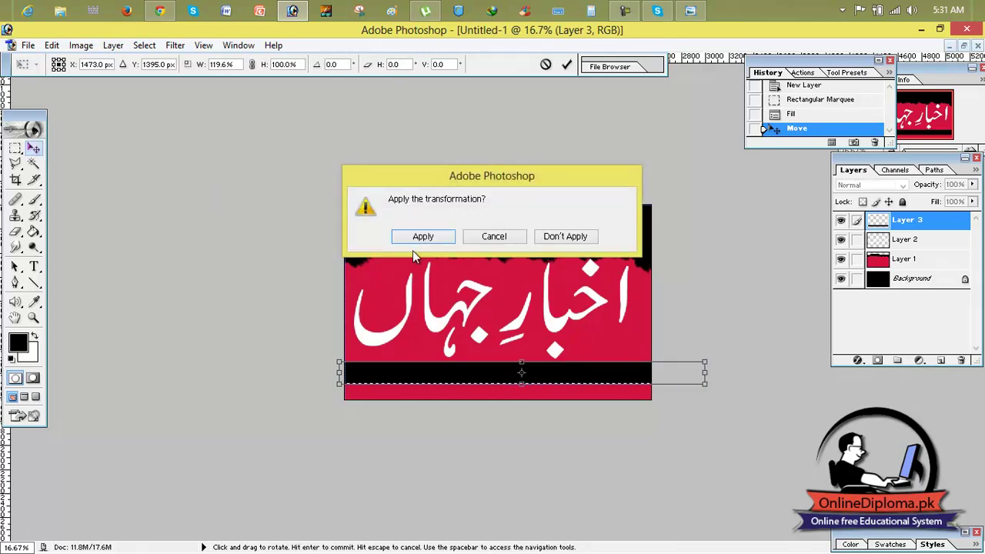
pyautogui.click(431, 238)
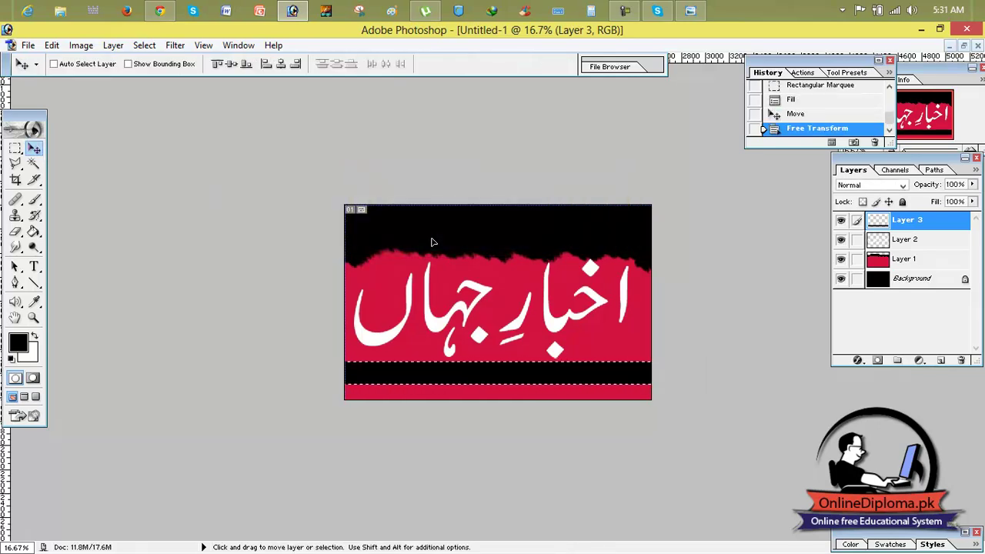
pyautogui.hotkey('ctrl', 'd')
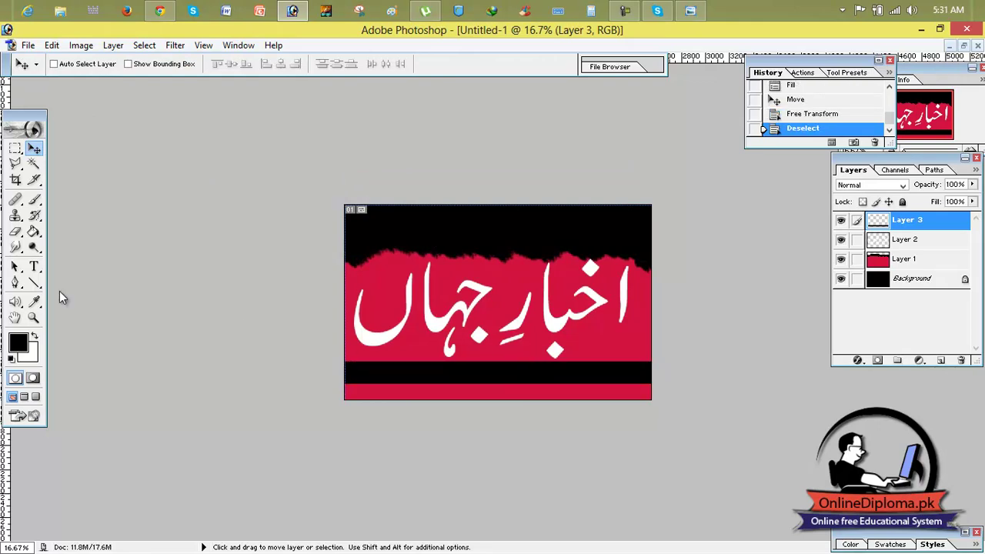
# - Start a text line on the lower black bar, check the reference cover, and set the text color to white (FFFFFF)
pyautogui.click(33, 267)
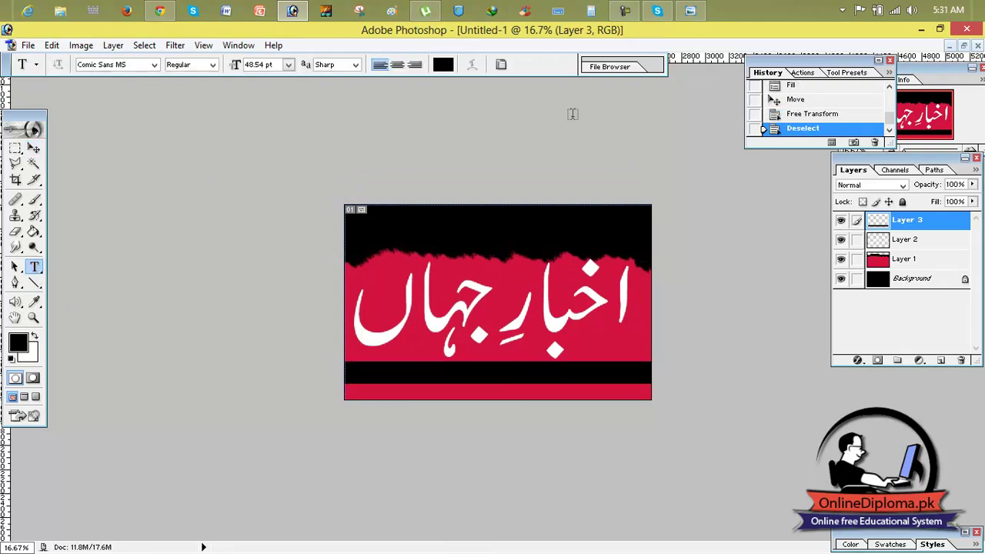
pyautogui.click(690, 11)
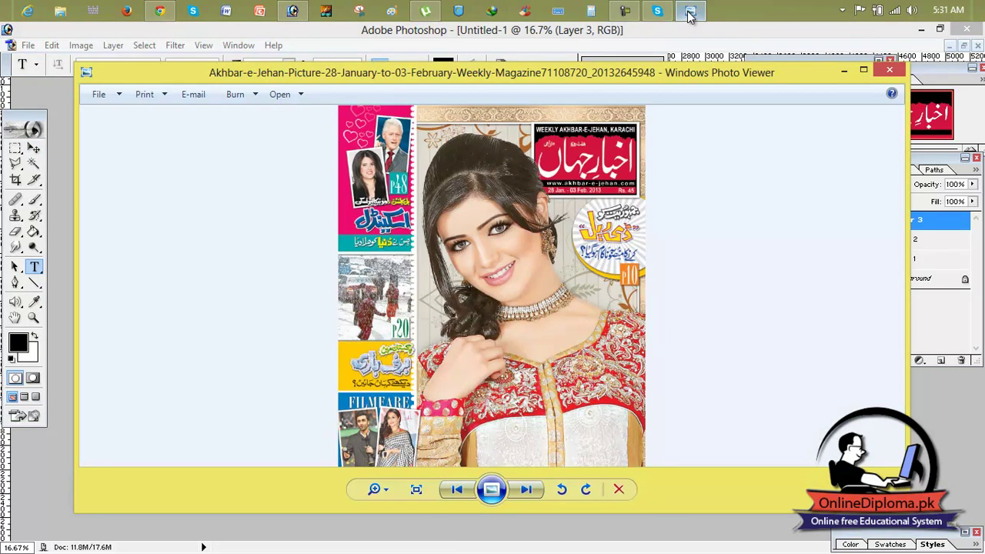
pyautogui.click(690, 11)
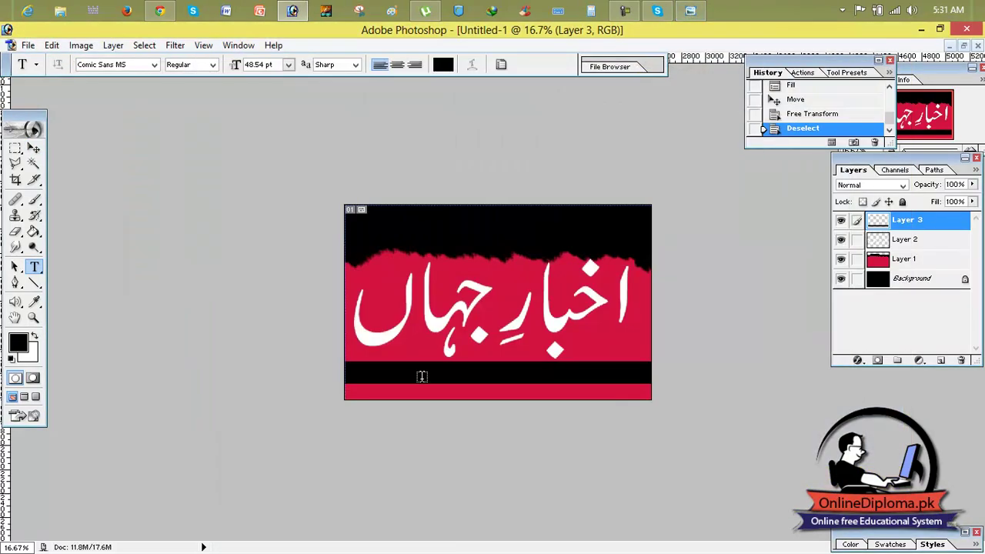
pyautogui.click(380, 376)
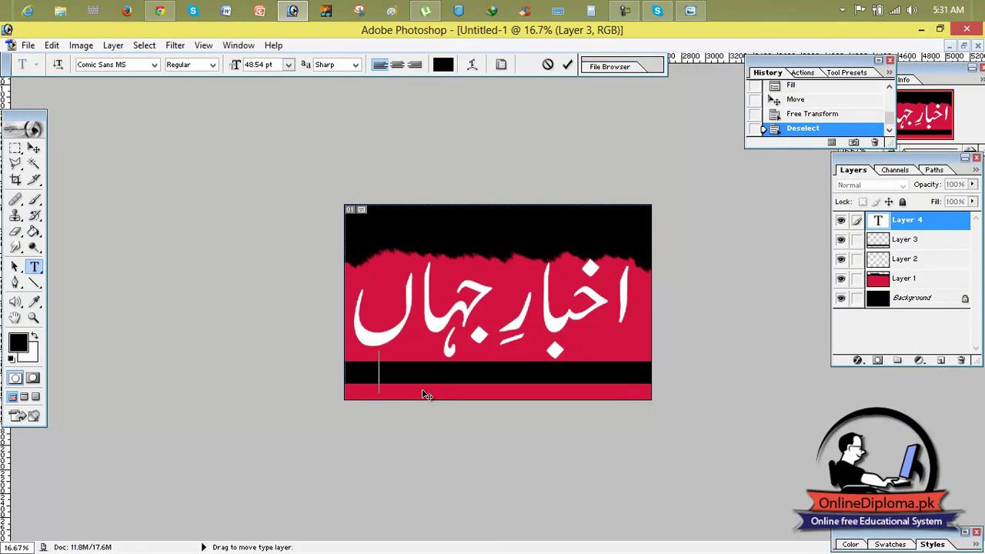
pyautogui.write('www')
pyautogui.press('BackSpace')
pyautogui.press('BackSpace')
pyautogui.click(19, 343)
pyautogui.click(534, 191)
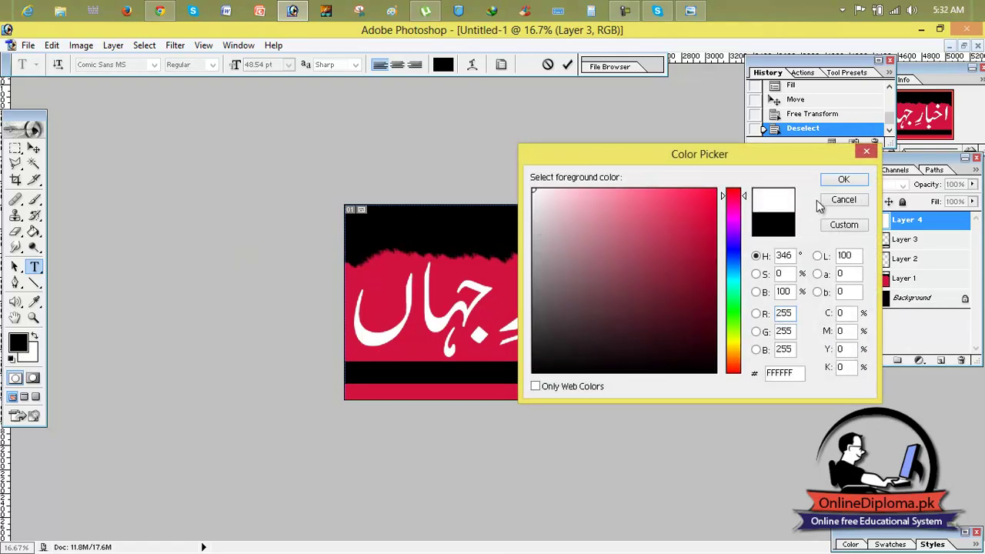
pyautogui.click(832, 181)
pyautogui.write('www')
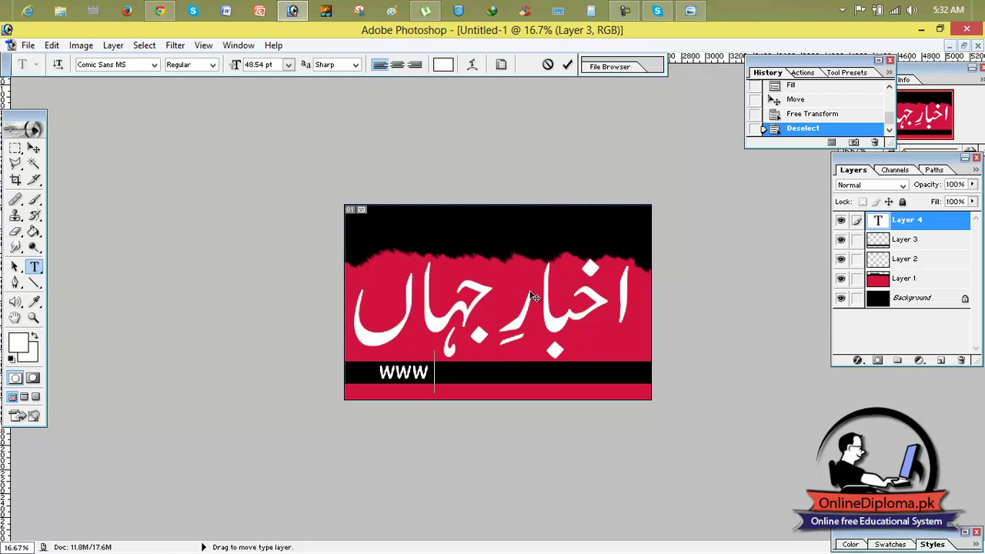
pyautogui.write('kh')
pyautogui.press('BackSpace')
pyautogui.press('BackSpace')
pyautogui.write('Akhbar')
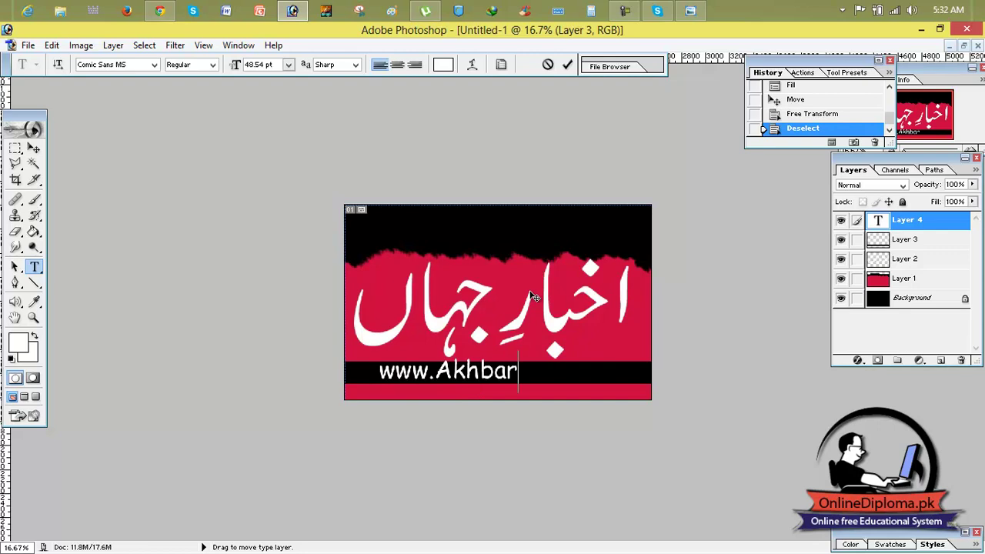
pyautogui.press('BackSpace')
pyautogui.press('BackSpace')
pyautogui.click(690, 11)
pyautogui.click(690, 11)
pyautogui.write('-e-jehan.com')
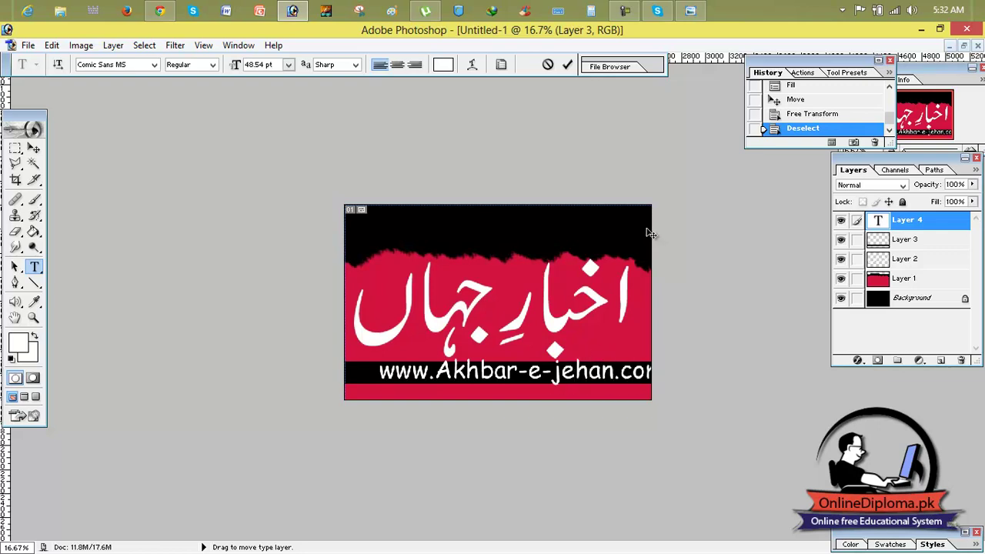
# - Change the font of the whole web address text to Arial
pyautogui.moveTo(377, 371); pyautogui.dragTo(811, 380)
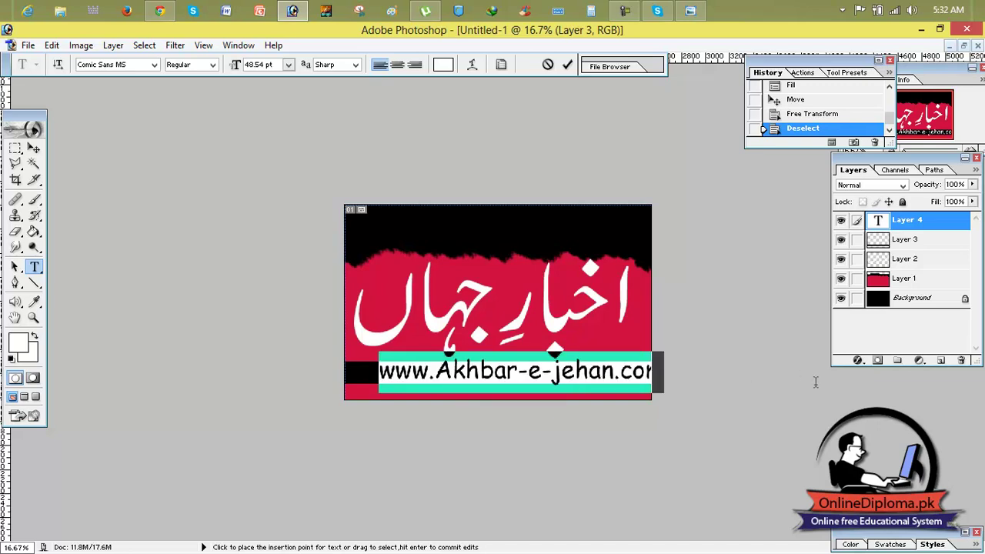
pyautogui.click(203, 66)
pyautogui.click(132, 67)
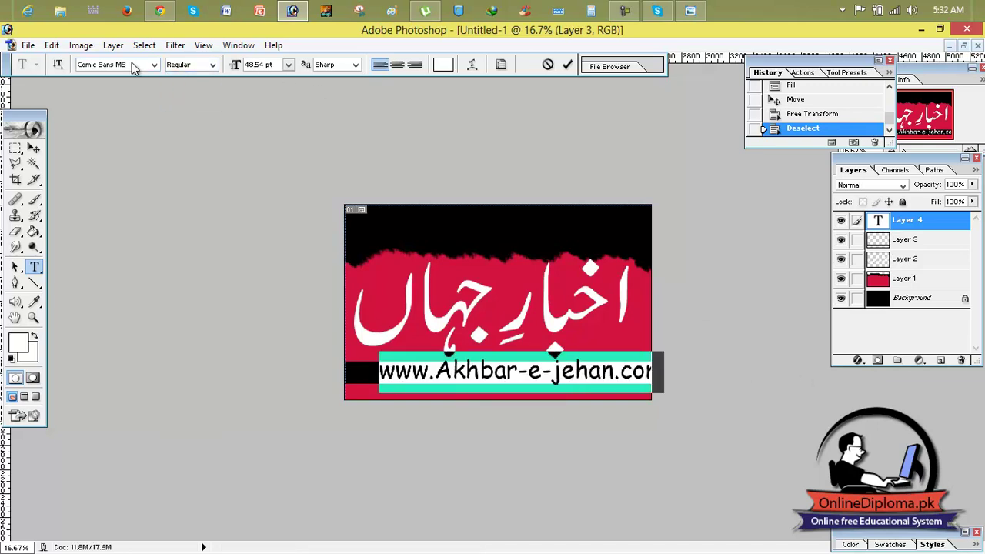
pyautogui.click(154, 64)
pyautogui.scroll(5, 172, 123)
pyautogui.click(123, 99)
# - Reduce the web address text to 71% height and position it centrally within the black bar
pyautogui.click(33, 147)
pyautogui.moveTo(526, 374); pyautogui.dragTo(495, 370)
pyautogui.hotkey('ctrl', 't')
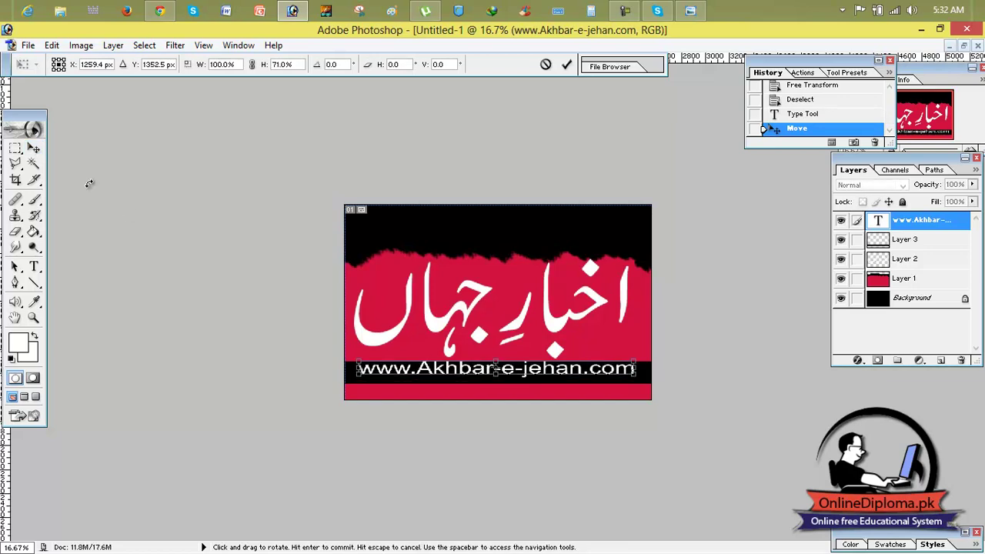
pyautogui.click(33, 148)
pyautogui.click(420, 236)
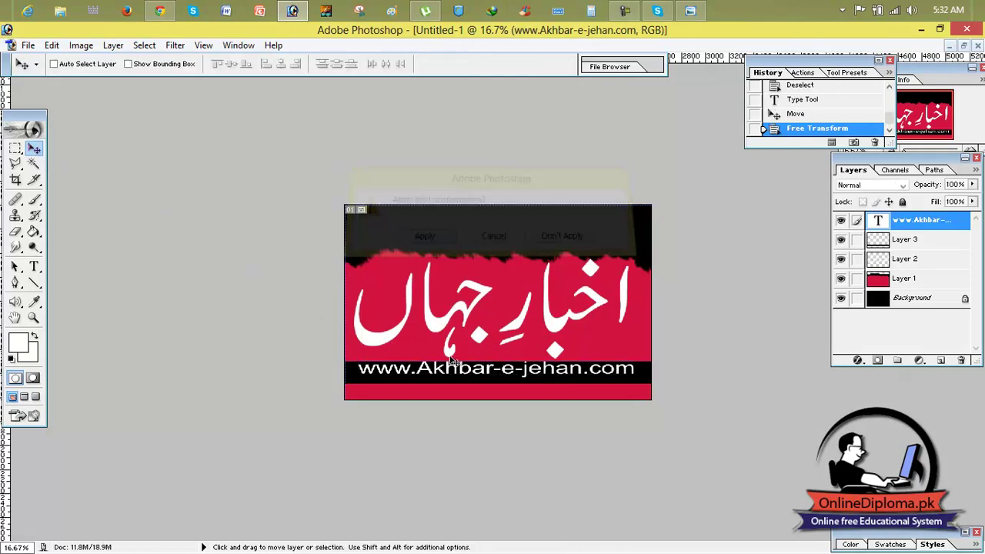
pyautogui.moveTo(462, 373); pyautogui.dragTo(454, 374)
# - Add a text line in the red strip below the black bar reading "25-jan- 03-Feb", using the reference cover as a guide
pyautogui.click(690, 11)
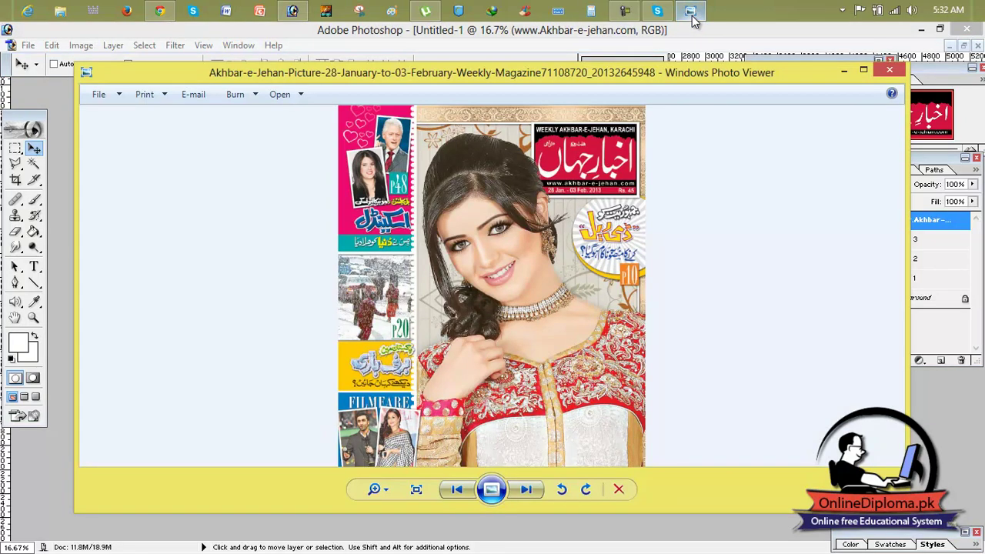
pyautogui.click(690, 11)
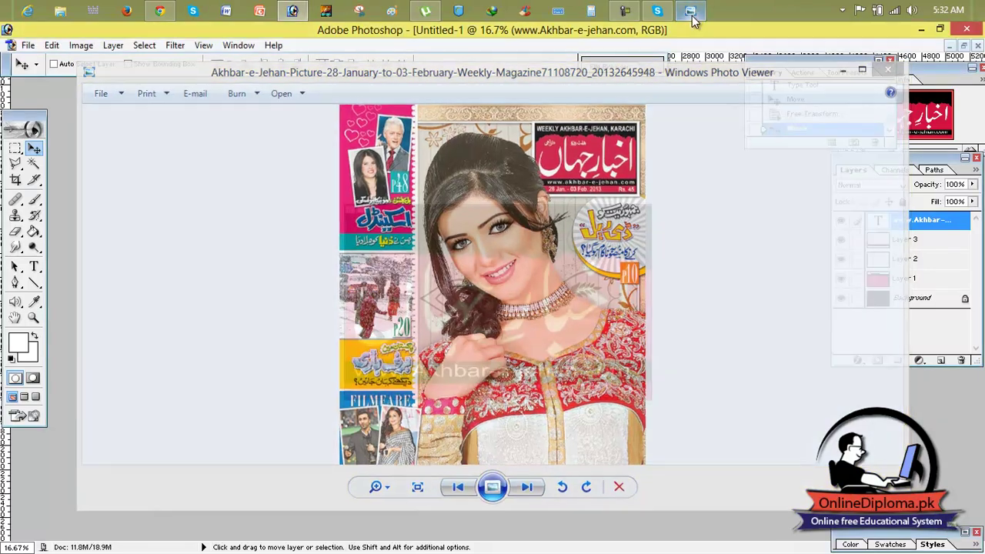
pyautogui.click(34, 266)
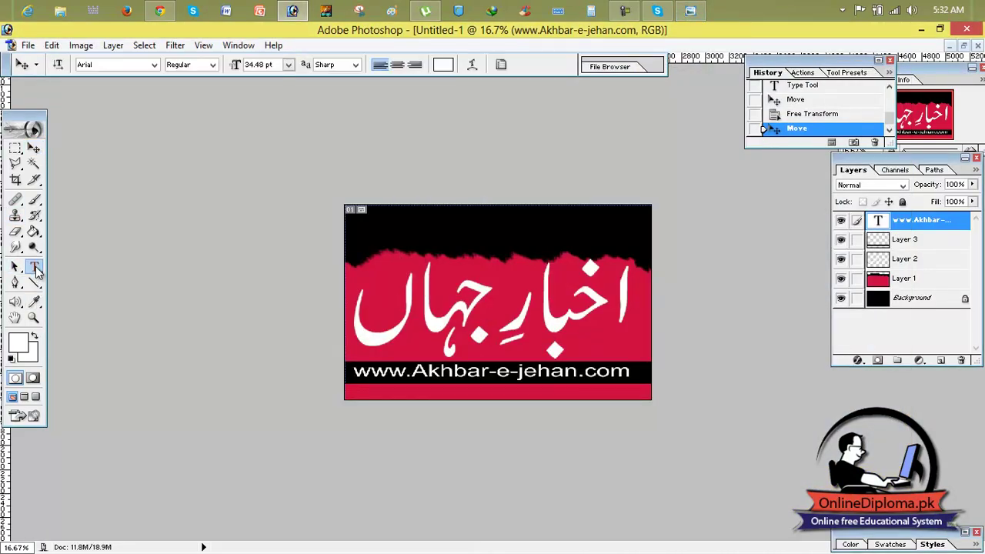
pyautogui.click(362, 392)
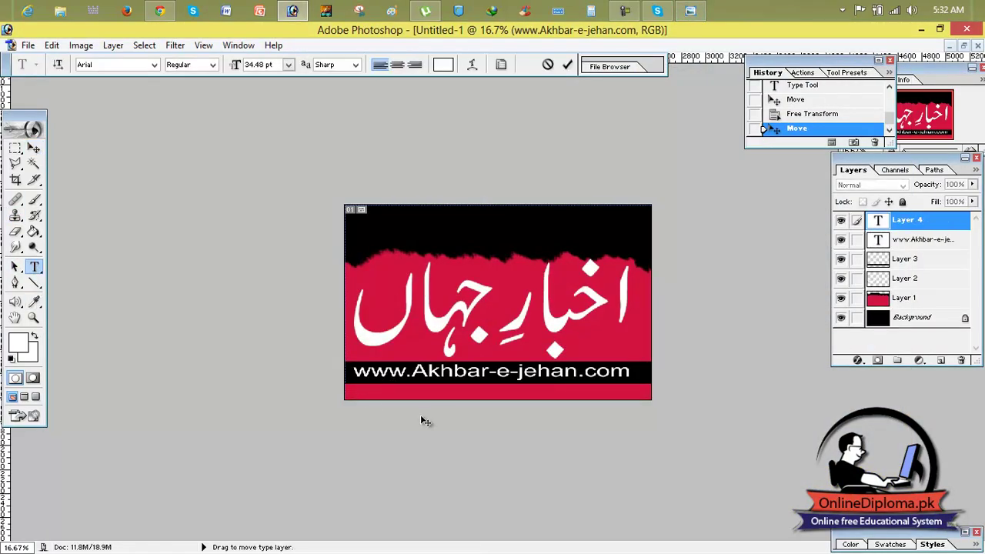
pyautogui.write('25ja')
pyautogui.press('BackSpace')
pyautogui.press('BackSpace')
pyautogui.write('-jan')
pyautogui.click(697, 12)
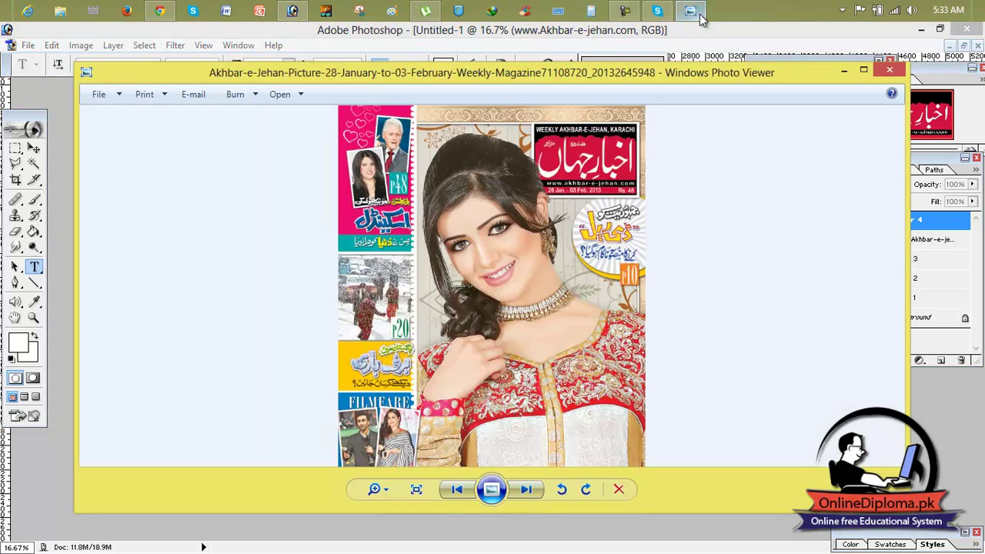
pyautogui.click(698, 16)
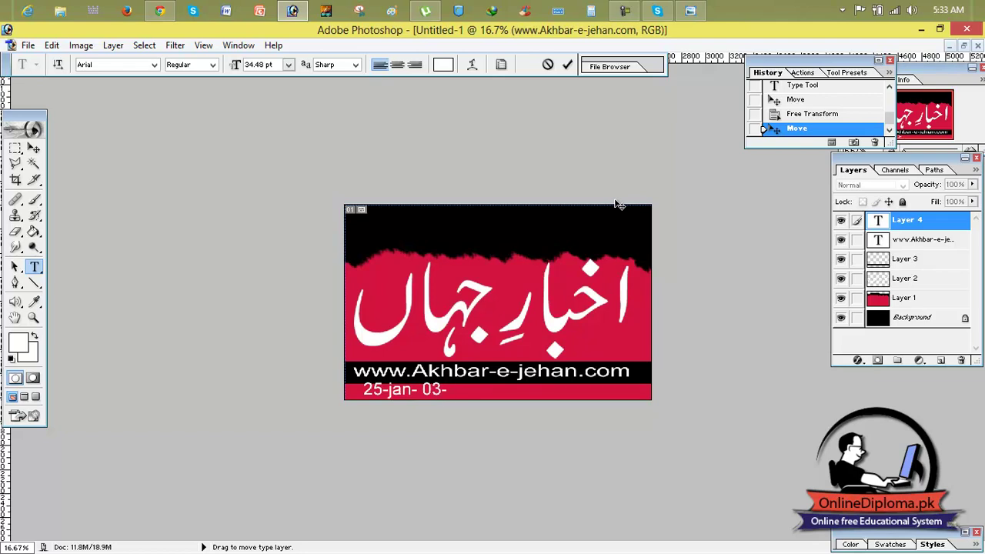
pyautogui.write('Feb')
# - Complete the date line with "2014" and, after a wide gap, the price "RS-45", checking the reference cover
pyautogui.click(693, 11)
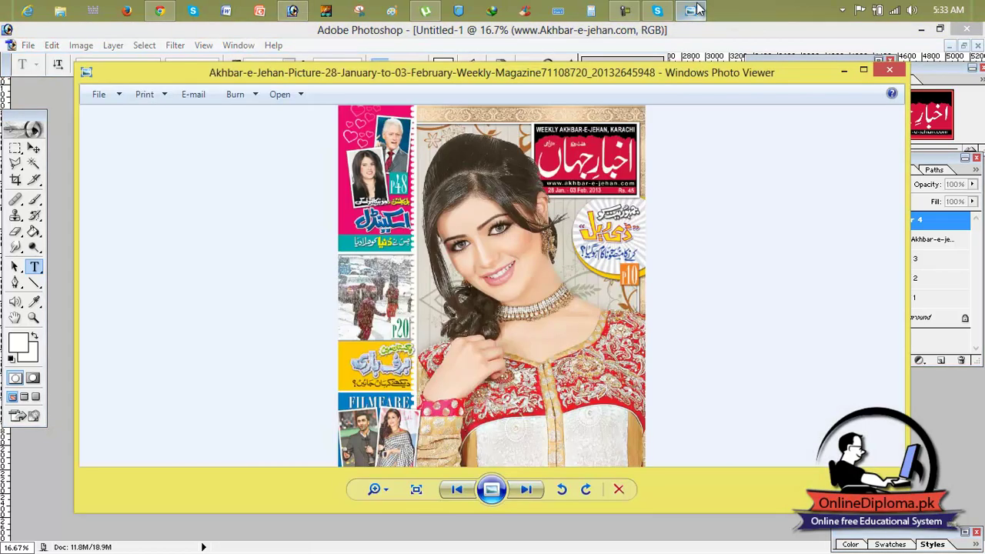
pyautogui.click(695, 9)
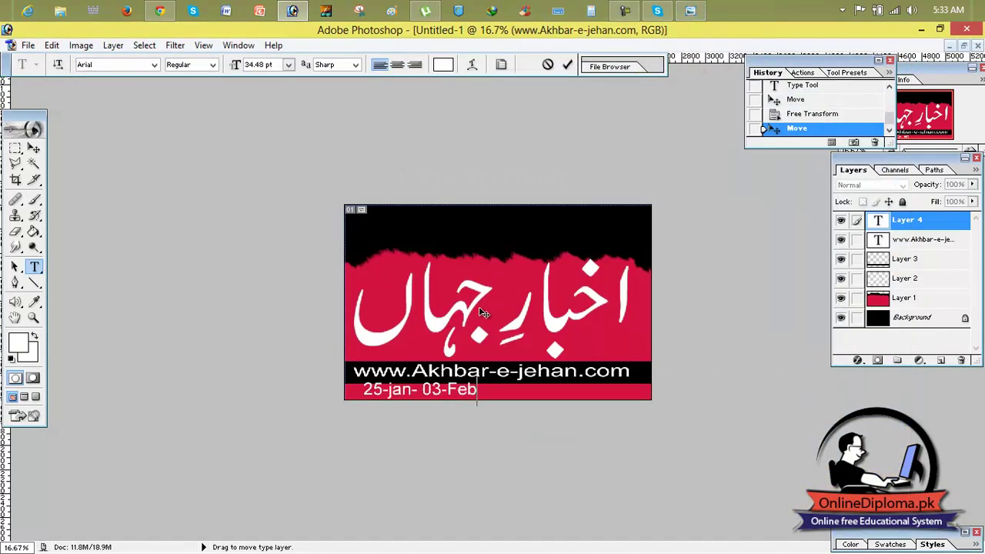
pyautogui.write('2014      RS')
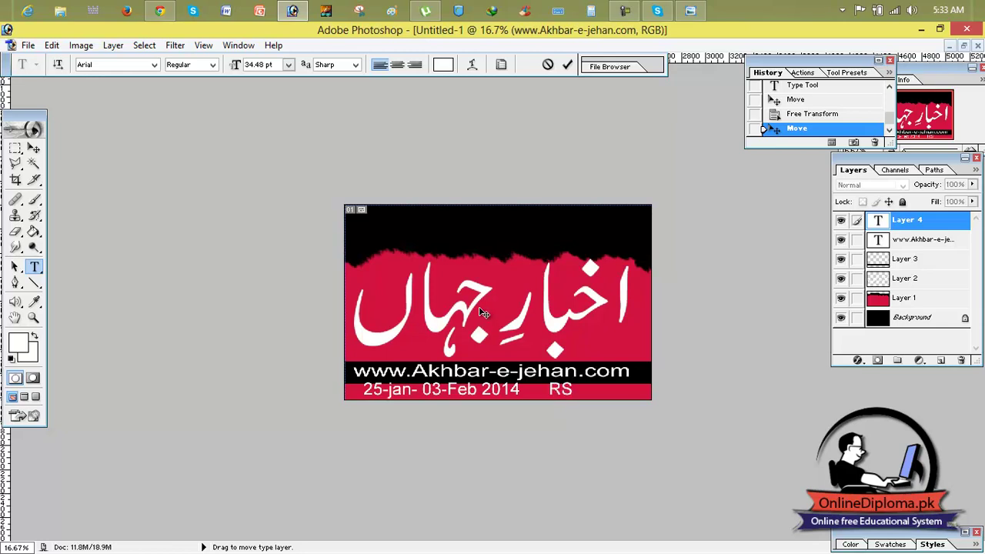
pyautogui.click(691, 12)
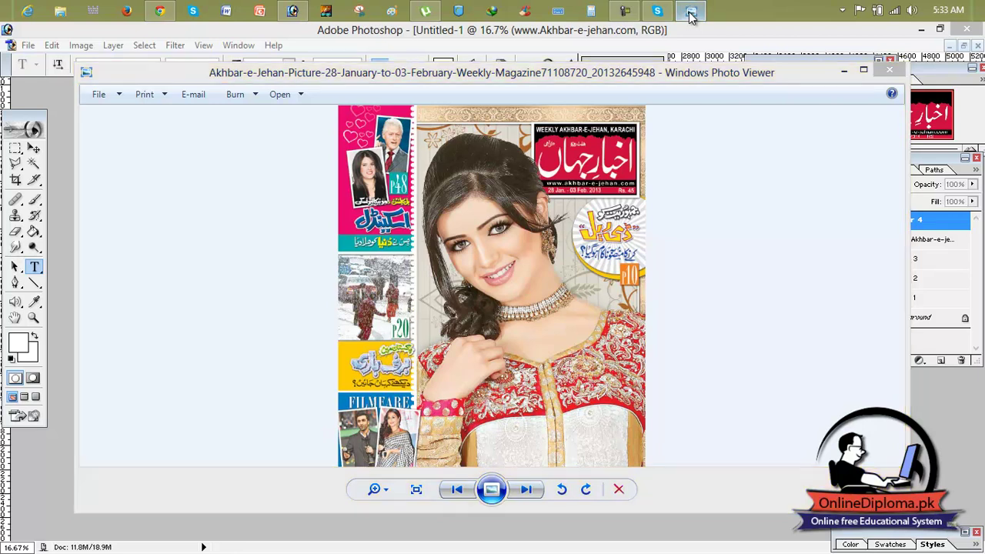
pyautogui.click(691, 12)
pyautogui.write('4      RS-45')
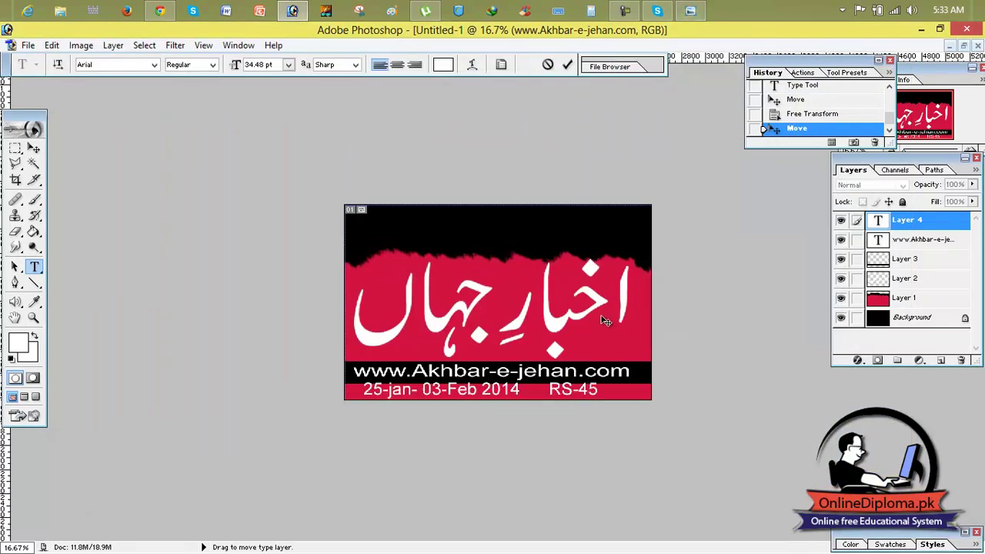
# - Finish the text entry and nudge the date and price line slightly down and right within the red strip
pyautogui.click(33, 148)
pyautogui.press('Down')
pyautogui.press('Right')
pyautogui.press('Down')
pyautogui.press('Right')
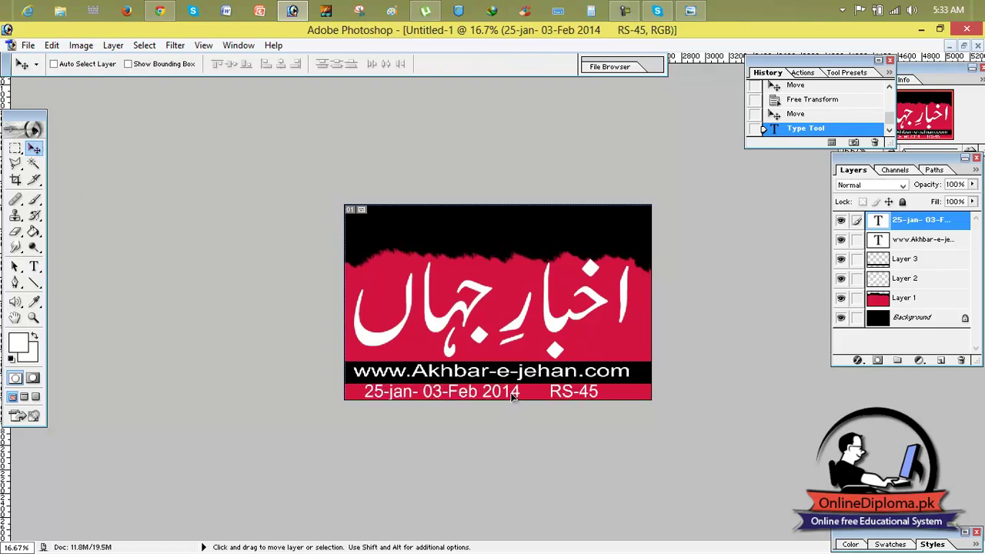
pyautogui.press('Down')
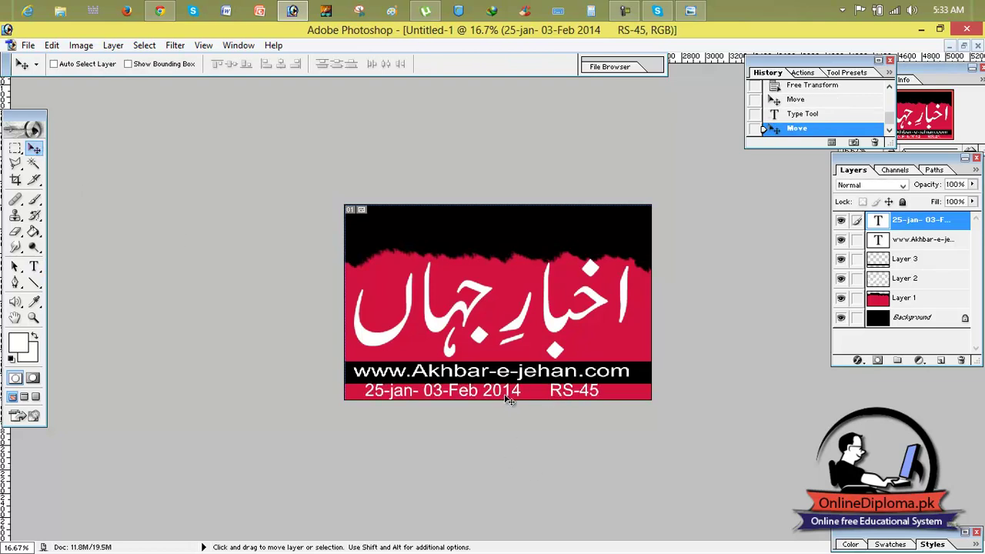
# - Scale the date and price line to about 99.1% width and 88.6% height so it fits the red strip
pyautogui.hotkey('ctrl', 't')
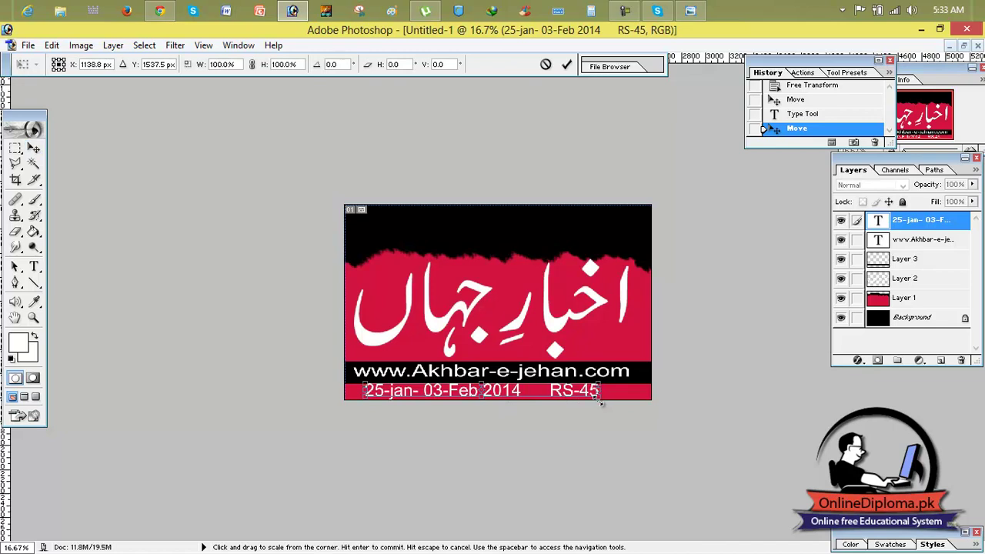
pyautogui.moveTo(601, 394); pyautogui.dragTo(598, 395)
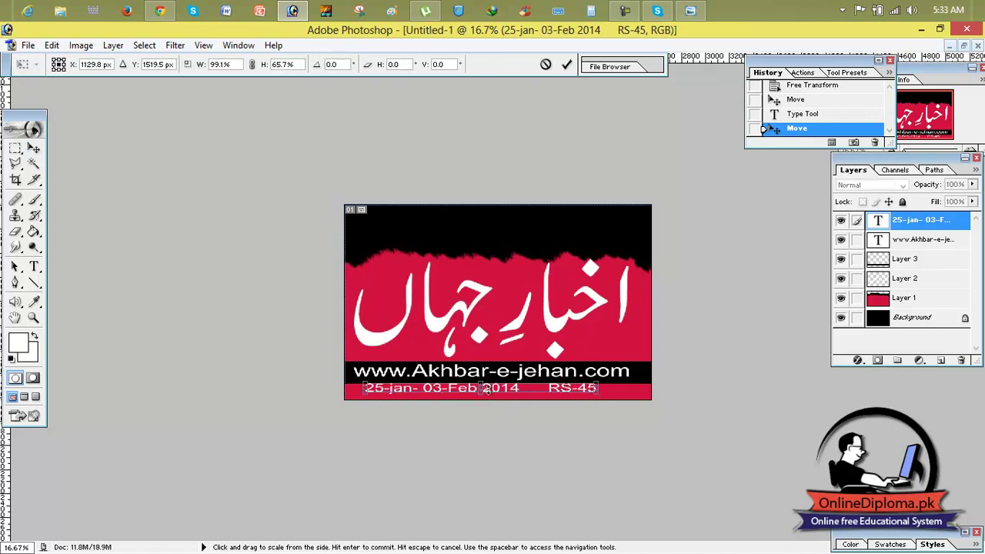
pyautogui.moveTo(481, 391); pyautogui.dragTo(480, 393)
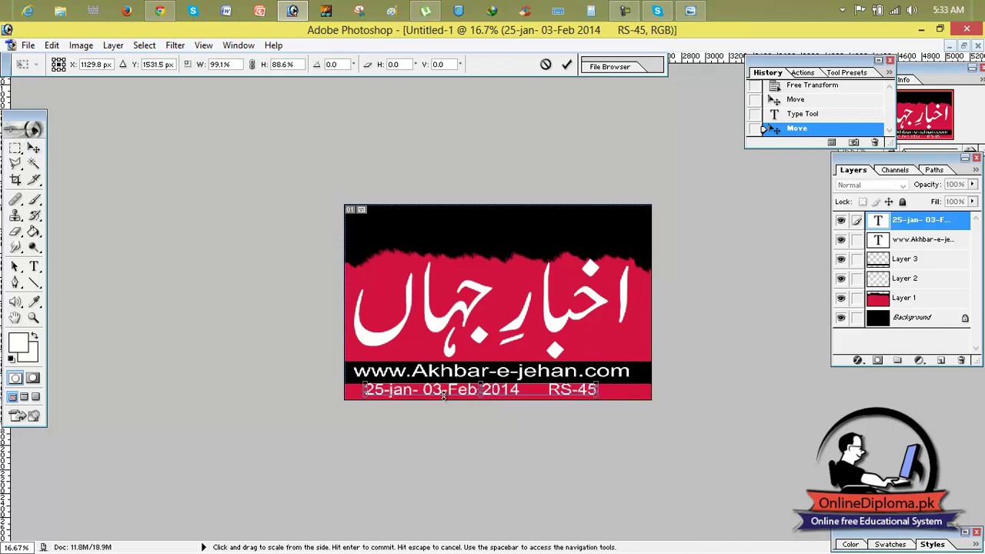
pyautogui.click(34, 148)
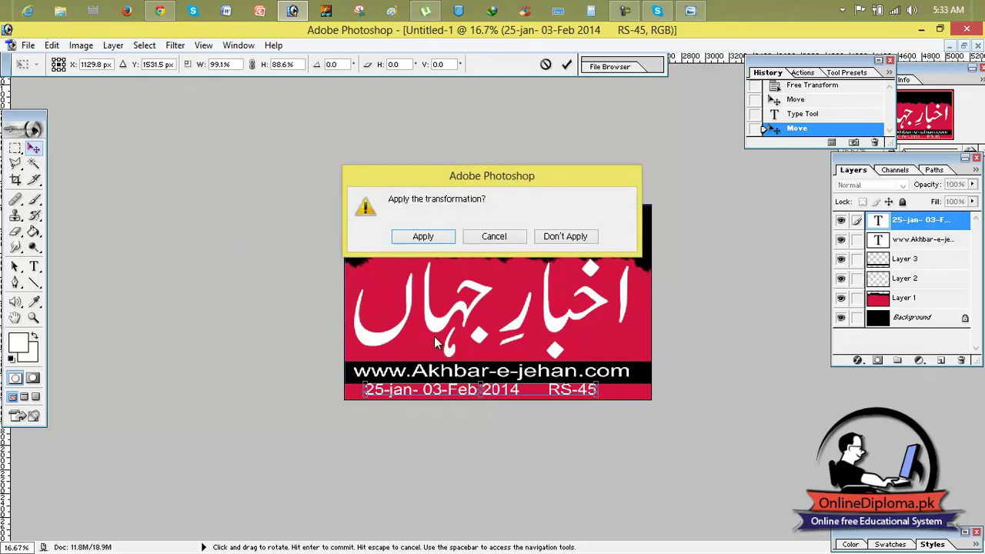
pyautogui.click(427, 238)
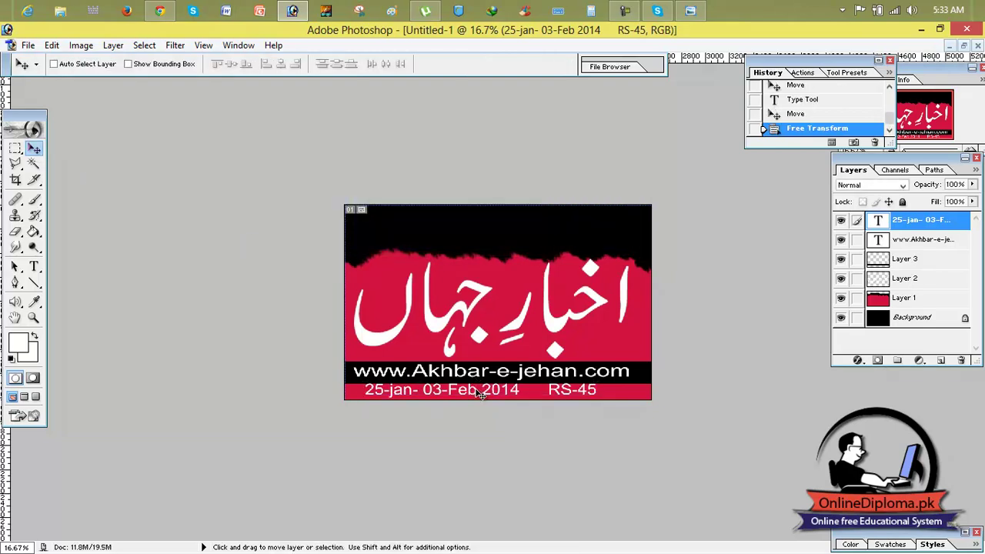
# - Save a copy of the logo to the Desktop as "title" in JPEG format, accepting the JPEG options
pyautogui.click(27, 45)
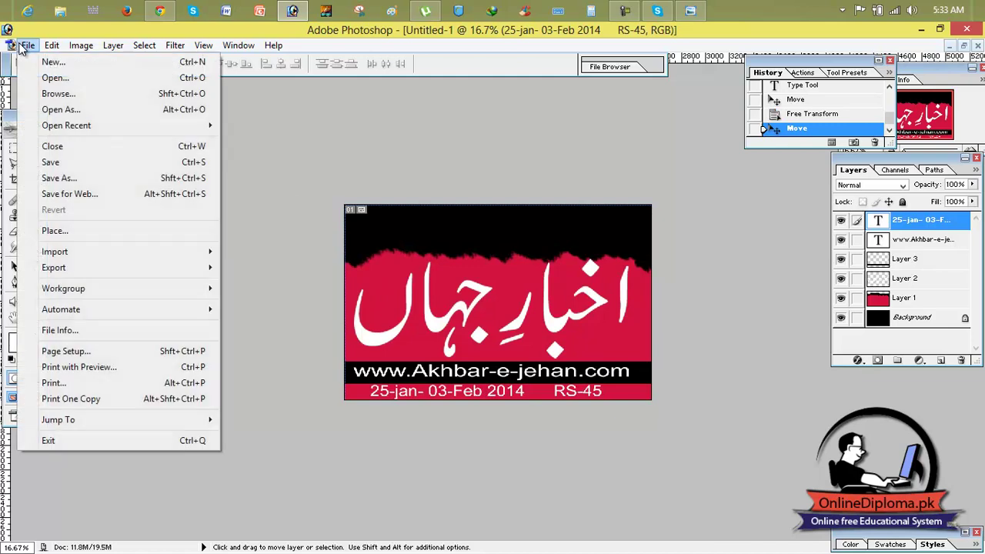
pyautogui.click(93, 164)
pyautogui.click(320, 169)
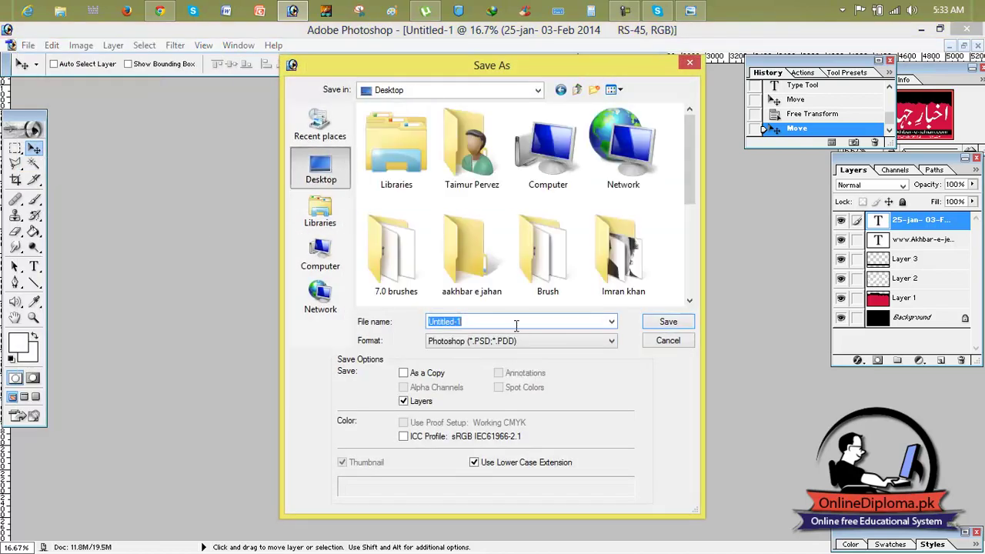
pyautogui.write('title')
pyautogui.click(477, 343)
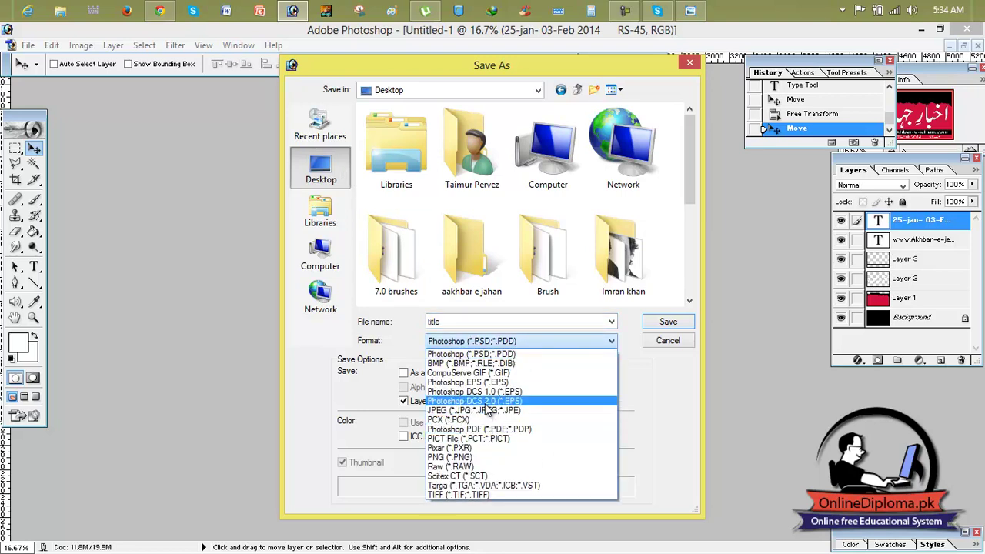
pyautogui.click(494, 410)
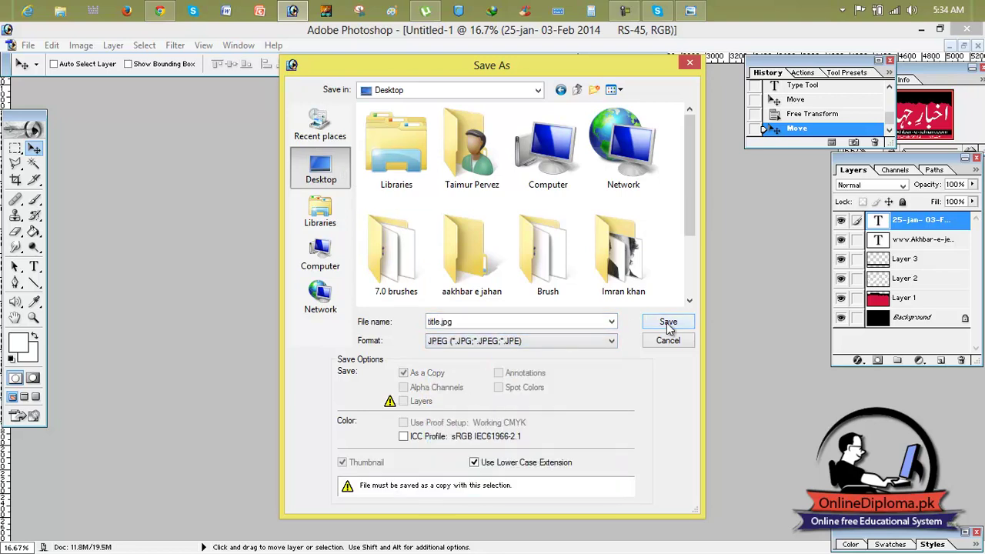
pyautogui.click(666, 323)
pyautogui.click(602, 172)
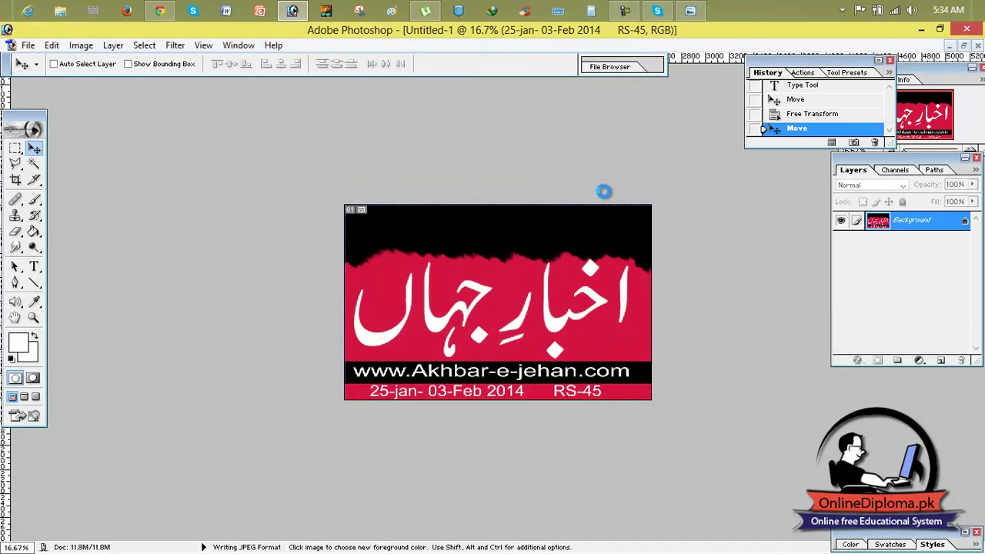
pyautogui.click(691, 10)
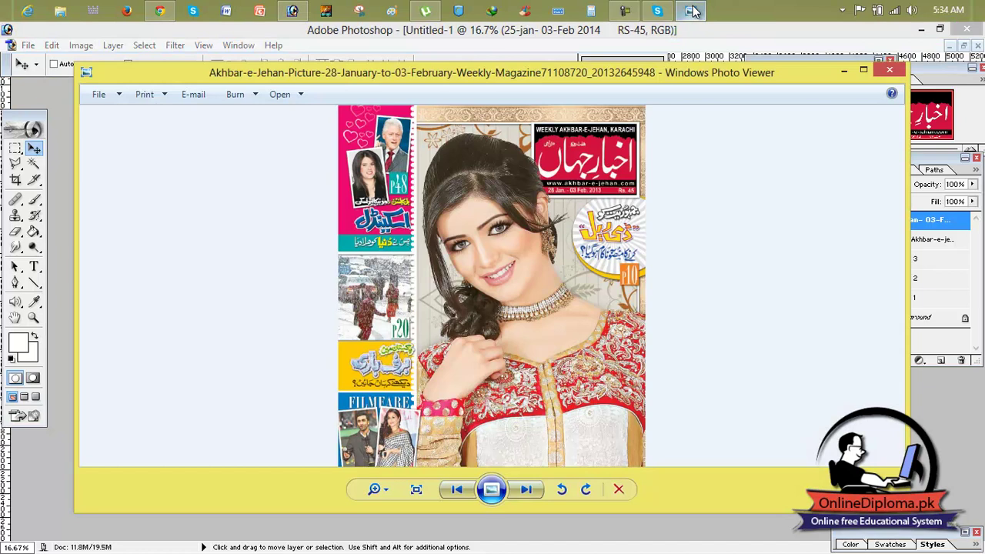
pyautogui.click(691, 10)
pyautogui.click(28, 44)
pyautogui.click(54, 78)
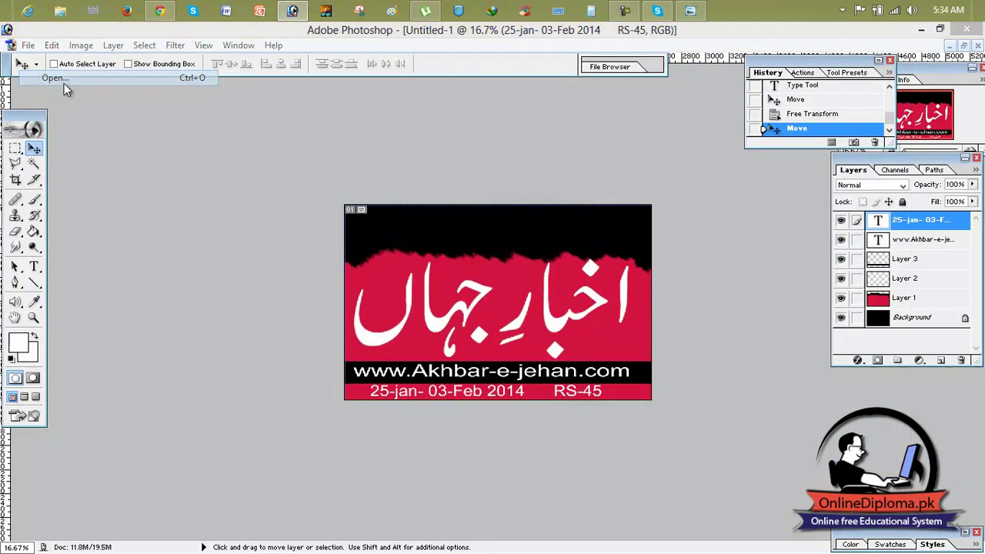
pyautogui.moveTo(681, 163); pyautogui.dragTo(679, 195)
pyautogui.click(687, 65)
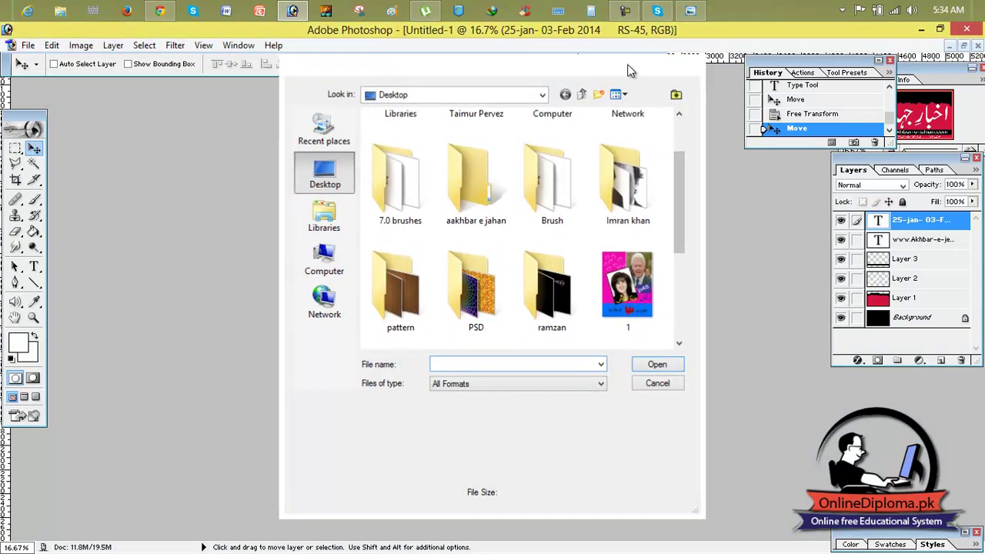
pyautogui.doubleClick(24, 34)
pyautogui.click(28, 48)
pyautogui.click(88, 30)
pyautogui.doubleClick(89, 30)
# - Create a new Letter document, 8.5 by 11 inches at 300 pixels/inch in RGB, and show its whole page maximized
pyautogui.click(28, 46)
pyautogui.click(40, 62)
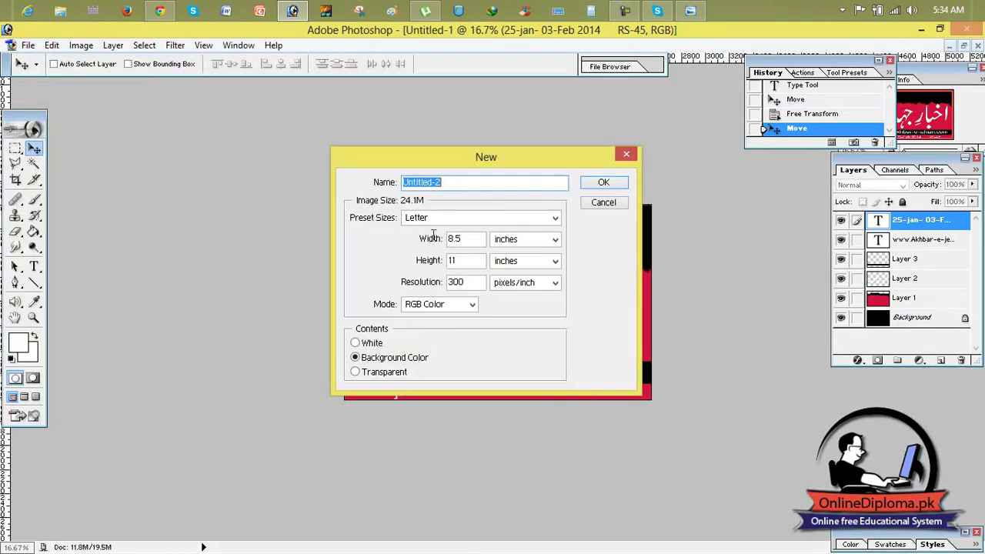
pyautogui.click(603, 184)
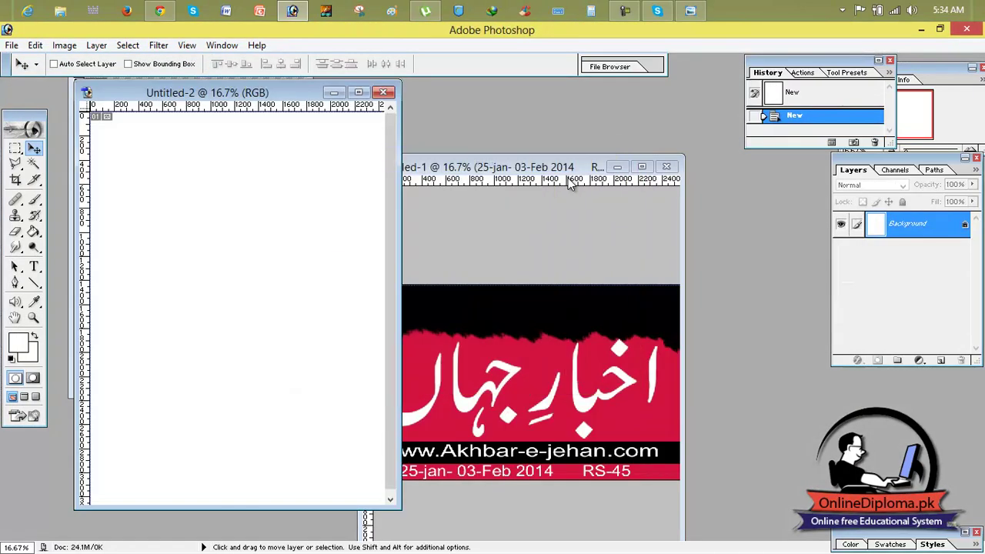
pyautogui.click(378, 98)
pyautogui.hotkey('ctrl', '0')
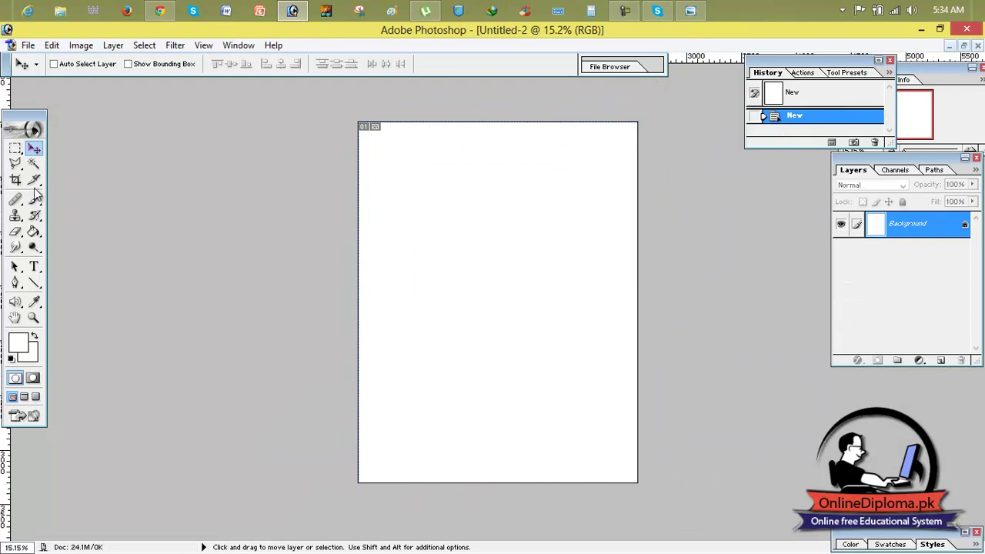
pyautogui.click(690, 11)
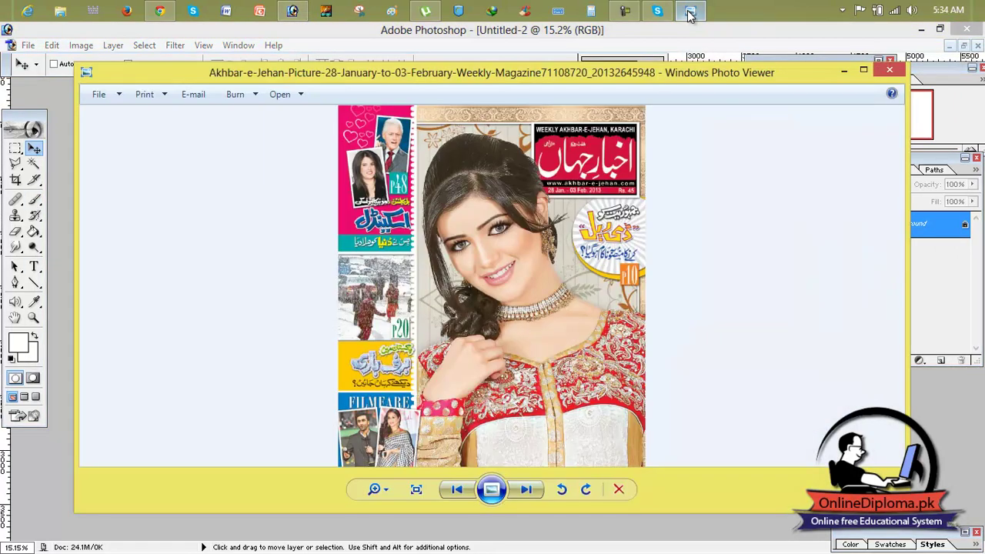
pyautogui.click(690, 11)
pyautogui.click(19, 344)
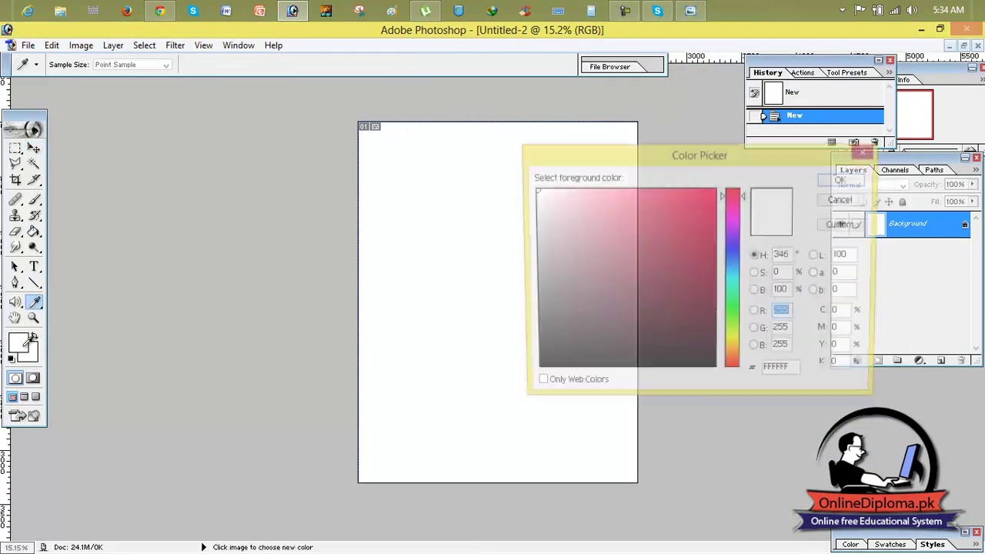
pyautogui.click(867, 151)
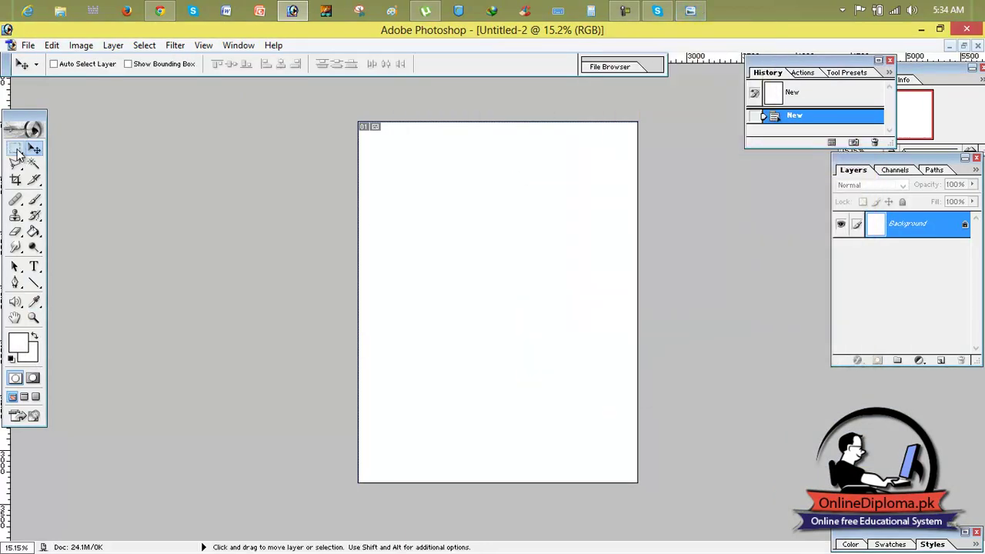
# - Open the red floral image "COLOURlovers.com-Love_Lies_Bleeding" from the Desktop's "pattern" folder
pyautogui.click(30, 46)
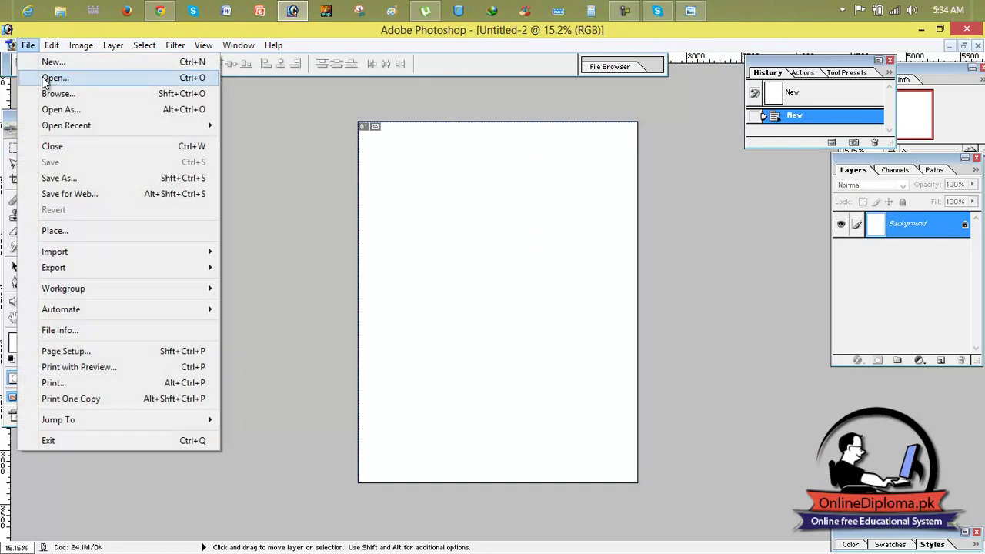
pyautogui.click(46, 79)
pyautogui.moveTo(676, 202); pyautogui.dragTo(698, 183)
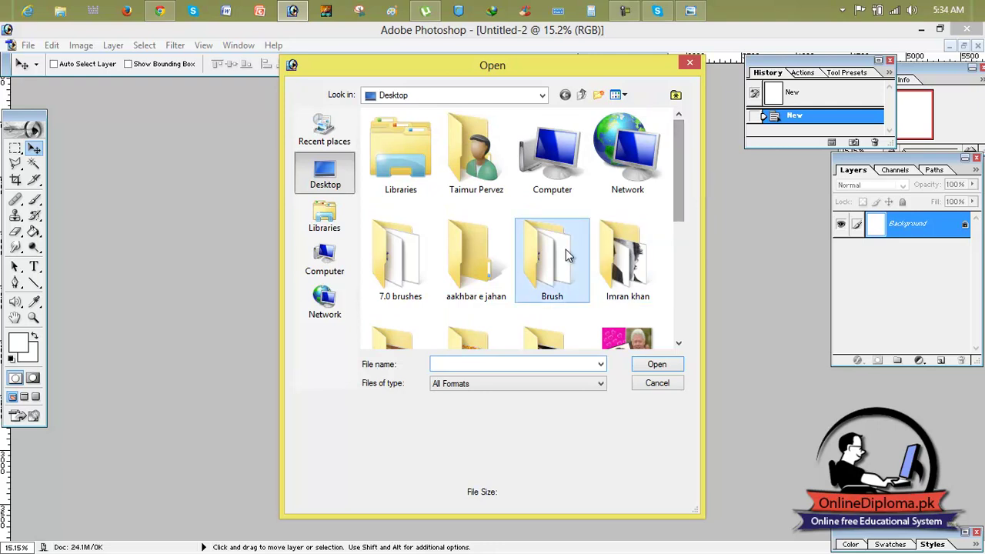
pyautogui.scroll(-1, 453, 259)
pyautogui.doubleClick(407, 243)
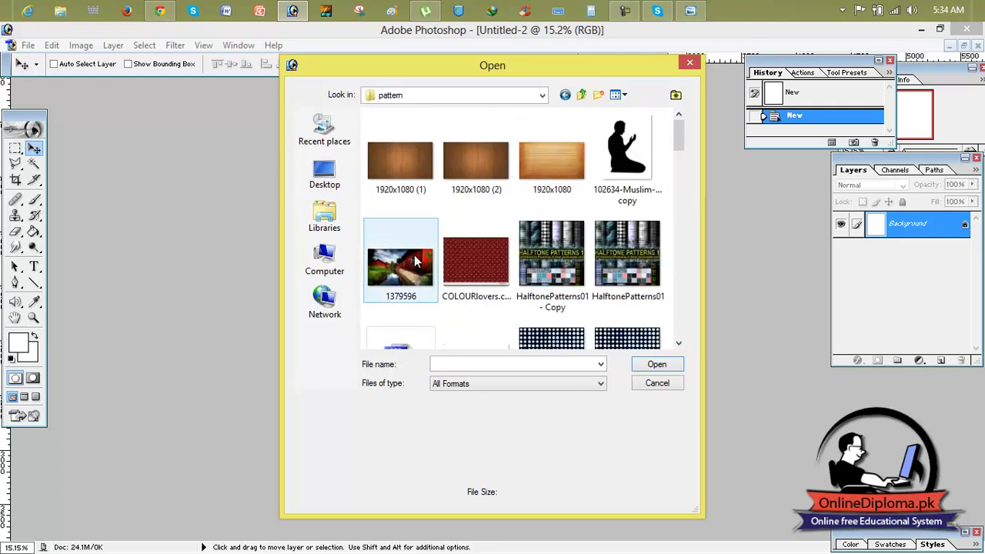
pyautogui.click(465, 154)
pyautogui.click(534, 165)
pyautogui.click(495, 267)
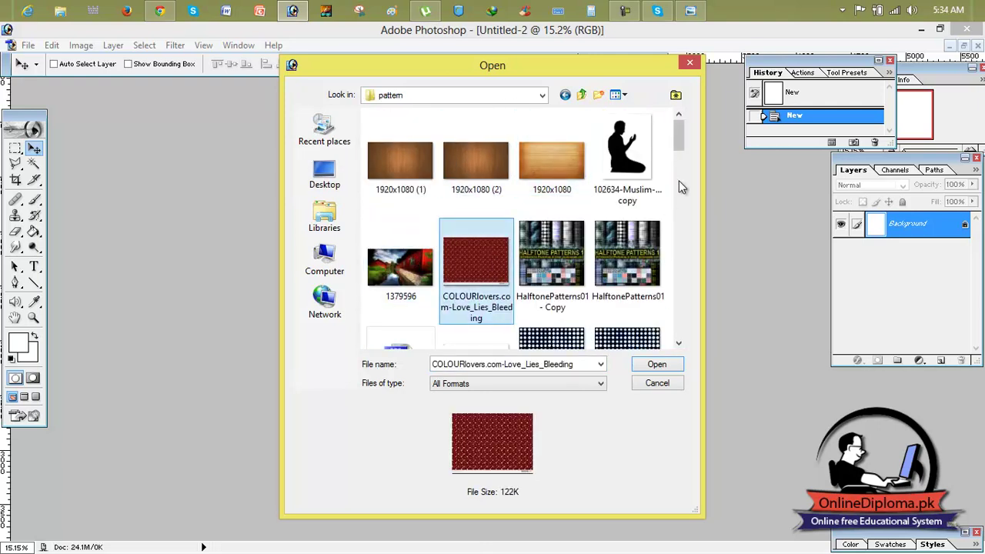
pyautogui.moveTo(676, 140)
pyautogui.mouseDown()
pyautogui.moveTo(675, 165)
pyautogui.moveTo(676, 138)
pyautogui.mouseUp()
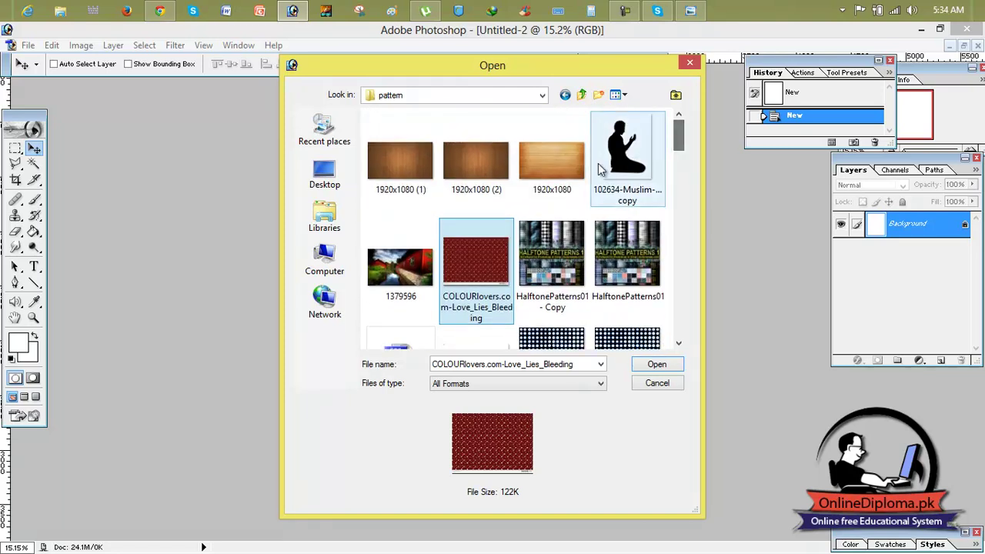
pyautogui.doubleClick(480, 265)
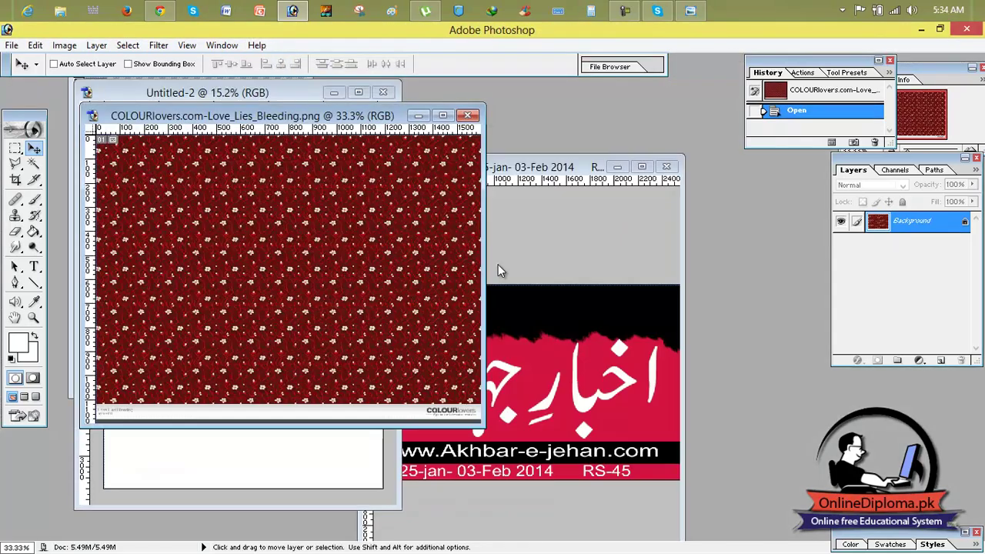
# - Copy the floral pattern into the blank Letter document and align it with the page's upper-left corner
pyautogui.moveTo(373, 194); pyautogui.dragTo(281, 456)
pyautogui.click(358, 91)
pyautogui.moveTo(404, 391); pyautogui.dragTo(467, 225)
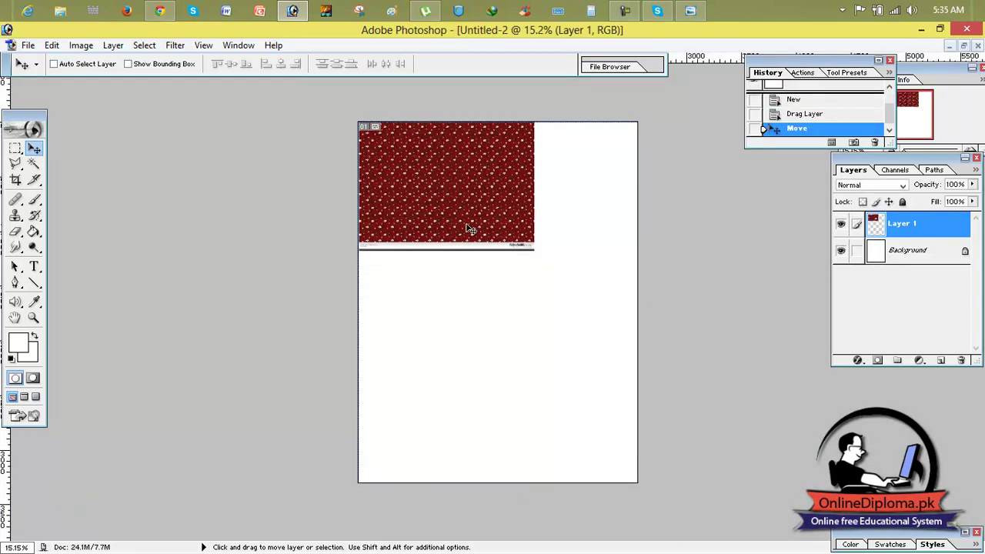
# - Stretch the pattern layer with Free Transform so it covers the whole page and its caption strip falls outside
pyautogui.hotkey('ctrl', 't')
pyautogui.moveTo(535, 249); pyautogui.dragTo(651, 511)
pyautogui.click(566, 64)
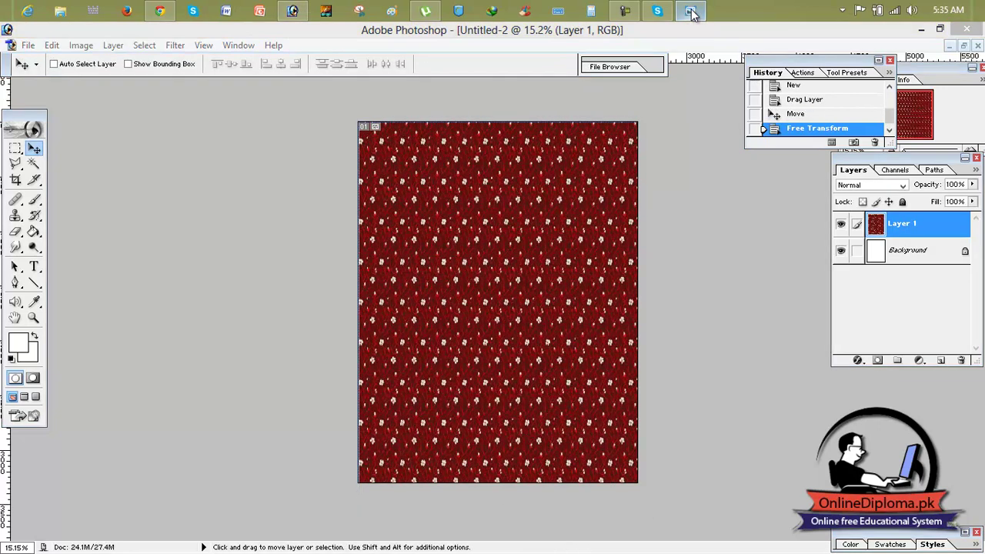
pyautogui.click(690, 11)
pyautogui.click(690, 11)
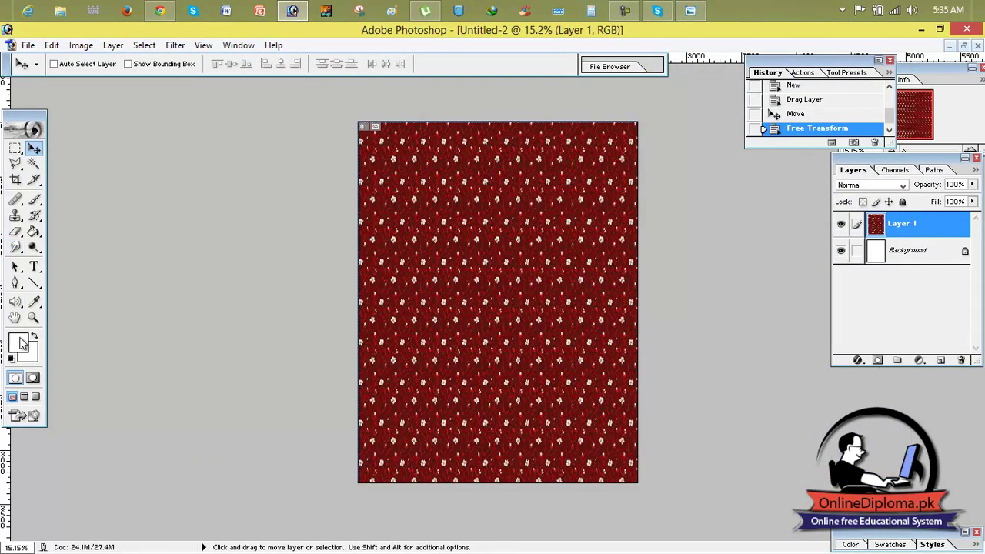
pyautogui.click(34, 301)
pyautogui.click(18, 343)
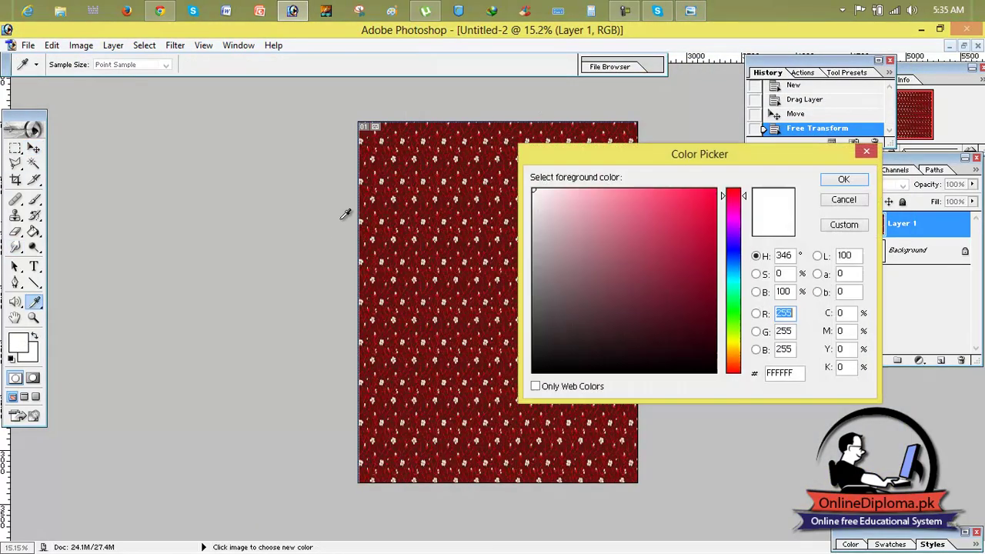
pyautogui.click(868, 152)
pyautogui.press('v')
pyautogui.click(690, 11)
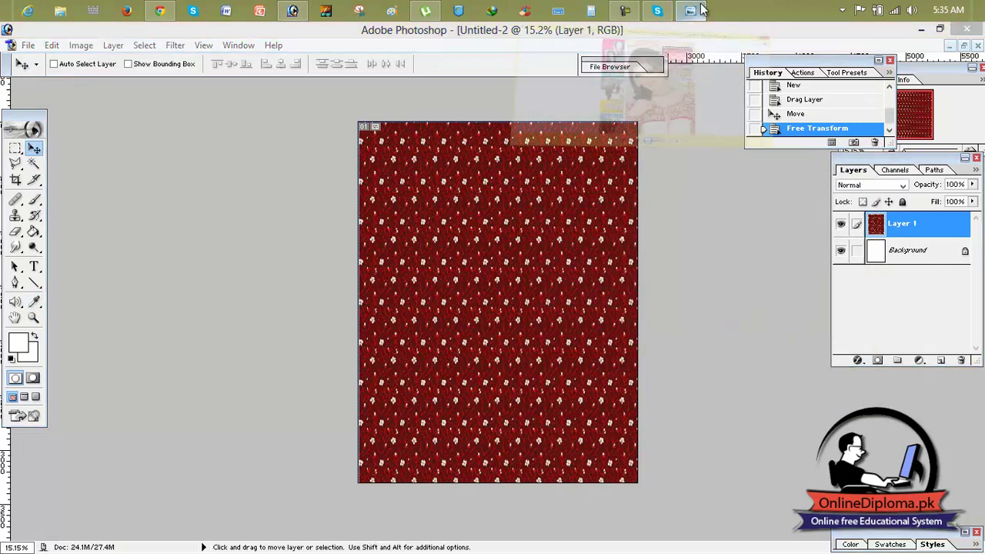
pyautogui.click(701, 10)
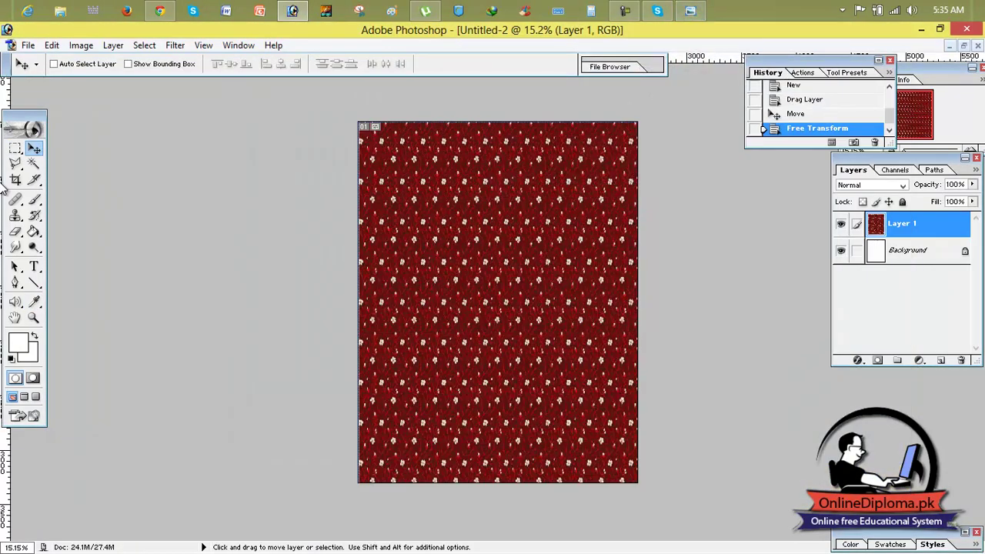
# - Add a new empty layer above the pattern and hide the slice marker on the canvas
pyautogui.click(16, 149)
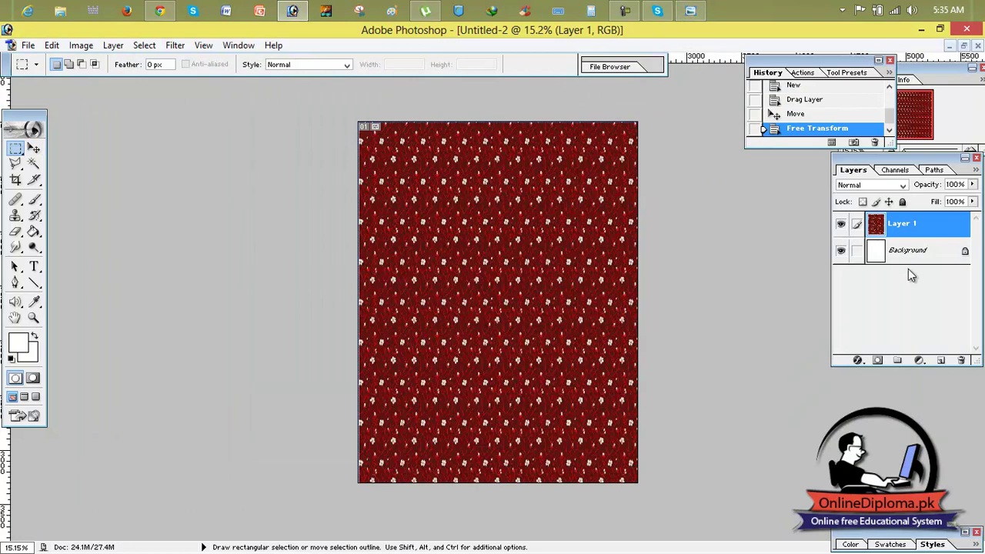
pyautogui.click(938, 361)
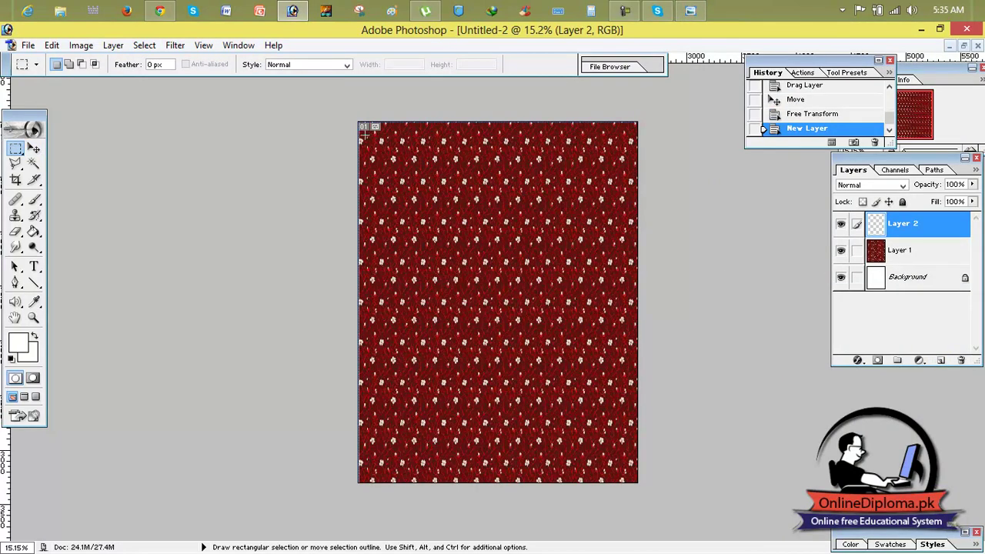
pyautogui.click(203, 45)
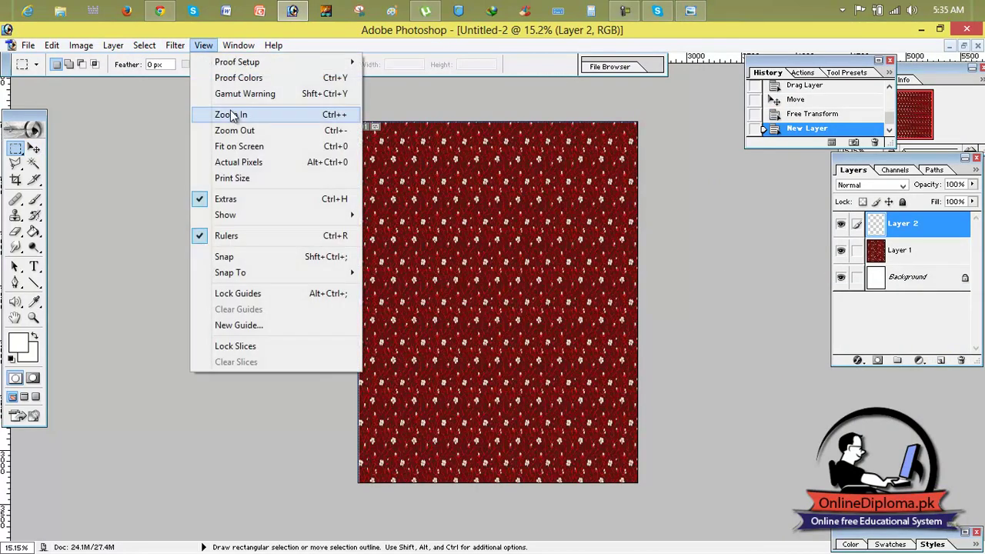
pyautogui.moveTo(285, 218)
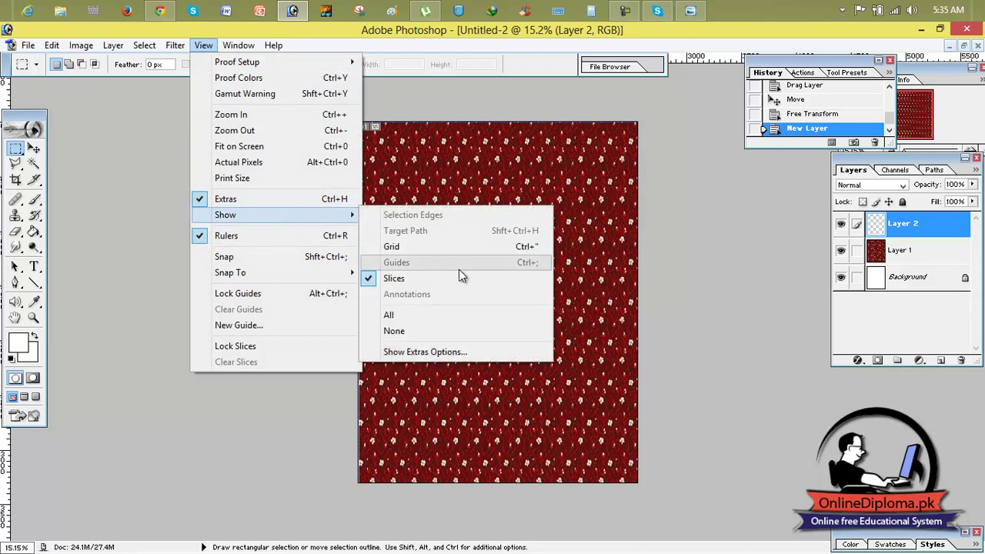
pyautogui.click(458, 267)
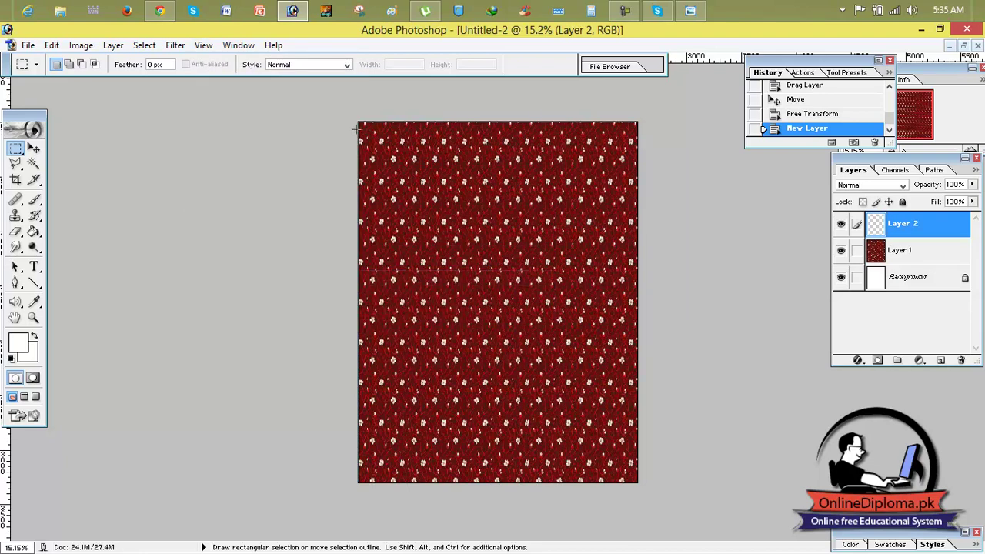
# - Select a large rectangle from the page's left edge, leaving a narrow pattern border along the top, right and bottom
pyautogui.moveTo(619, 446); pyautogui.dragTo(629, 475)
pyautogui.click(34, 148)
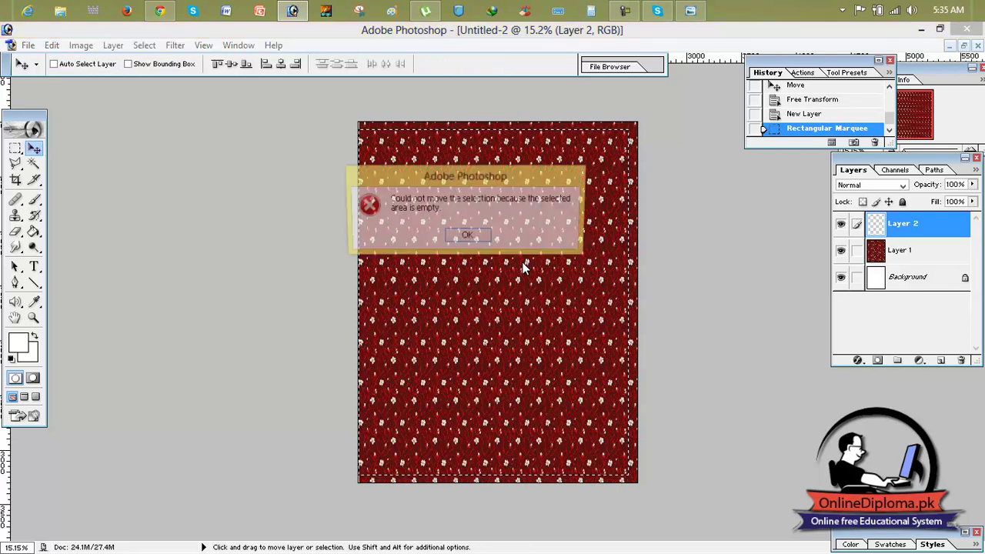
pyautogui.click(484, 238)
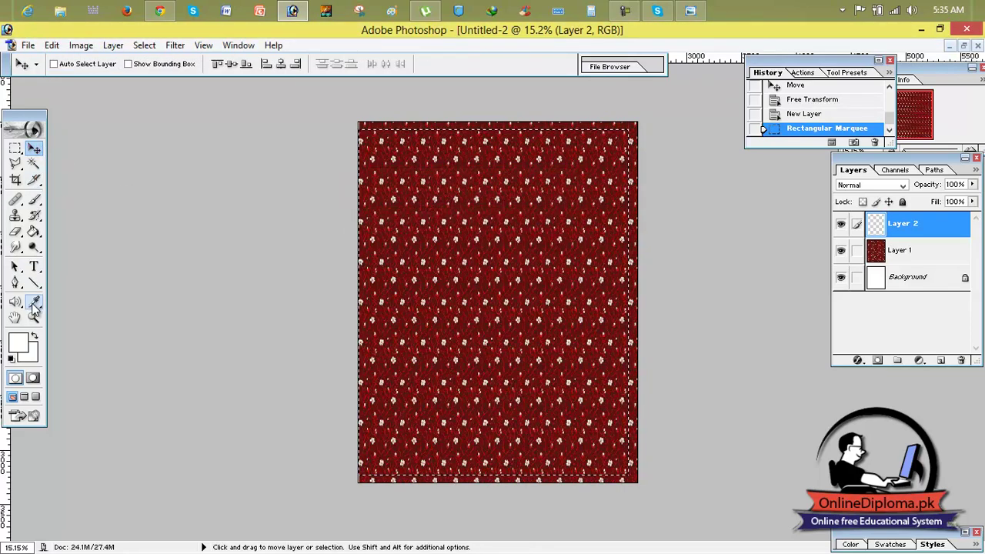
# - Set the foreground to a very pale greyish pink and fill the rectangular selection with it on the new layer
pyautogui.click(23, 350)
pyautogui.click(556, 218)
pyautogui.moveTo(556, 218); pyautogui.dragTo(540, 200)
pyautogui.click(844, 179)
pyautogui.press('v')
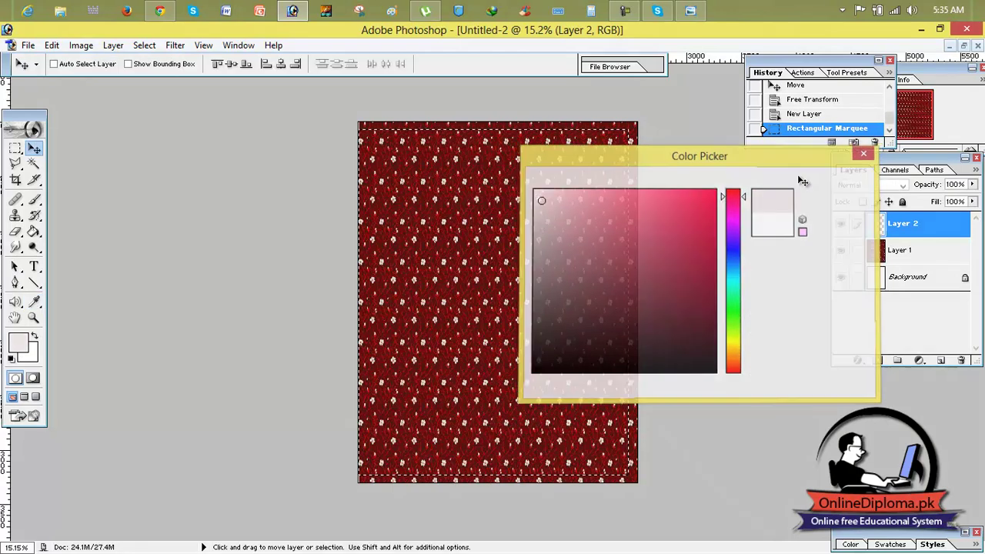
pyautogui.hotkey('alt', 'BackSpace')
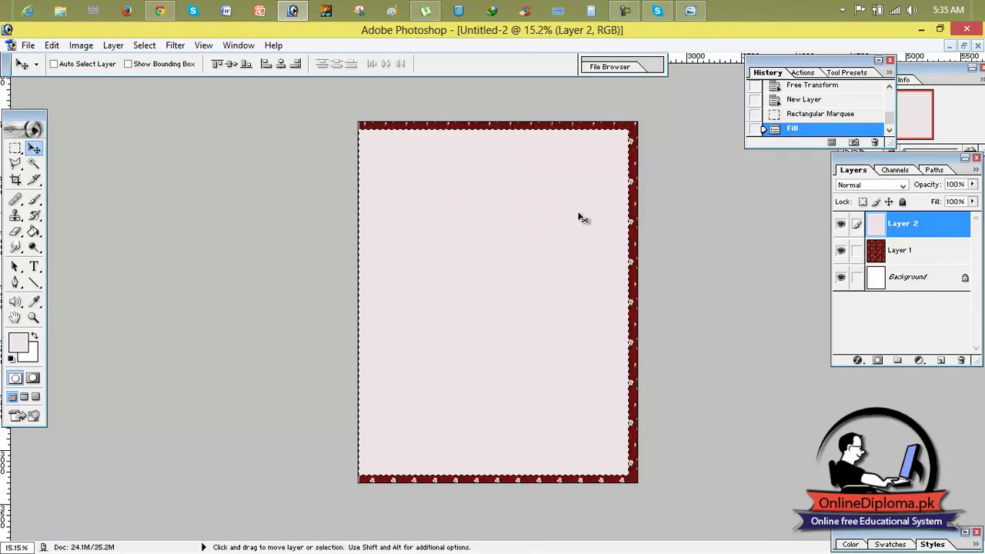
# - Scale the pale panel to 98.9% width and 103.8% height, extending past the page bottom and widening the top and right borders
pyautogui.hotkey('ctrl', 't')
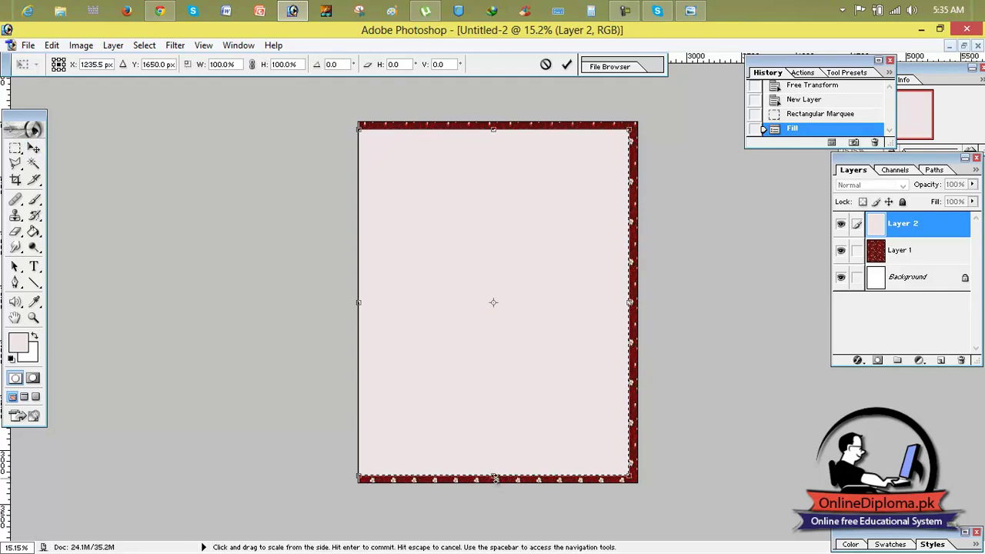
pyautogui.moveTo(493, 478); pyautogui.dragTo(493, 491)
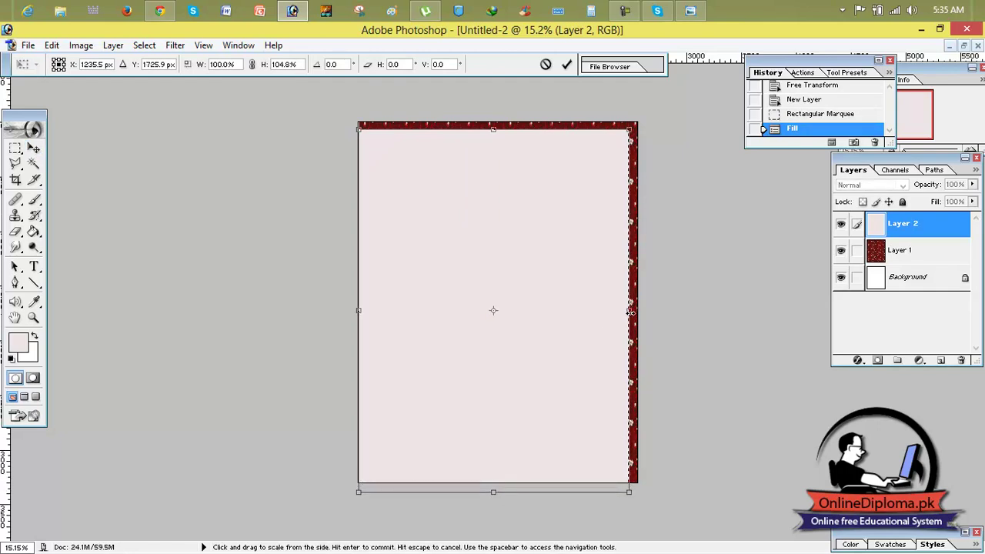
pyautogui.moveTo(628, 310); pyautogui.dragTo(625, 311)
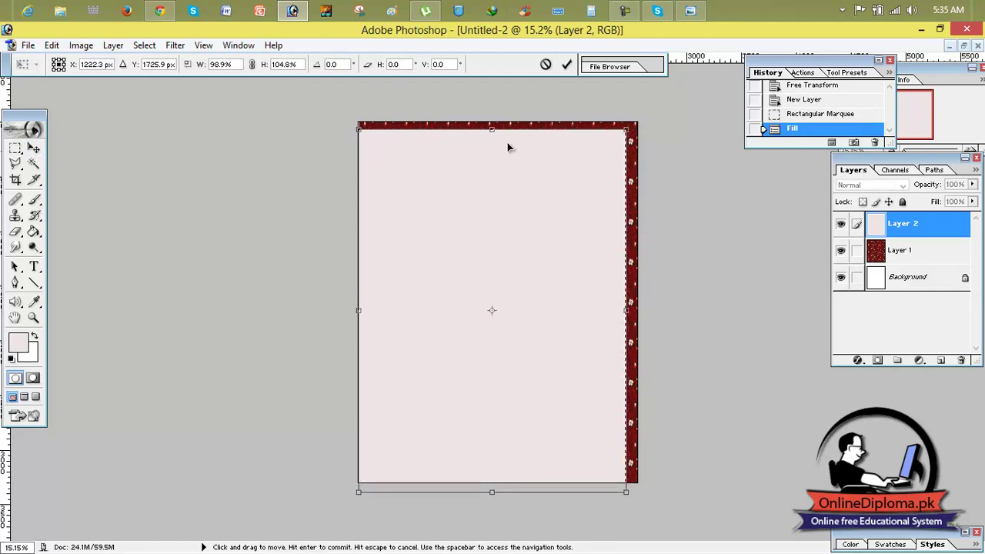
pyautogui.moveTo(494, 131); pyautogui.dragTo(492, 136)
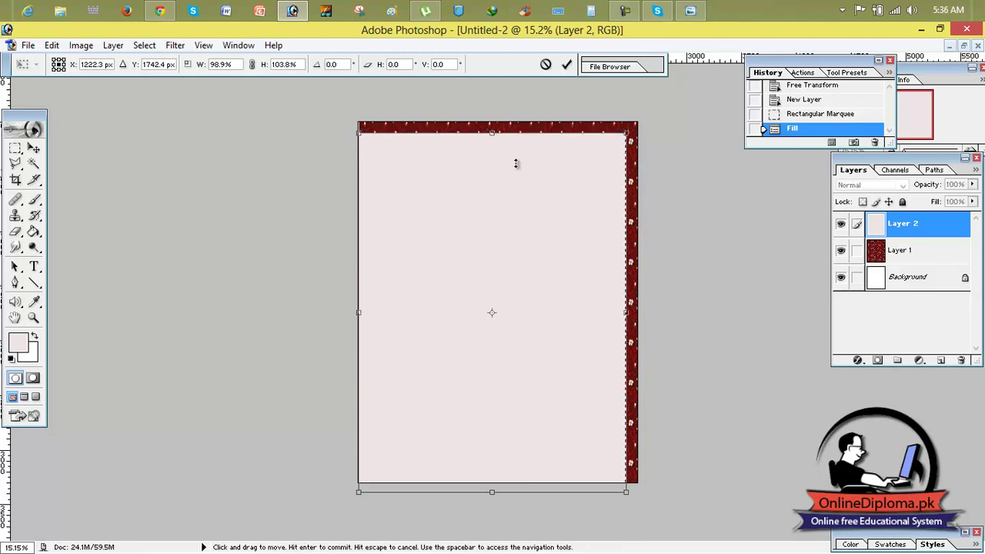
pyautogui.click(568, 66)
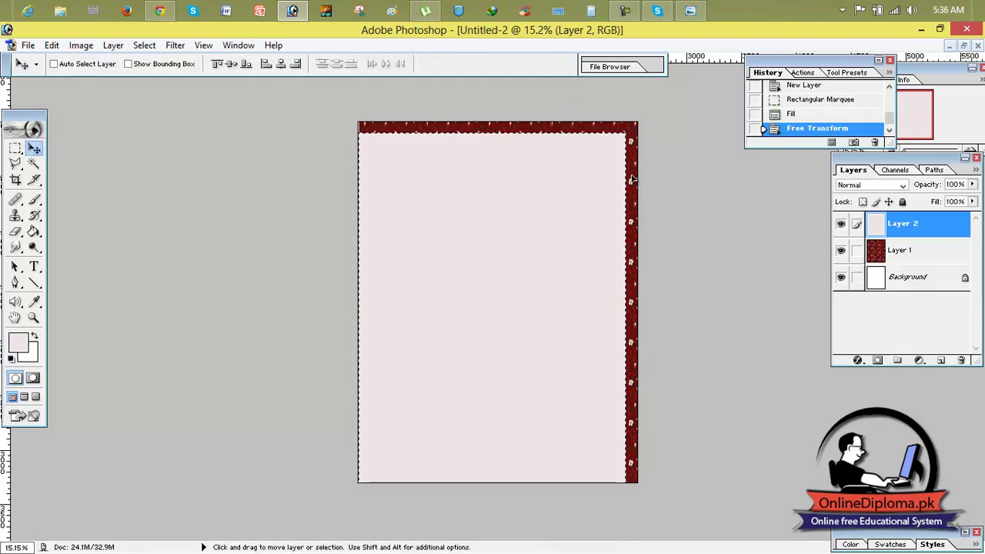
# - Deselect the pale panel and check the reference magazine cover
pyautogui.hotkey('ctrl', 'd')
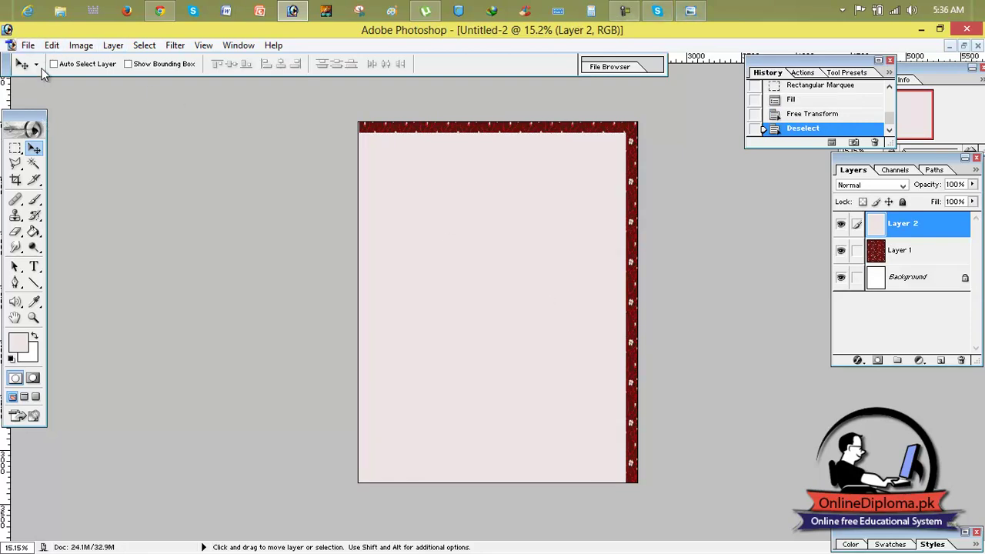
pyautogui.click(687, 10)
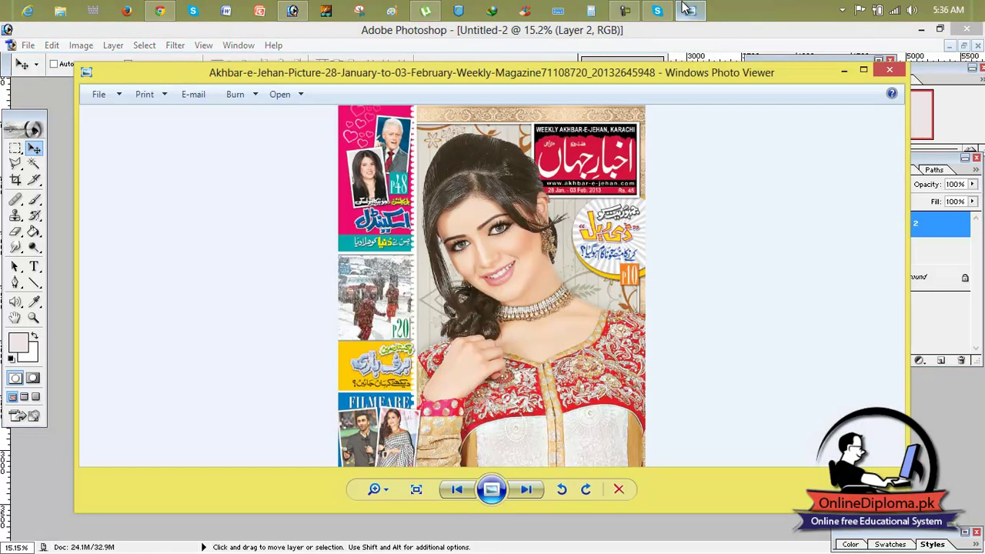
pyautogui.click(688, 10)
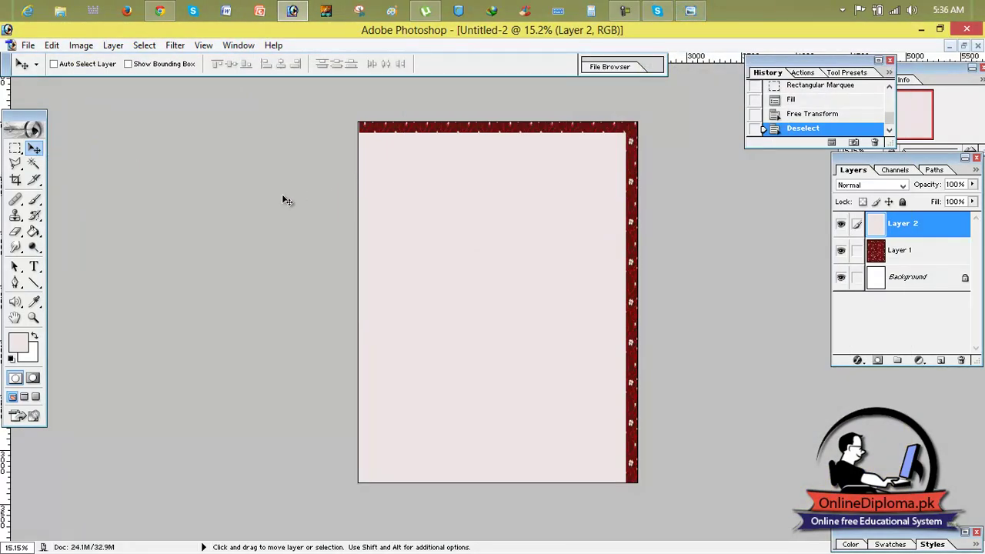
pyautogui.click(35, 66)
pyautogui.click(36, 68)
pyautogui.click(27, 45)
pyautogui.click(40, 77)
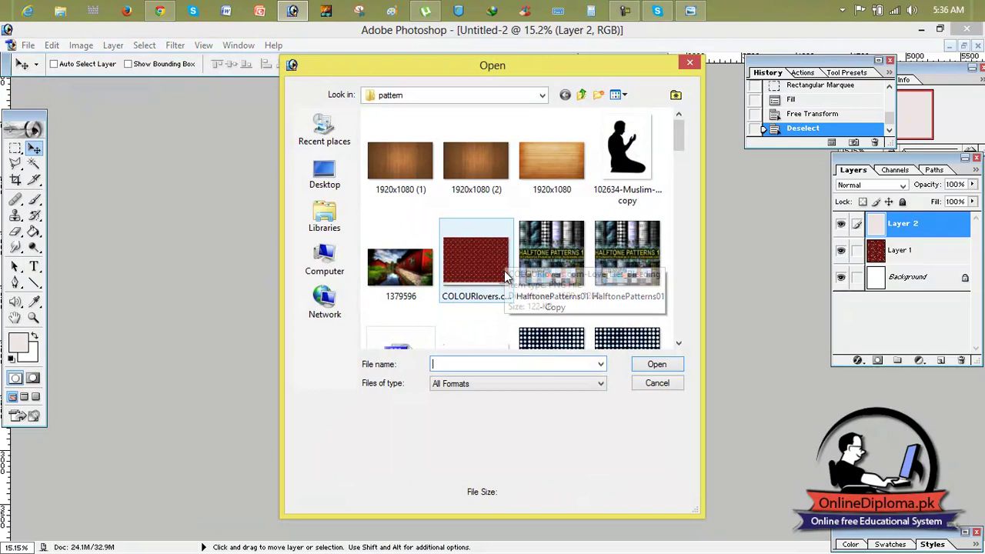
pyautogui.moveTo(678, 135); pyautogui.dragTo(678, 347)
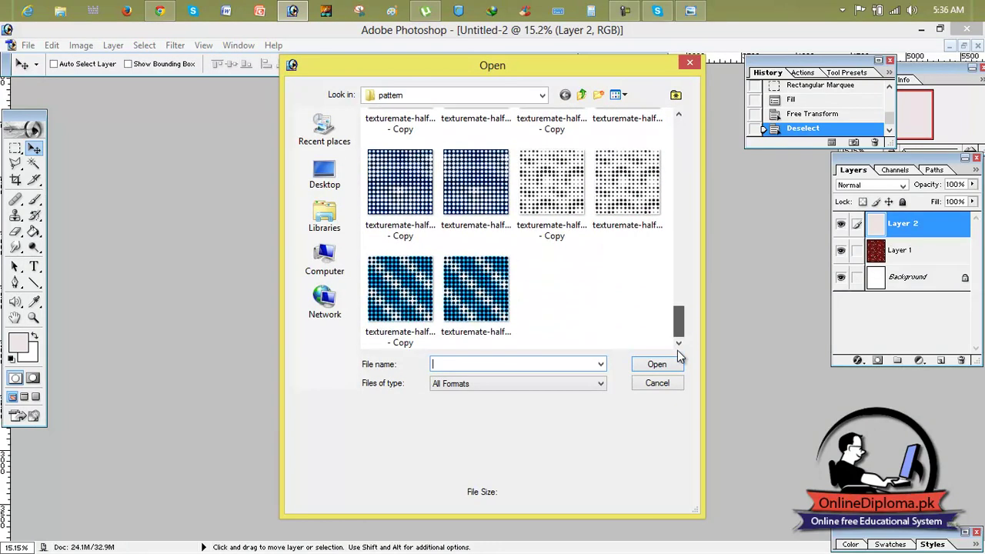
pyautogui.click(691, 68)
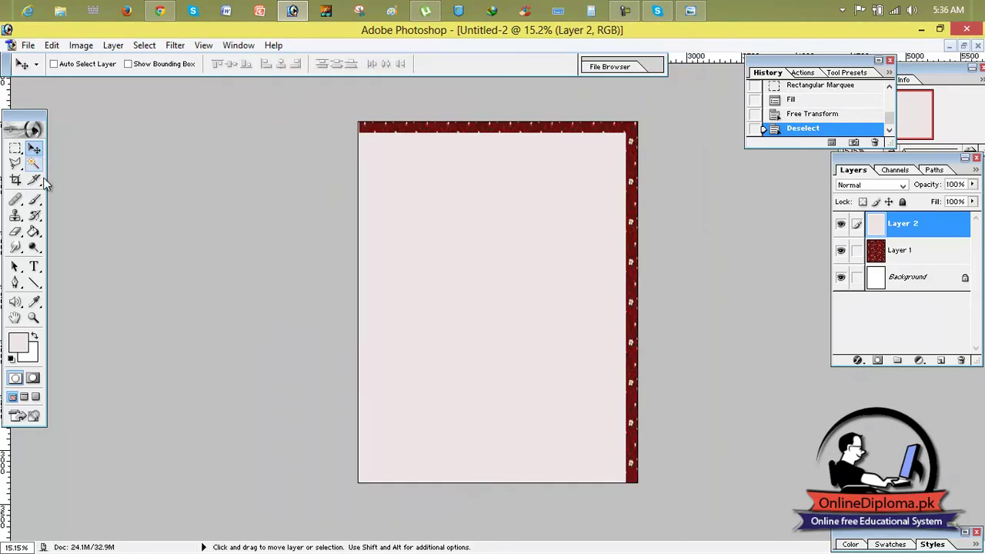
# - Choose the floral scroll brush with a 1545 px diameter for the Brush tool
pyautogui.click(35, 201)
pyautogui.click(99, 65)
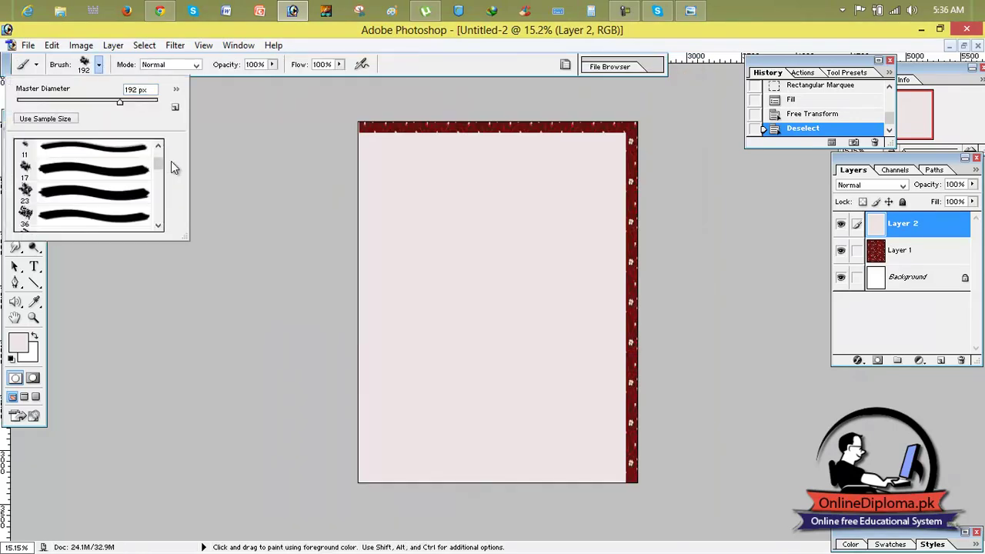
pyautogui.moveTo(158, 169); pyautogui.dragTo(159, 194)
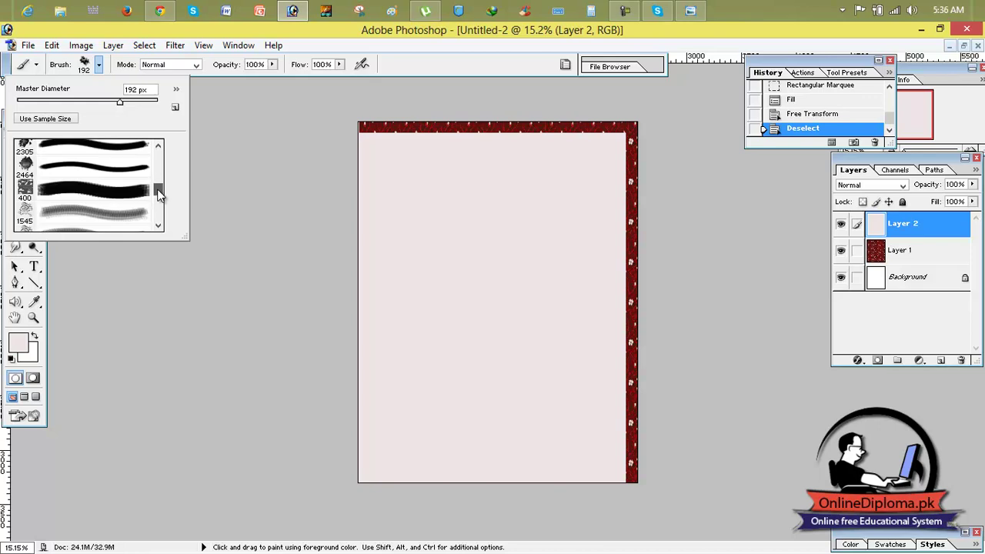
pyautogui.click(117, 208)
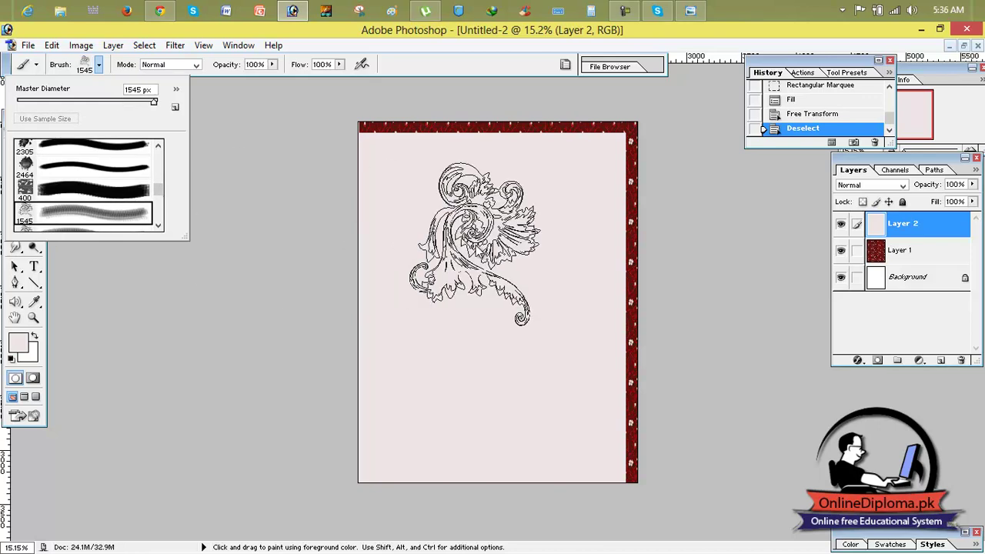
# - Compare with the reference cover and set the foreground to a burnt orange for the brush
pyautogui.click(21, 346)
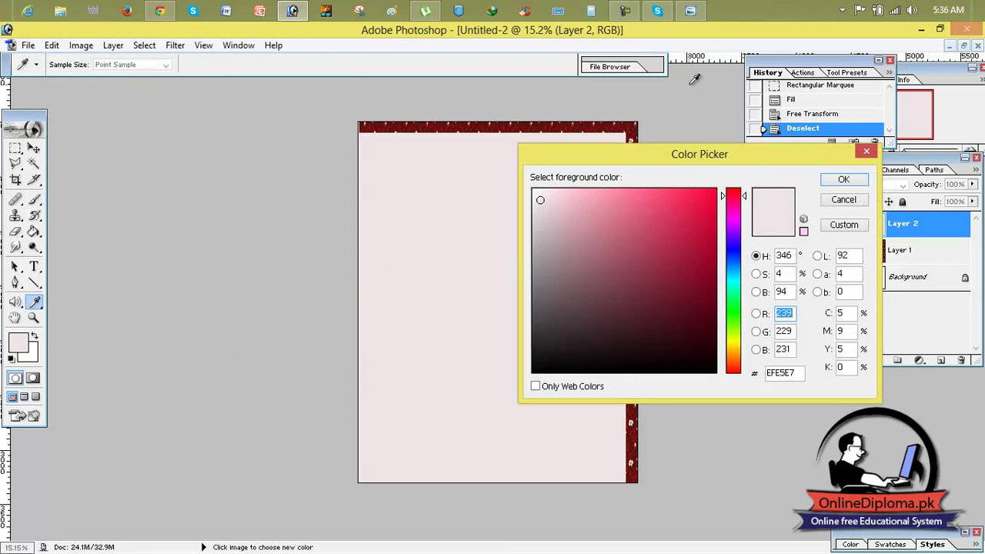
pyautogui.click(690, 11)
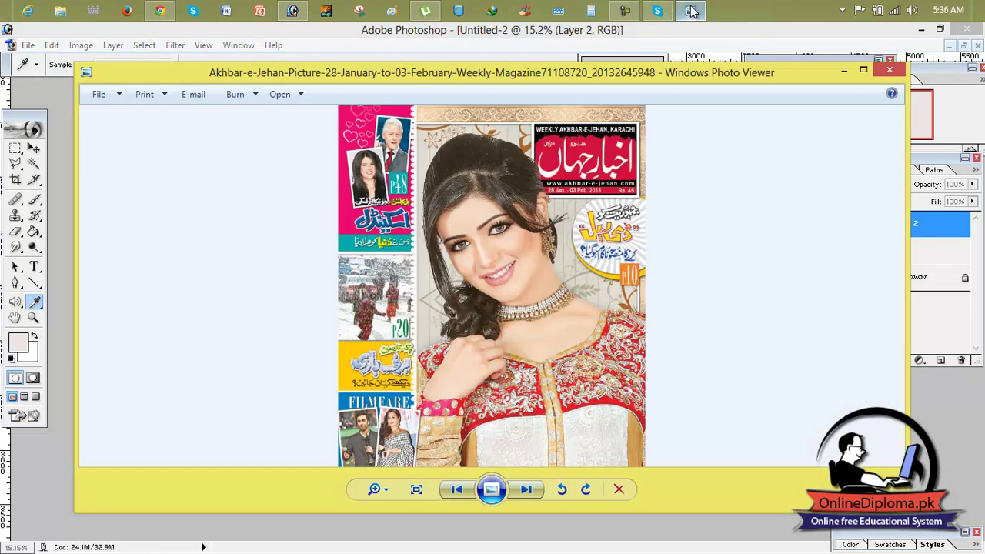
pyautogui.click(690, 11)
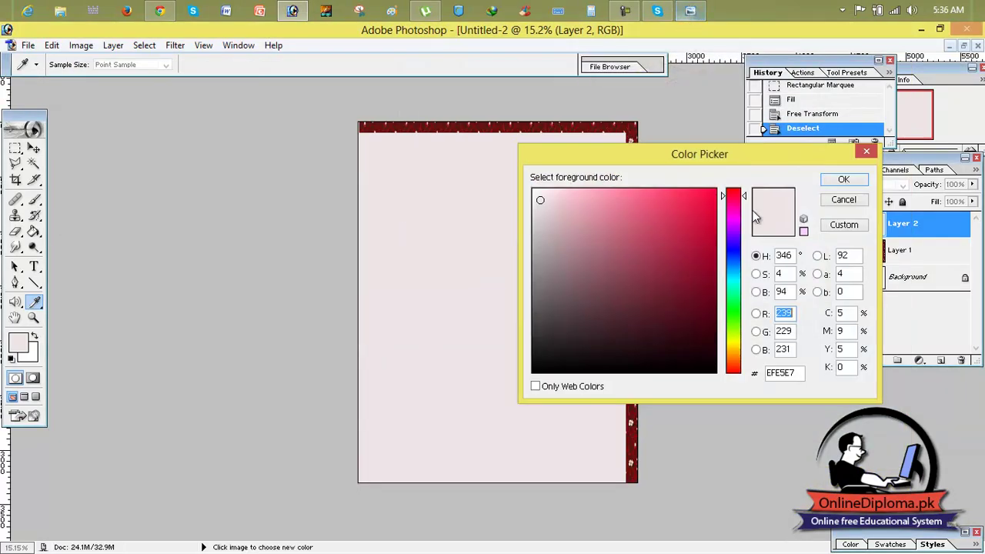
pyautogui.moveTo(733, 297); pyautogui.dragTo(716, 352)
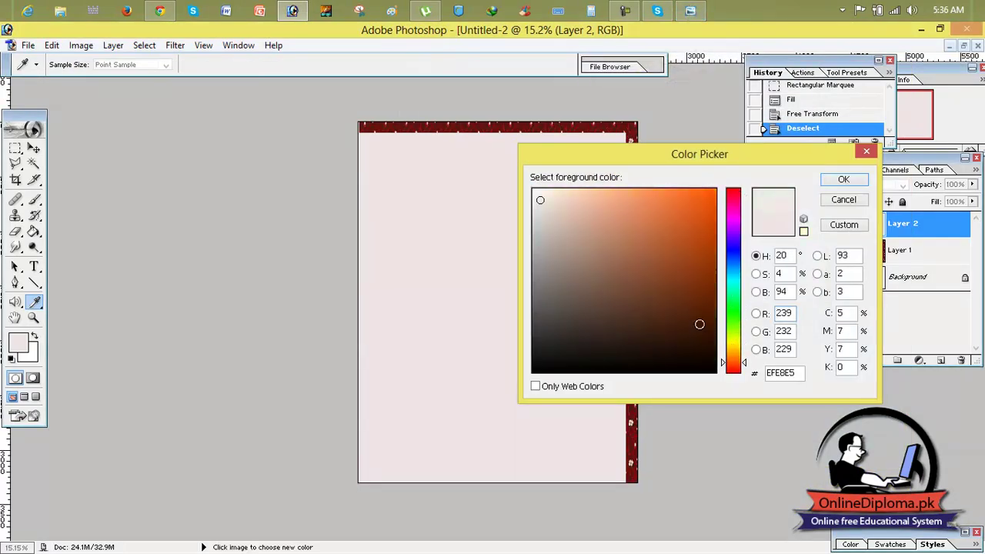
pyautogui.click(684, 249)
pyautogui.click(697, 241)
pyautogui.click(844, 179)
pyautogui.press('b')
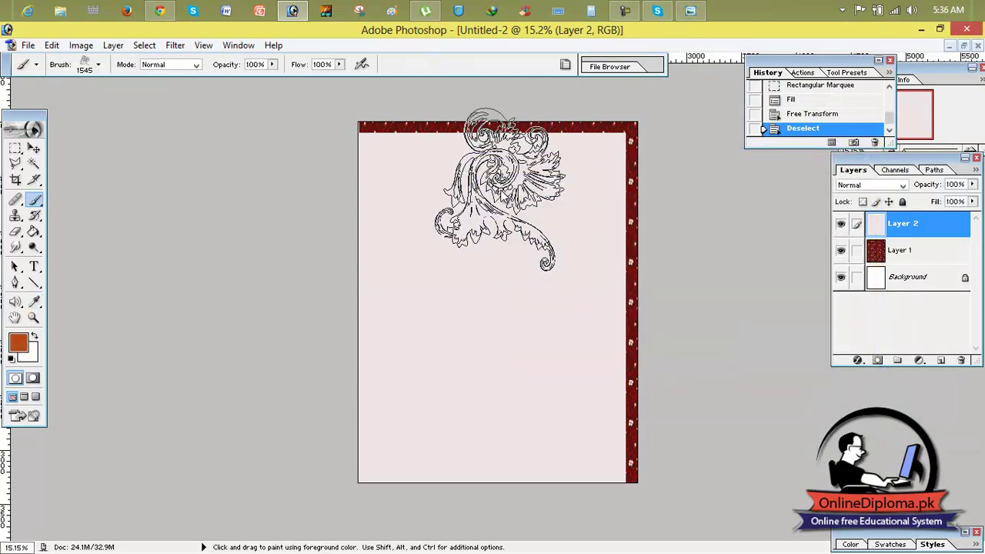
# - Try stamping the floral ornament directly on the pale panel's layer, and undo the stamp
pyautogui.click(541, 202)
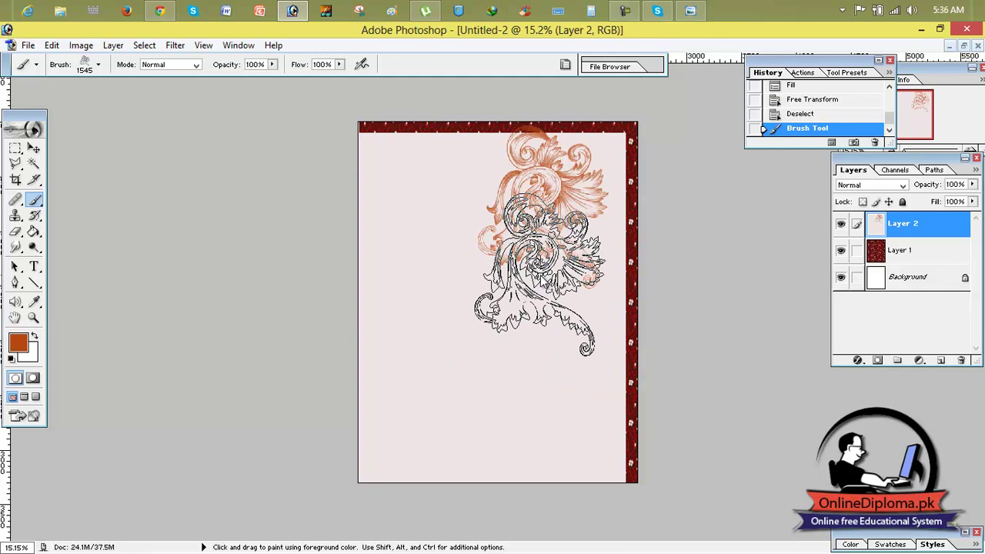
pyautogui.press('v')
pyautogui.hotkey('ctrl', 'z')
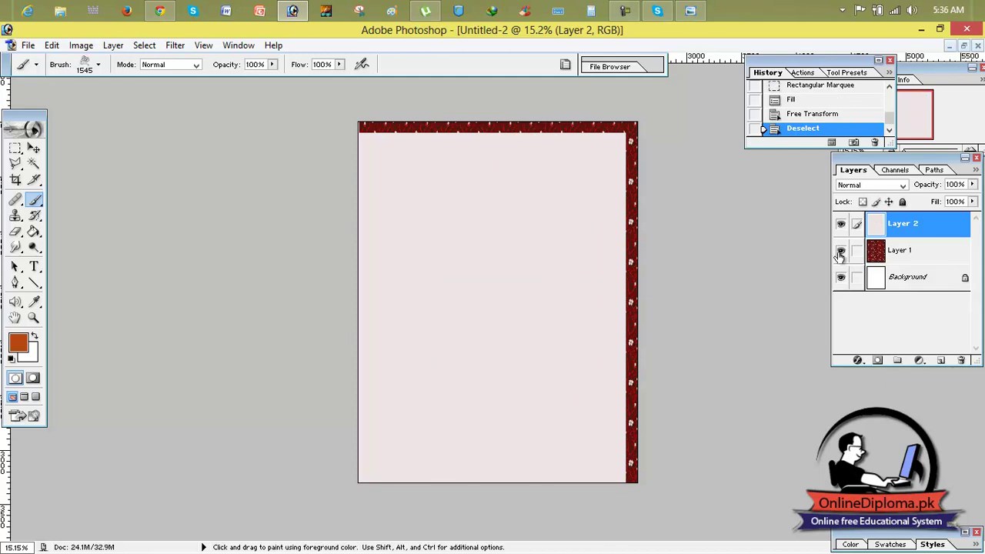
# - Stamp the ornament at the panel's upper right, middle left and lower right, each on its own new layer, and nudge the last one slightly left
pyautogui.click(941, 360)
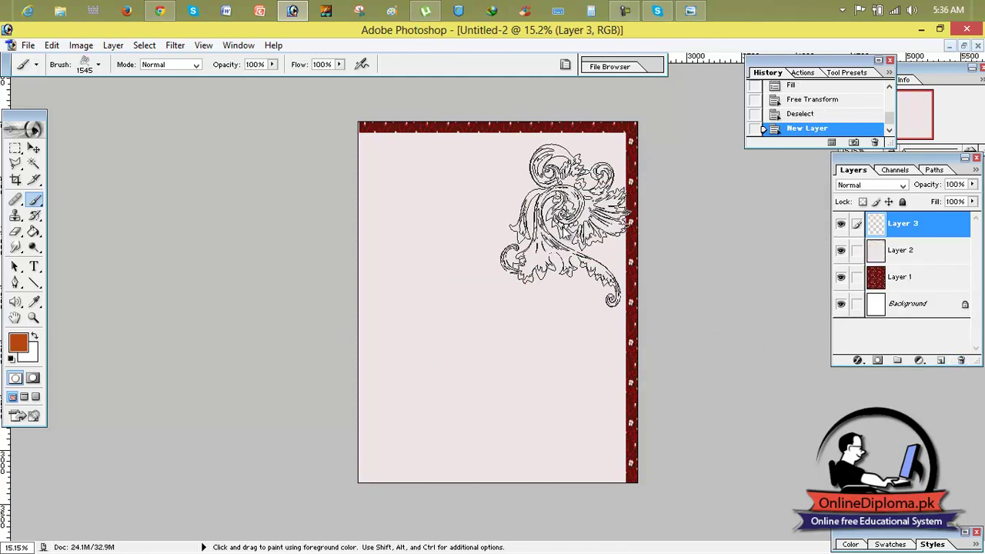
pyautogui.click(554, 222)
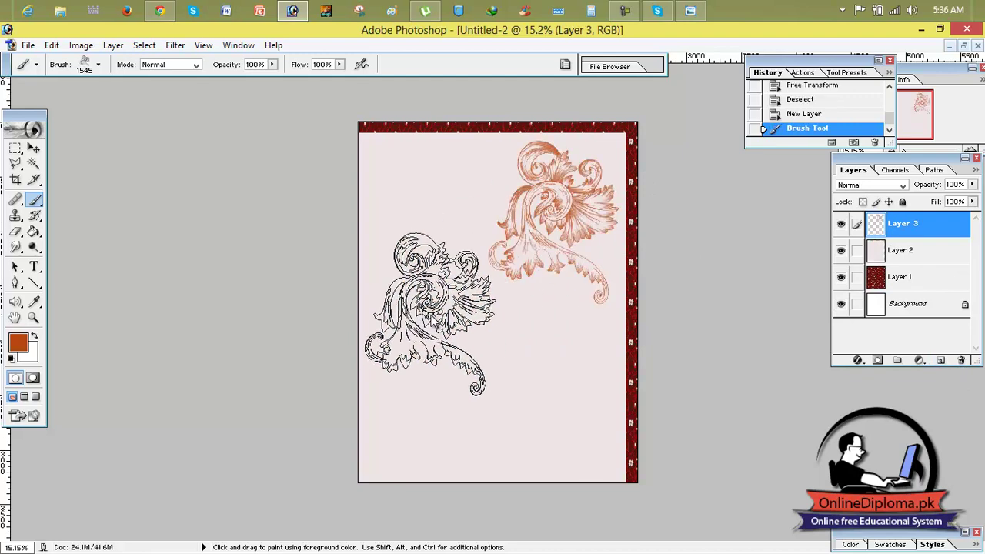
pyautogui.click(940, 360)
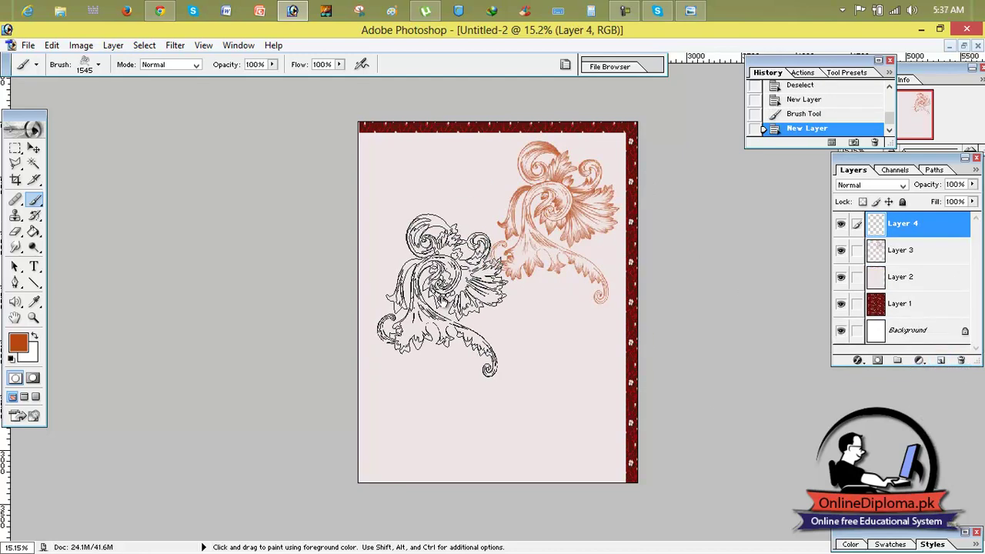
pyautogui.click(424, 273)
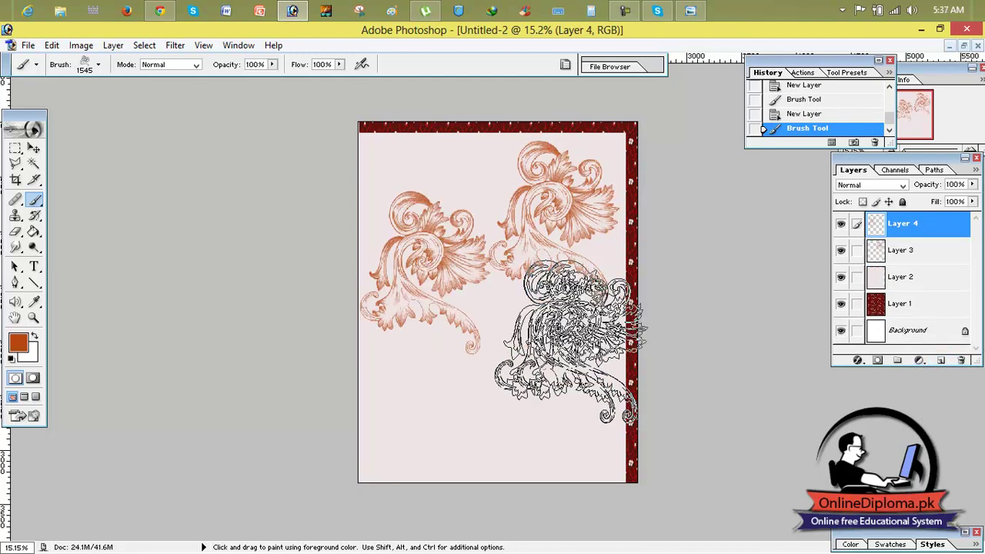
pyautogui.click(940, 361)
pyautogui.click(531, 386)
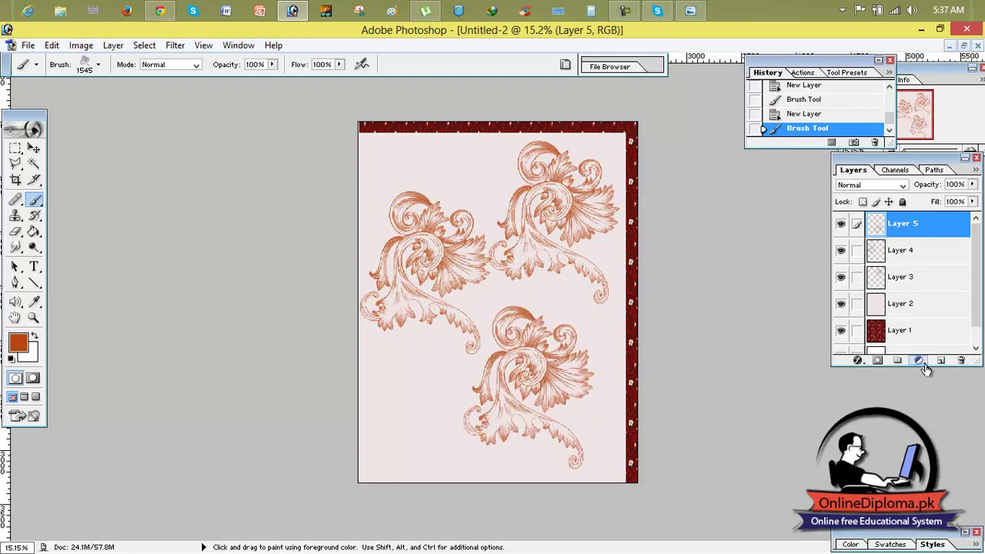
pyautogui.click(35, 150)
pyautogui.moveTo(545, 213); pyautogui.dragTo(542, 211)
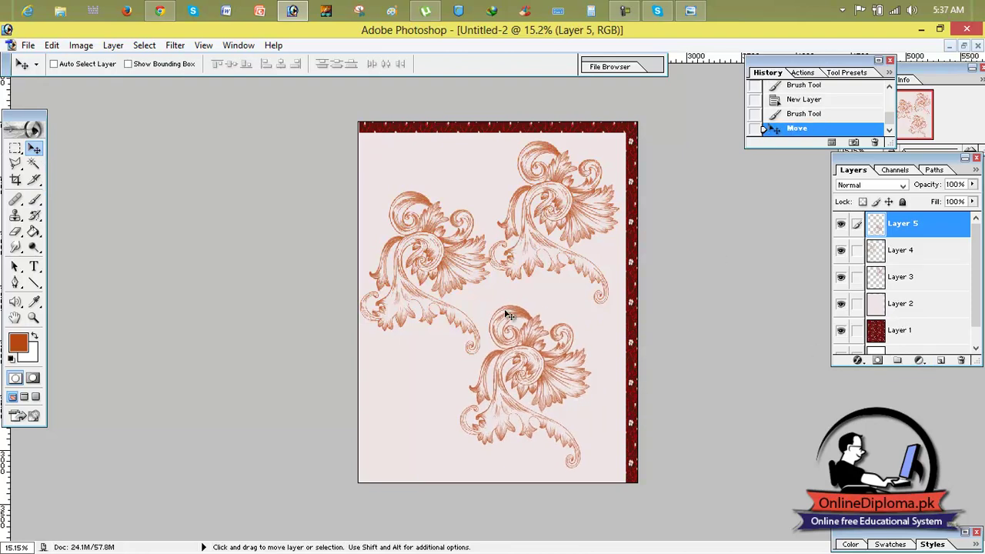
# - Flip the left ornament on Layer 4 vertically and move it up into the panel's upper-left corner
pyautogui.click(900, 250)
pyautogui.moveTo(439, 246); pyautogui.dragTo(433, 235)
pyautogui.hotkey('ctrl', 't')
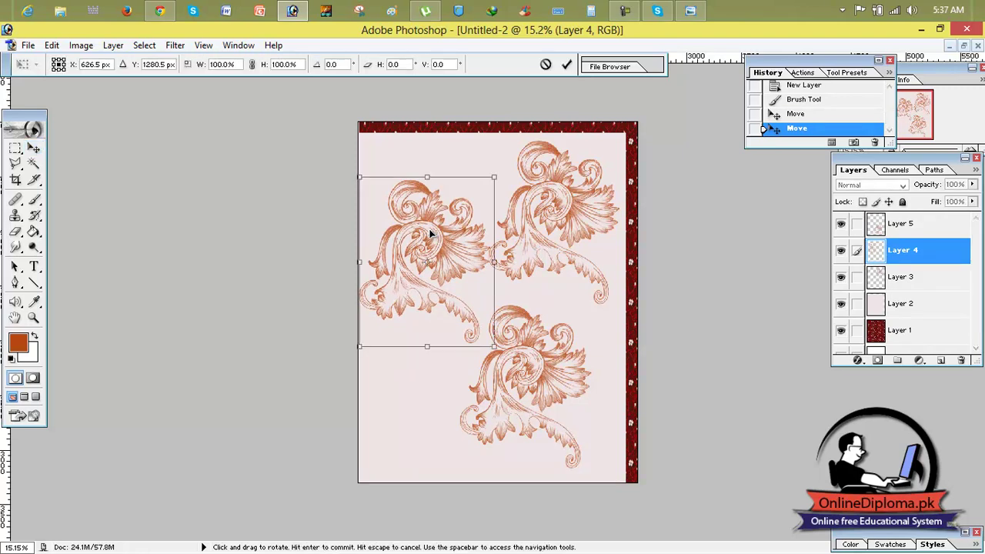
pyautogui.rightClick(460, 265)
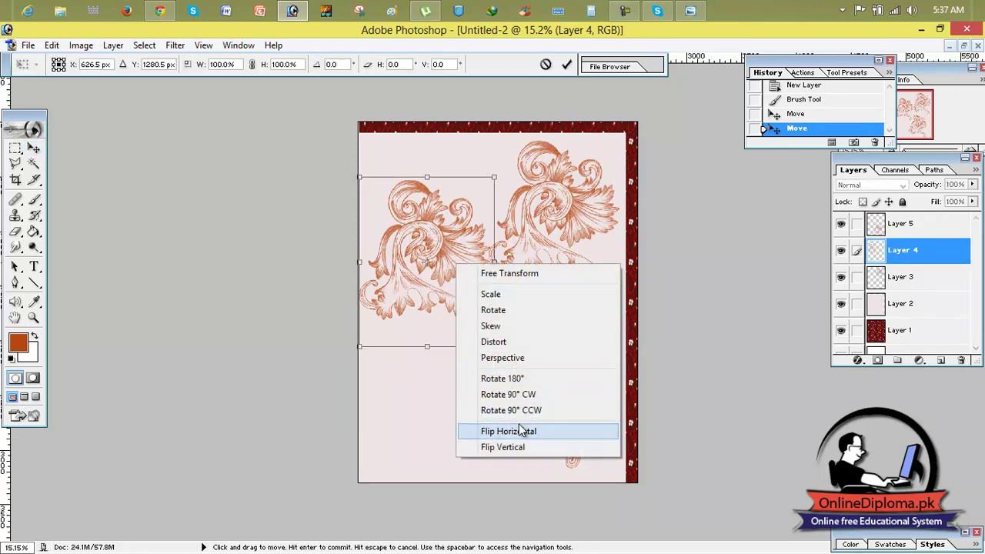
pyautogui.click(503, 447)
pyautogui.moveTo(459, 283); pyautogui.dragTo(458, 245)
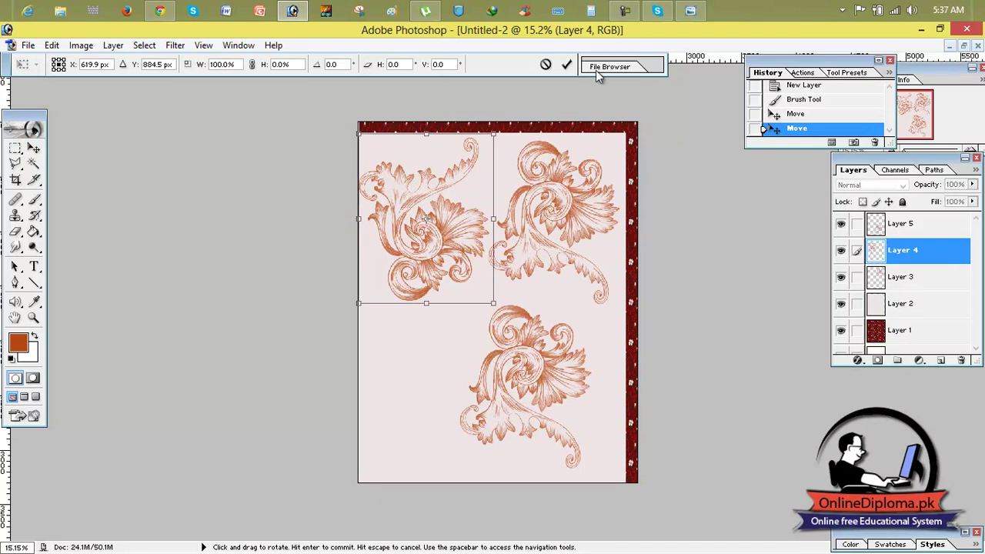
pyautogui.click(567, 64)
# - Set the flipped ornament's layer opacity to 46%
pyautogui.click(973, 185)
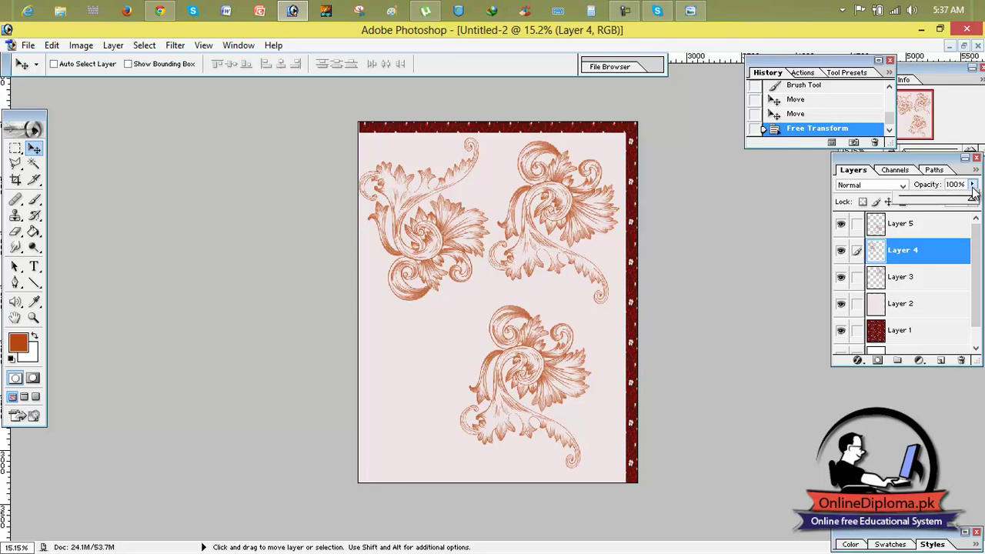
pyautogui.moveTo(944, 202); pyautogui.dragTo(933, 202)
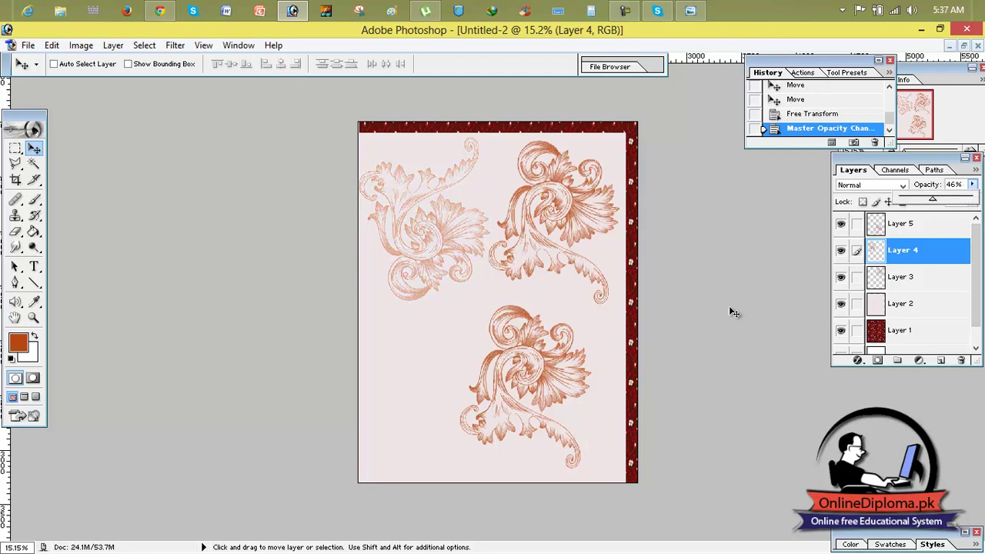
# - Try adjusting the fill opacity of the upper-right ornament on Layer 3, and return it to 100%
pyautogui.click(882, 279)
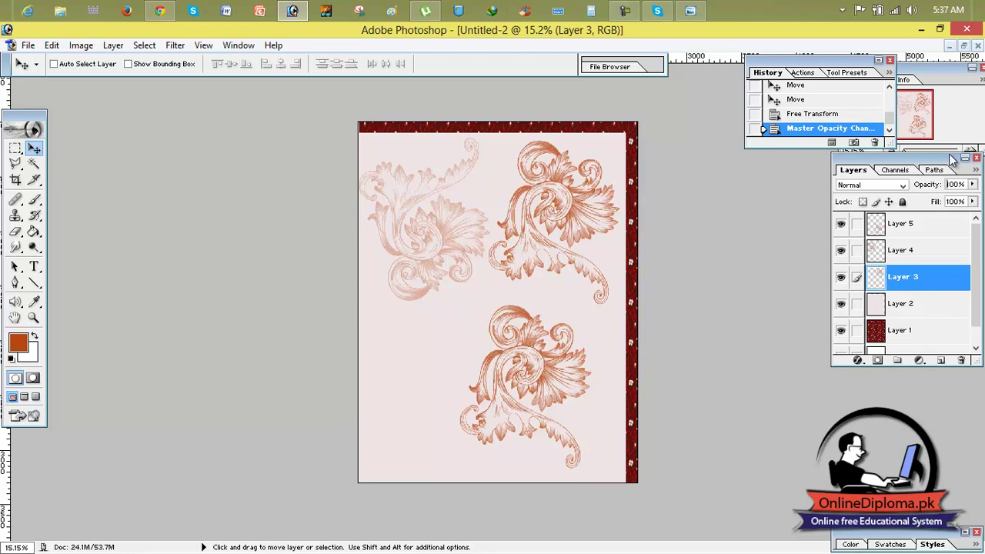
pyautogui.click(970, 201)
pyautogui.moveTo(947, 221); pyautogui.dragTo(972, 219)
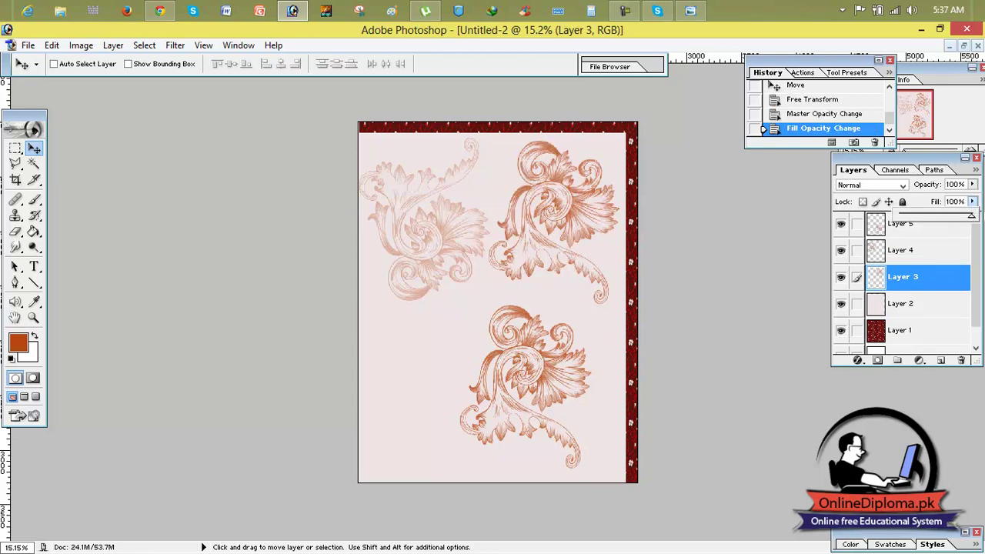
# - Set the lower-right ornament's fill opacity to 45% and place a duplicate of it at the panel's lower left
pyautogui.click(910, 232)
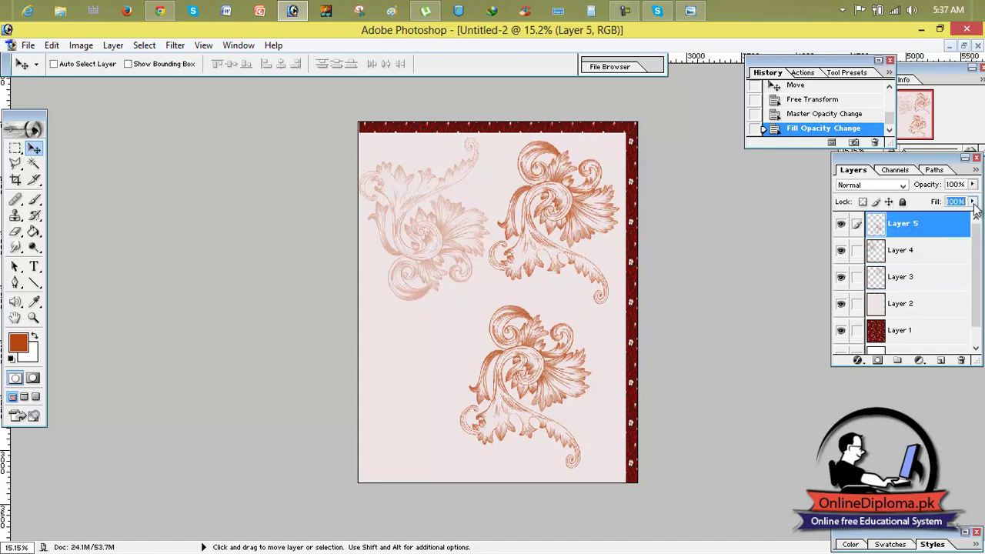
pyautogui.moveTo(937, 219); pyautogui.dragTo(932, 219)
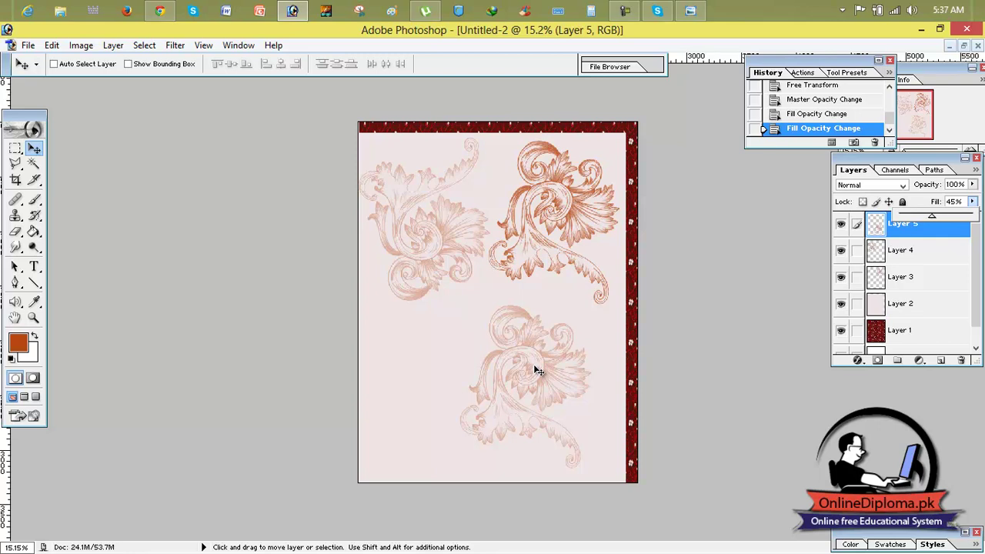
pyautogui.moveTo(525, 377); pyautogui.dragTo(415, 377)
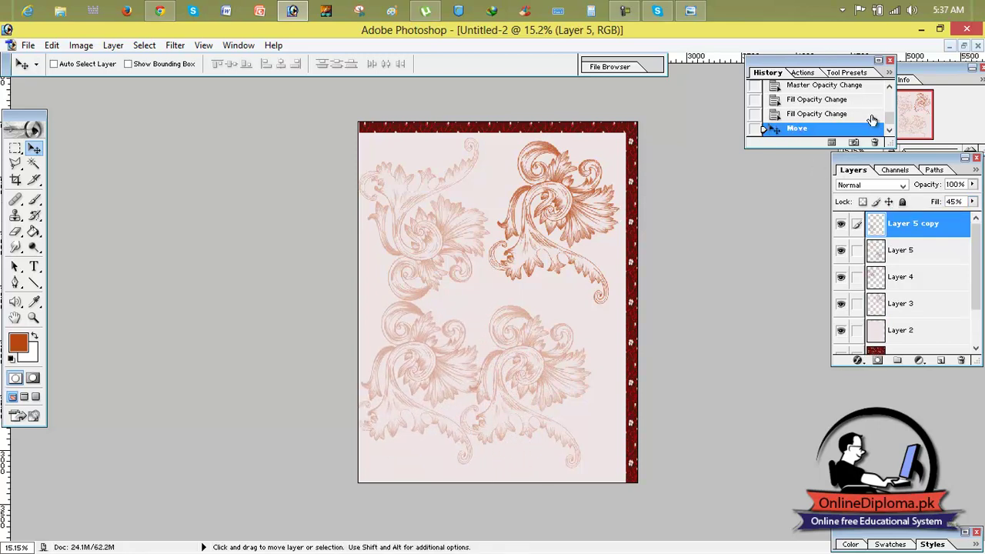
# - Check the reference cover and open the Akhbar-e-Jehan title image from the Desktop folder
pyautogui.click(690, 11)
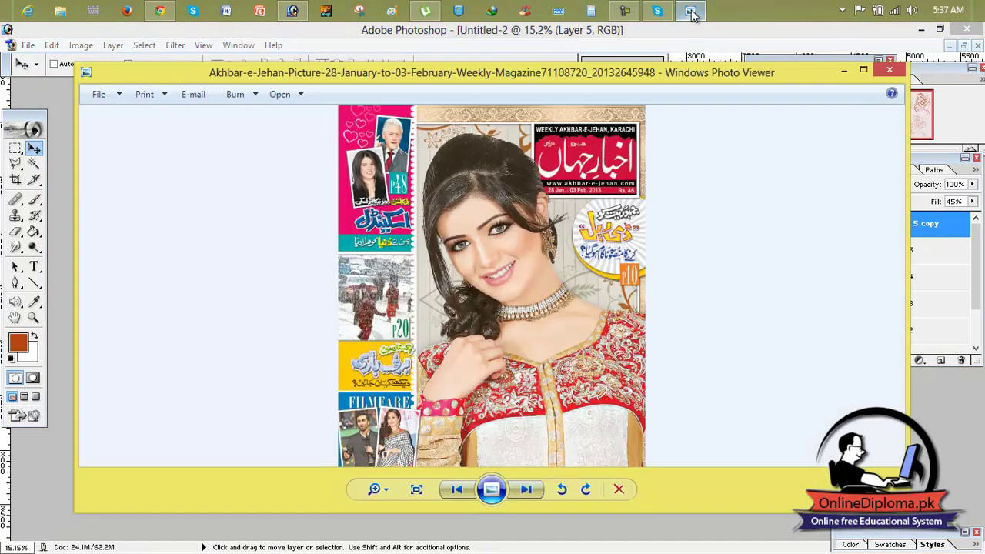
pyautogui.click(690, 11)
pyautogui.click(25, 46)
pyautogui.click(53, 75)
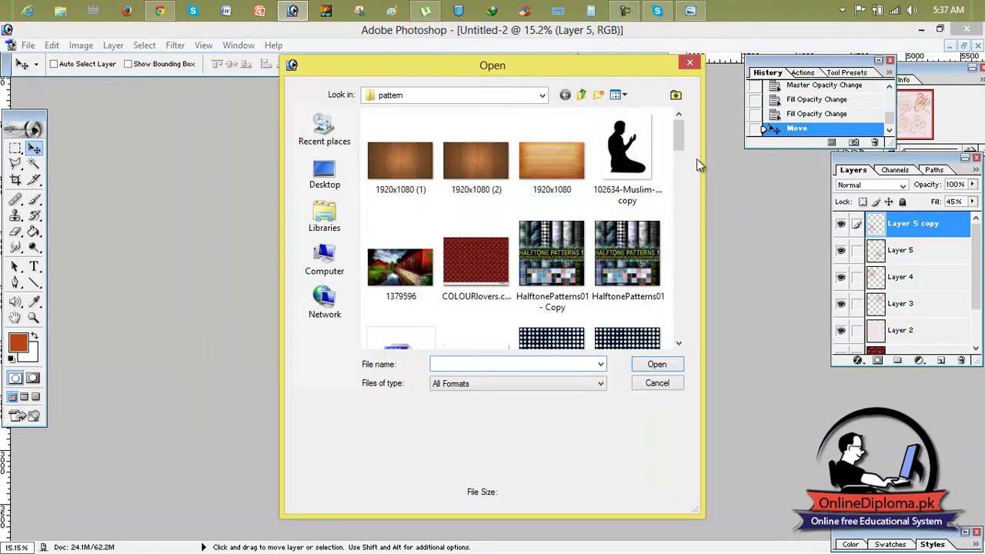
pyautogui.moveTo(676, 140); pyautogui.dragTo(675, 237)
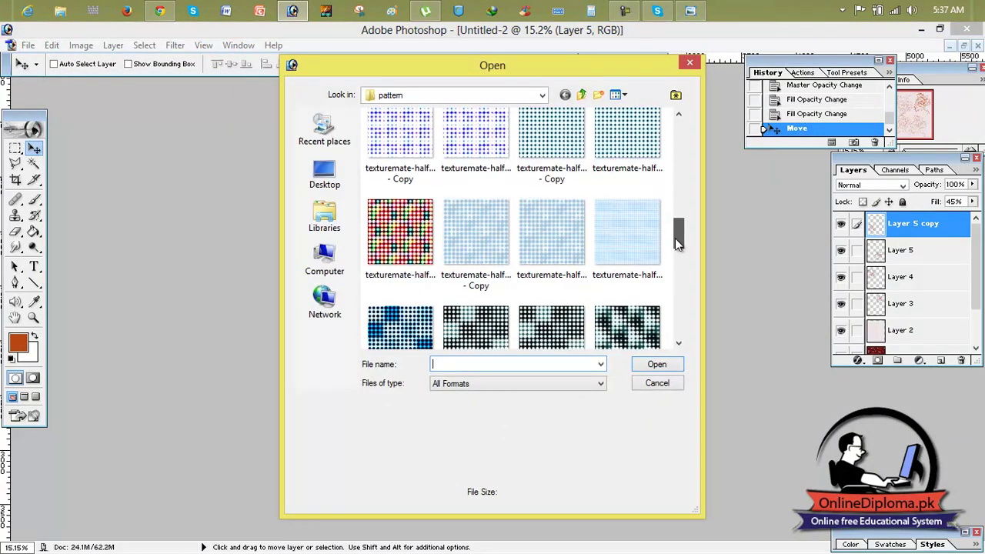
pyautogui.click(324, 177)
pyautogui.moveTo(678, 203); pyautogui.dragTo(676, 287)
pyautogui.click(421, 311)
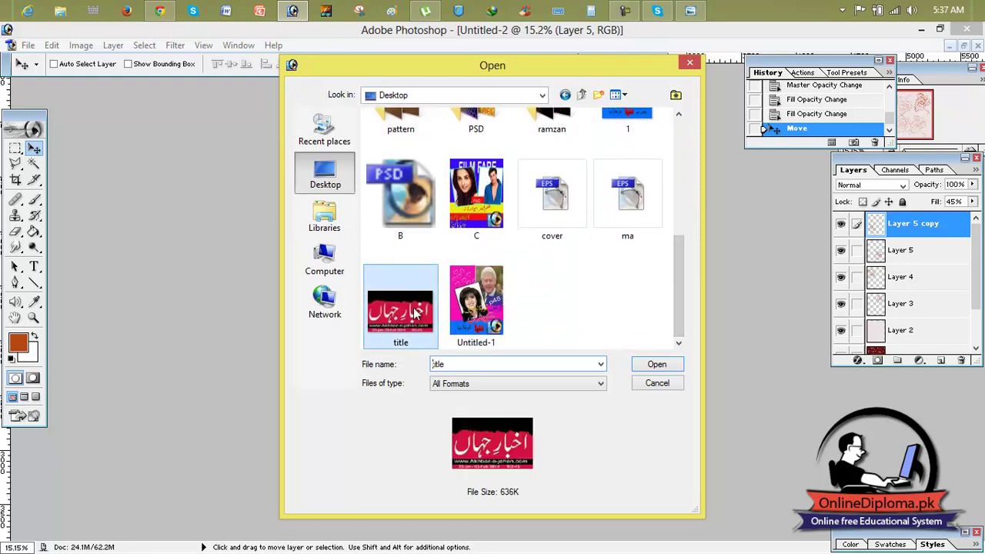
pyautogui.doubleClick(416, 312)
pyautogui.click(675, 96)
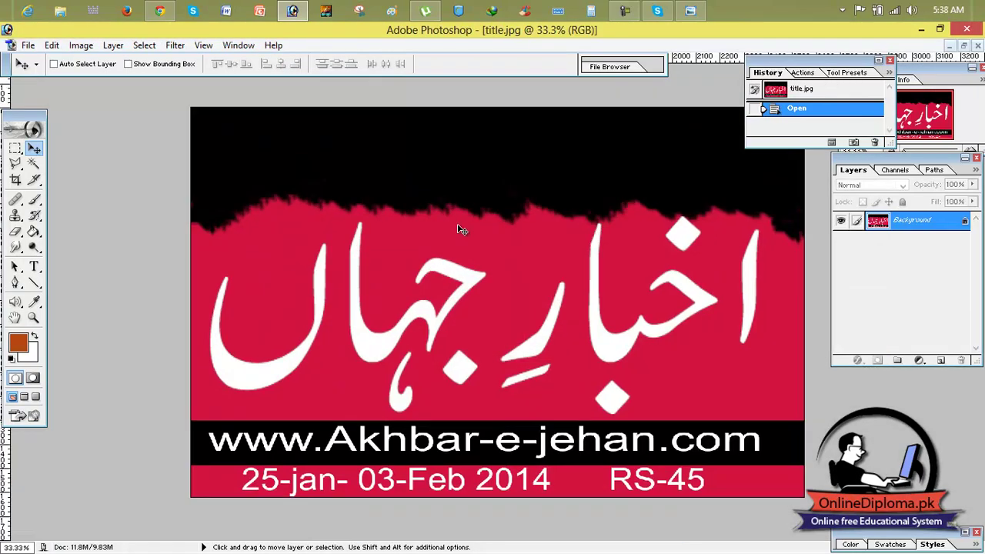
# - Close the red pattern document and the Untitled-1 document without saving, keeping title.jpg and Untitled-2 open
pyautogui.click(964, 47)
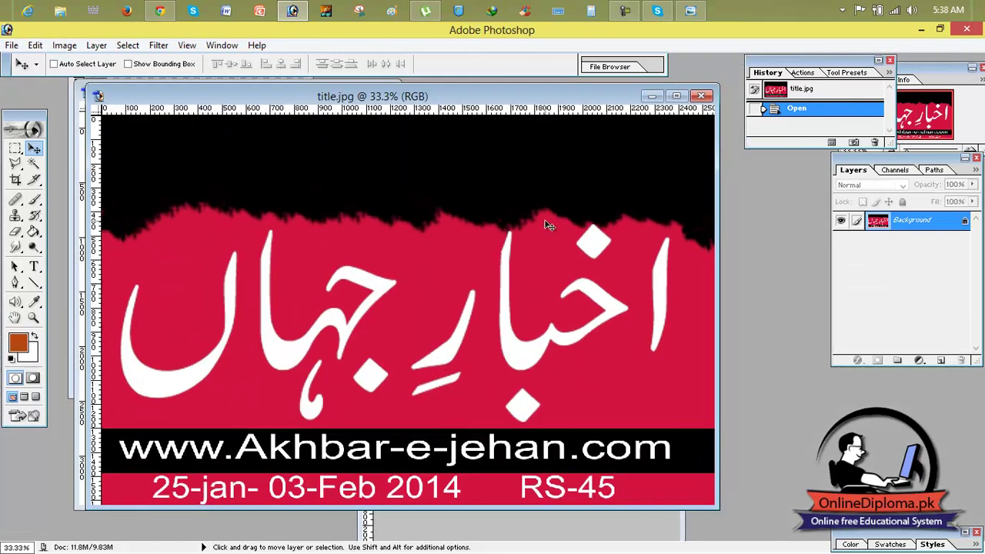
pyautogui.moveTo(606, 98); pyautogui.dragTo(508, 309)
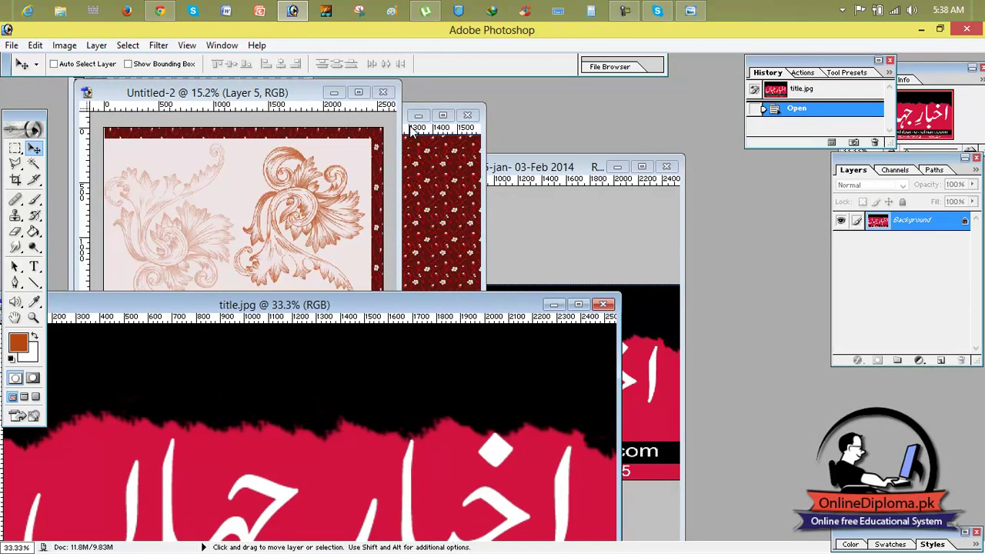
pyautogui.click(467, 115)
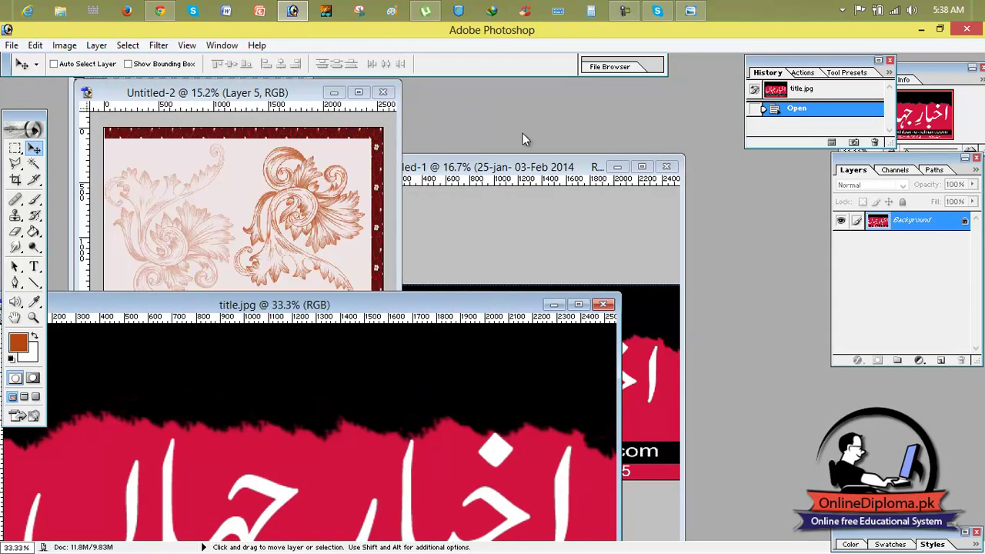
pyautogui.click(662, 167)
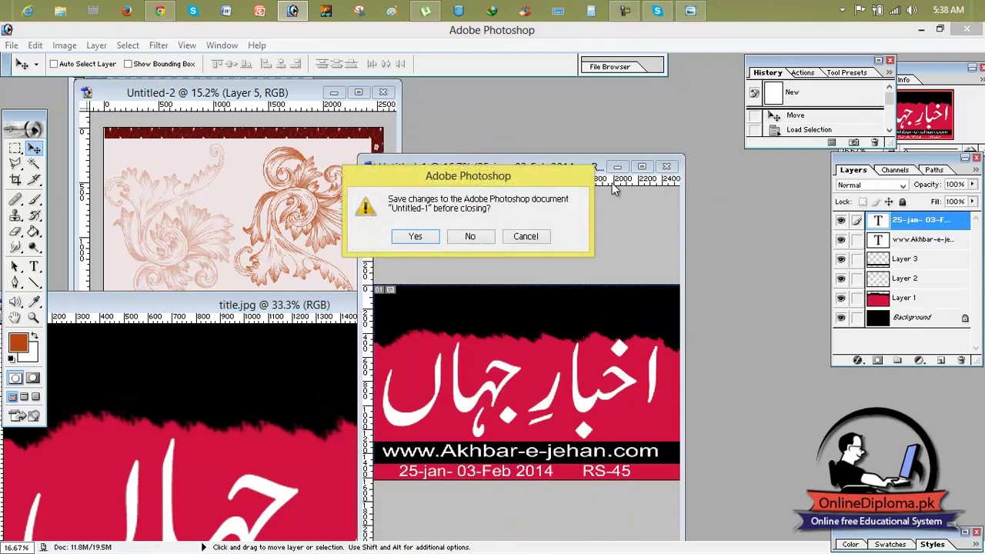
pyautogui.click(470, 237)
# - Copy the title image from title.jpg into Untitled-2 as a new layer, keeping the cover document open and maximized
pyautogui.moveTo(387, 398); pyautogui.dragTo(375, 133)
pyautogui.click(383, 94)
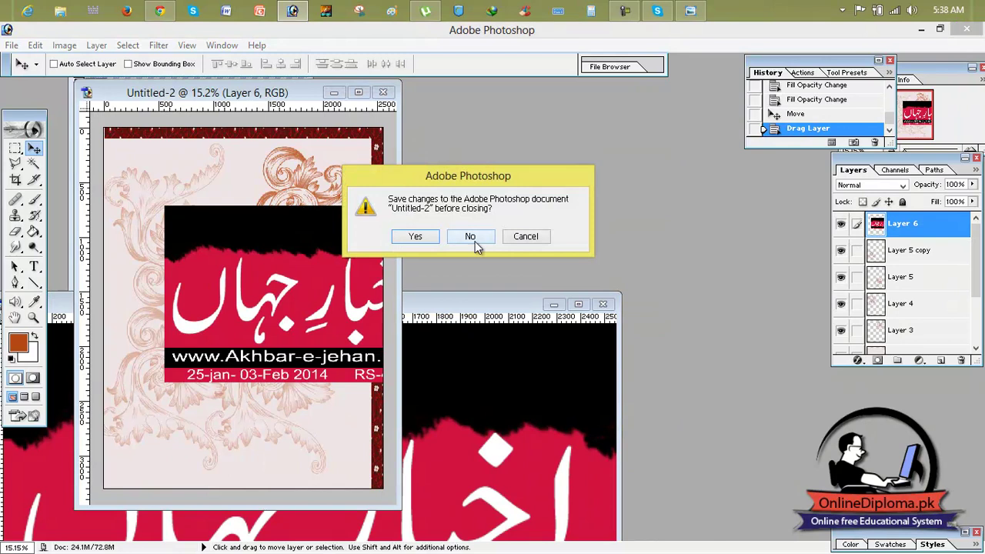
pyautogui.click(530, 237)
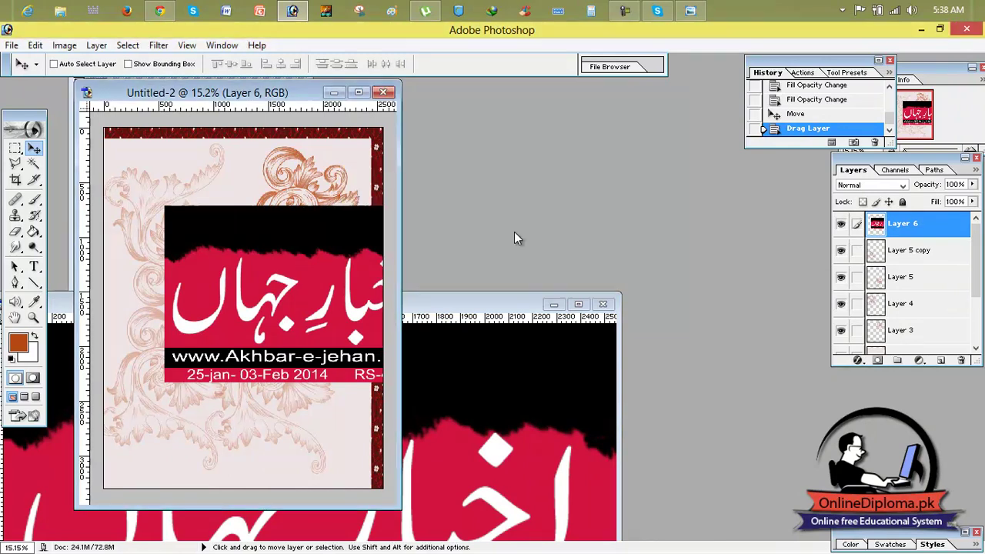
pyautogui.click(358, 92)
pyautogui.moveTo(544, 252); pyautogui.dragTo(523, 238)
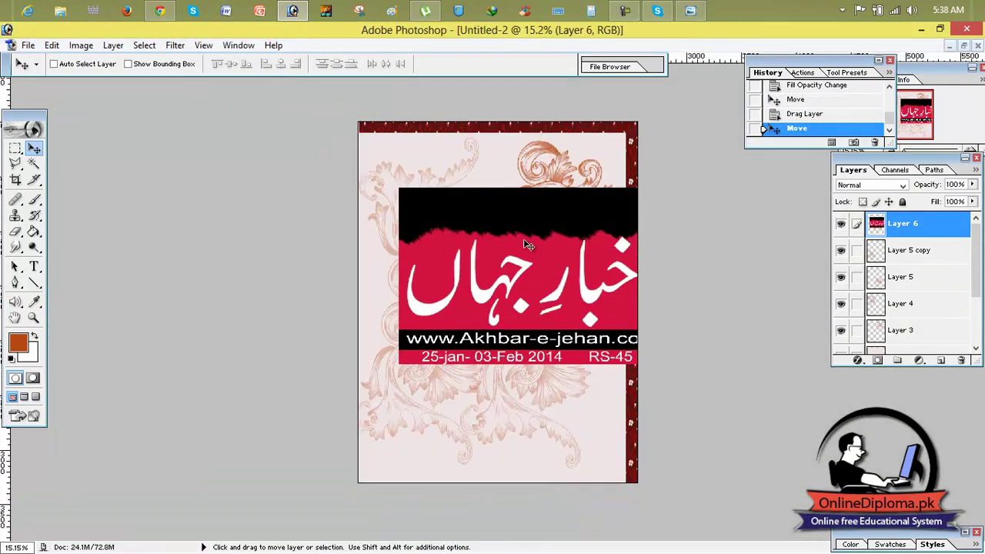
# - Scale the title image to about 26.9% width and 29.5% height and place it in the panel's upper-right corner
pyautogui.hotkey('ctrl', 't')
pyautogui.moveTo(676, 188); pyautogui.dragTo(601, 157)
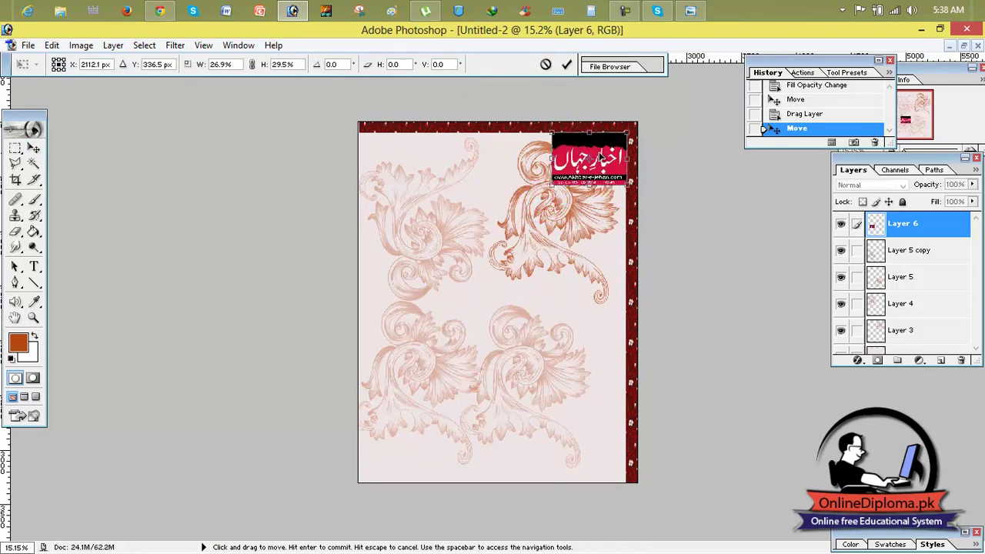
pyautogui.click(687, 10)
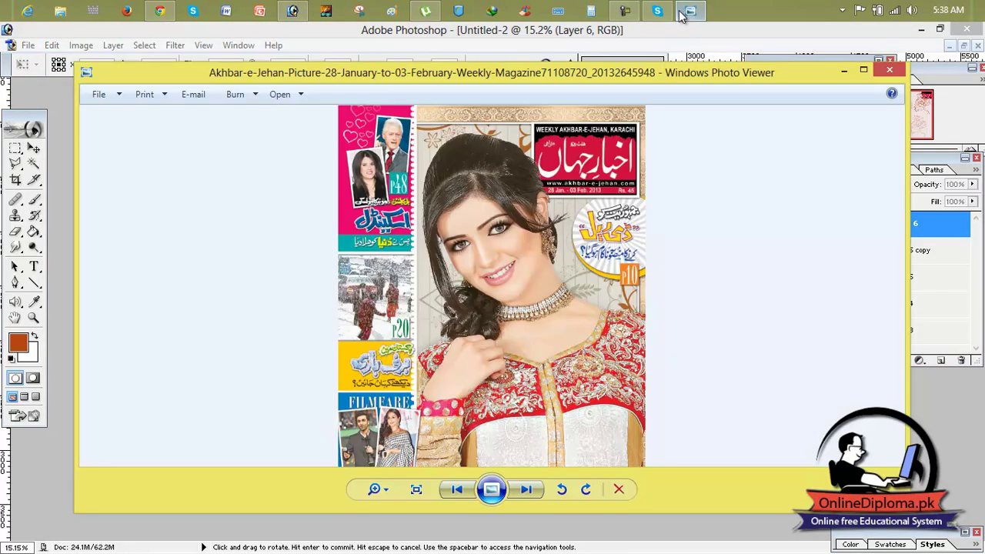
pyautogui.click(680, 12)
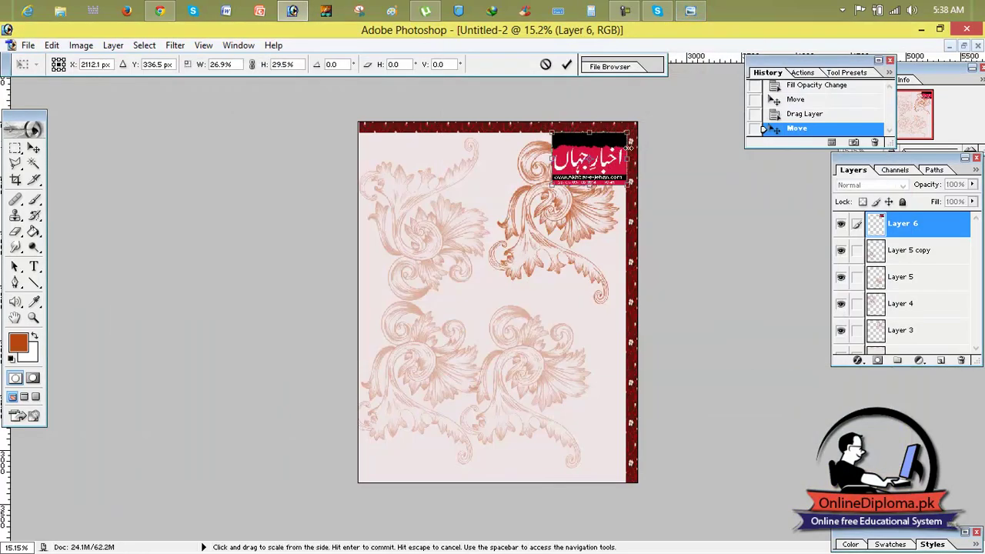
pyautogui.moveTo(615, 159); pyautogui.dragTo(612, 161)
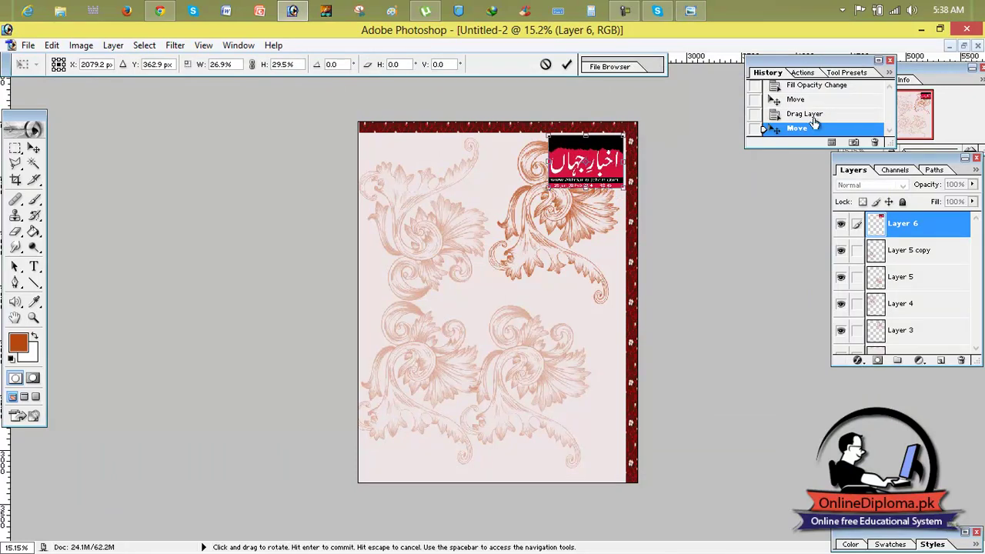
pyautogui.click(563, 66)
# - Add a white outside stroke to the title image's layer, thicker than the default 3 px
pyautogui.rightClick(911, 223)
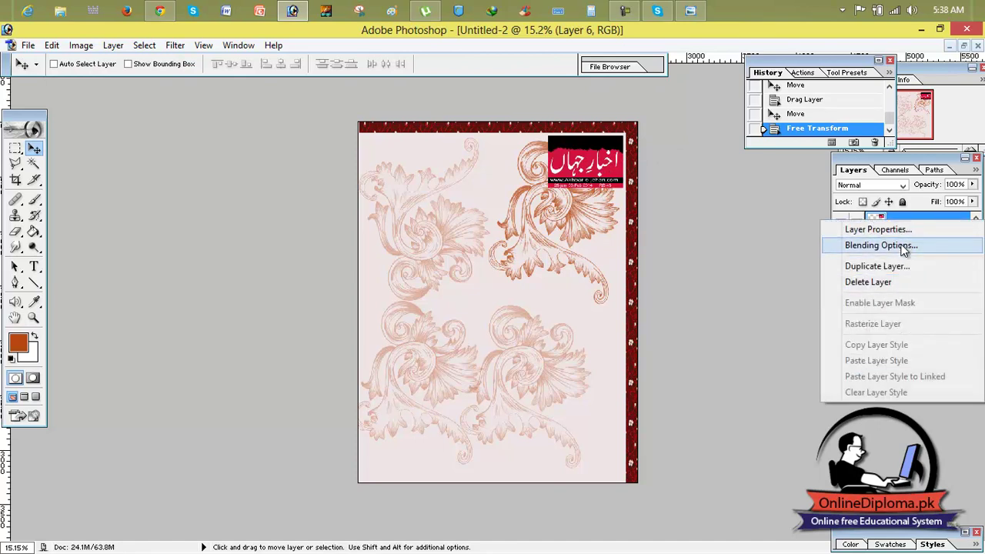
pyautogui.click(881, 246)
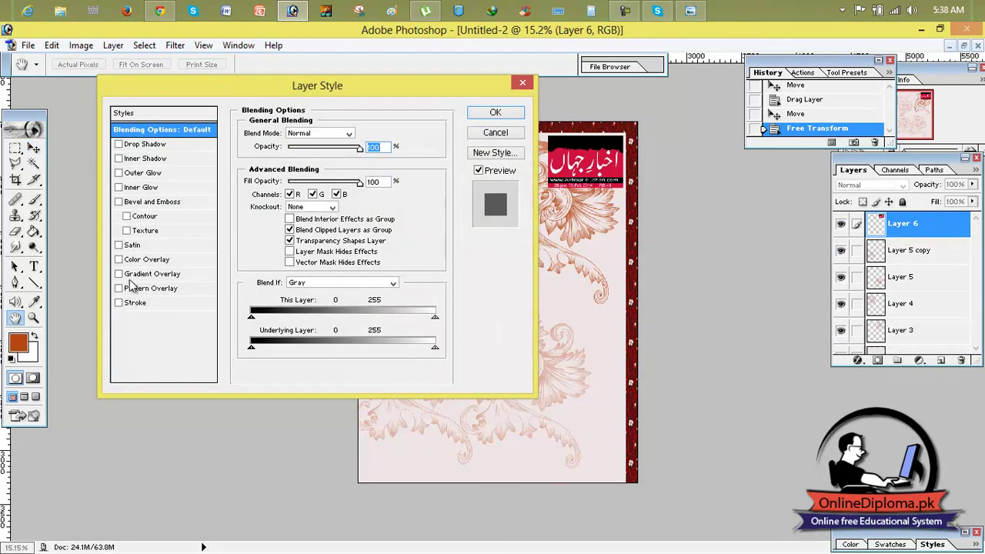
pyautogui.click(134, 302)
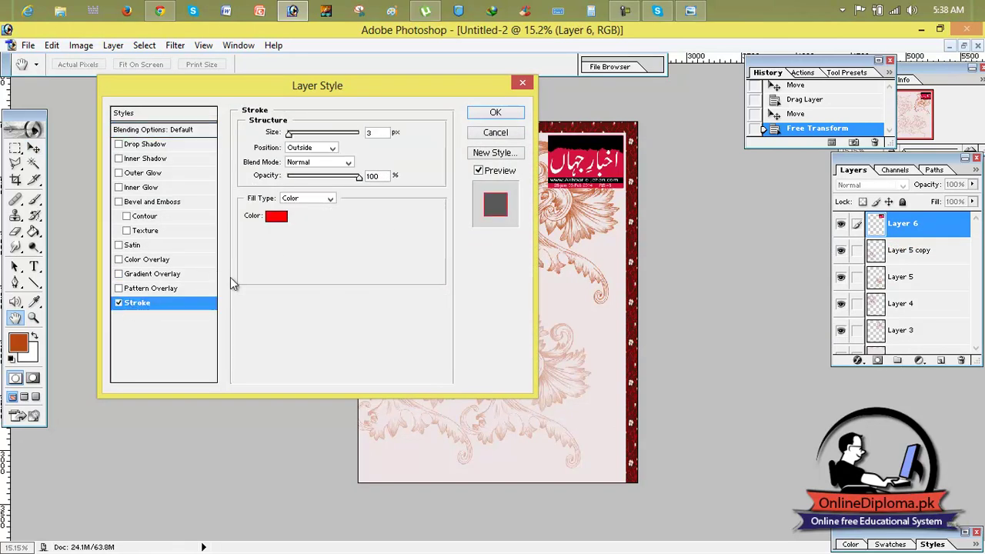
pyautogui.click(276, 215)
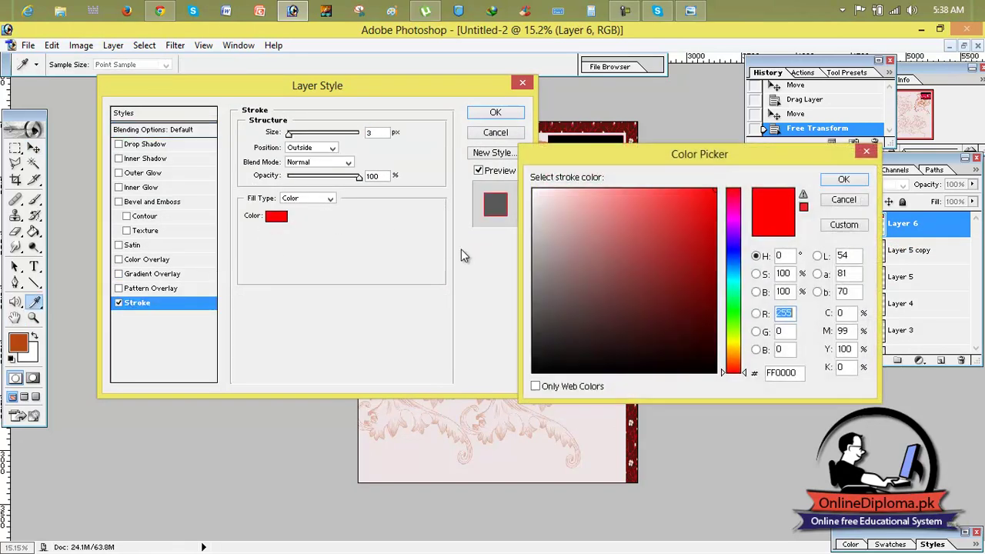
pyautogui.click(844, 183)
pyautogui.moveTo(302, 136)
pyautogui.mouseDown()
pyautogui.moveTo(289, 133)
pyautogui.moveTo(299, 135)
pyautogui.mouseUp()
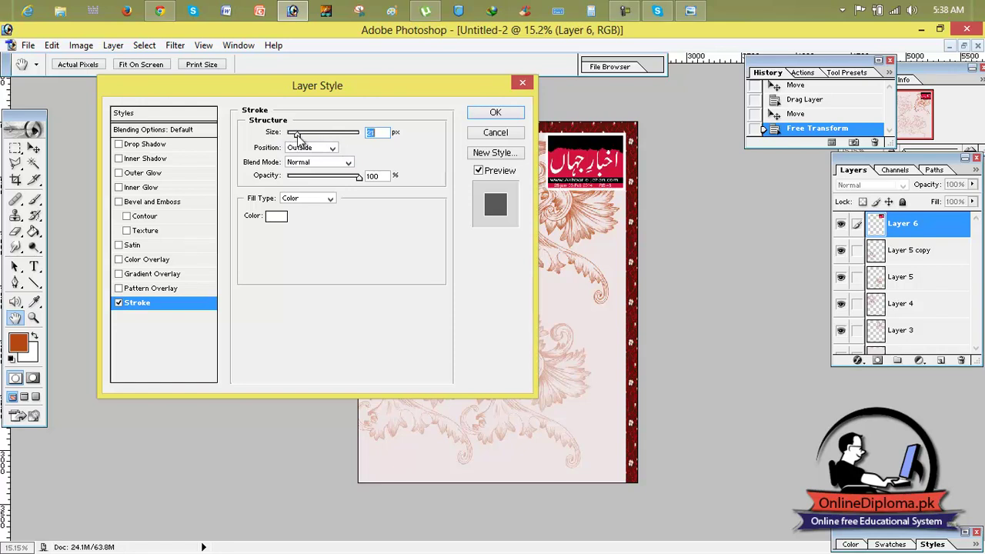
pyautogui.click(495, 113)
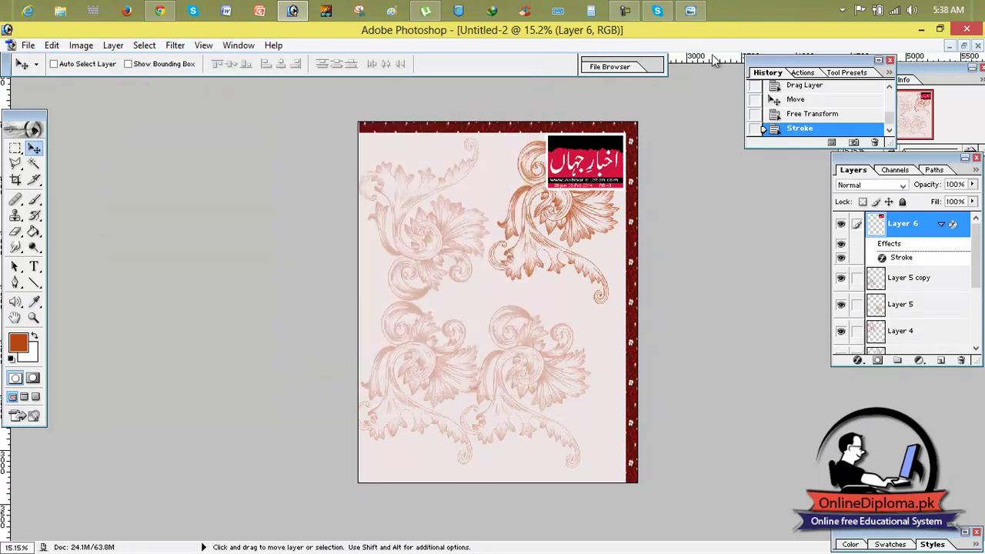
# - Consult the reference cover and add a new empty layer above the title image
pyautogui.click(690, 11)
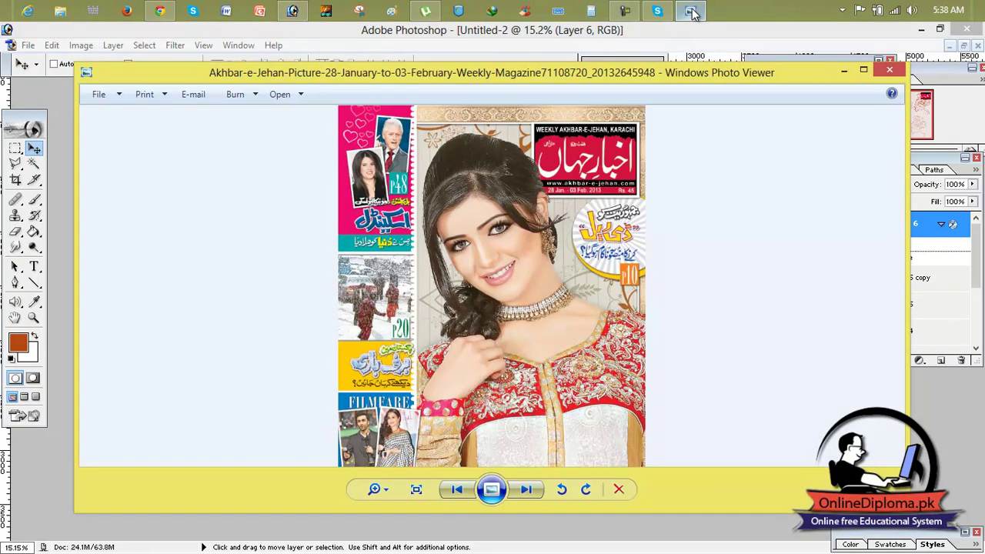
pyautogui.click(690, 11)
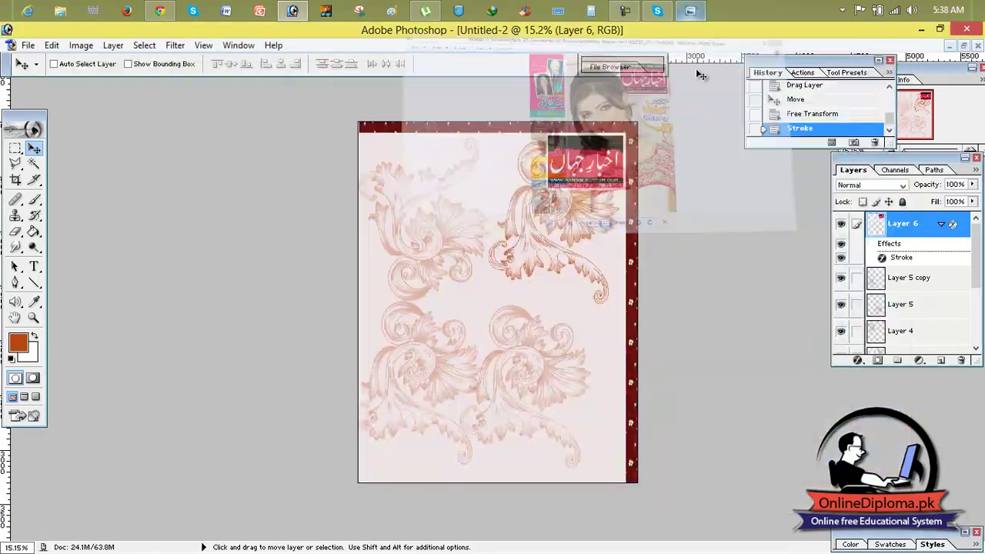
pyautogui.click(15, 148)
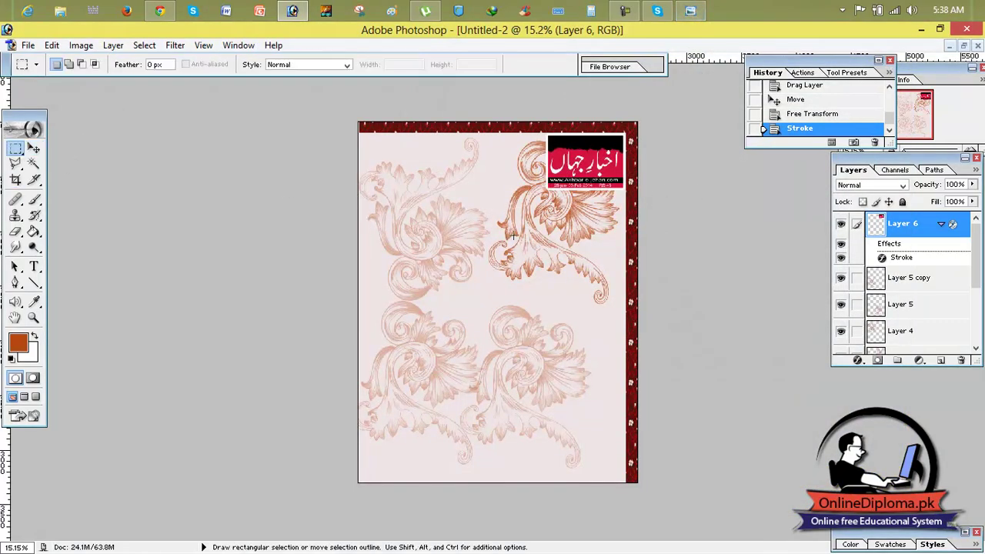
pyautogui.click(941, 360)
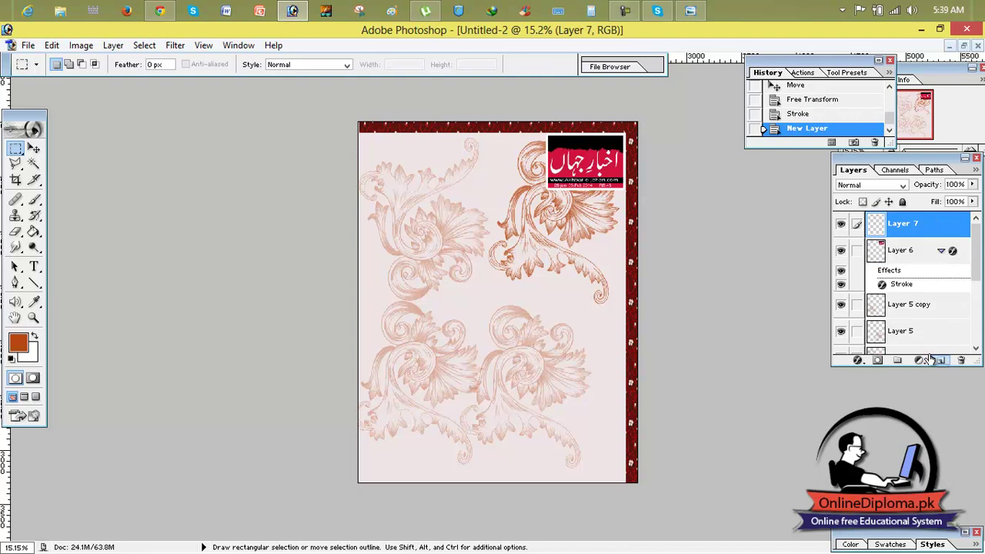
pyautogui.moveTo(530, 268); pyautogui.dragTo(537, 278)
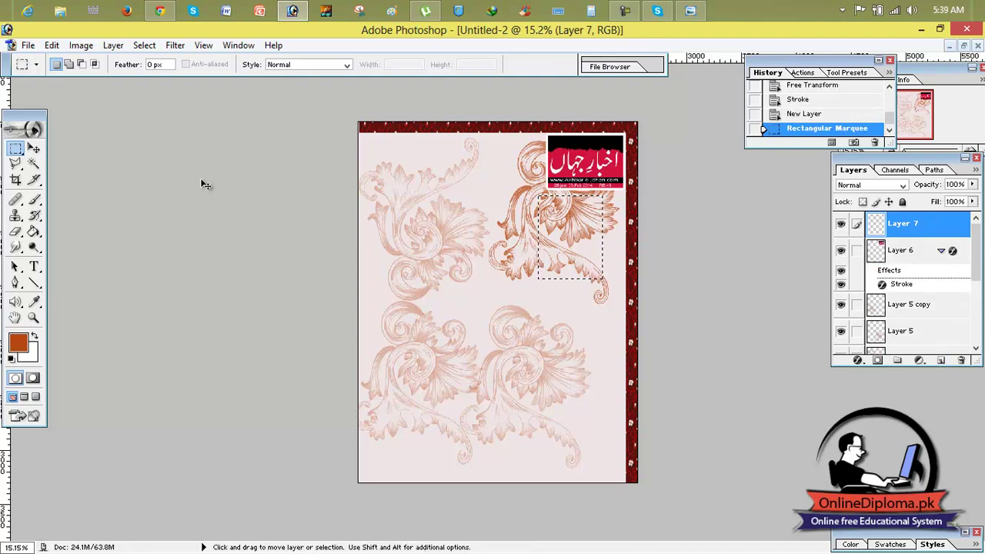
pyautogui.hotkey('ctrl', 'd')
pyautogui.rightClick(20, 160)
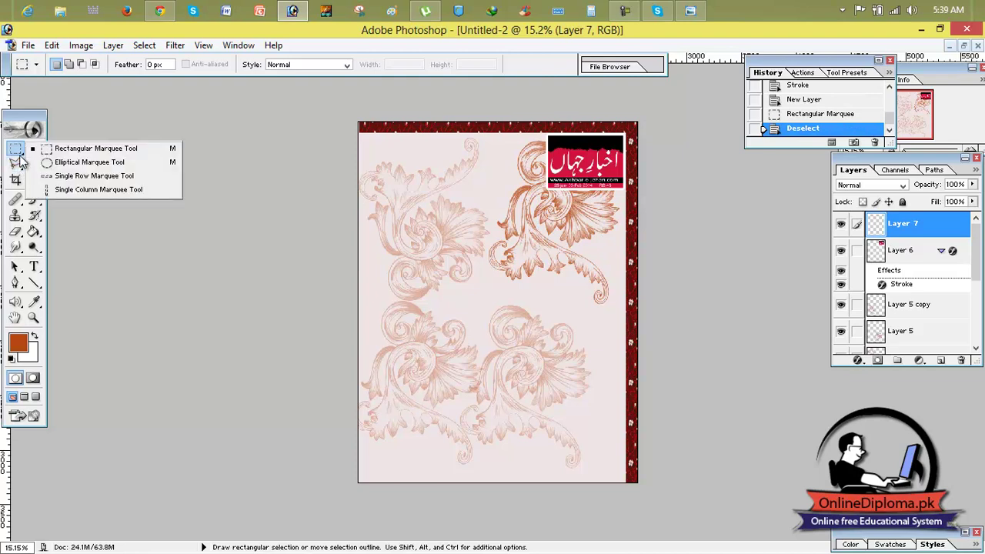
pyautogui.click(50, 154)
# - Draw a nearly circular elliptical selection and position it just below the title image
pyautogui.rightClick(16, 152)
pyautogui.click(77, 163)
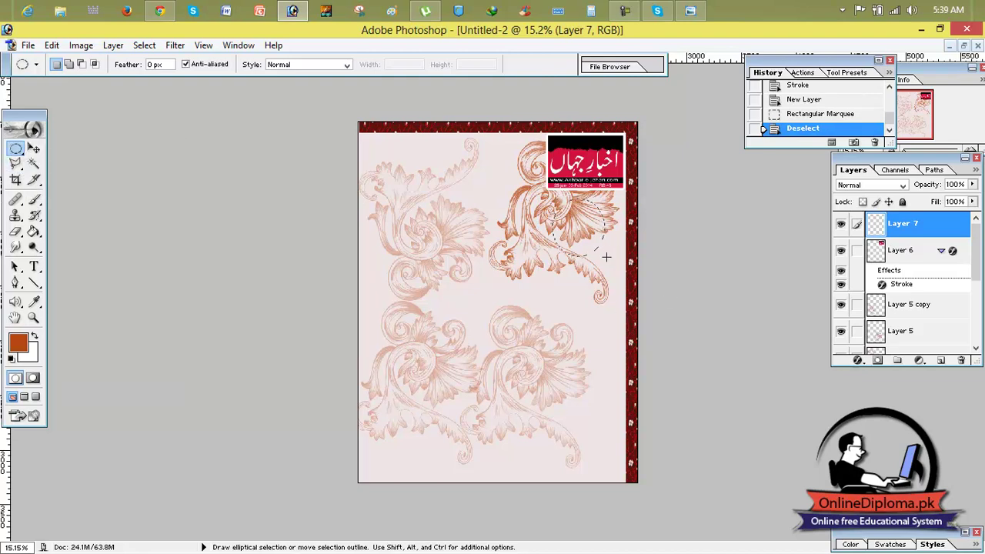
pyautogui.moveTo(636, 297); pyautogui.dragTo(583, 270)
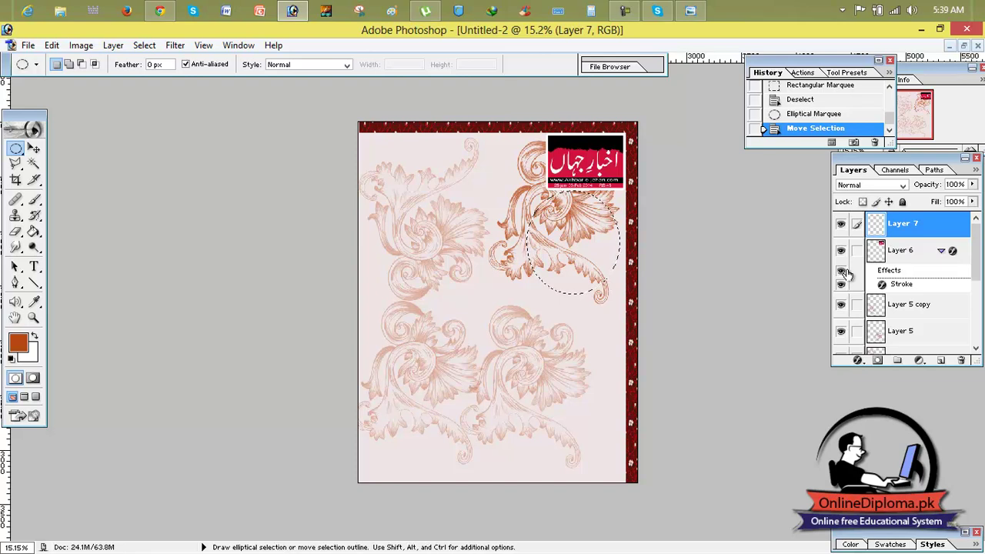
# - Set the foreground color to bright yellow and fill the elliptical selection on the new layer with it
pyautogui.click(697, 13)
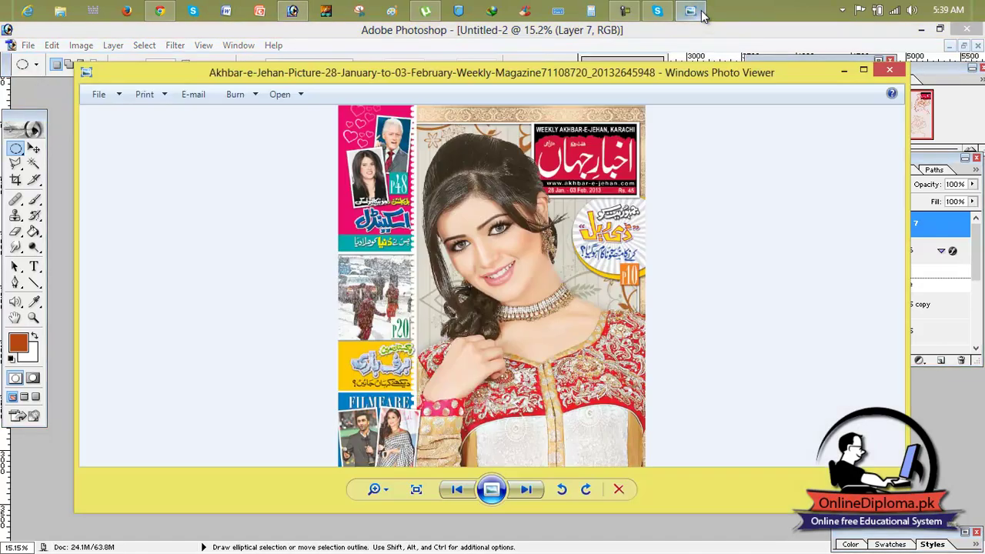
pyautogui.click(696, 12)
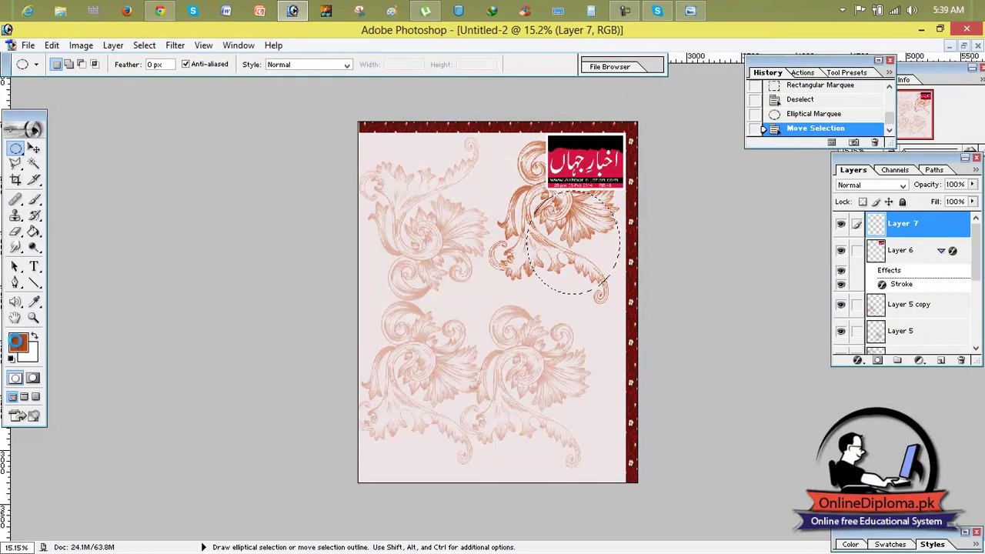
pyautogui.click(18, 343)
pyautogui.click(480, 282)
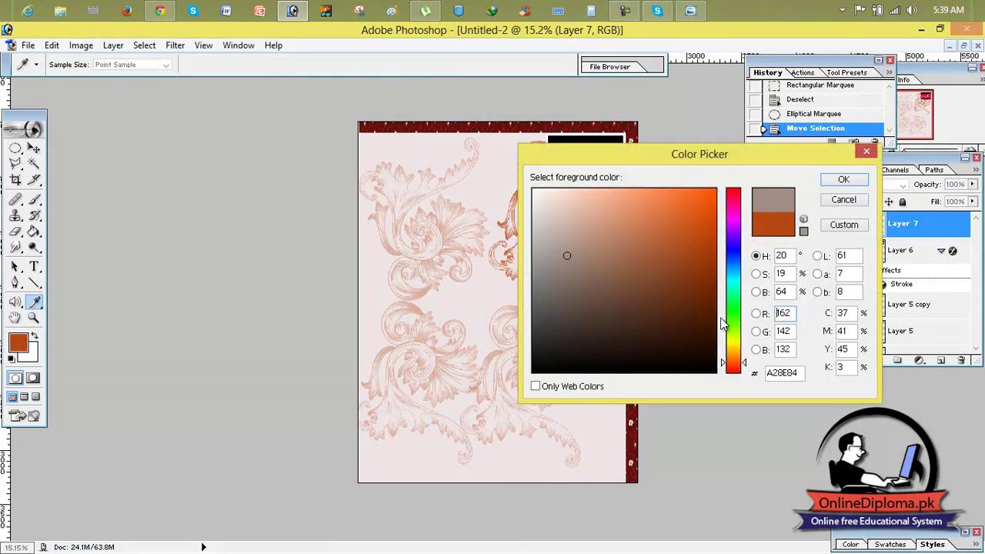
pyautogui.moveTo(731, 323); pyautogui.dragTo(732, 345)
pyautogui.click(706, 228)
pyautogui.moveTo(711, 201); pyautogui.dragTo(709, 190)
pyautogui.click(842, 179)
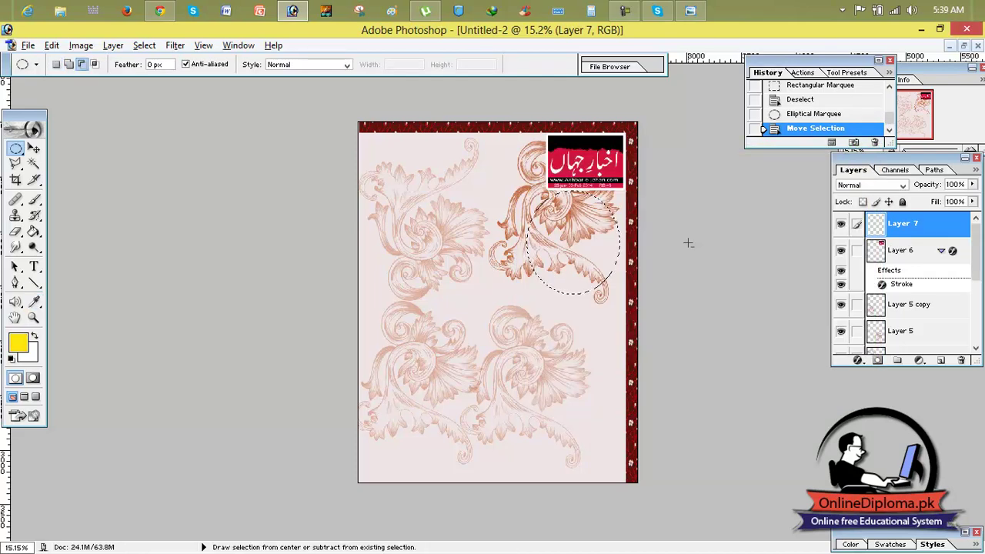
pyautogui.hotkey('alt', 'BackSpace')
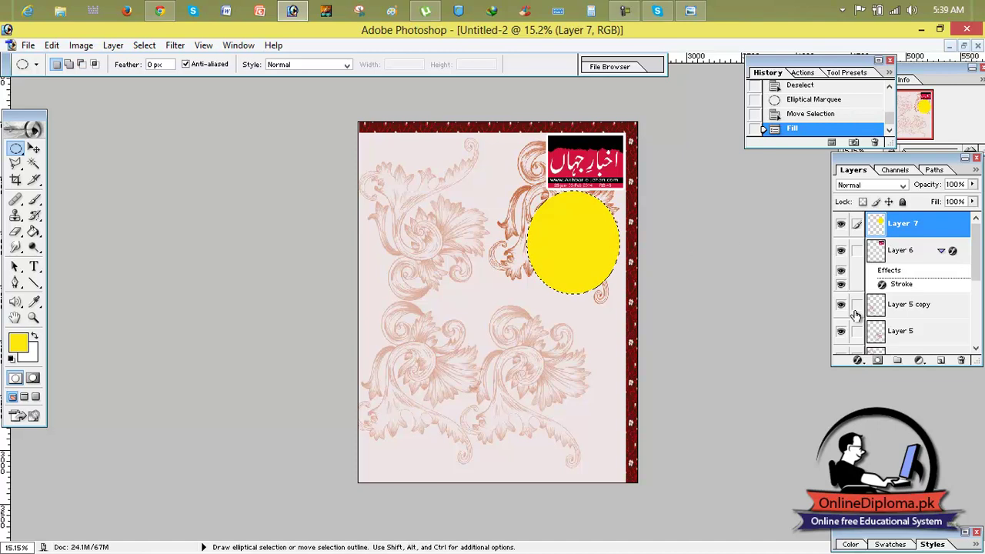
# - Duplicate the yellow ellipse's layer within Untitled-2 and check the badge on the reference cover
pyautogui.rightClick(929, 232)
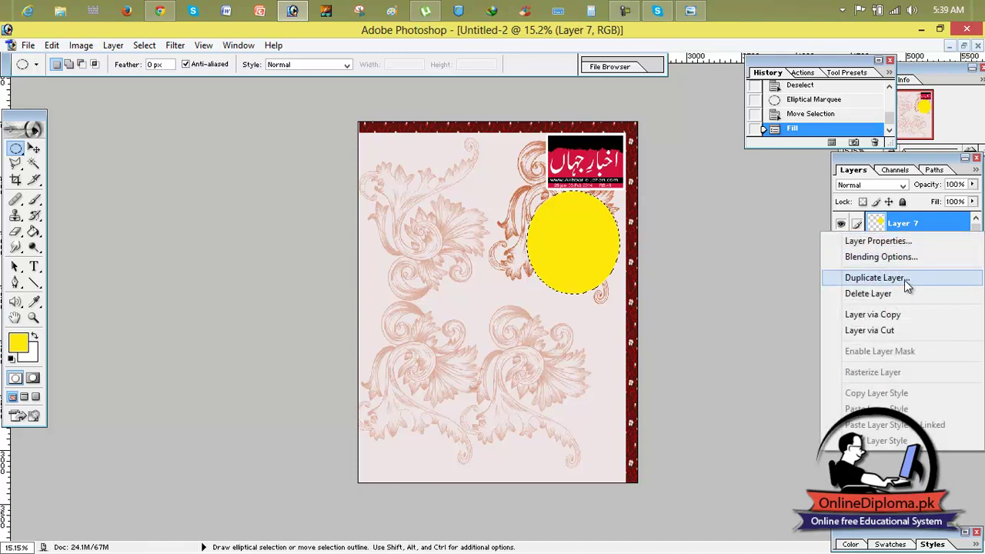
pyautogui.click(905, 280)
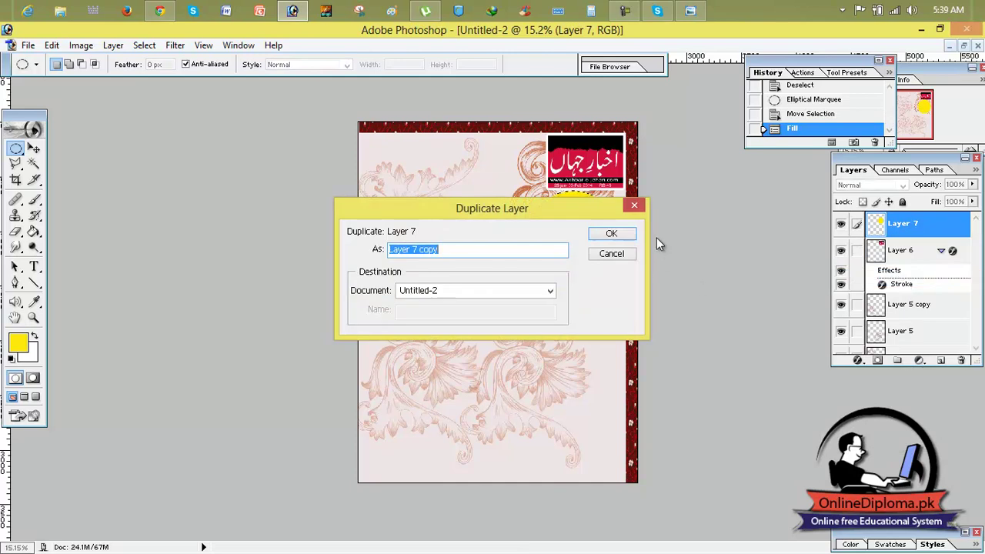
pyautogui.click(623, 235)
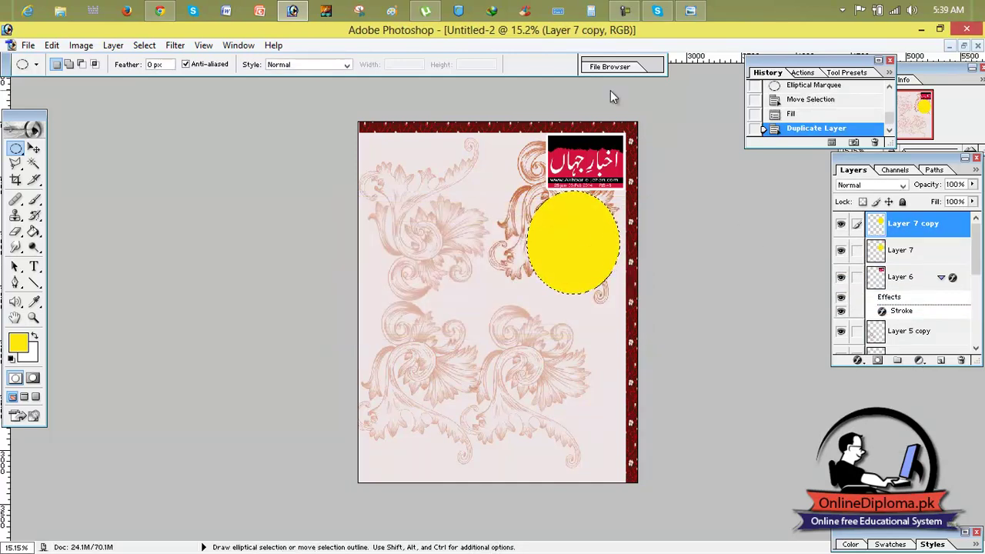
pyautogui.click(703, 9)
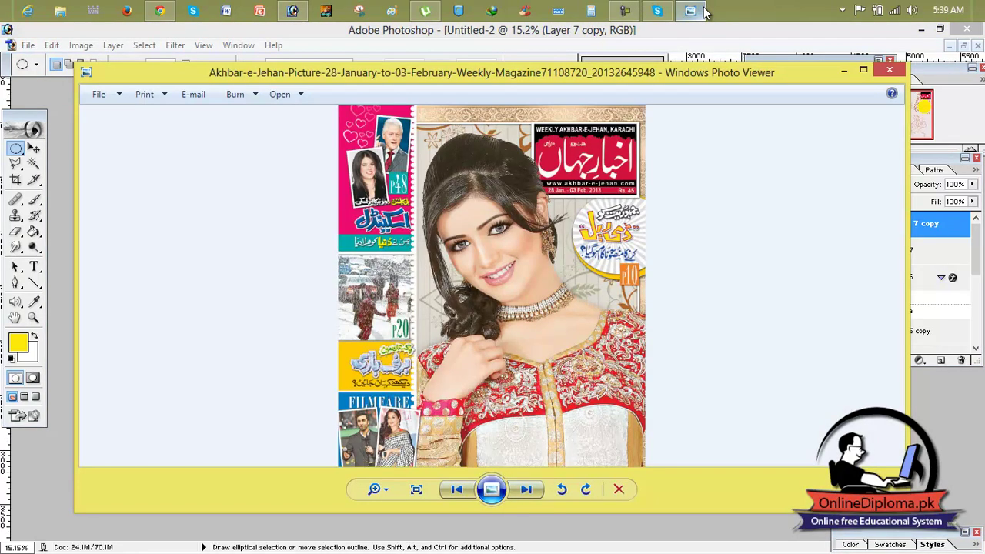
# - Set the foreground colour to white and fill the ellipse on Layer 7 copy with it
pyautogui.click(703, 9)
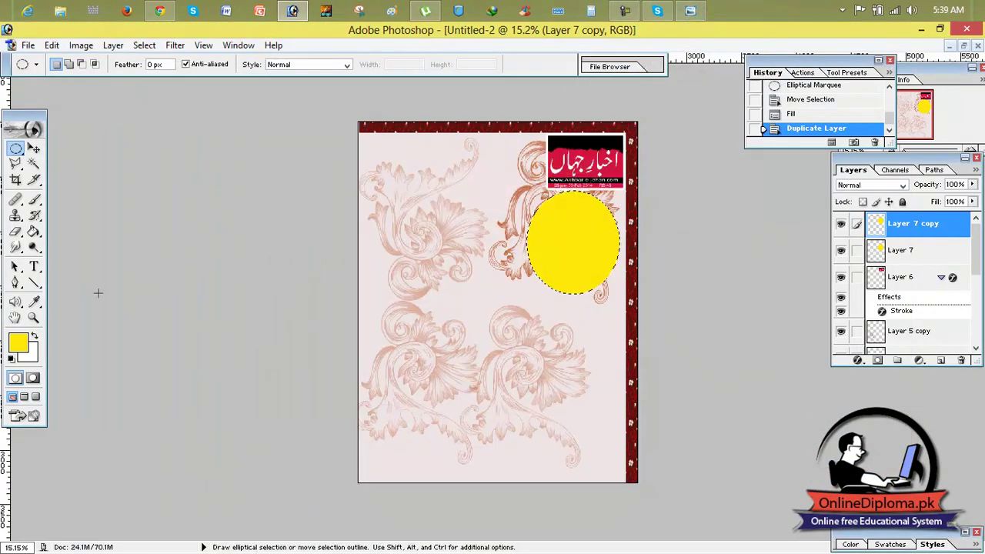
pyautogui.click(18, 342)
pyautogui.moveTo(687, 232); pyautogui.dragTo(517, 178)
pyautogui.click(844, 179)
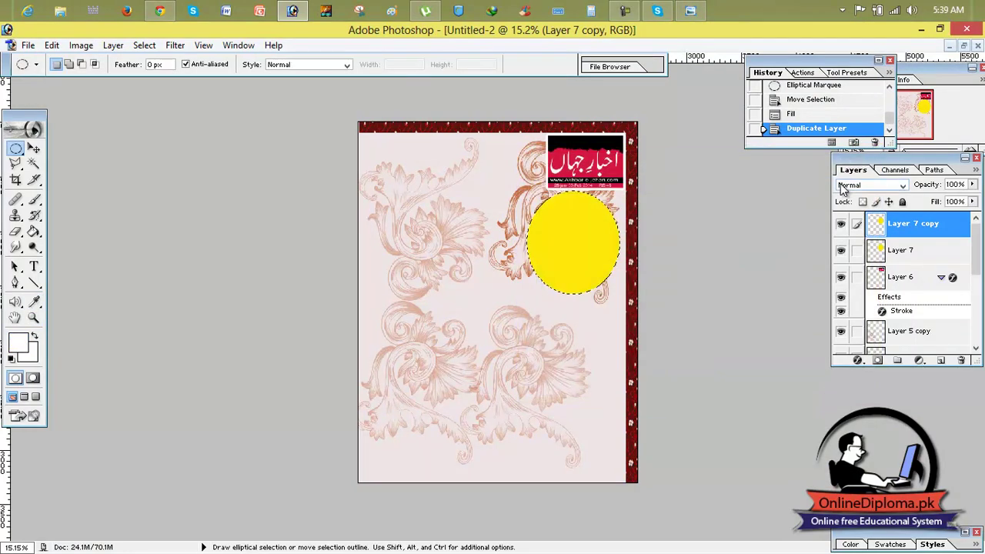
pyautogui.hotkey('alt', 'BackSpace')
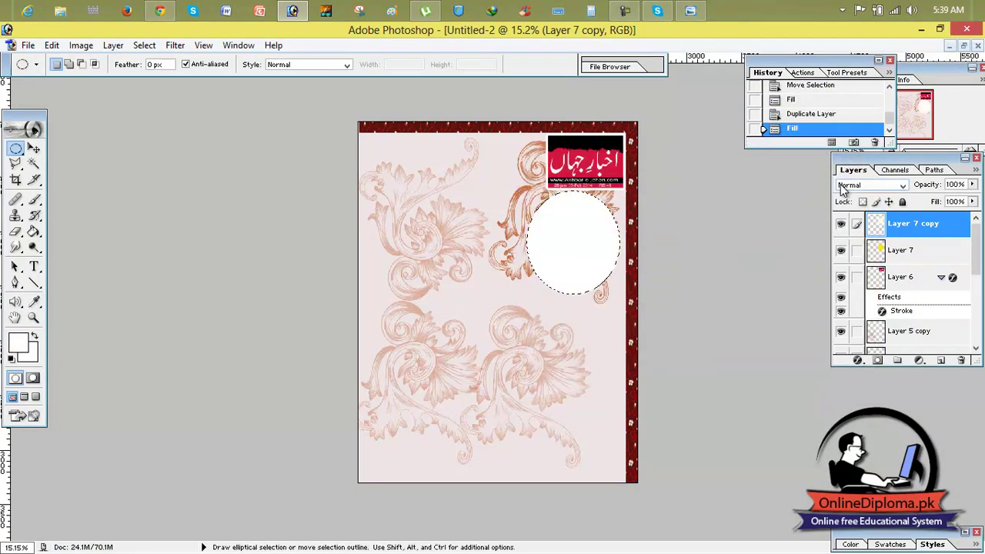
# - Scale the white ellipse to about 95.4% width and 94.4% height from its upper-left corner, and deselect it
pyautogui.hotkey('ctrl', 't')
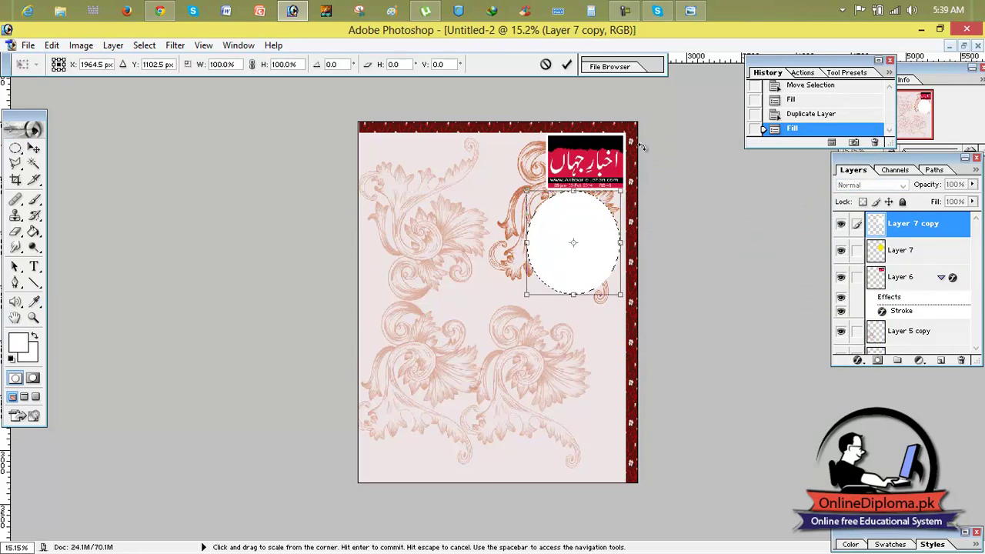
pyautogui.click(692, 12)
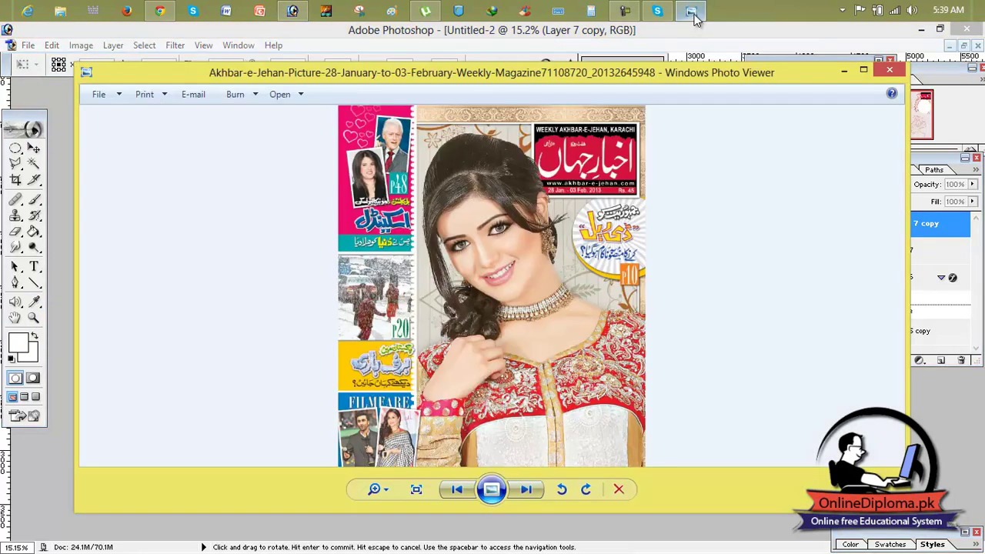
pyautogui.click(692, 12)
pyautogui.moveTo(620, 295); pyautogui.dragTo(616, 289)
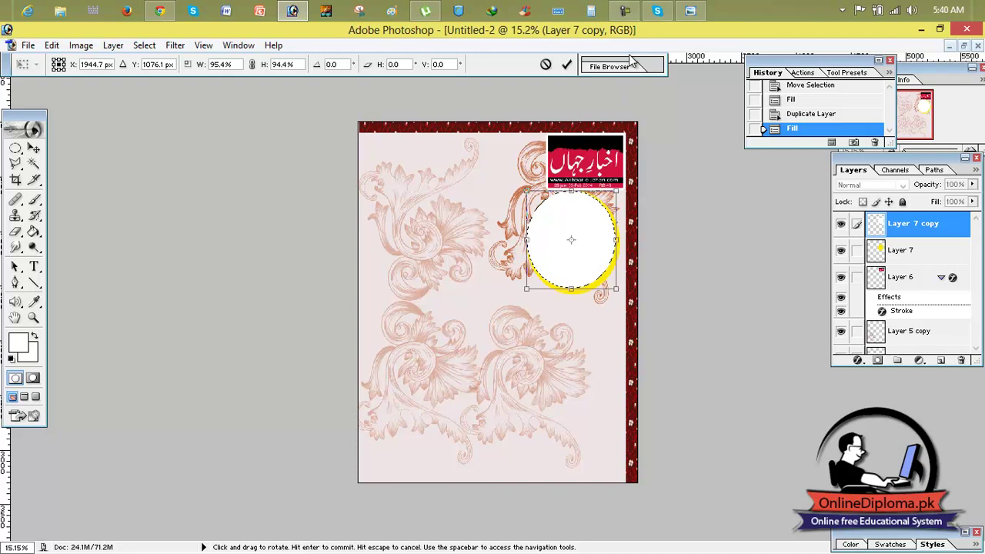
pyautogui.click(33, 147)
pyautogui.click(446, 237)
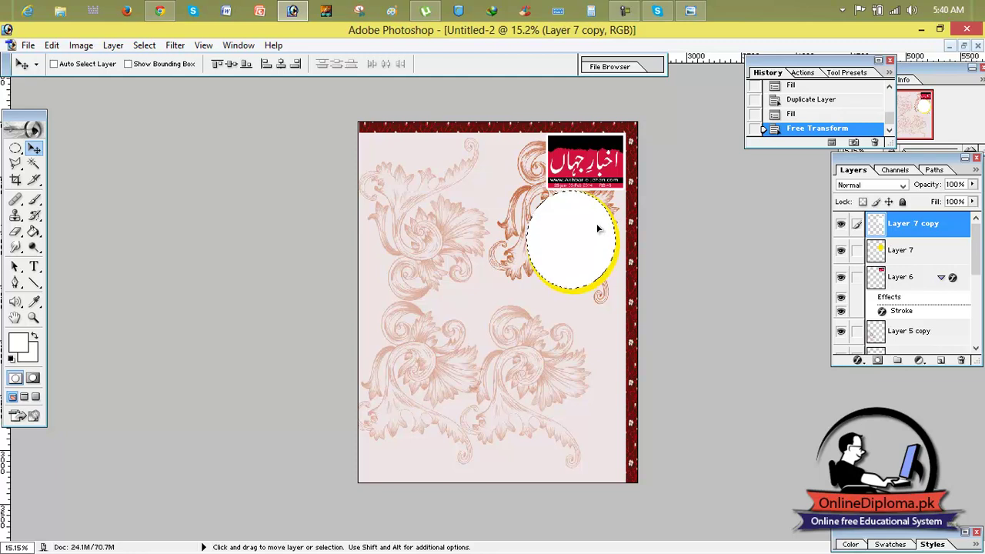
pyautogui.hotkey('ctrl', 'd')
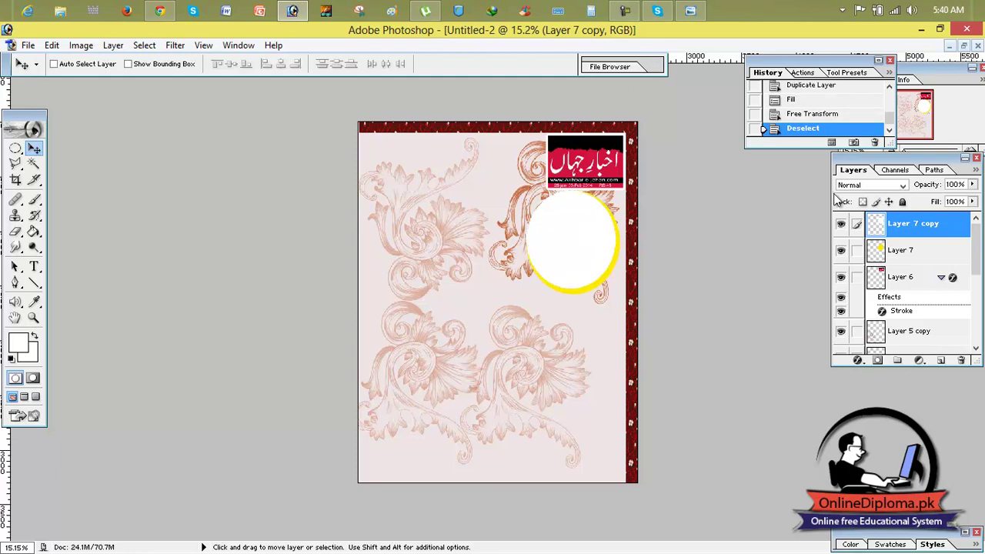
# - Open the COLOURlovers.com-Love_Lies_Bleeding image from the pattern folder
pyautogui.click(28, 45)
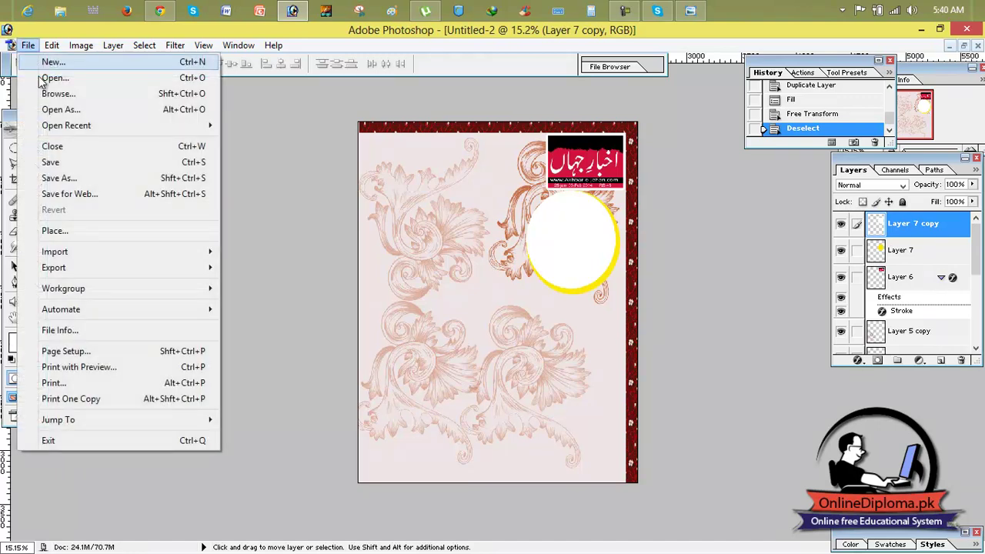
pyautogui.click(35, 77)
pyautogui.scroll(-2, 674, 193)
pyautogui.scroll(-3, 673, 199)
pyautogui.scroll(2, 673, 249)
pyautogui.doubleClick(406, 187)
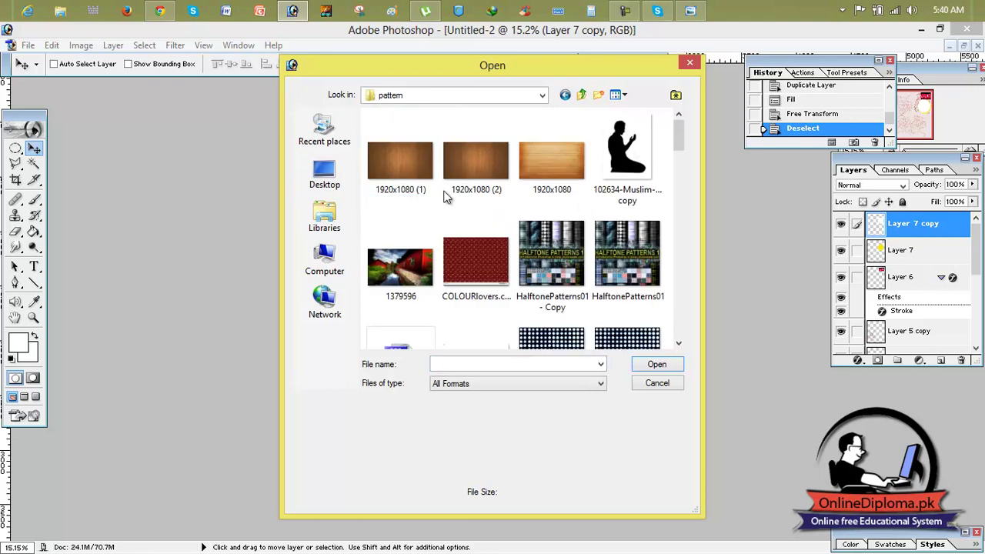
pyautogui.click(476, 246)
pyautogui.click(635, 273)
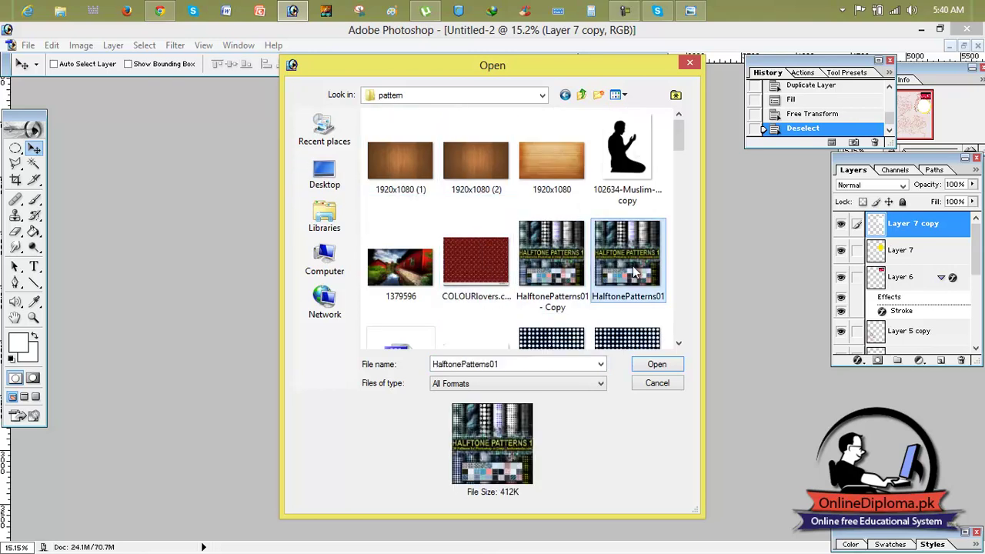
pyautogui.scroll(-3, 635, 273)
pyautogui.scroll(3, 635, 273)
pyautogui.doubleClick(493, 258)
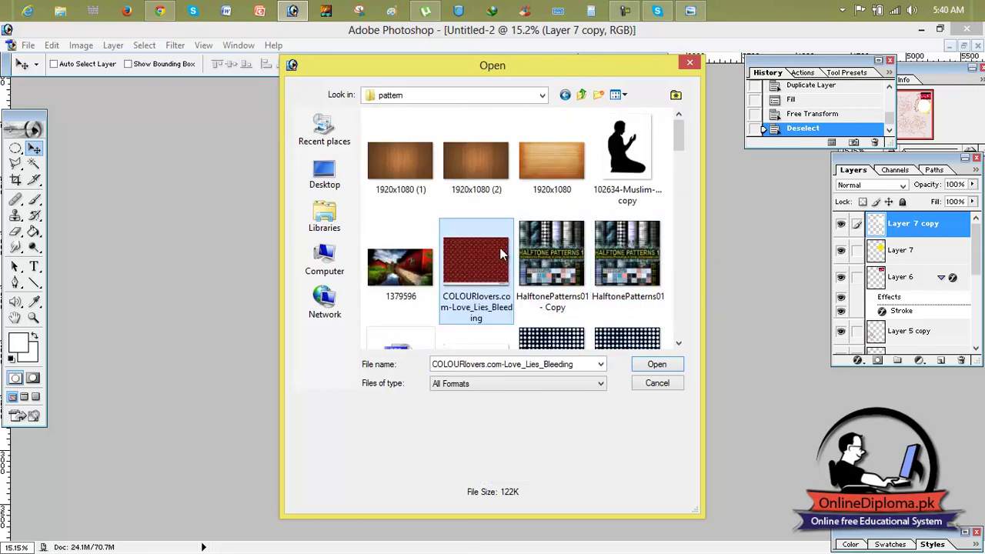
# - Copy the red floral pattern into Untitled-2 as a new layer and place it across the lower part of the ellipse
pyautogui.moveTo(432, 129); pyautogui.dragTo(869, 143)
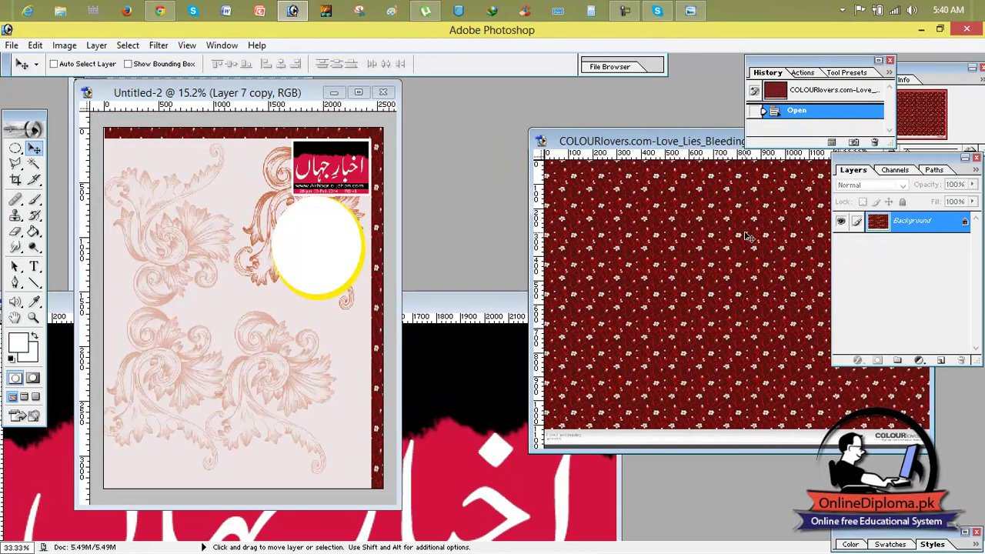
pyautogui.moveTo(742, 246); pyautogui.dragTo(311, 255)
pyautogui.click(358, 93)
pyautogui.moveTo(537, 275); pyautogui.dragTo(539, 304)
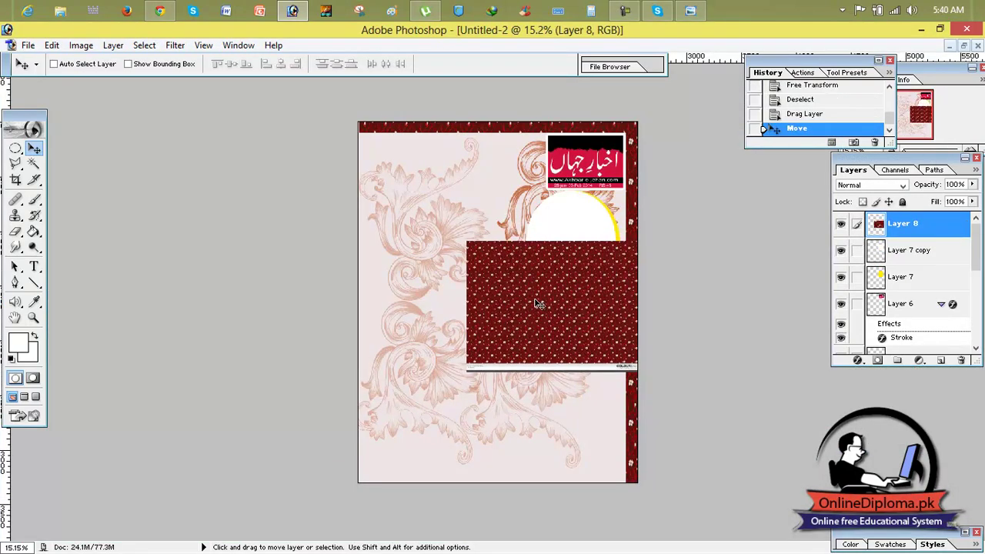
# - Scale the pattern layer to about 58.8% width and 81.9% height and place it over the ellipse
pyautogui.hotkey('ctrl', 't')
pyautogui.moveTo(644, 367); pyautogui.dragTo(562, 331)
pyautogui.moveTo(532, 292); pyautogui.dragTo(582, 243)
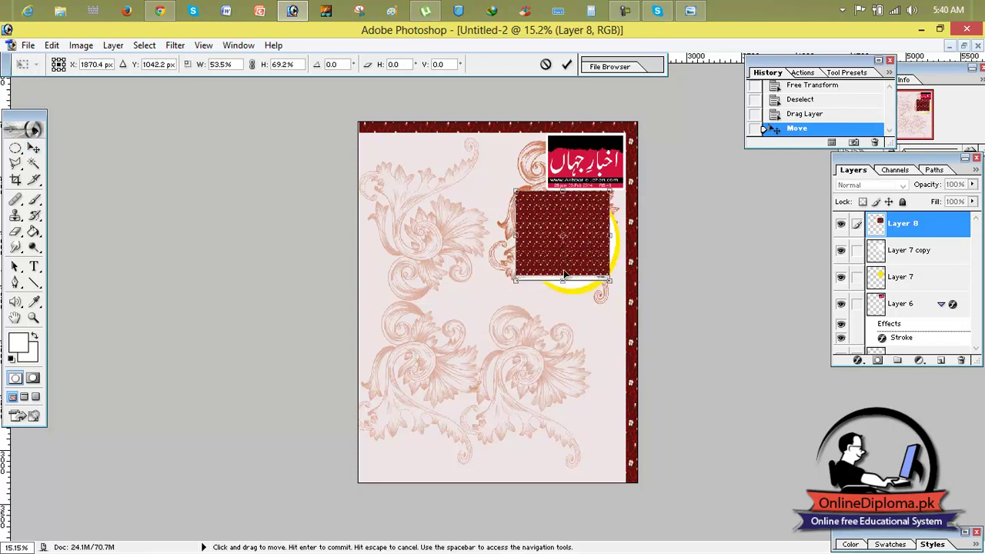
pyautogui.moveTo(610, 280)
pyautogui.mouseDown()
pyautogui.moveTo(605, 289)
pyautogui.moveTo(619, 297)
pyautogui.mouseUp()
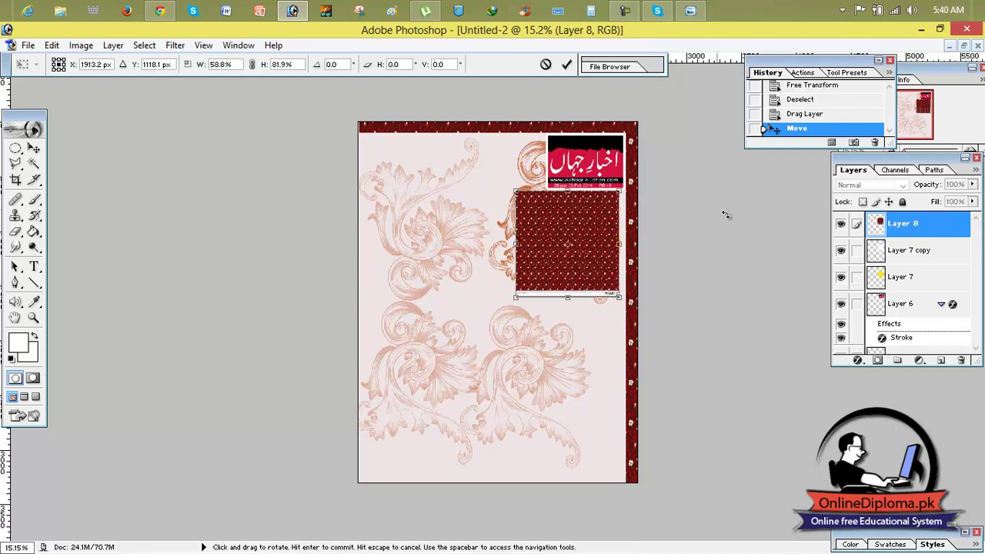
pyautogui.click(566, 64)
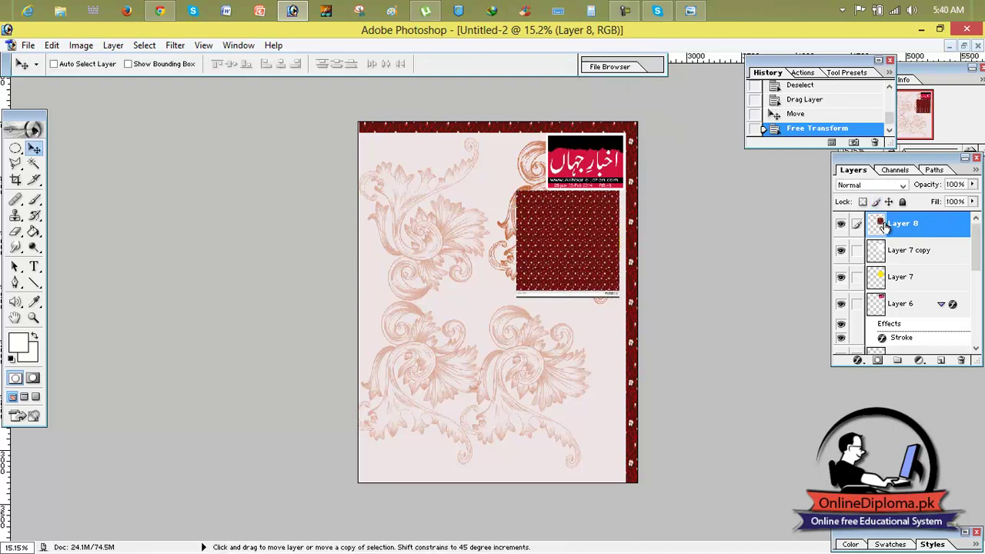
# - Clip the pattern on Layer 8 to Layer 7 copy and set Layer 7 copy's opacity to 38%
pyautogui.click(884, 255)
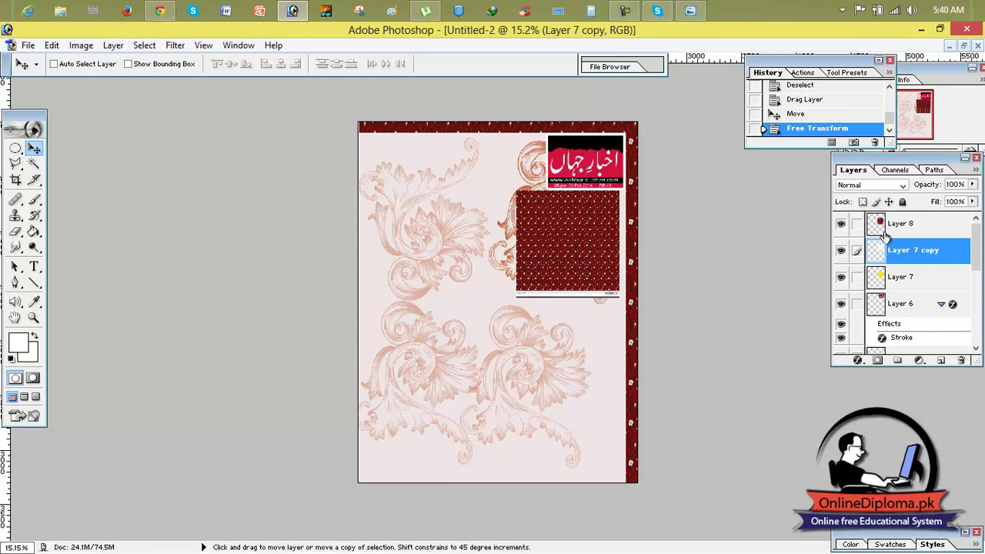
pyautogui.keyDown('alt'); pyautogui.click(885, 237); pyautogui.keyUp('alt')
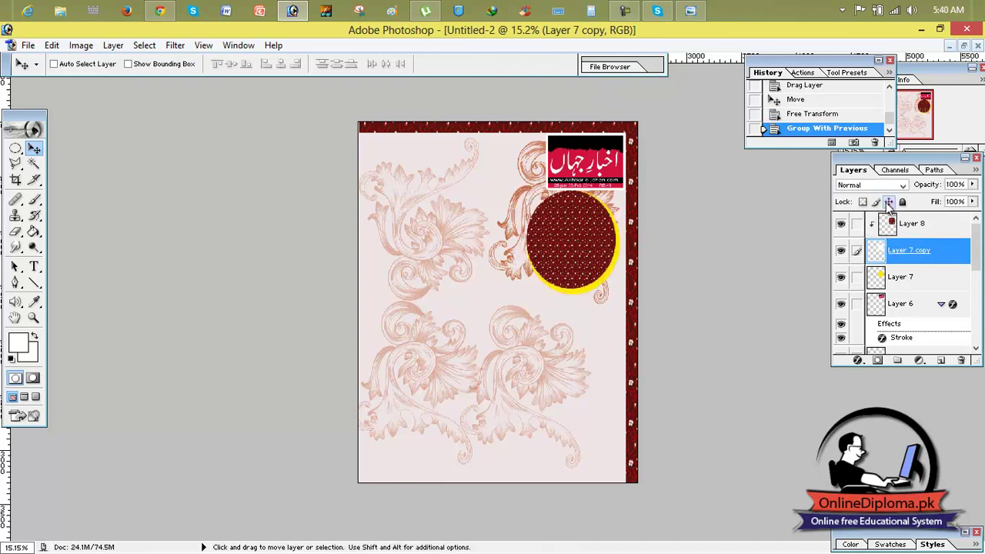
pyautogui.click(971, 185)
pyautogui.moveTo(971, 202); pyautogui.dragTo(931, 202)
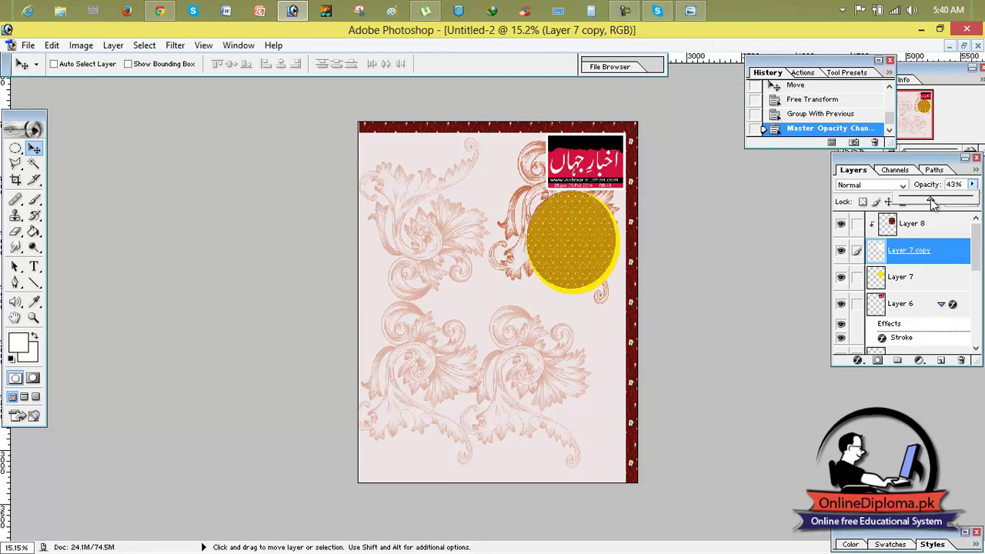
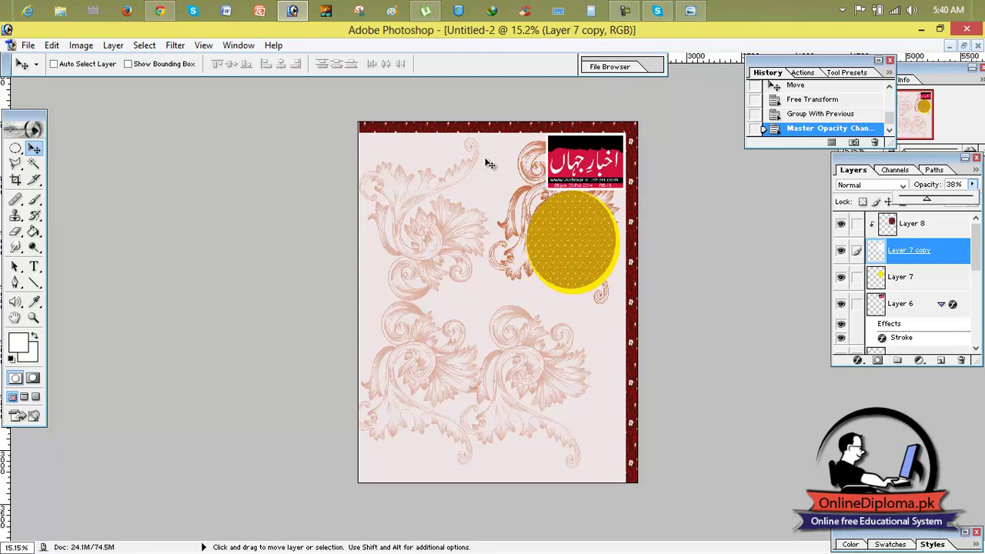
# - Clear away the enlarged logo document and move the Untitled-2 window aside to expose the Urdu text in cover.eps
pyautogui.click(690, 12)
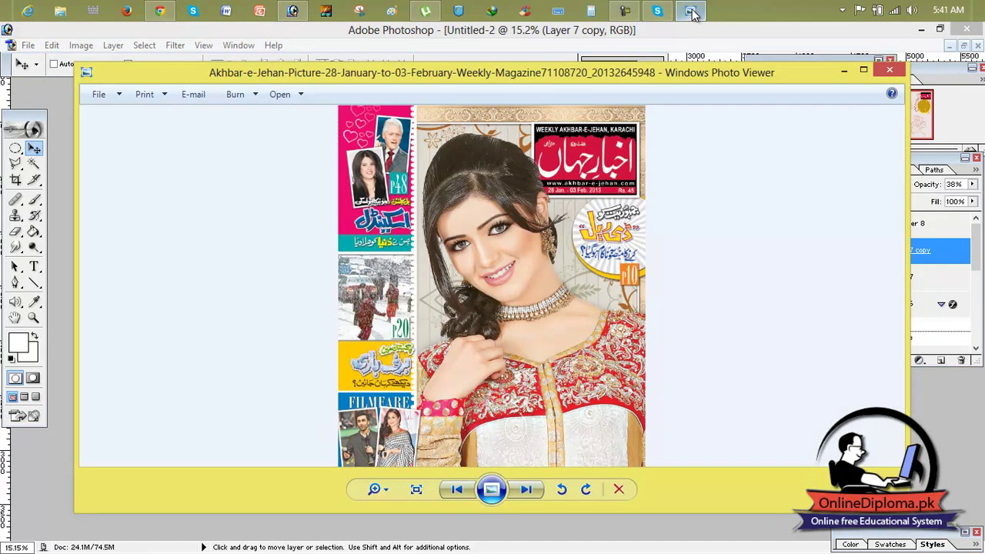
pyautogui.click(691, 11)
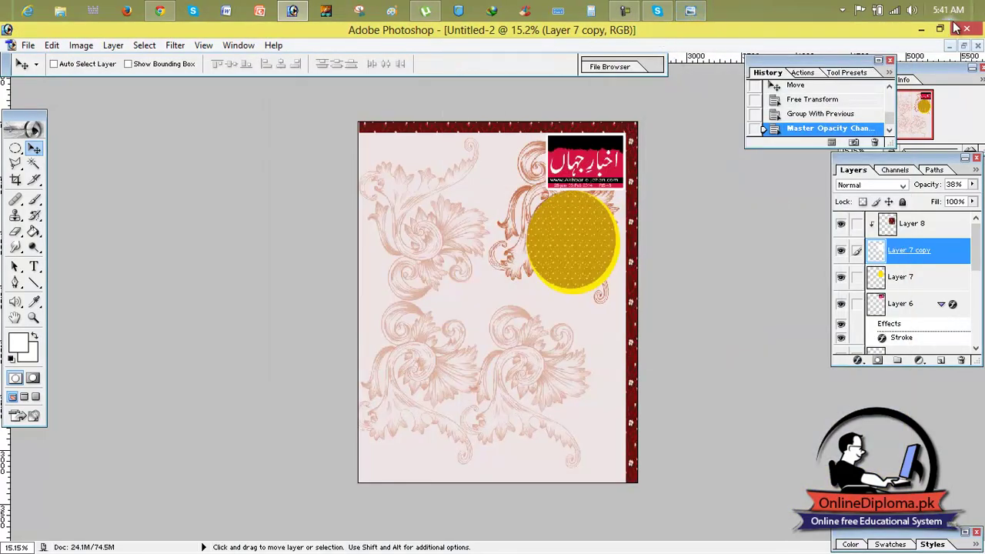
pyautogui.click(963, 46)
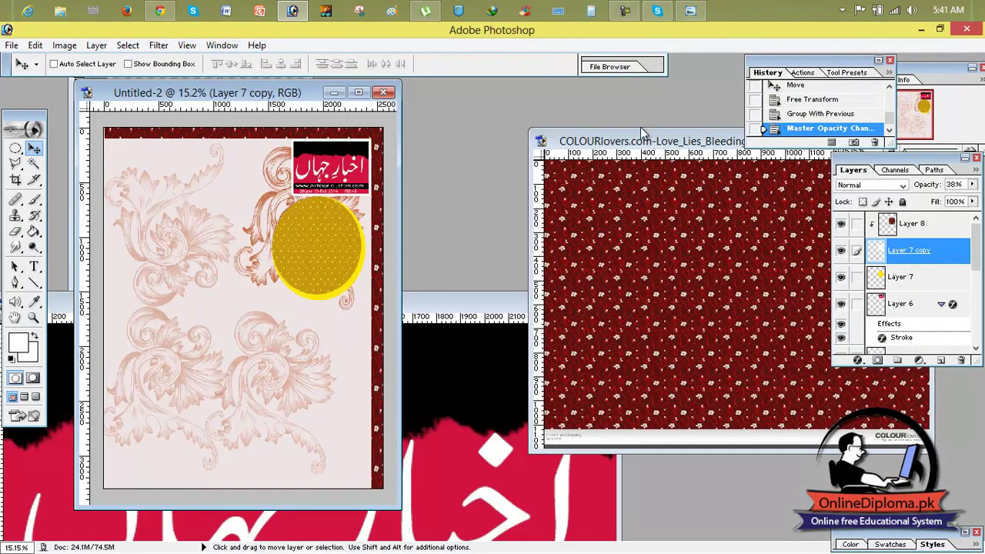
pyautogui.click(485, 311)
pyautogui.click(608, 306)
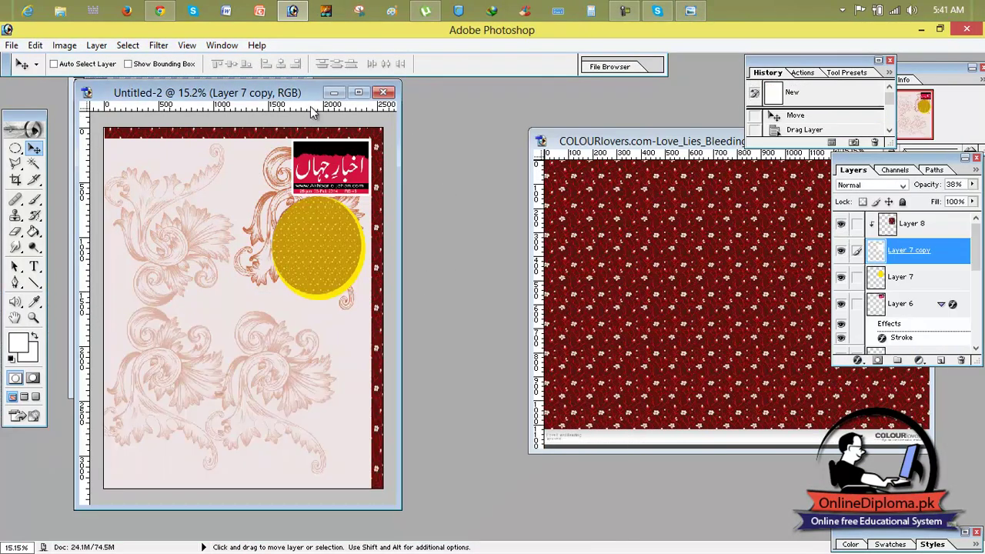
pyautogui.moveTo(312, 100); pyautogui.dragTo(621, 154)
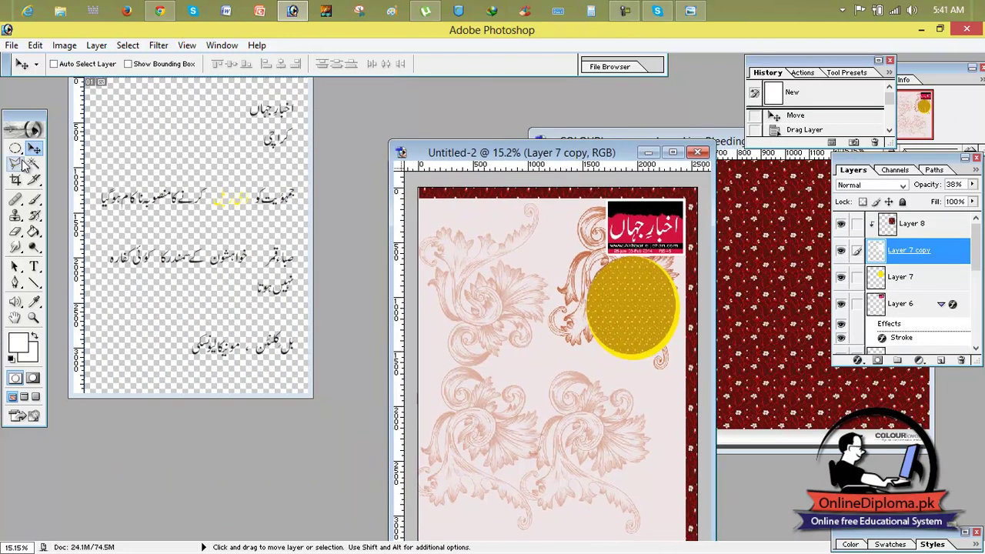
pyautogui.click(749, 190)
pyautogui.moveTo(729, 143); pyautogui.dragTo(486, 146)
pyautogui.click(673, 146)
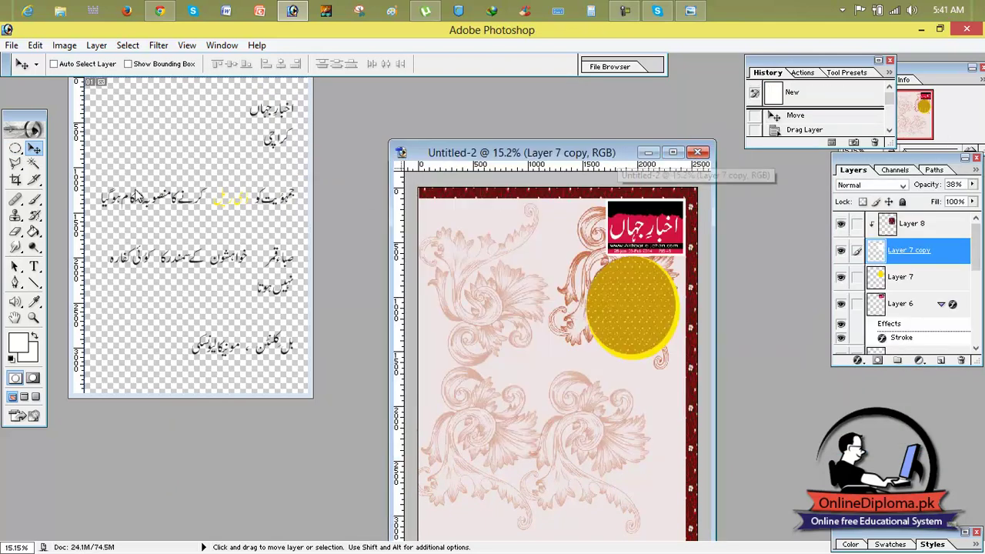
# - Select the opening words of the cover.eps headline with the Rectangular Marquee and copy them onto the patterned ellipse in Untitled-2
pyautogui.click(15, 150)
pyautogui.click(16, 152)
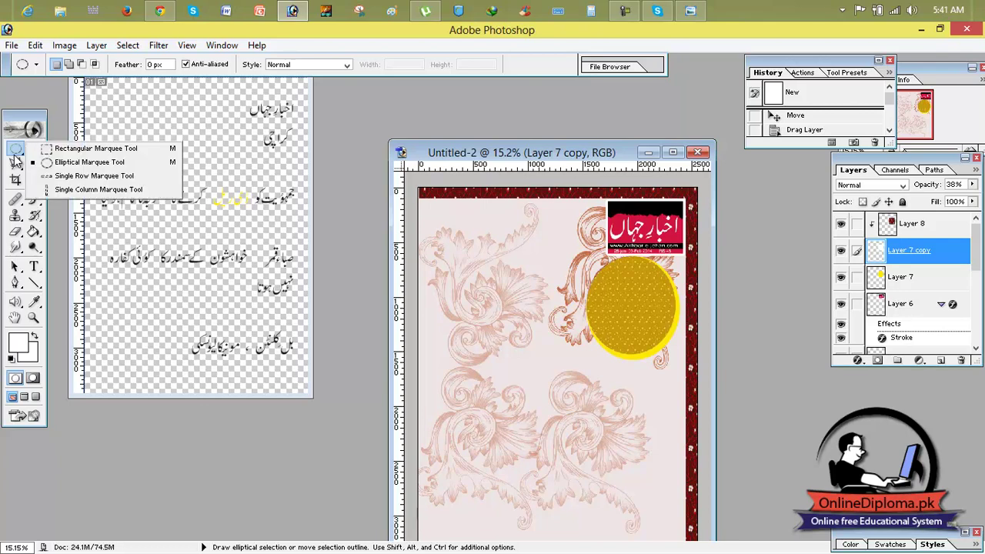
pyautogui.click(84, 146)
pyautogui.click(258, 194)
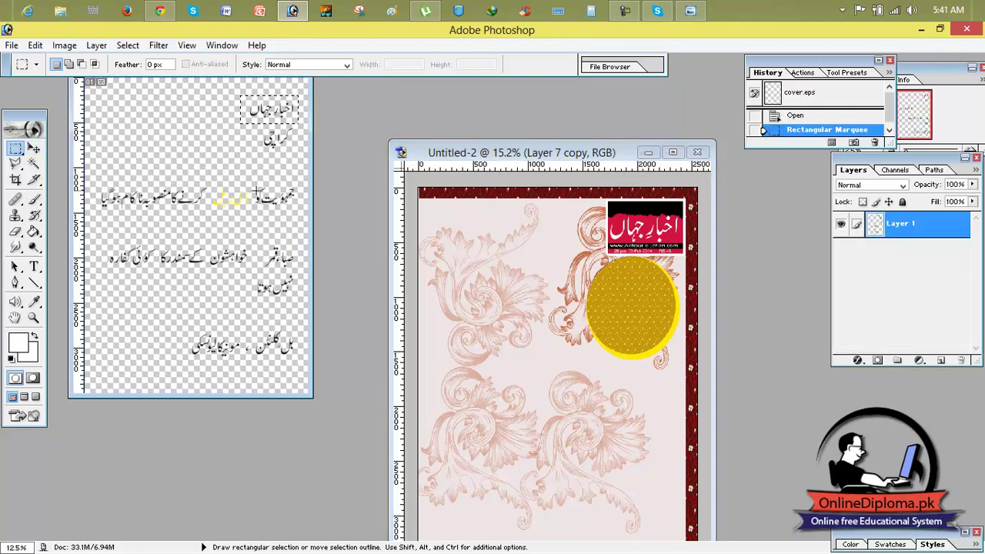
pyautogui.moveTo(293, 207); pyautogui.dragTo(541, 288)
pyautogui.click(34, 148)
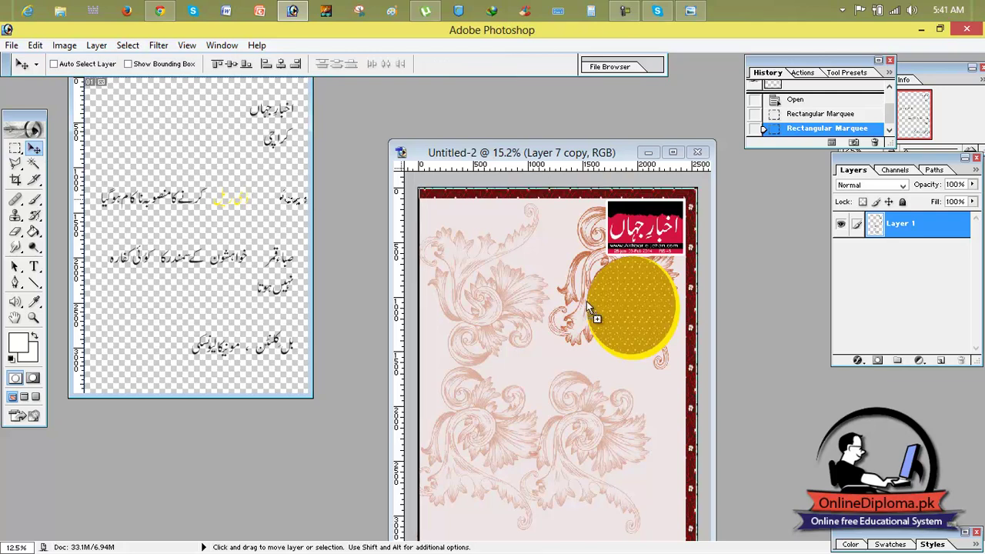
pyautogui.moveTo(627, 293); pyautogui.dragTo(629, 294)
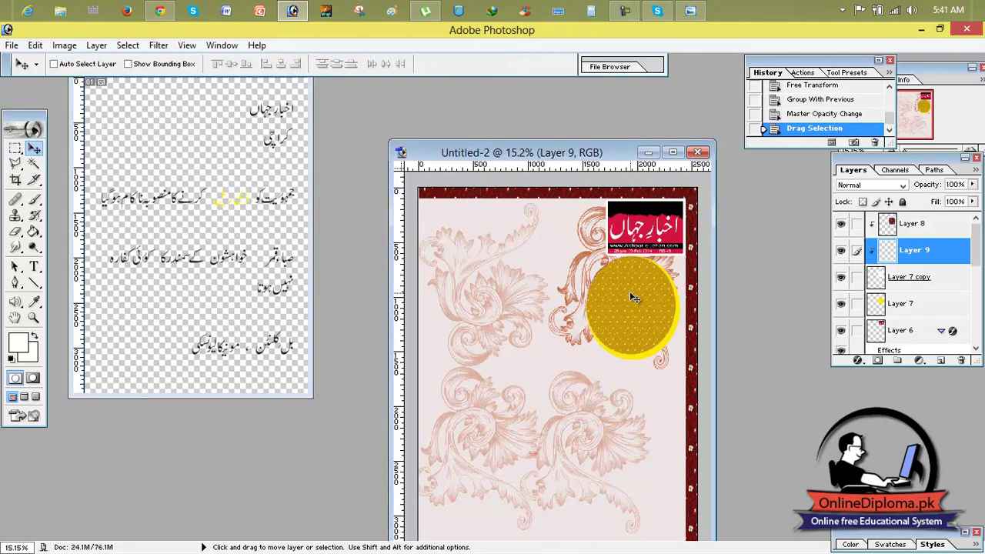
# - Select Layer 8 and try copying the headline's opening words from cover.eps onto the badge again
pyautogui.moveTo(975, 263); pyautogui.dragTo(973, 228)
pyautogui.click(951, 227)
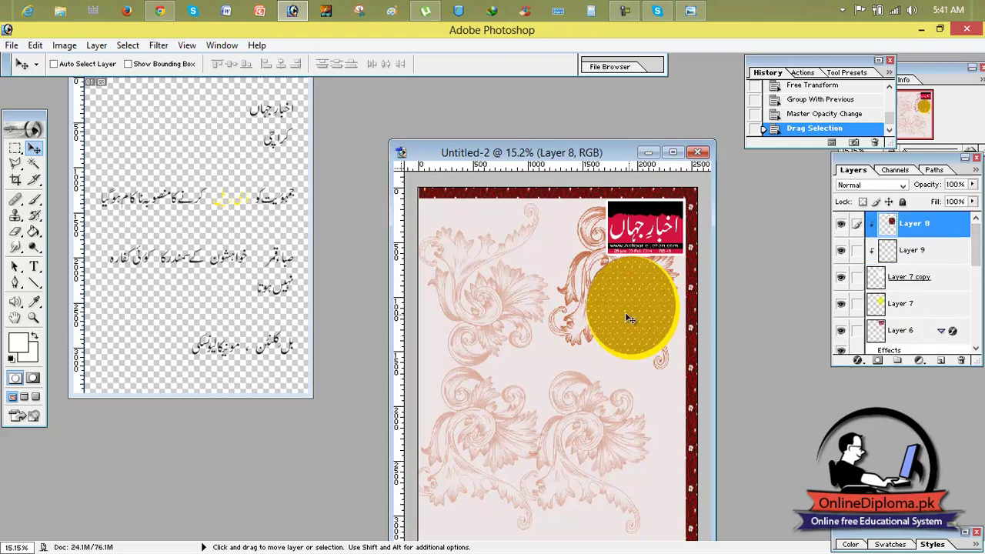
pyautogui.click(15, 148)
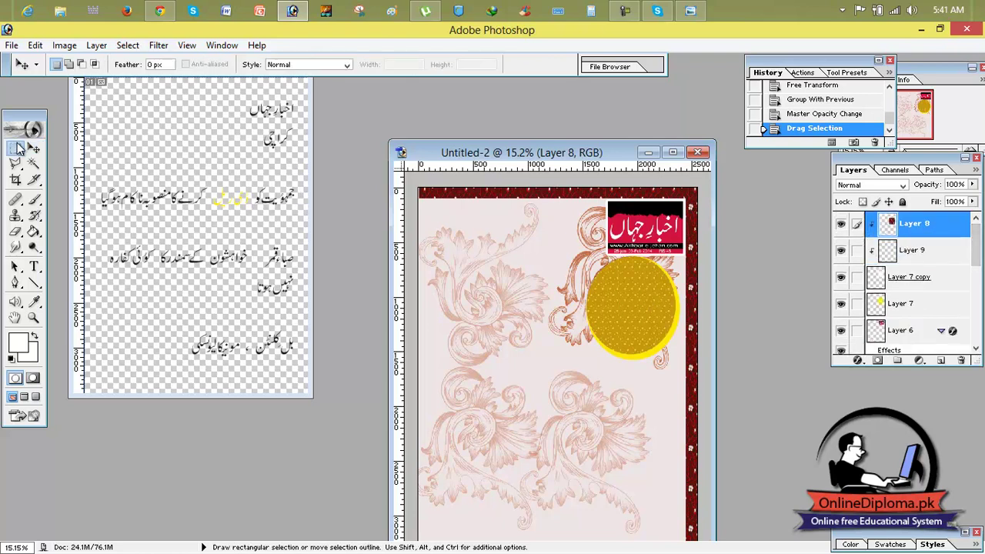
pyautogui.moveTo(252, 187); pyautogui.dragTo(643, 300)
pyautogui.moveTo(643, 300); pyautogui.dragTo(623, 295)
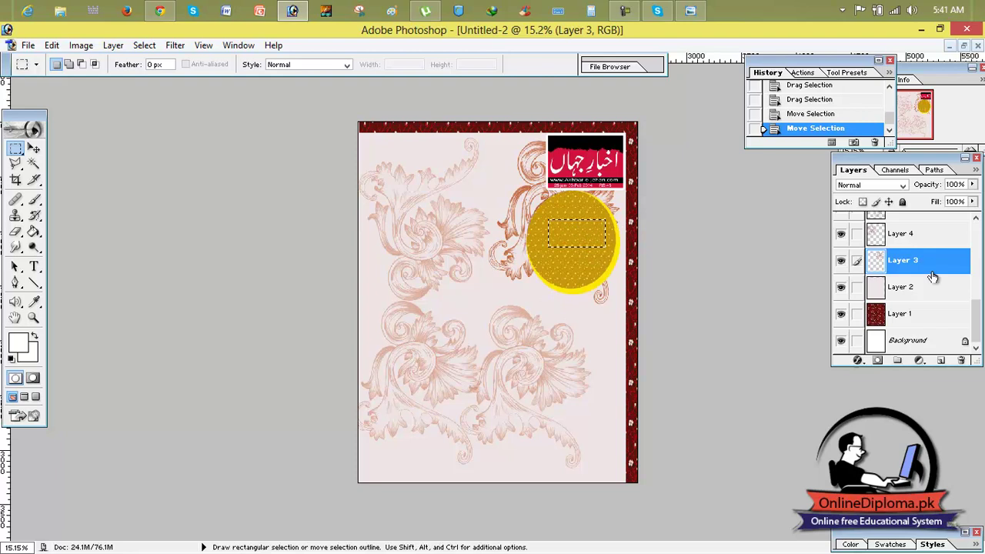
pyautogui.moveTo(975, 319); pyautogui.dragTo(975, 235)
pyautogui.click(921, 224)
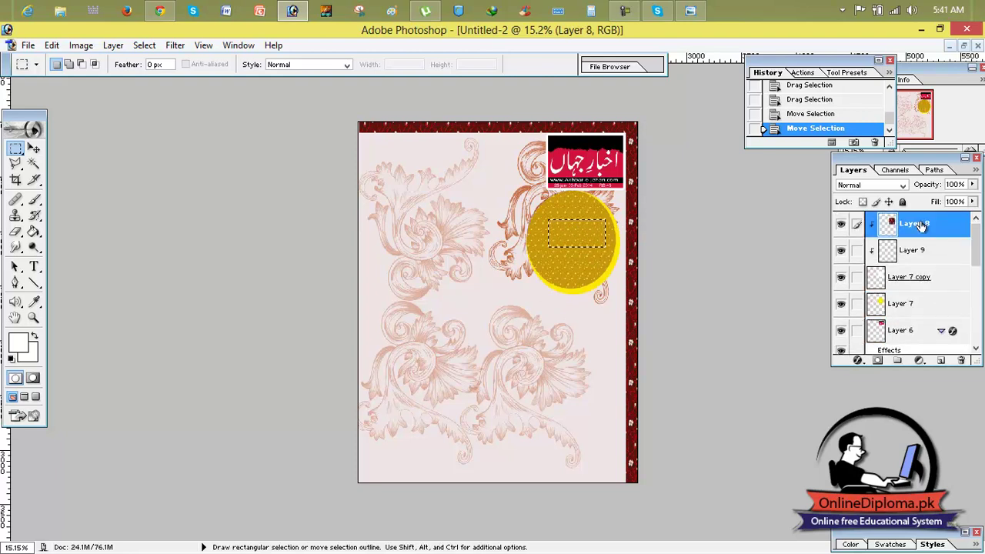
# - Revert Untitled-2 to its Master Opacity Change history state, discarding the copied headline words
pyautogui.click(827, 113)
pyautogui.click(826, 100)
pyautogui.click(827, 86)
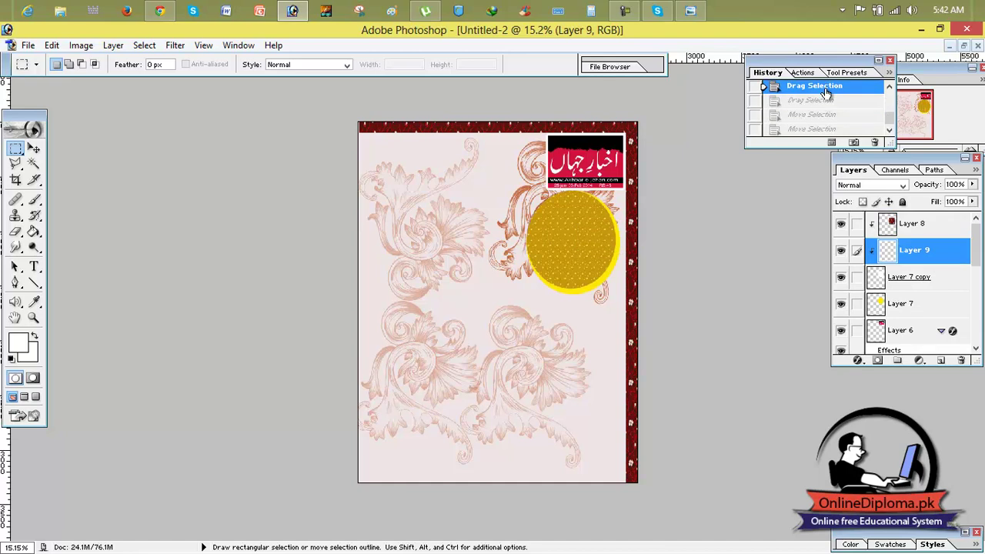
pyautogui.scroll(2, 889, 97)
pyautogui.click(850, 103)
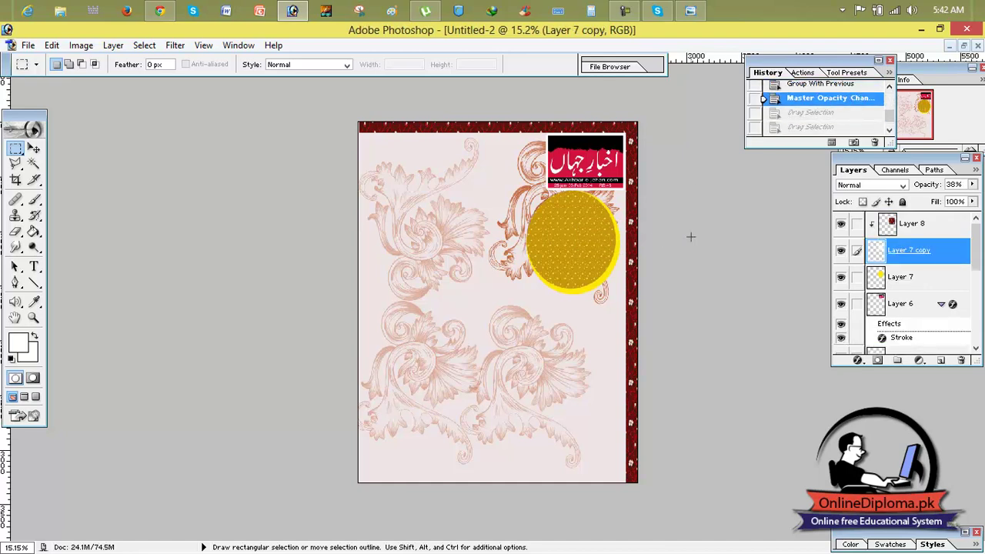
# - Link Layer 7 and Layer 7 copy to Layer 8, merge the linked layers and collapse Layer 6's effects
pyautogui.click(910, 226)
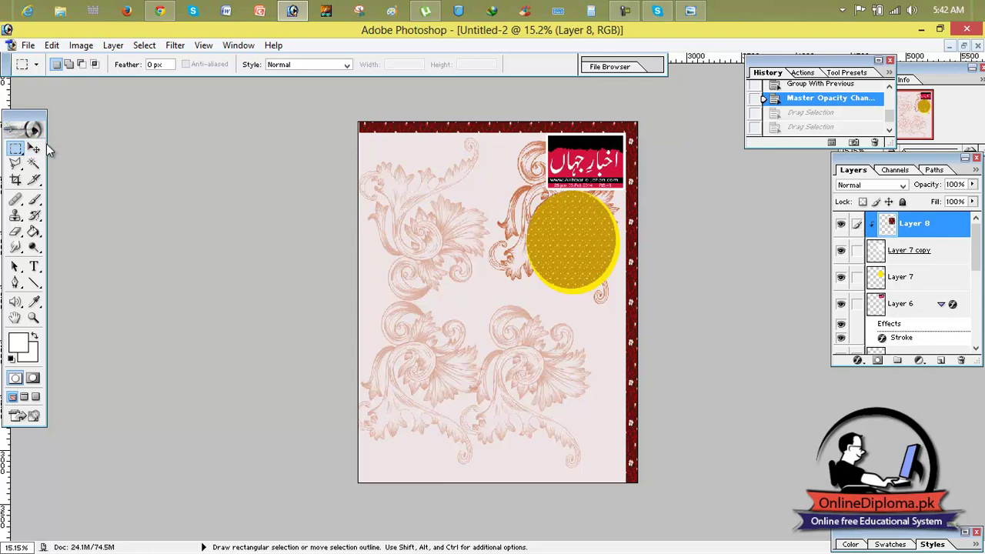
pyautogui.click(856, 278)
pyautogui.click(856, 252)
pyautogui.click(113, 45)
pyautogui.click(224, 456)
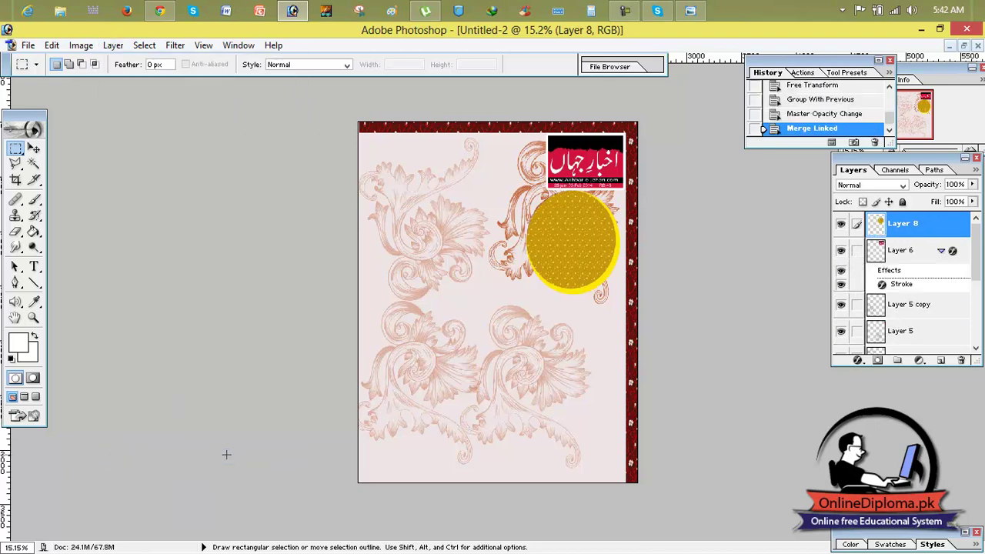
pyautogui.click(941, 253)
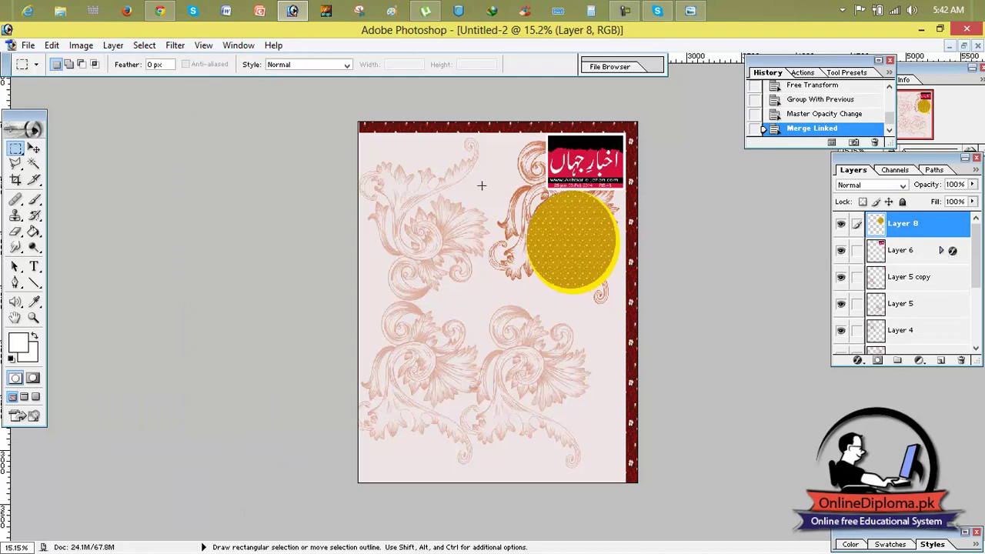
# - Copy the opening words of the cover.eps headline onto the upper part of the merged badge in Untitled-2
pyautogui.click(962, 46)
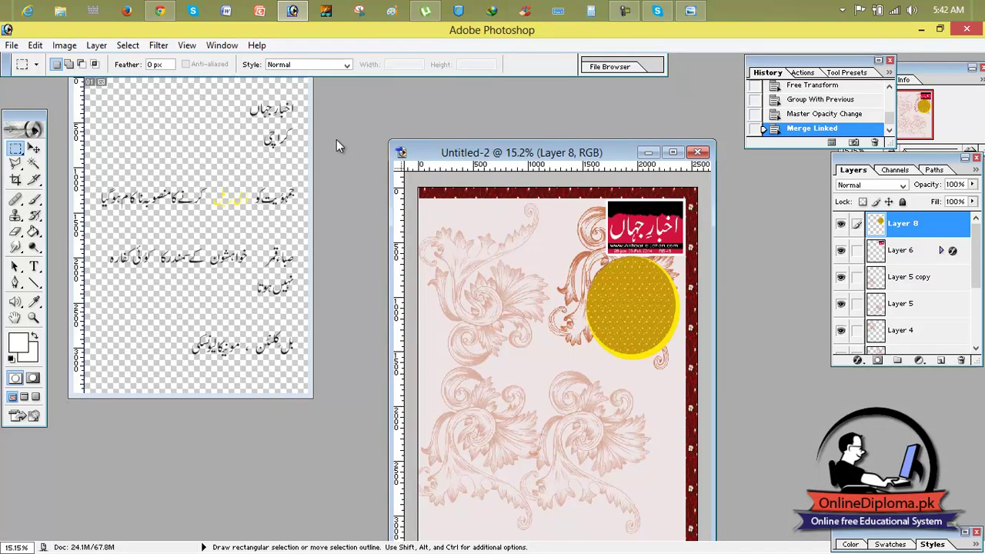
pyautogui.moveTo(253, 186); pyautogui.dragTo(603, 315)
pyautogui.click(33, 150)
pyautogui.click(673, 152)
pyautogui.moveTo(563, 252); pyautogui.dragTo(594, 229)
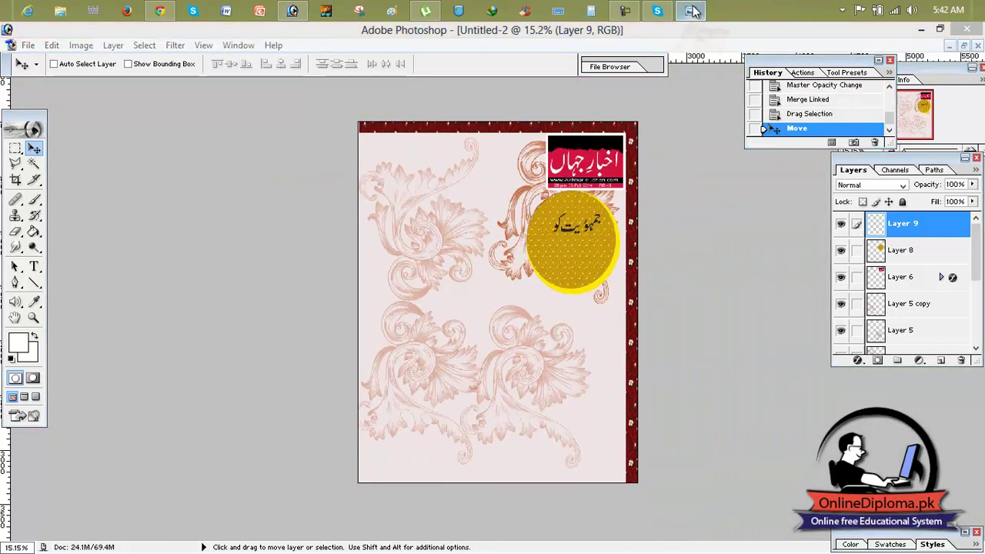
# - Check the reference cover, scale the copied words to about 73.2% width and 79.2% height, and reposition them near the badge's upper edge
pyautogui.click(691, 10)
pyautogui.click(691, 11)
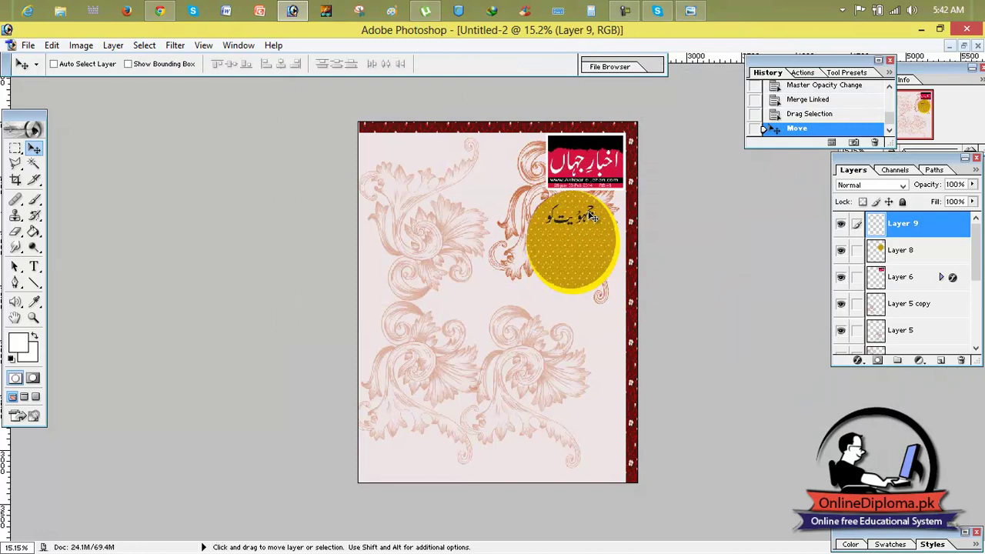
pyautogui.hotkey('ctrl', 't')
pyautogui.moveTo(598, 228); pyautogui.dragTo(585, 222)
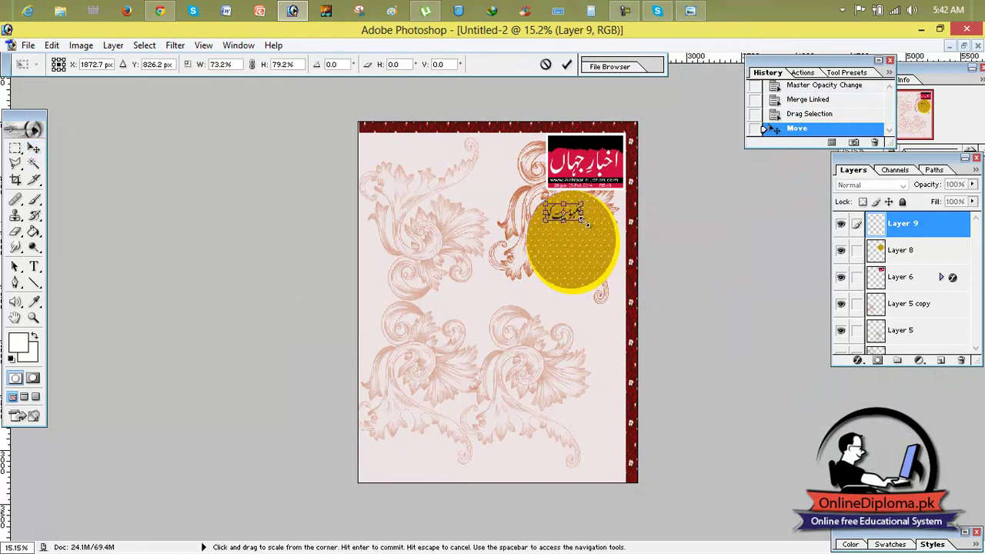
pyautogui.click(566, 63)
pyautogui.moveTo(566, 217); pyautogui.dragTo(581, 214)
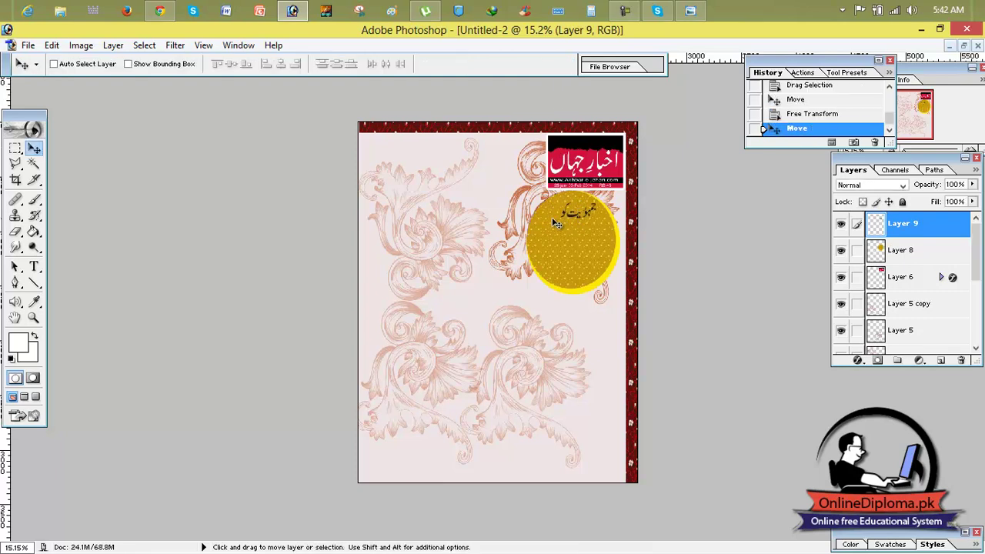
# - Load Layer 9's text as a selection, fill it with the white foreground colour and deselect
pyautogui.keyDown('ctrl'); pyautogui.click(927, 227); pyautogui.keyUp('ctrl')
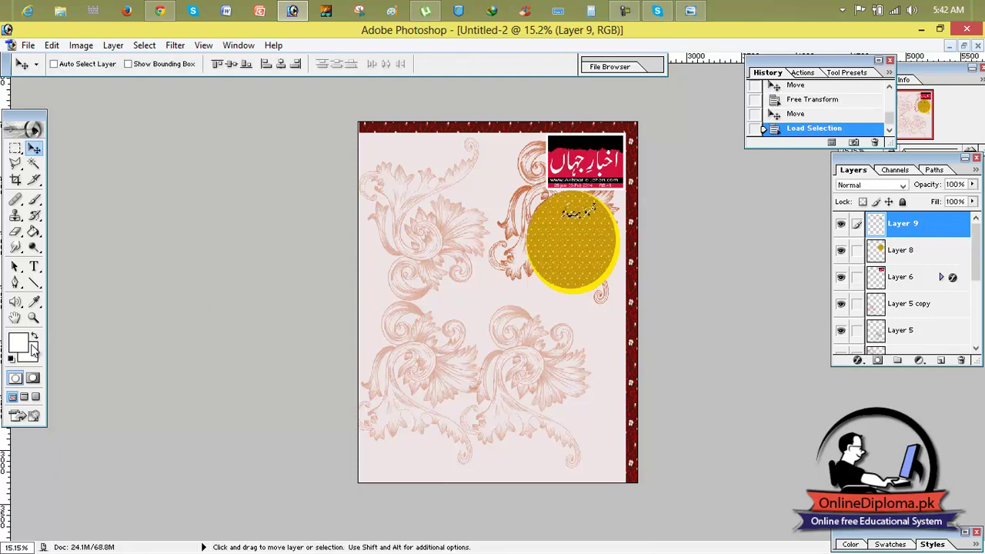
pyautogui.click(18, 342)
pyautogui.click(854, 181)
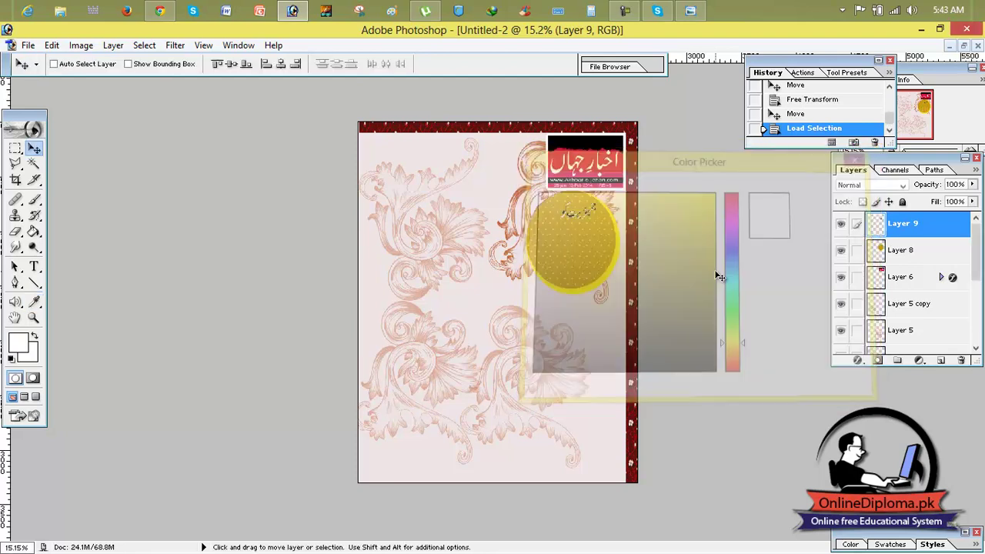
pyautogui.hotkey('alt', 'BackSpace')
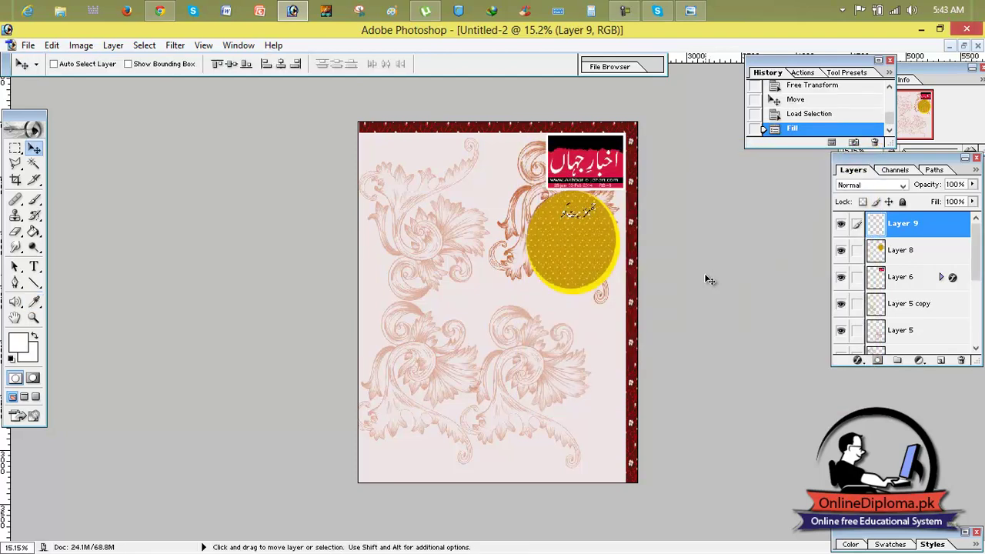
pyautogui.hotkey('ctrl', 'd')
# - Add a white (FFFFFF) outside Stroke layer style to the headline words on Layer 9
pyautogui.rightClick(905, 223)
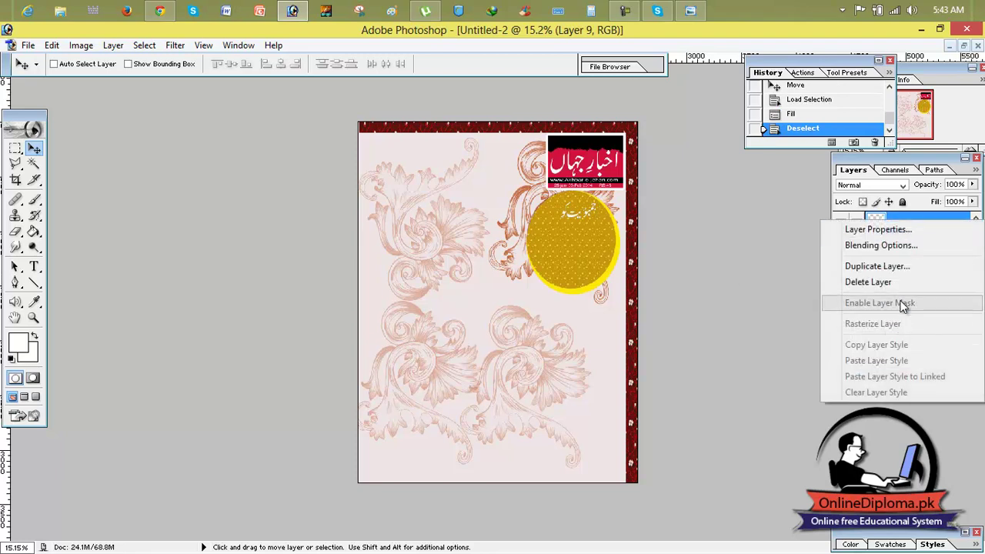
pyautogui.click(847, 245)
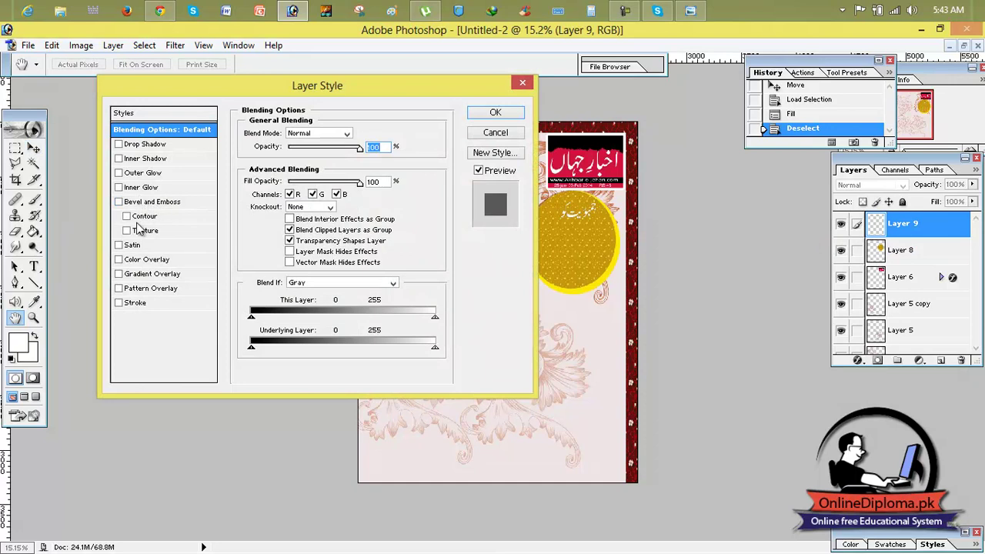
pyautogui.click(136, 302)
pyautogui.click(276, 216)
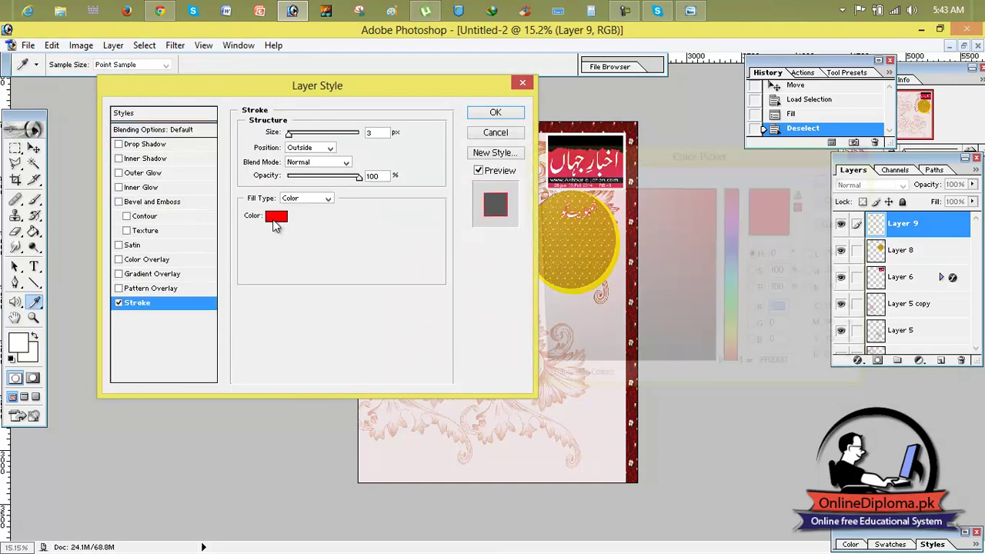
pyautogui.click(533, 190)
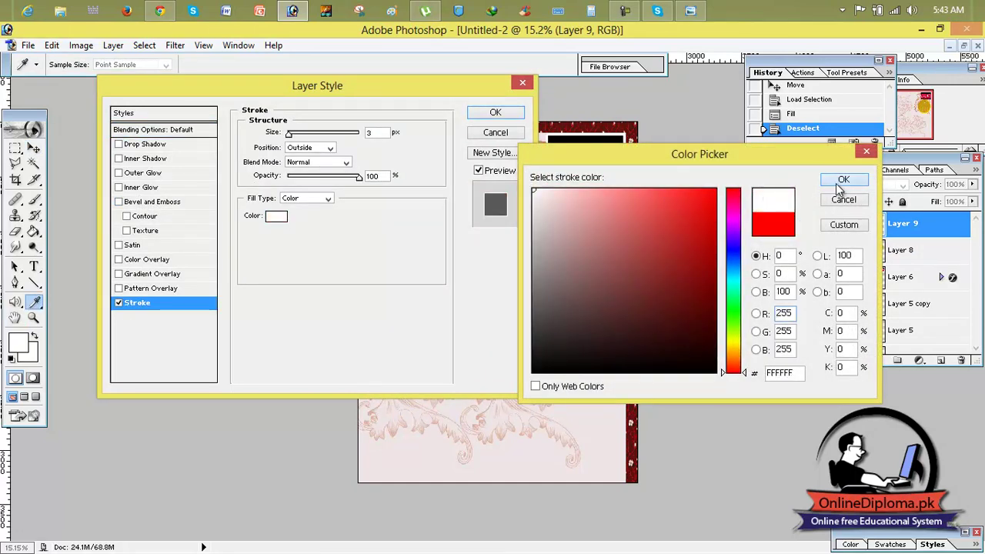
pyautogui.click(843, 179)
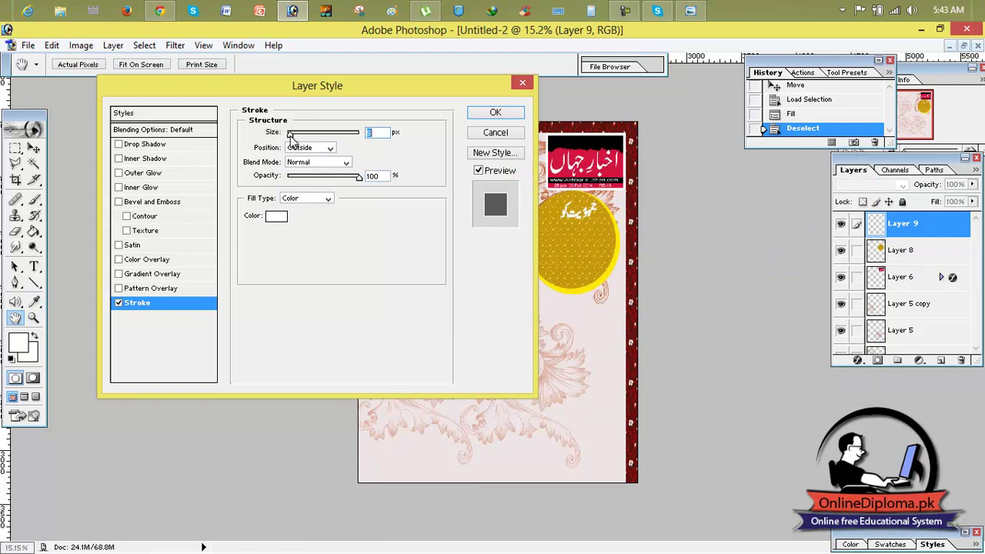
pyautogui.click(495, 112)
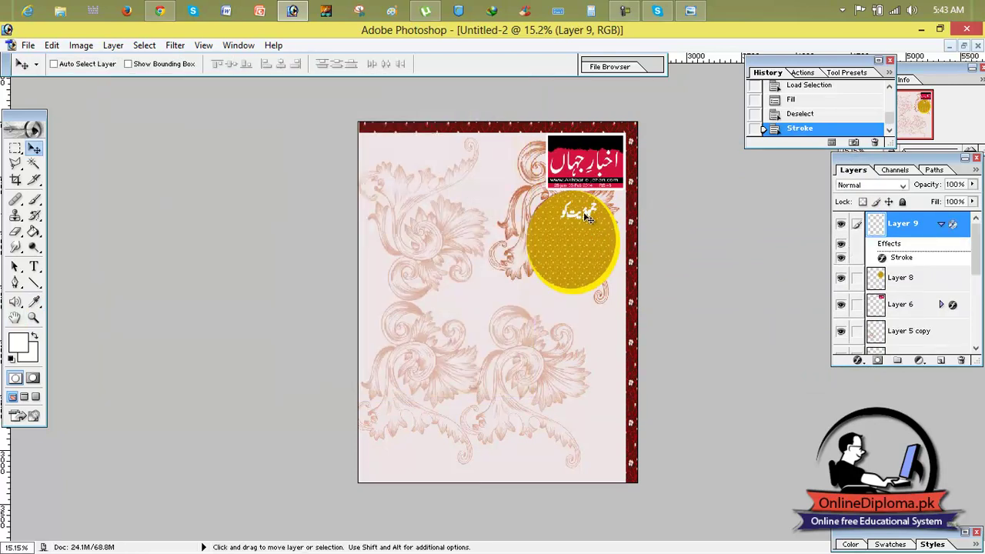
# - Compare with the reference magazine cover and nudge the white headline words on the badge
pyautogui.click(695, 11)
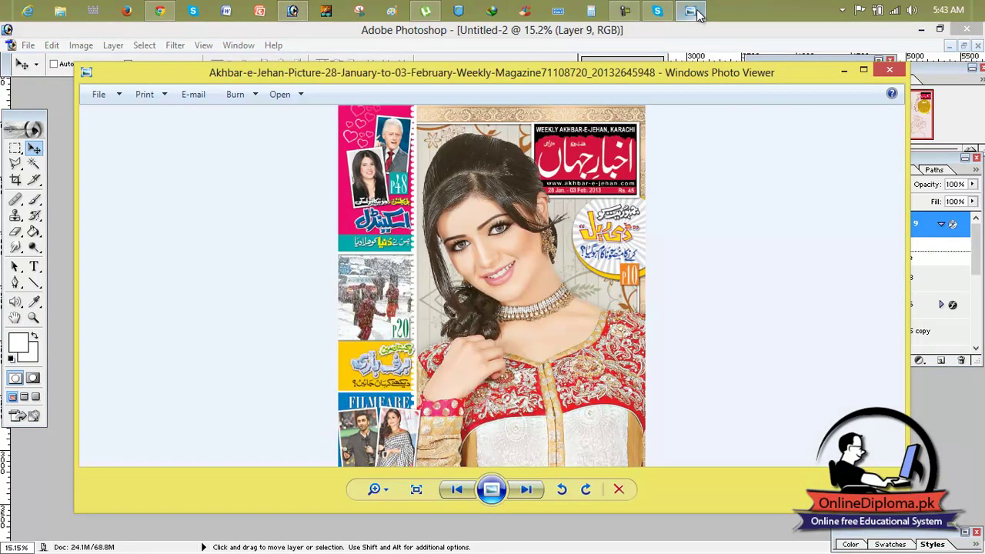
pyautogui.click(695, 12)
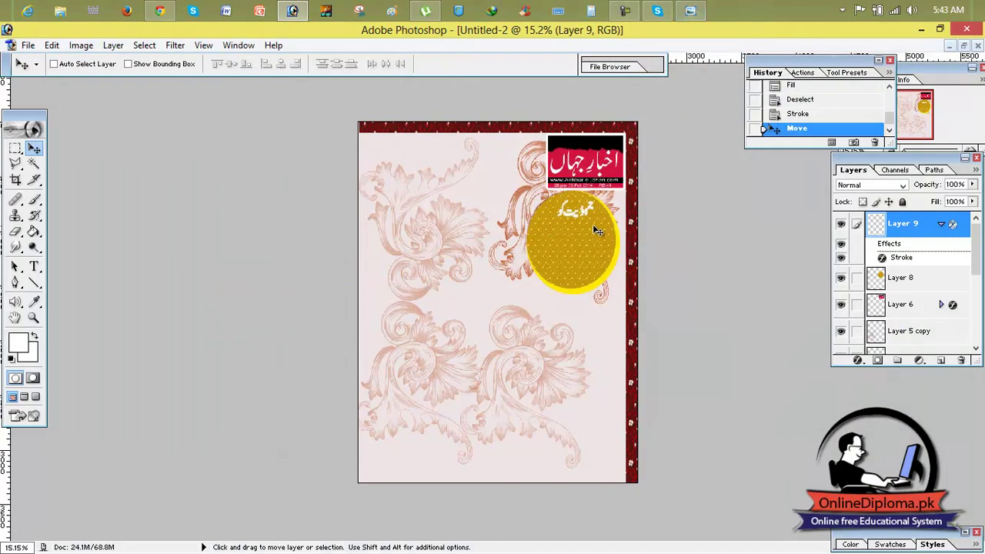
pyautogui.moveTo(582, 216); pyautogui.dragTo(581, 217)
# - Copy the yellow words "ڈی ریل" from cover.eps onto the badge and place them below the white words
pyautogui.click(963, 46)
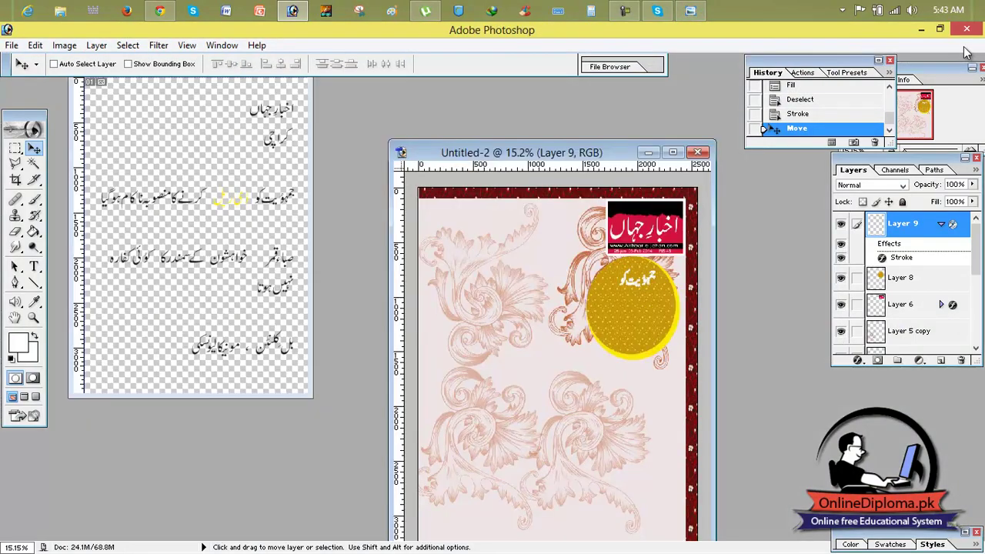
pyautogui.click(15, 148)
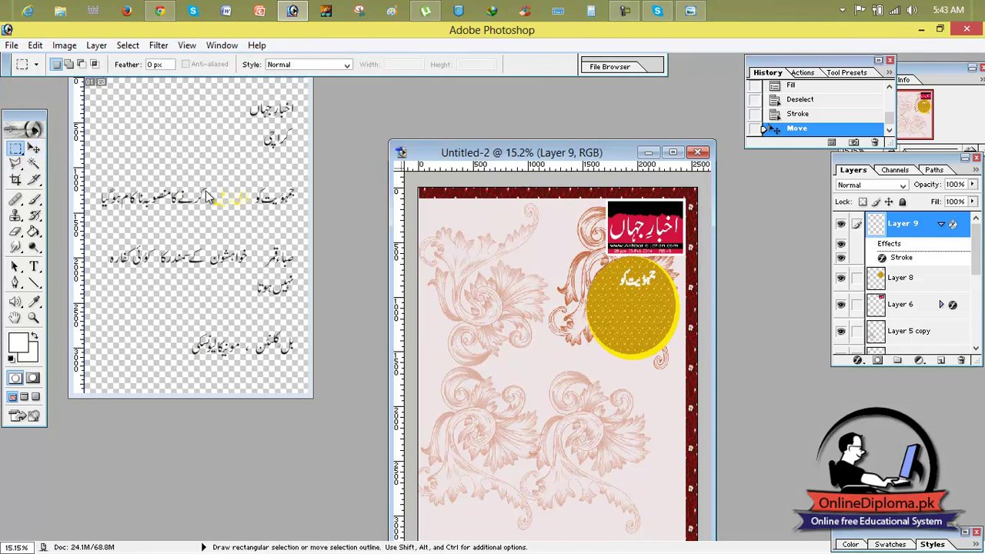
pyautogui.click(235, 194)
pyautogui.moveTo(253, 188)
pyautogui.mouseDown()
pyautogui.moveTo(300, 211)
pyautogui.moveTo(237, 202)
pyautogui.moveTo(577, 278)
pyautogui.moveTo(570, 283)
pyautogui.mouseUp()
pyautogui.click(34, 148)
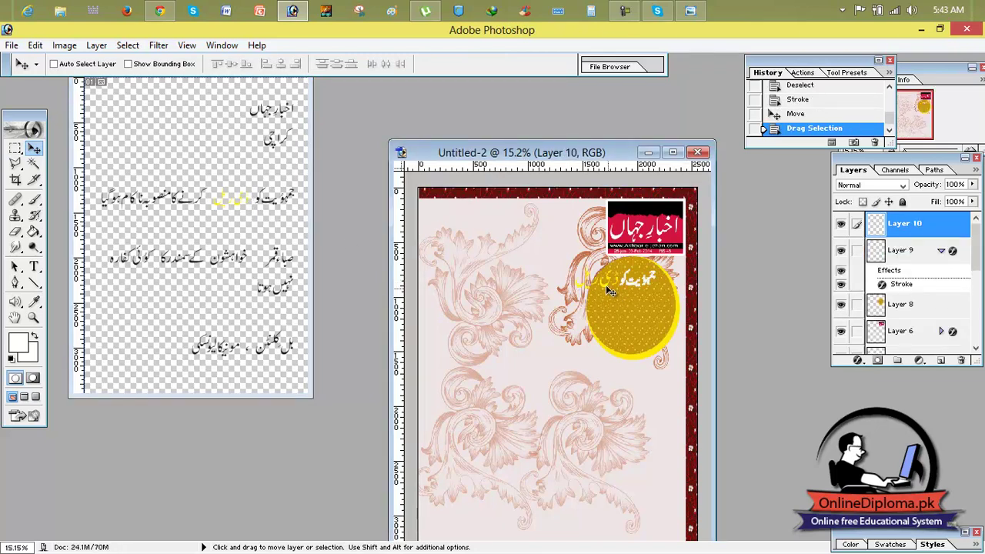
pyautogui.moveTo(622, 300); pyautogui.dragTo(632, 305)
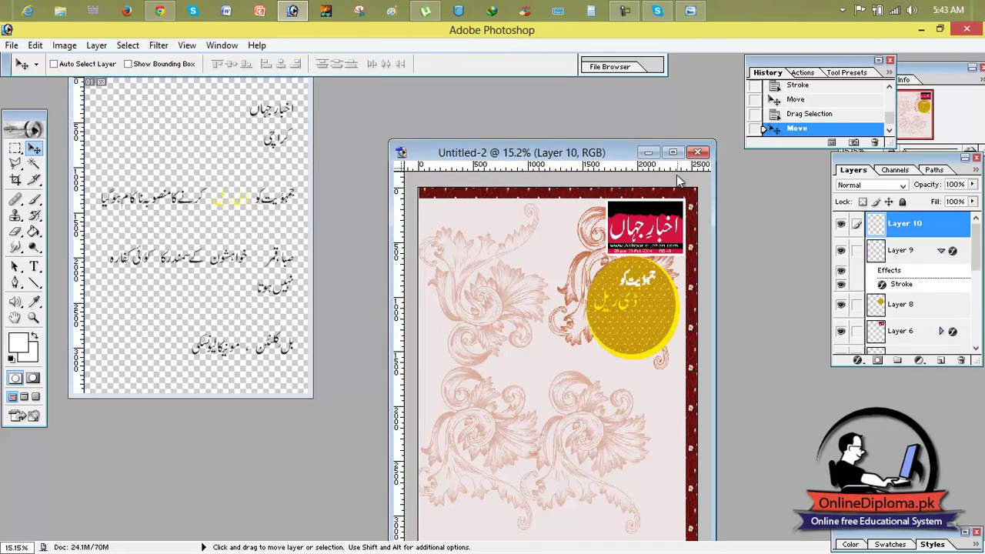
# - Scale the yellow words to about 103.4% width and 90.5% height, apply the transformation and reposition them below the white words
pyautogui.click(672, 152)
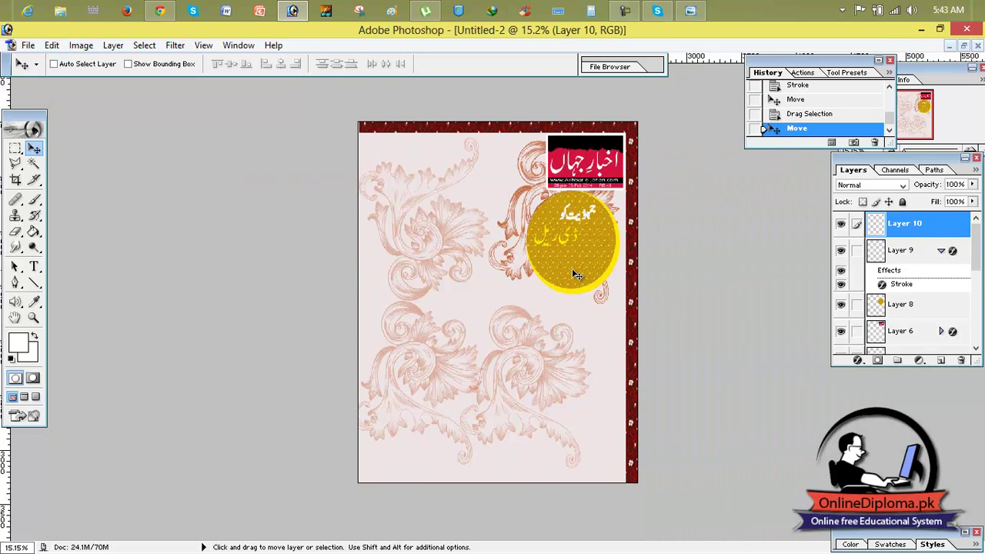
pyautogui.hotkey('ctrl', 't')
pyautogui.moveTo(577, 246)
pyautogui.mouseDown()
pyautogui.moveTo(591, 251)
pyautogui.moveTo(578, 245)
pyautogui.mouseUp()
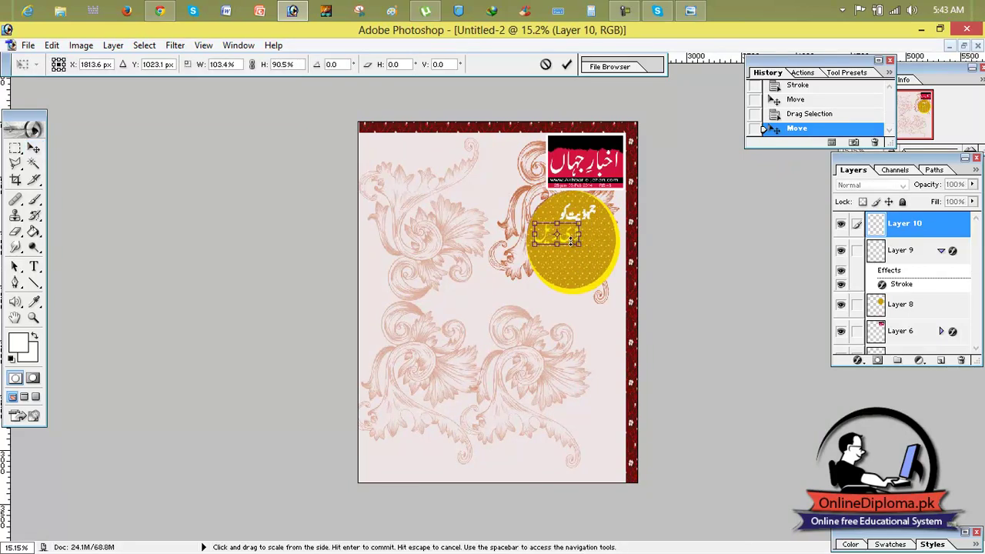
pyautogui.click(33, 148)
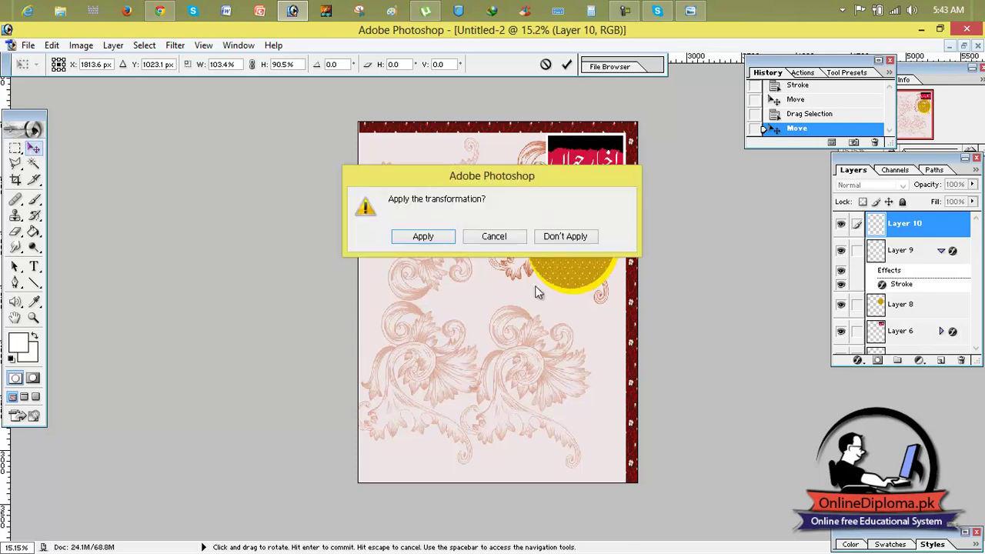
pyautogui.click(437, 237)
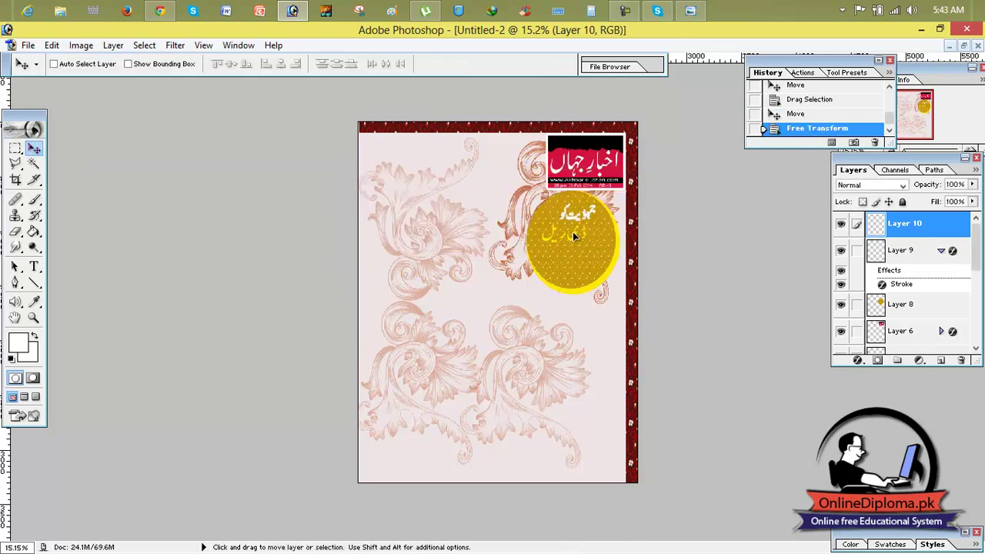
pyautogui.moveTo(573, 232); pyautogui.dragTo(580, 234)
# - Add an outside Stroke layer style in yellow (DFC912) to the yellow words on Layer 10
pyautogui.rightClick(853, 228)
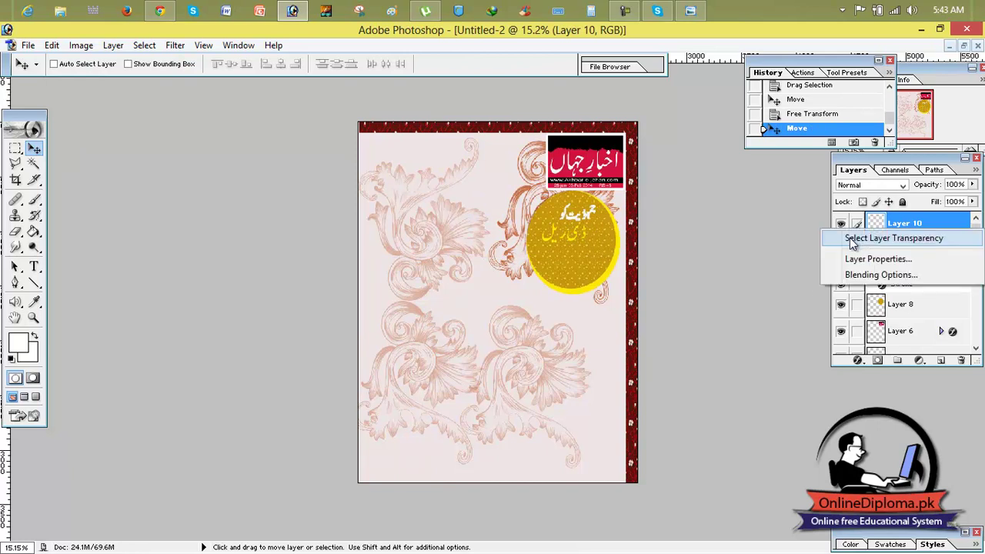
pyautogui.click(879, 275)
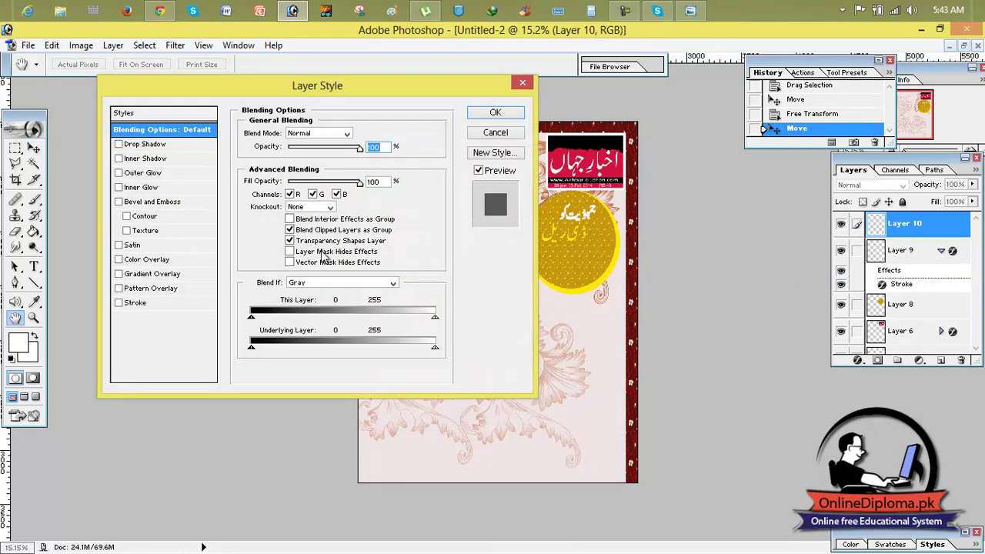
pyautogui.click(146, 289)
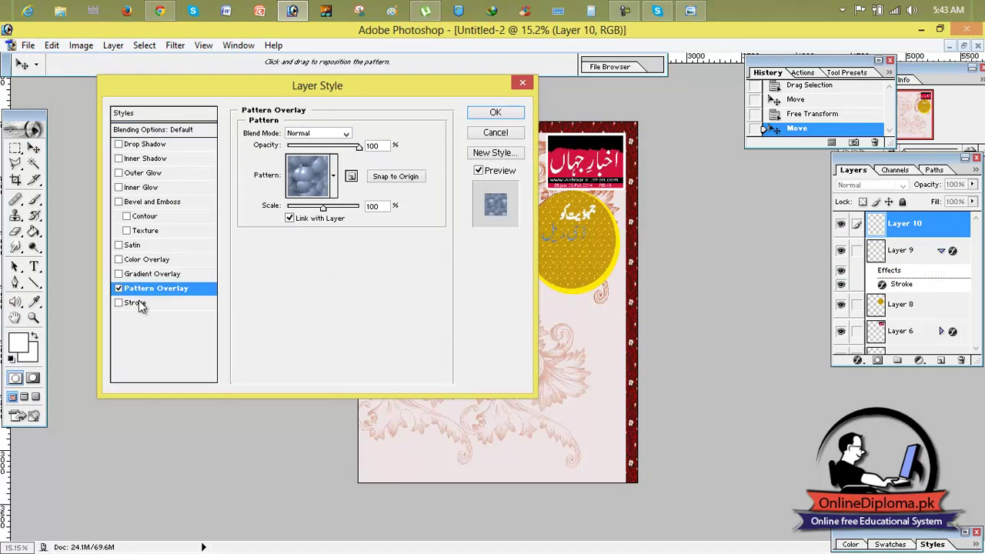
pyautogui.click(140, 303)
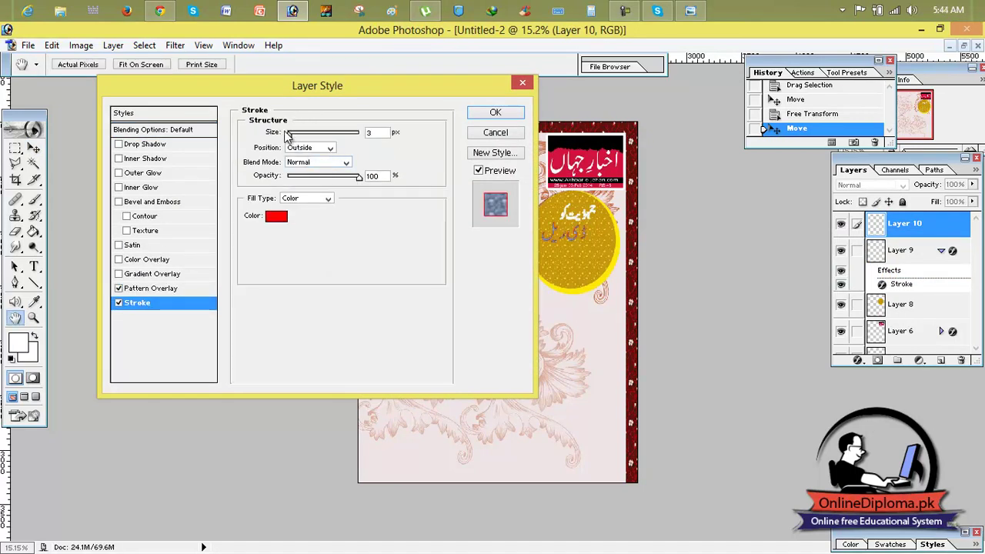
pyautogui.click(275, 215)
pyautogui.moveTo(600, 223)
pyautogui.mouseDown()
pyautogui.moveTo(699, 238)
pyautogui.moveTo(697, 275)
pyautogui.mouseUp()
pyautogui.moveTo(735, 335); pyautogui.dragTo(733, 344)
pyautogui.click(700, 212)
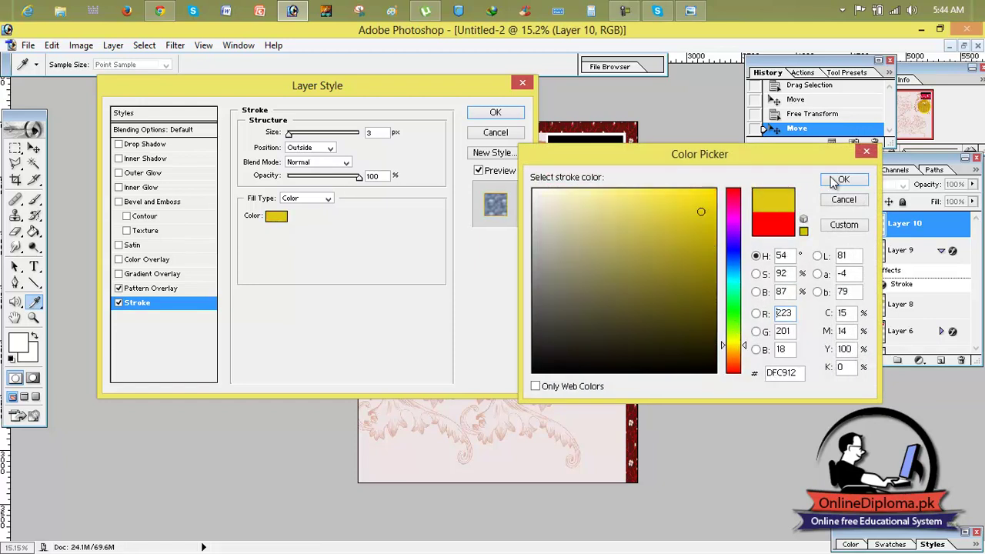
pyautogui.click(843, 179)
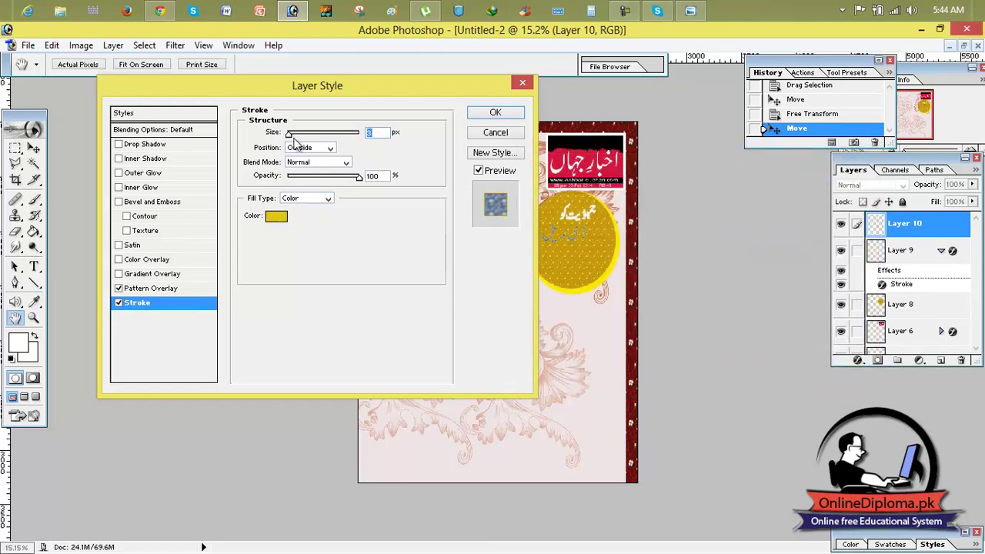
# - Set the stroke size to about 24 px, turn off Pattern Overlay and apply the layer style
pyautogui.moveTo(290, 134); pyautogui.dragTo(301, 135)
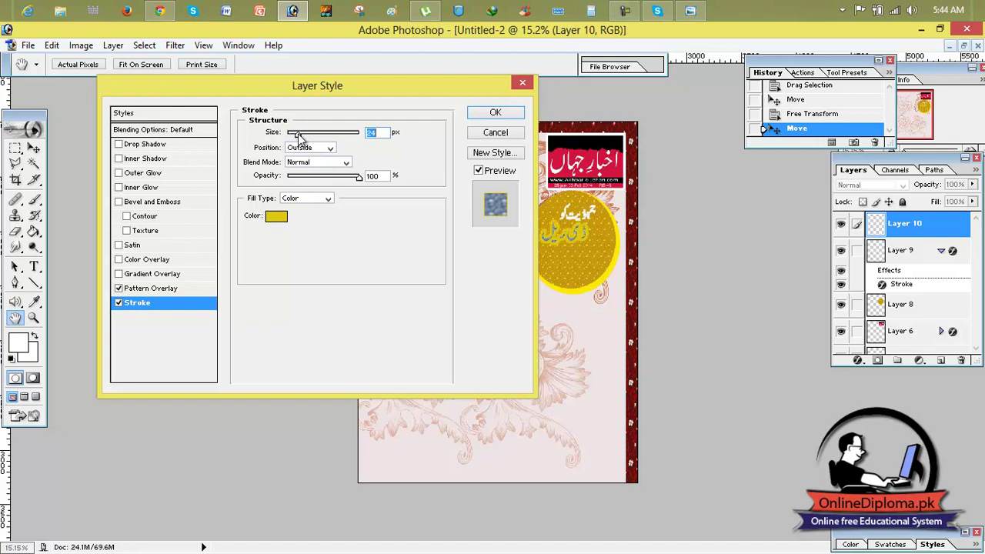
pyautogui.click(120, 289)
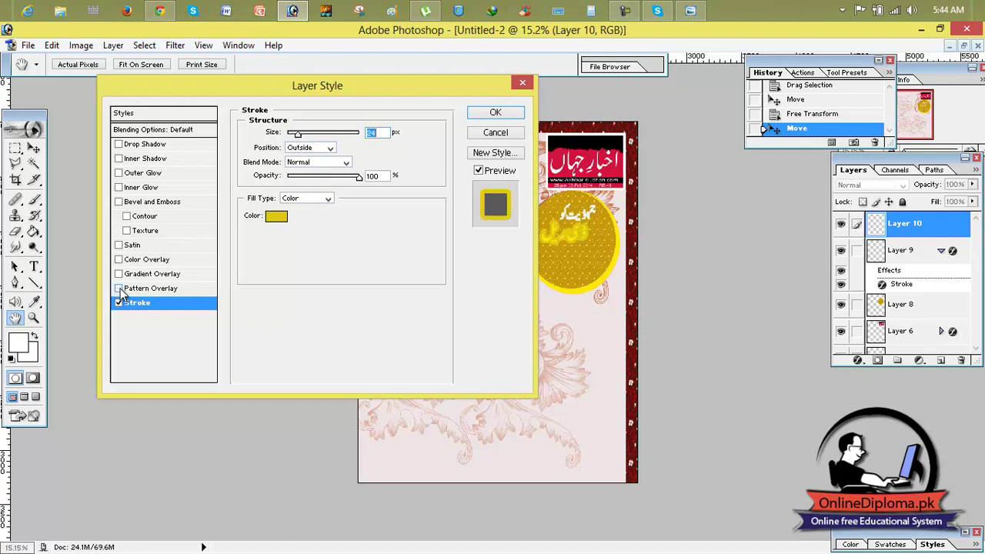
pyautogui.click(498, 113)
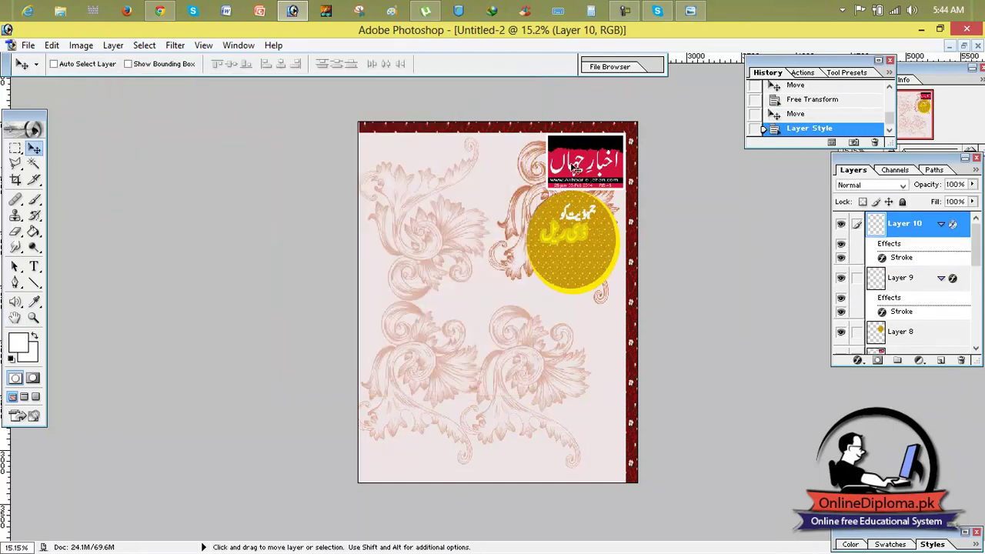
# - Check the reference magazine cover and copy the words "کرنے کا منصوبہ نا کام" from cover.eps onto the badge
pyautogui.click(690, 11)
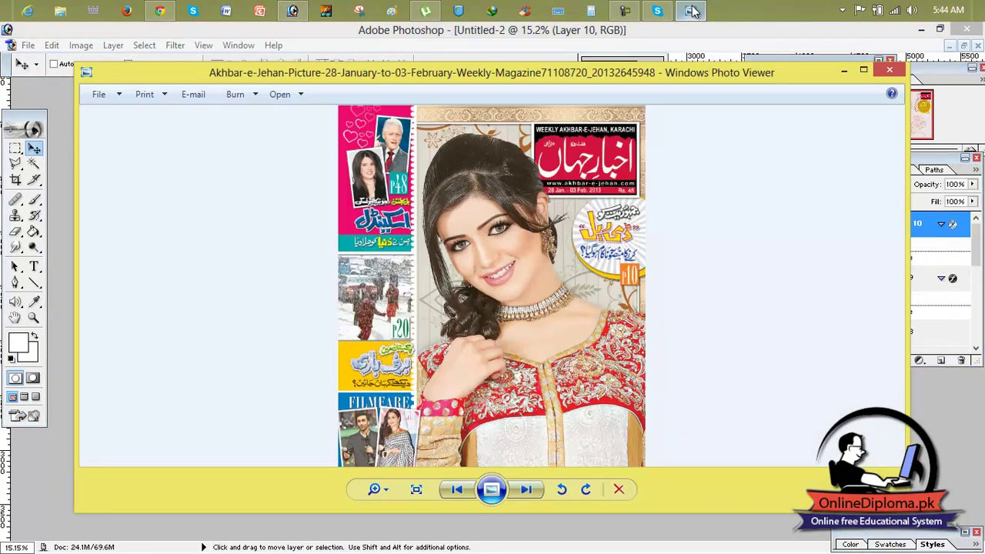
pyautogui.click(690, 10)
pyautogui.moveTo(160, 11)
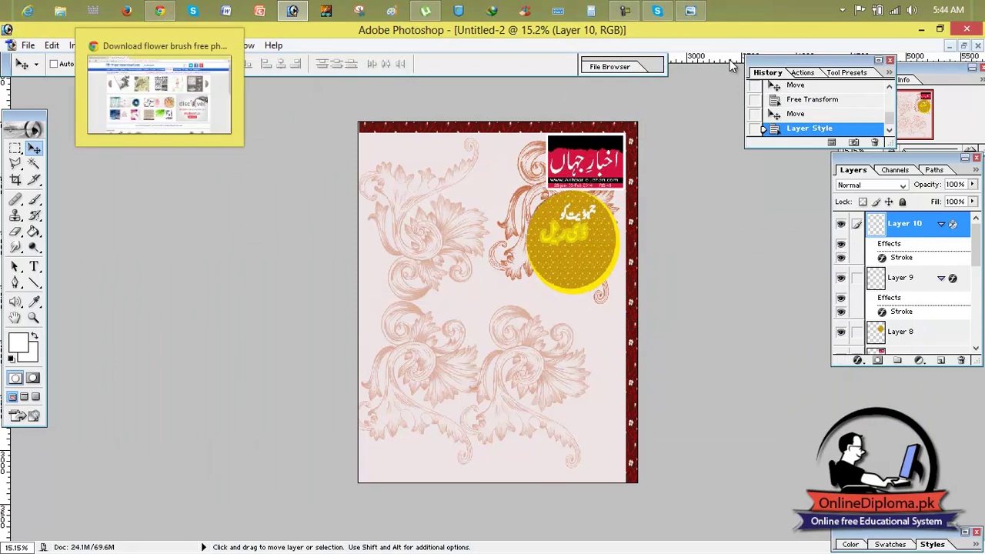
pyautogui.click(963, 47)
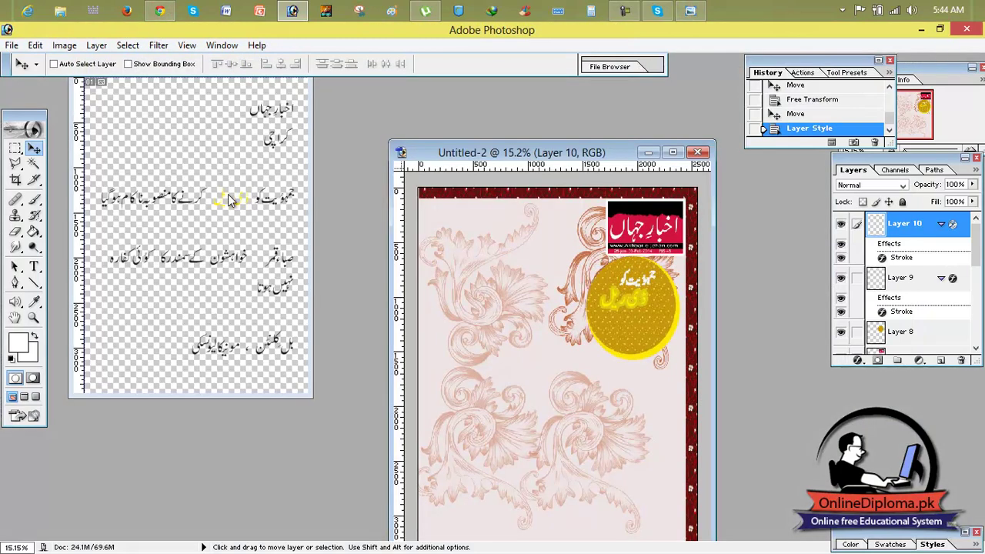
pyautogui.click(15, 151)
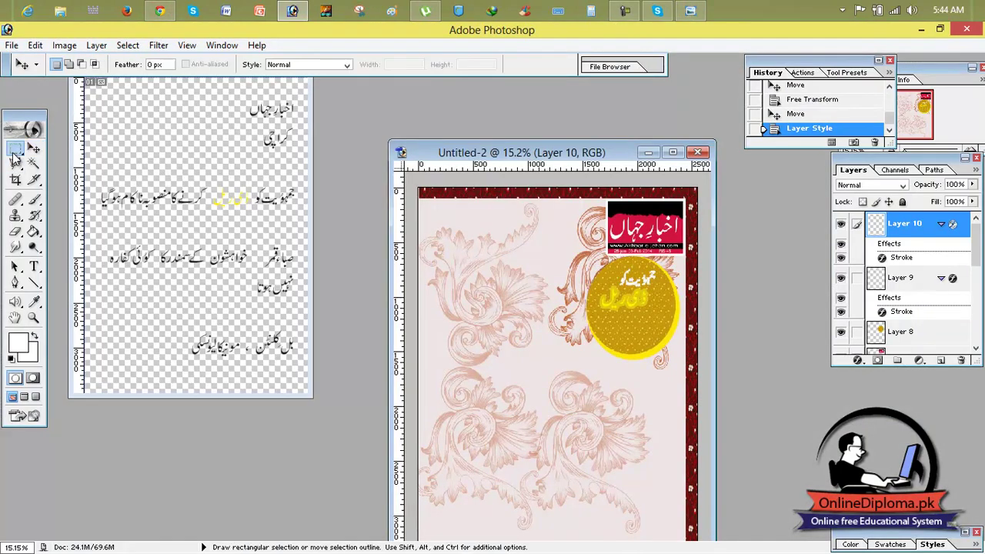
pyautogui.click(107, 199)
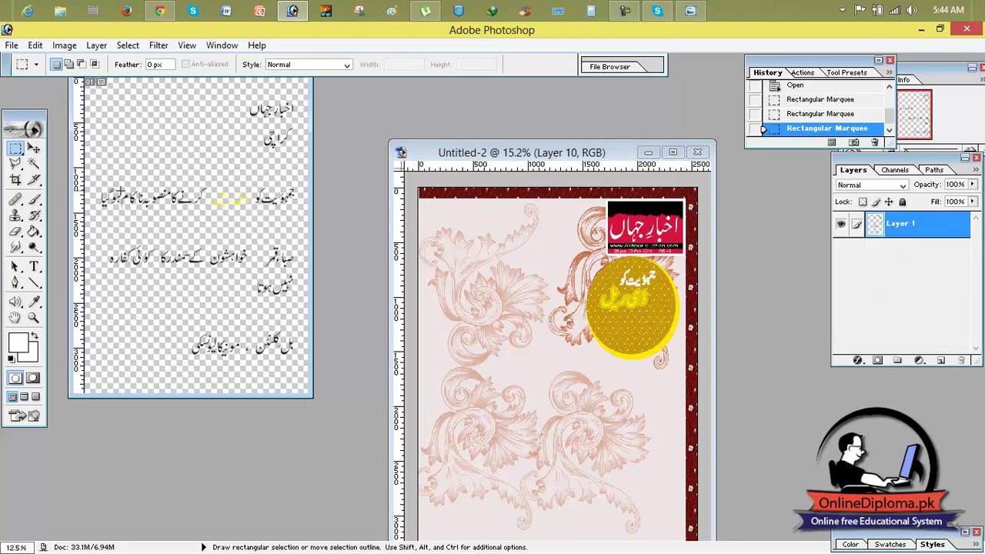
pyautogui.moveTo(161, 206); pyautogui.dragTo(627, 309)
pyautogui.click(34, 148)
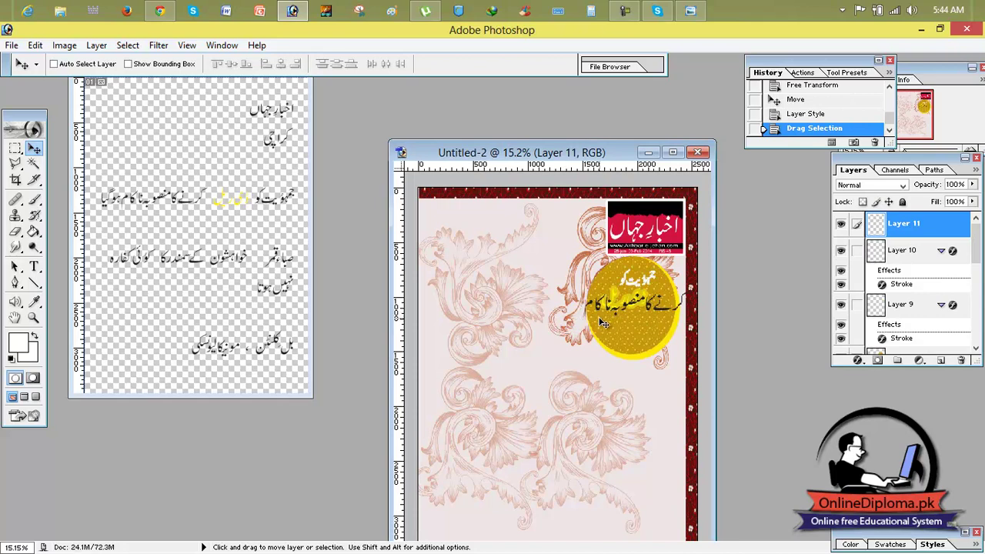
# - Scale the copied black words to about 54.7% width and 74.1% height, apply the transformation and place them below the yellow words
pyautogui.hotkey('ctrl', 't')
pyautogui.moveTo(691, 295); pyautogui.dragTo(641, 299)
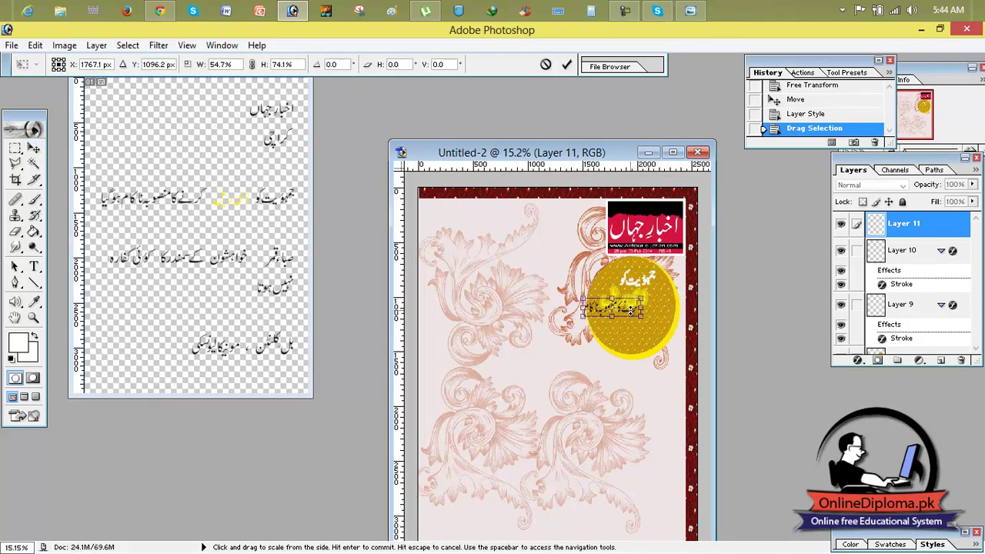
pyautogui.click(33, 147)
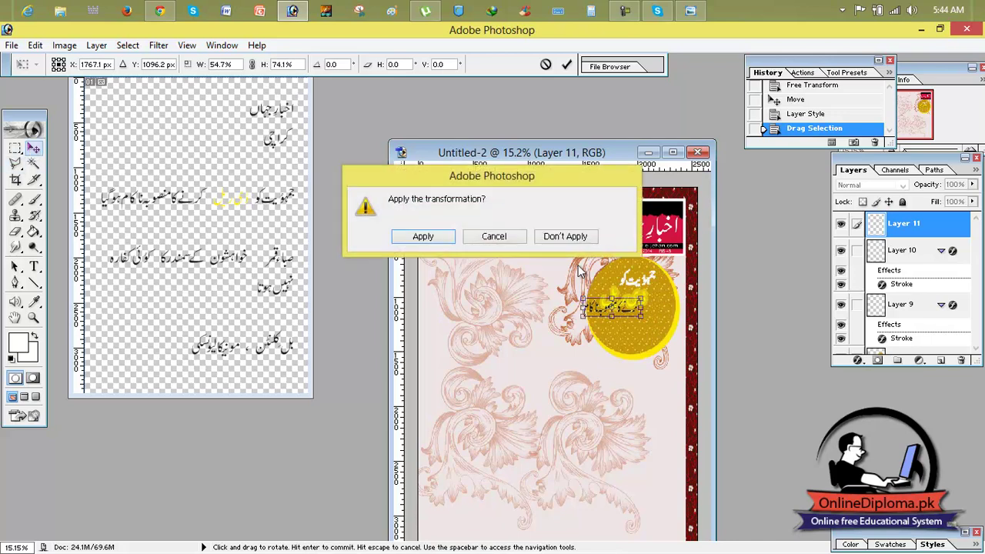
pyautogui.click(445, 236)
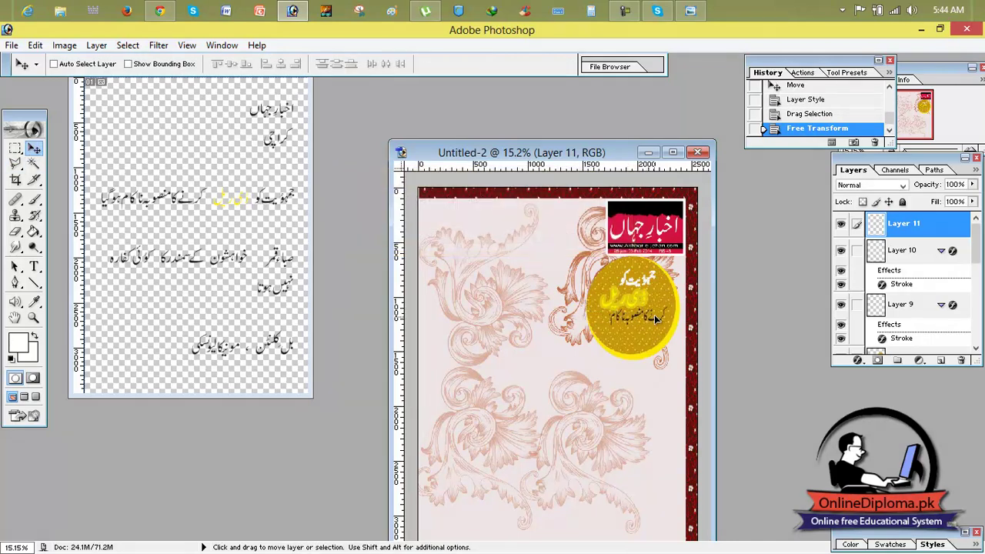
pyautogui.moveTo(654, 315); pyautogui.dragTo(663, 311)
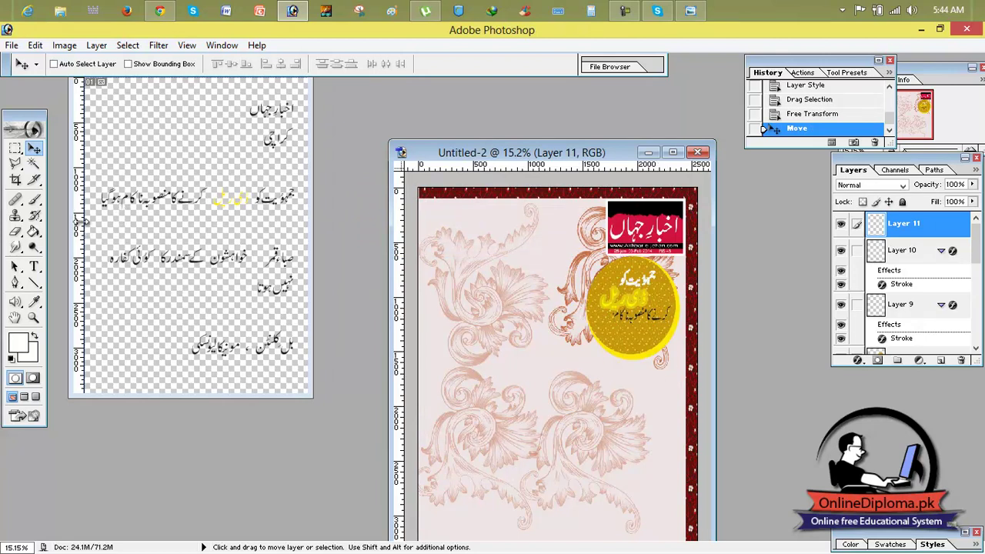
# - Copy the remaining words "ہو گیا" from cover.eps onto the badge and place them below the third headline line
pyautogui.click(15, 148)
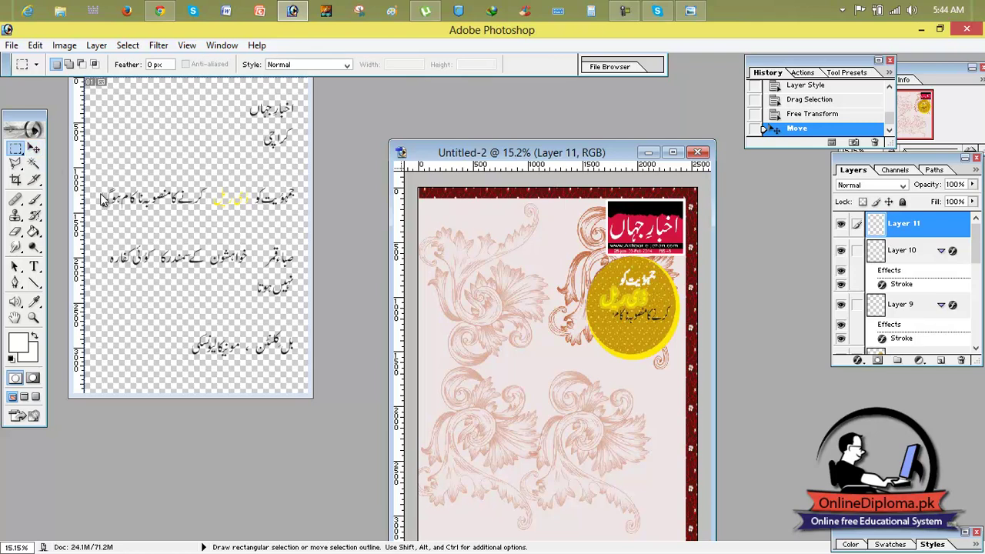
pyautogui.click(98, 191)
pyautogui.moveTo(117, 205); pyautogui.dragTo(616, 332)
pyautogui.click(35, 150)
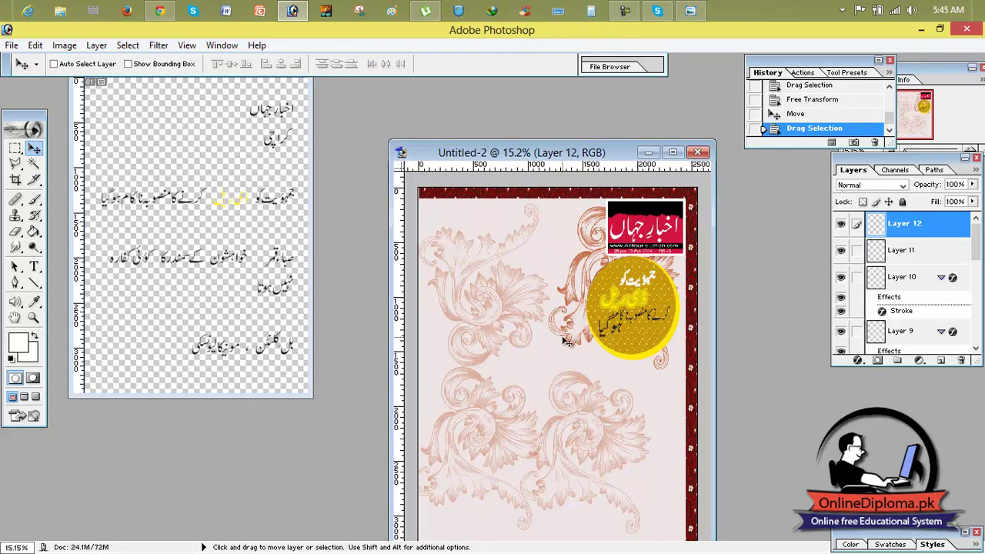
pyautogui.click(673, 151)
pyautogui.moveTo(571, 266); pyautogui.dragTo(568, 278)
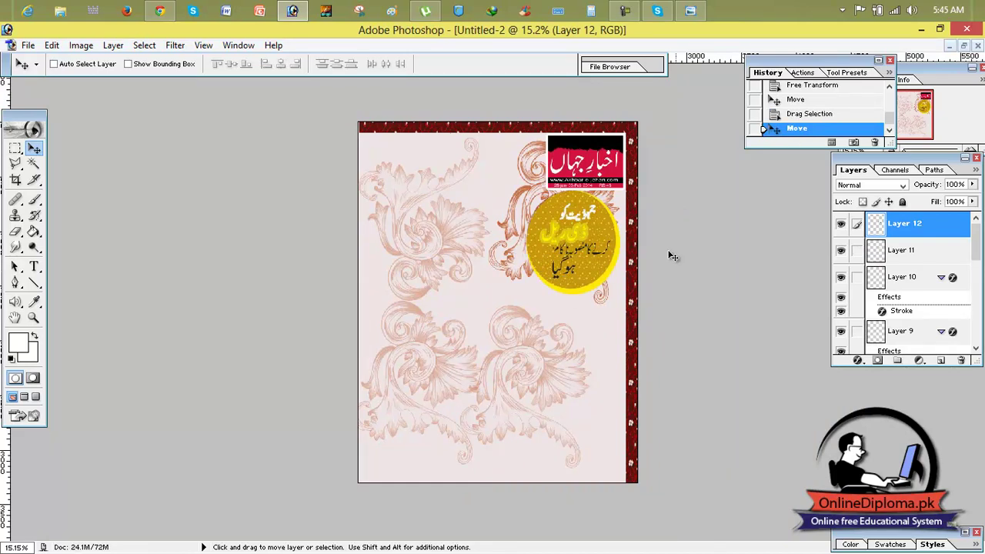
# - Fill the bottom headline words on Layer 12 with the white foreground colour and deselect
pyautogui.keyDown('ctrl'); pyautogui.click(906, 231); pyautogui.keyUp('ctrl')
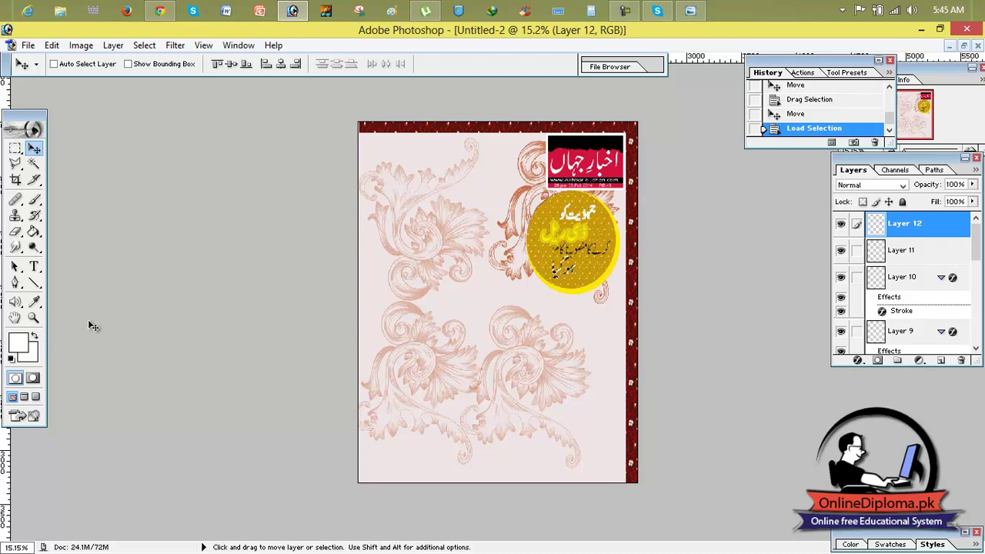
pyautogui.hotkey('alt', 'BackSpace')
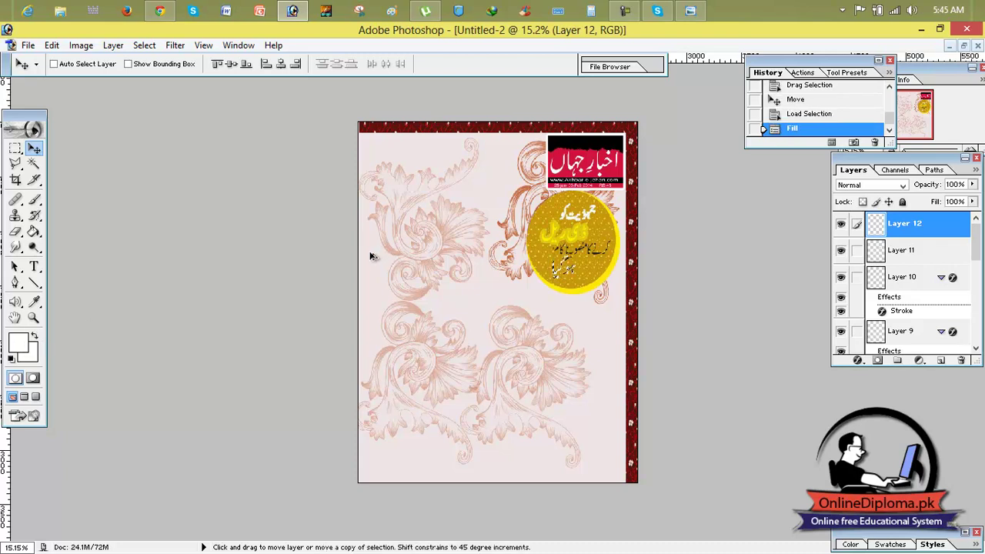
pyautogui.hotkey('ctrl', 'd')
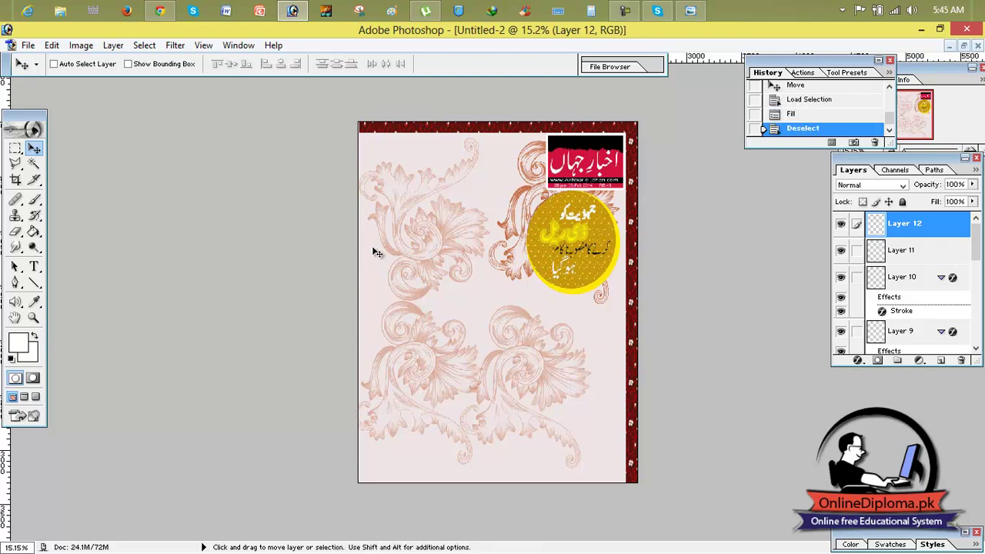
# - Load the third-line words on Layer 11 as a selection, fill them with white and deselect
pyautogui.doubleClick(902, 250)
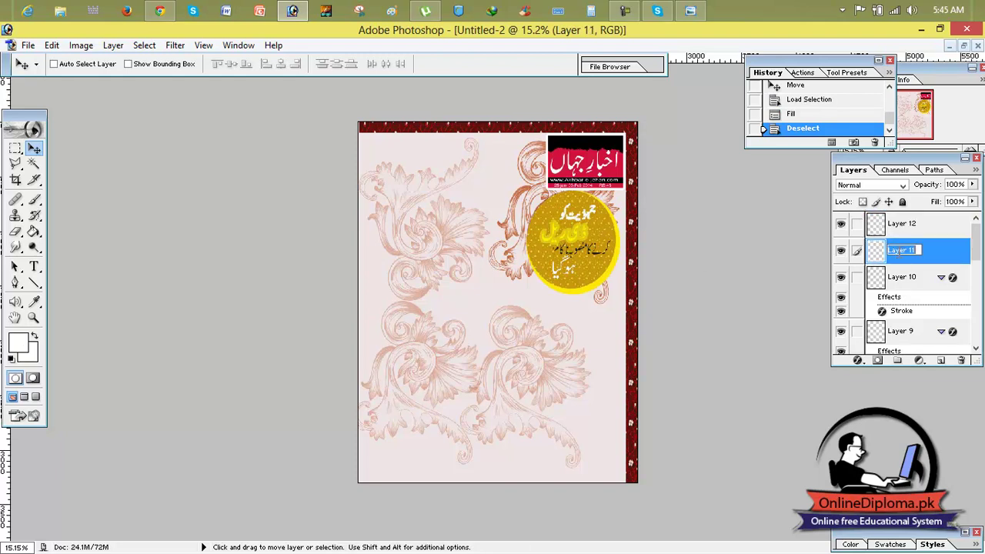
pyautogui.press('Return')
pyautogui.keyDown('ctrl'); pyautogui.click(927, 255); pyautogui.keyUp('ctrl')
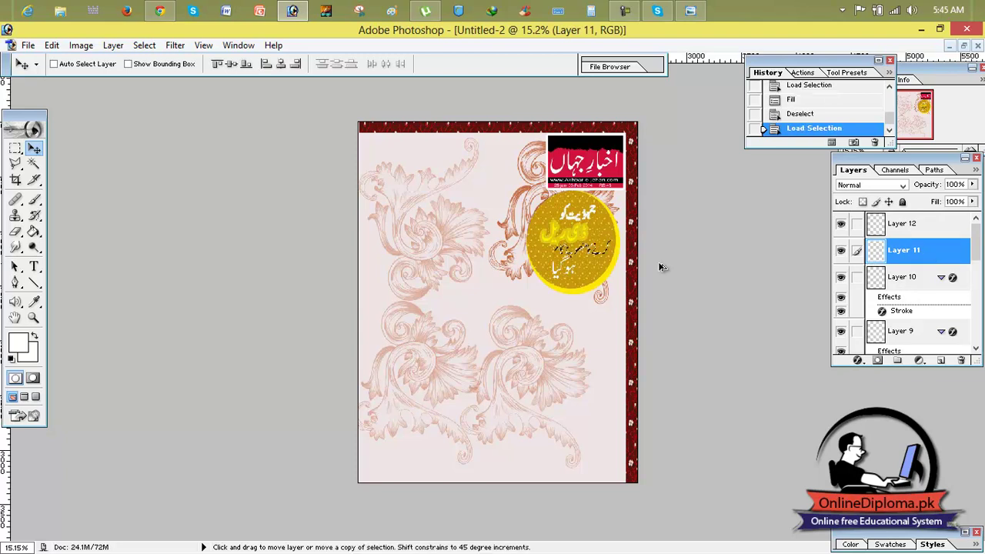
pyautogui.hotkey('alt', 'BackSpace')
pyautogui.hotkey('ctrl', 'd')
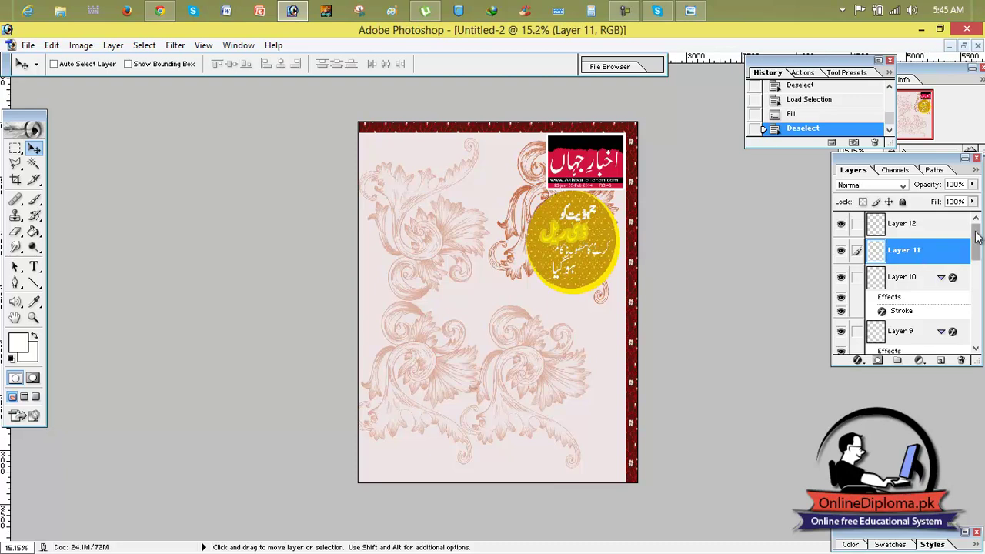
# - Scale the badge on Layer 8 to about 96.2% width and 113.9% height, apply it and compare with the reference cover
pyautogui.moveTo(976, 241); pyautogui.dragTo(976, 256)
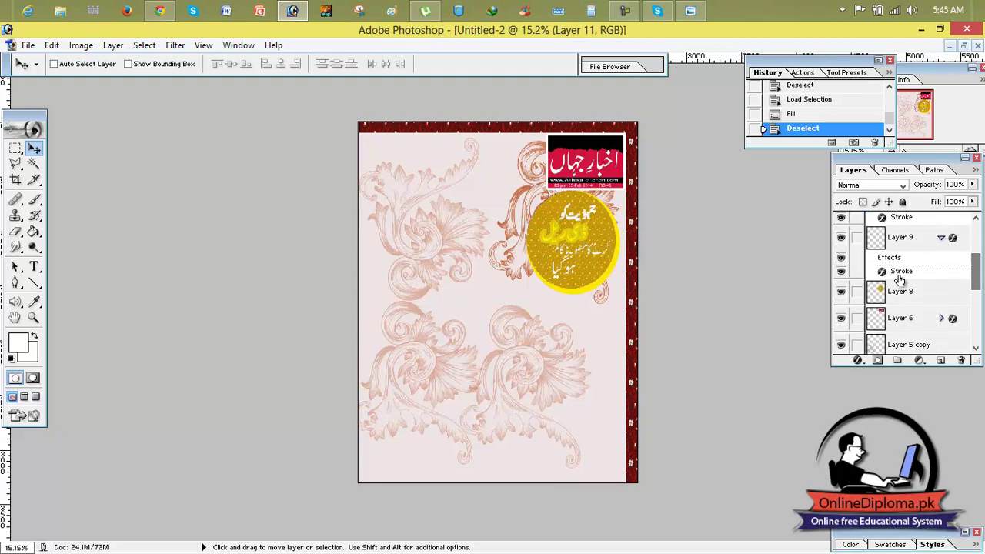
pyautogui.click(894, 297)
pyautogui.hotkey('ctrl', 't')
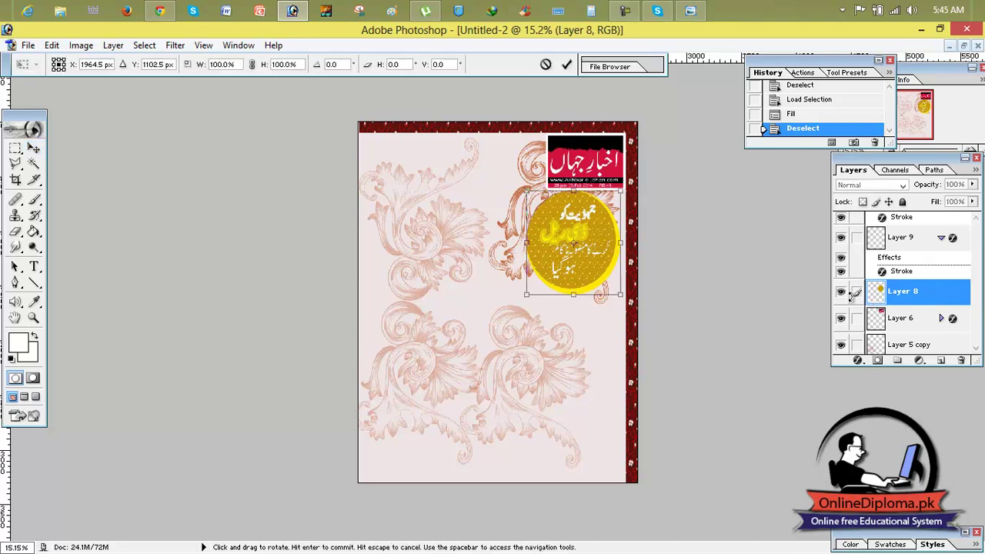
pyautogui.moveTo(527, 244); pyautogui.dragTo(533, 244)
pyautogui.moveTo(574, 302); pyautogui.dragTo(575, 309)
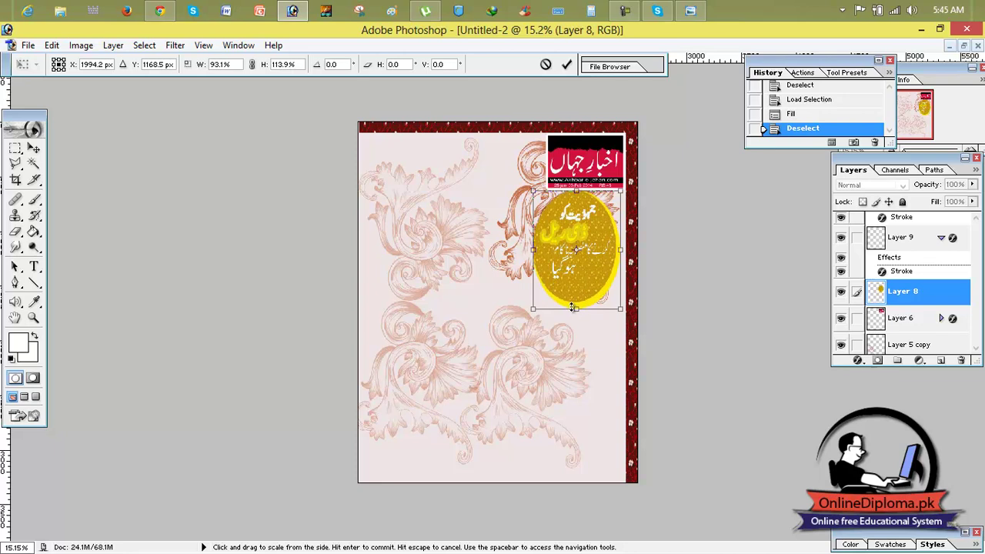
pyautogui.moveTo(531, 251); pyautogui.dragTo(528, 251)
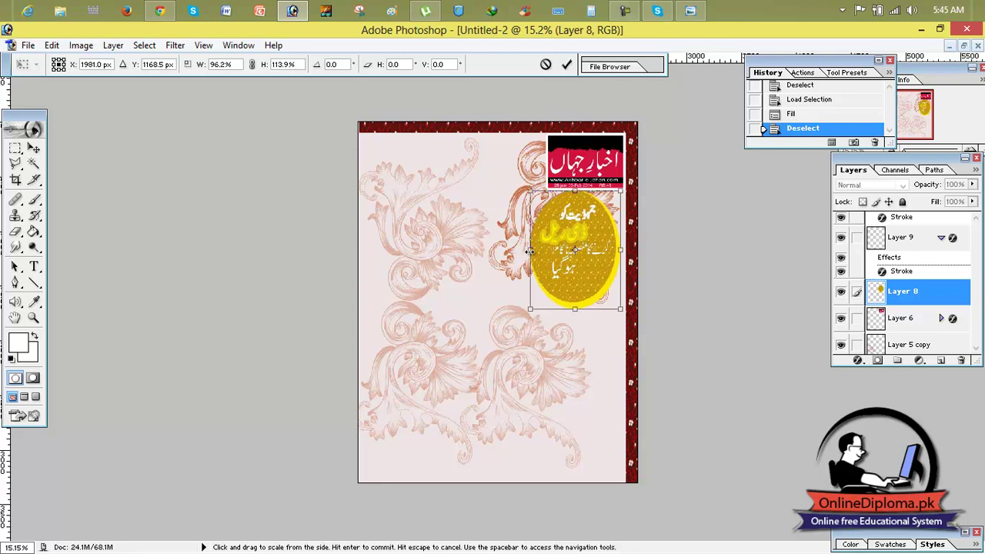
pyautogui.click(571, 66)
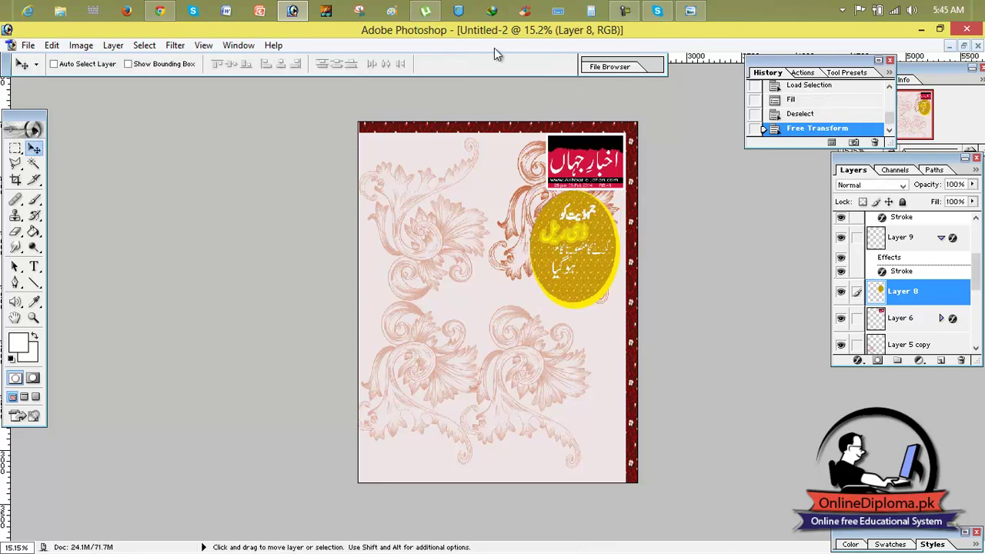
pyautogui.click(703, 12)
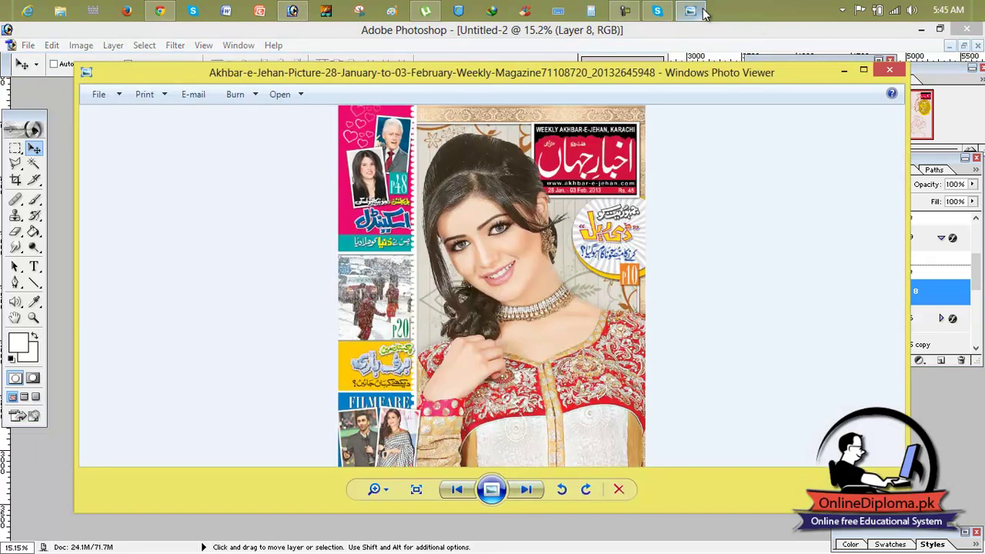
pyautogui.click(703, 12)
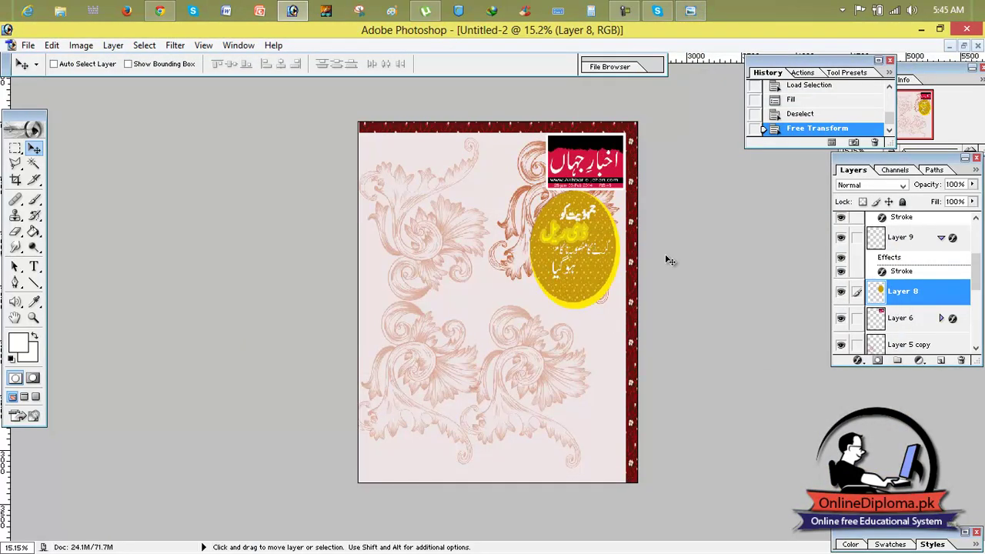
# - Draw a small square selection over the badge's lower edge on Layer 8 and fill it with red F92300
pyautogui.click(16, 148)
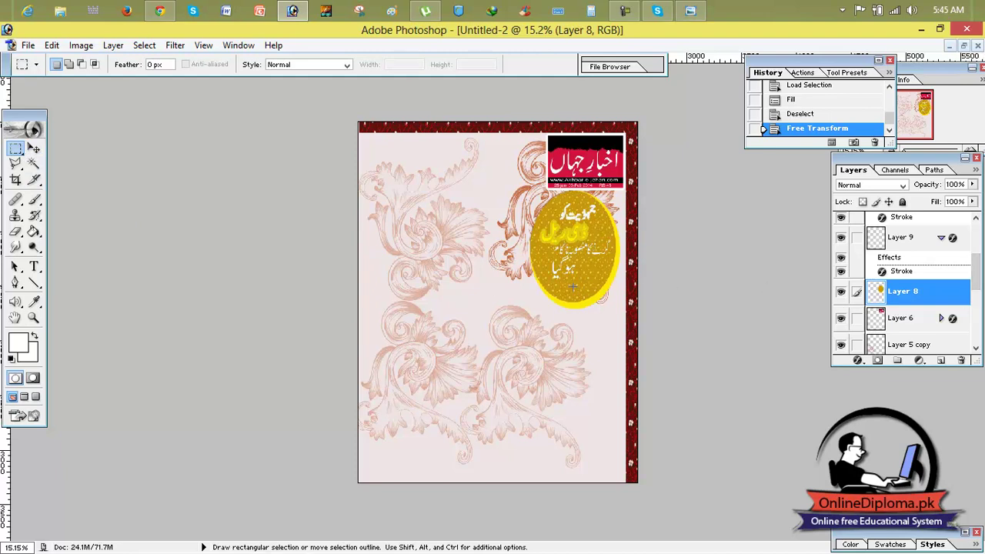
pyautogui.moveTo(600, 315); pyautogui.dragTo(598, 316)
pyautogui.click(21, 346)
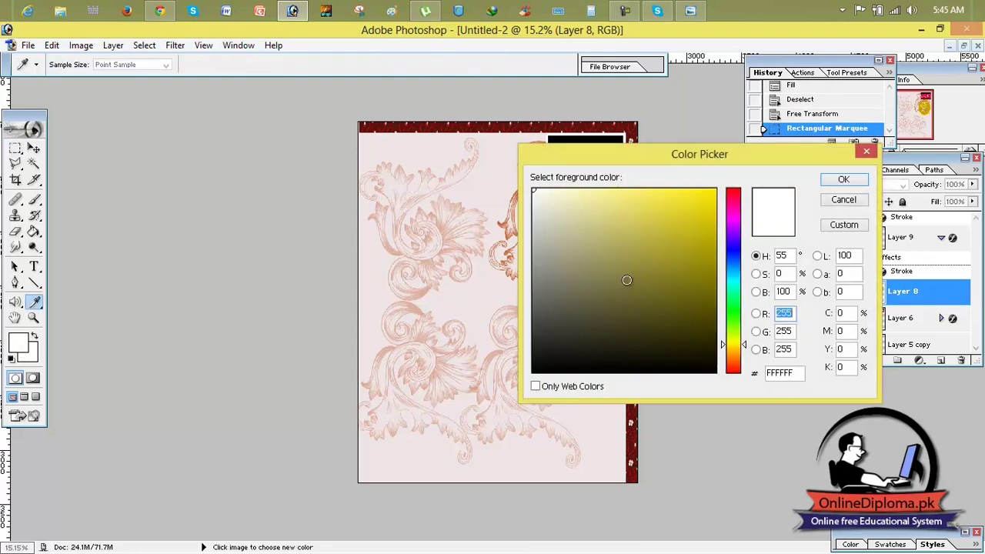
pyautogui.moveTo(724, 344); pyautogui.dragTo(727, 372)
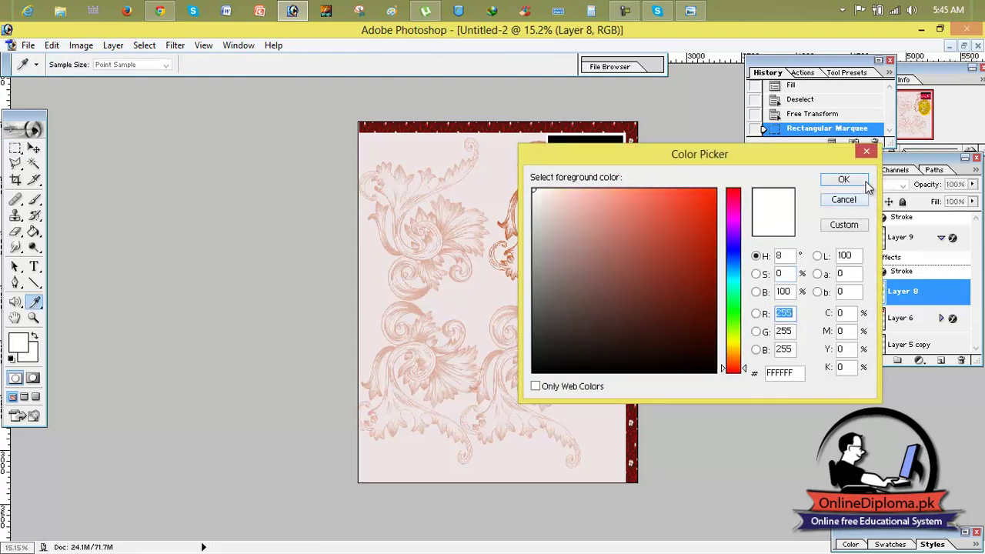
pyautogui.click(855, 180)
pyautogui.hotkey('alt', 'BackSpace')
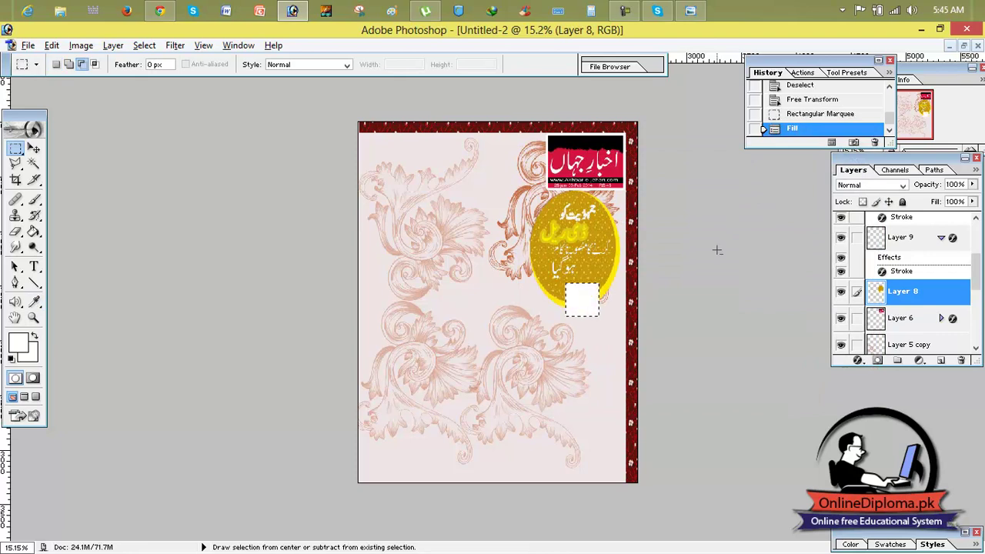
pyautogui.click(24, 344)
pyautogui.moveTo(681, 355)
pyautogui.mouseDown()
pyautogui.moveTo(690, 358)
pyautogui.moveTo(719, 241)
pyautogui.moveTo(716, 193)
pyautogui.mouseUp()
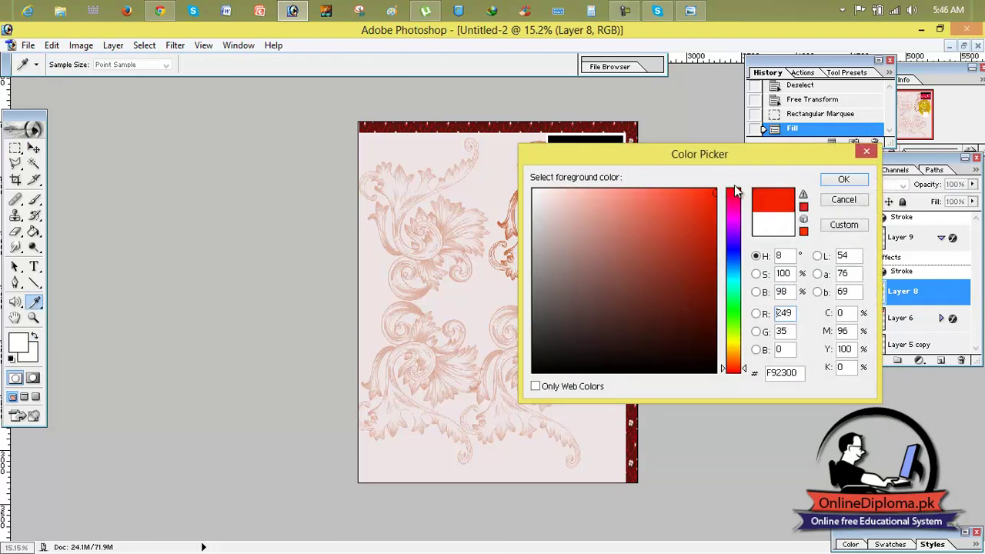
pyautogui.click(843, 181)
pyautogui.hotkey('alt', 'BackSpace')
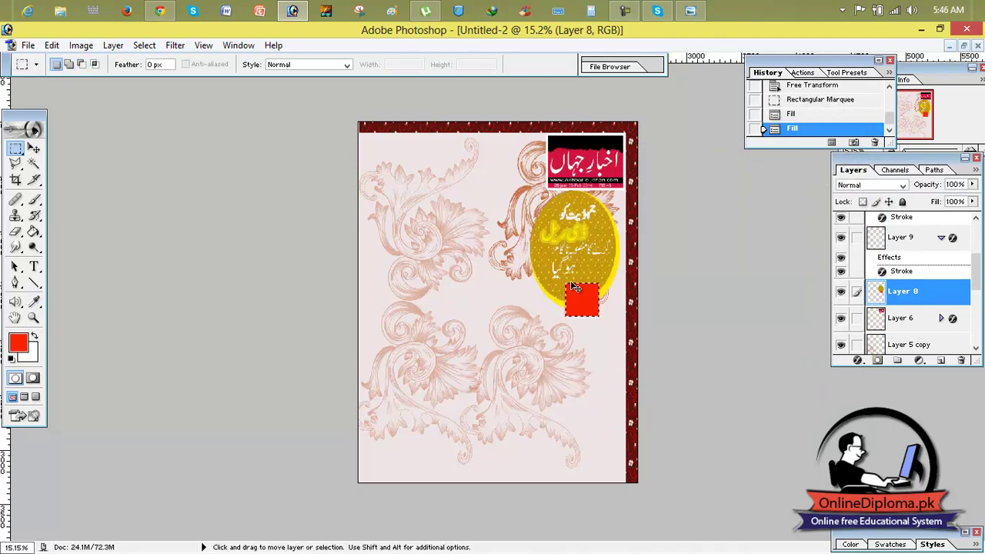
# - Shorten the red square on the badge's lower edge with Free Transform and apply it
pyautogui.hotkey('ctrl', 't')
pyautogui.moveTo(583, 317); pyautogui.dragTo(583, 314)
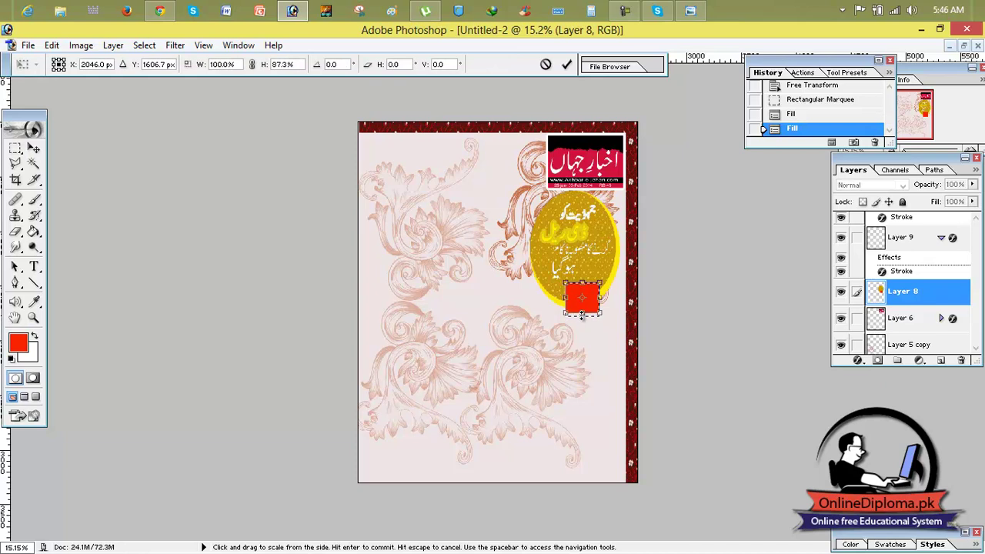
pyautogui.click(567, 64)
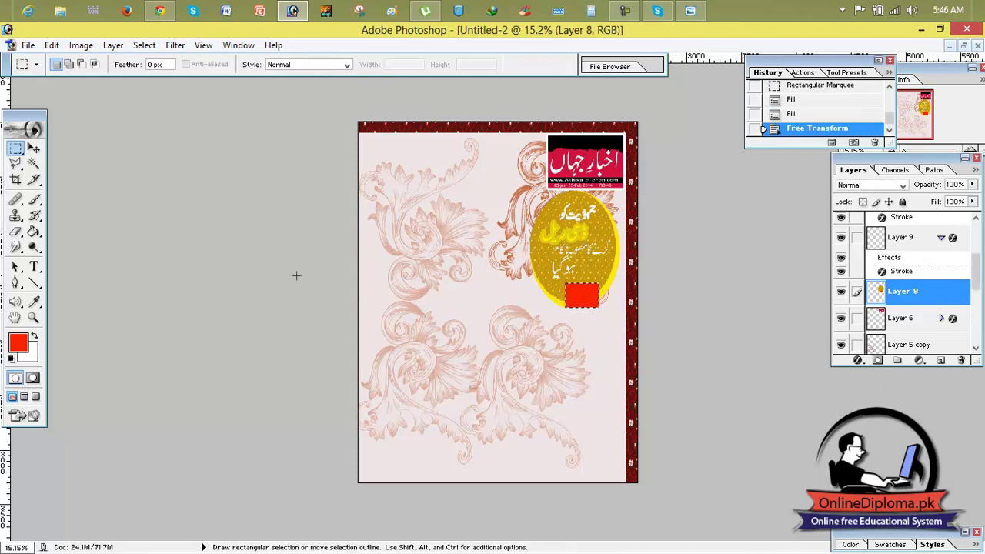
# - Add the text "p10" in red Arial Regular at 34.48 pt over the lower ornament on the page
pyautogui.click(34, 266)
pyautogui.click(434, 332)
pyautogui.write('p10')
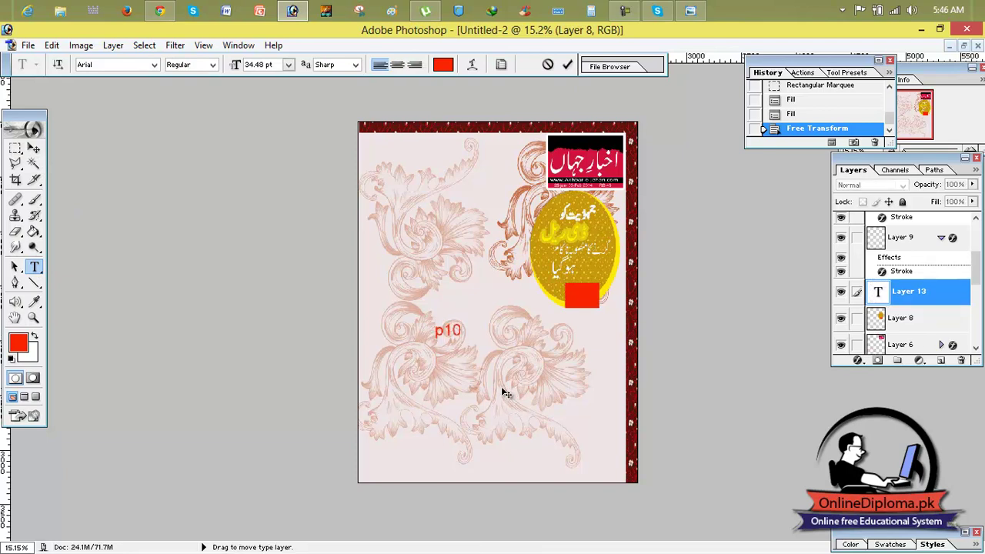
pyautogui.click(33, 147)
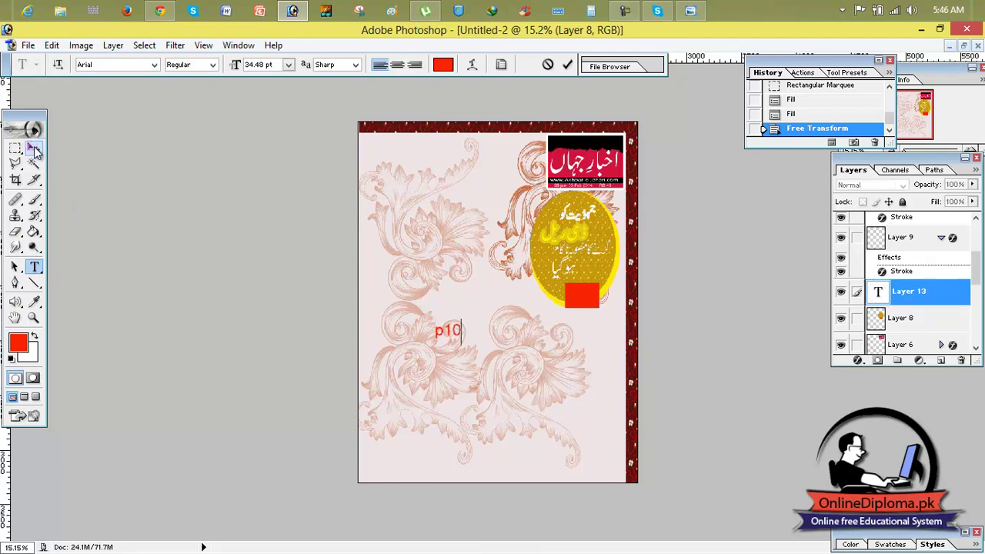
pyautogui.click(34, 266)
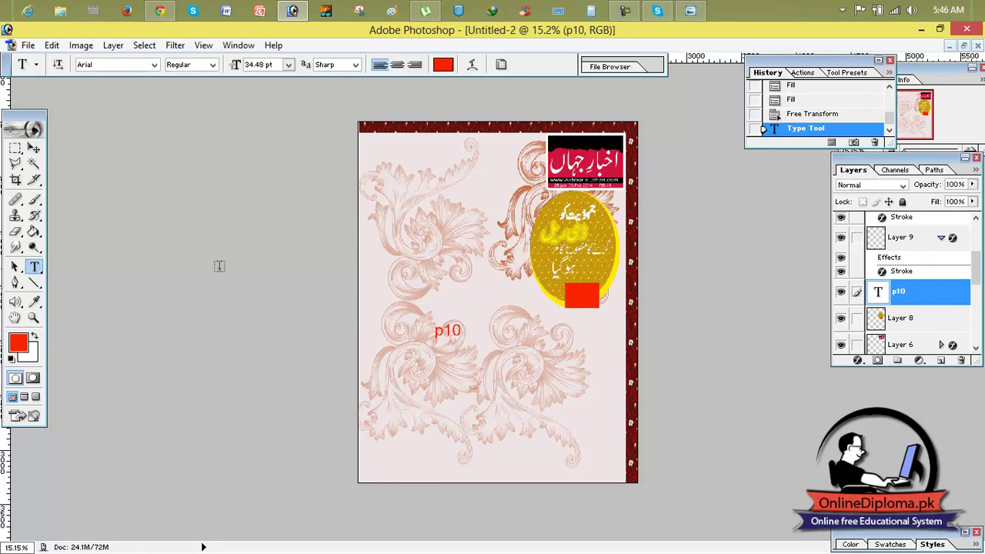
pyautogui.moveTo(465, 332); pyautogui.dragTo(333, 332)
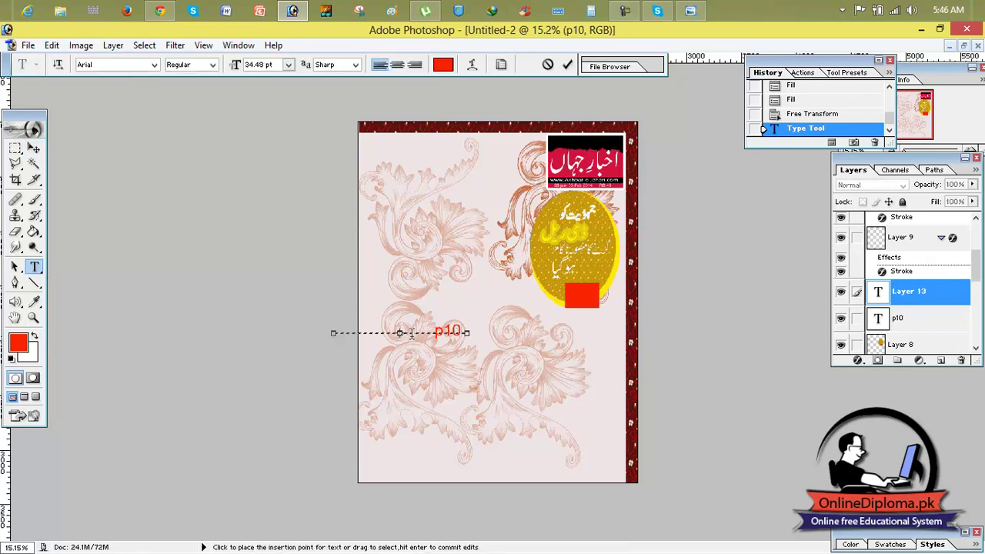
pyautogui.click(547, 64)
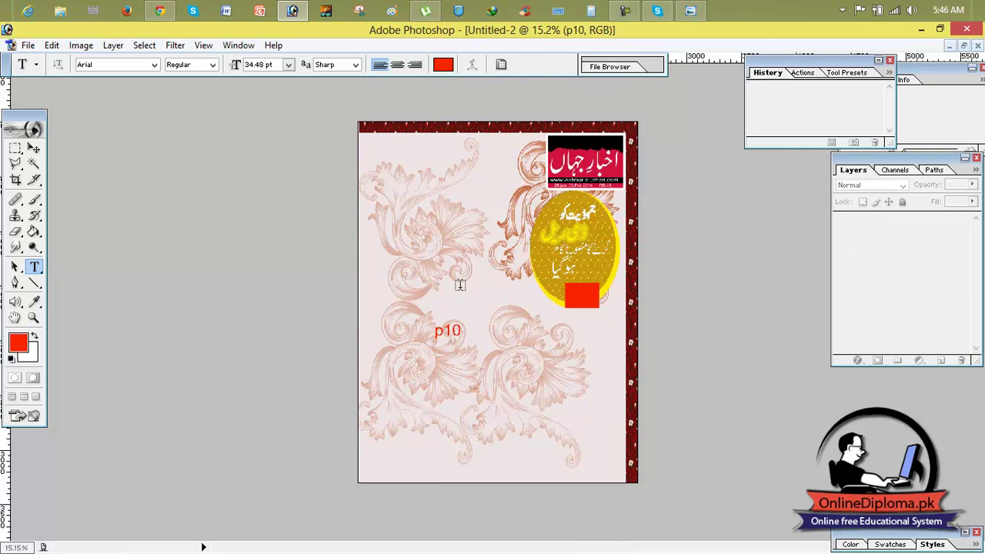
pyautogui.click(34, 149)
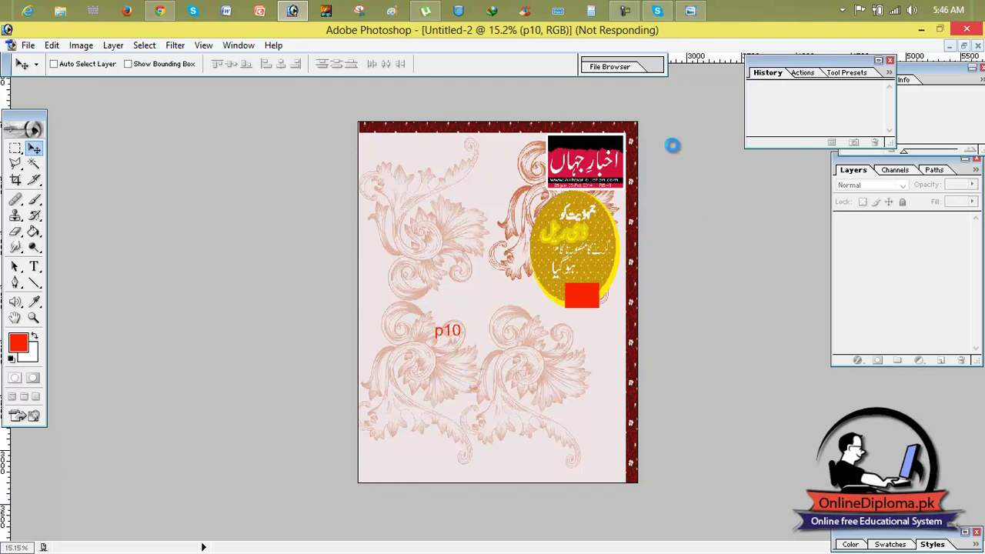
pyautogui.moveTo(704, 5)
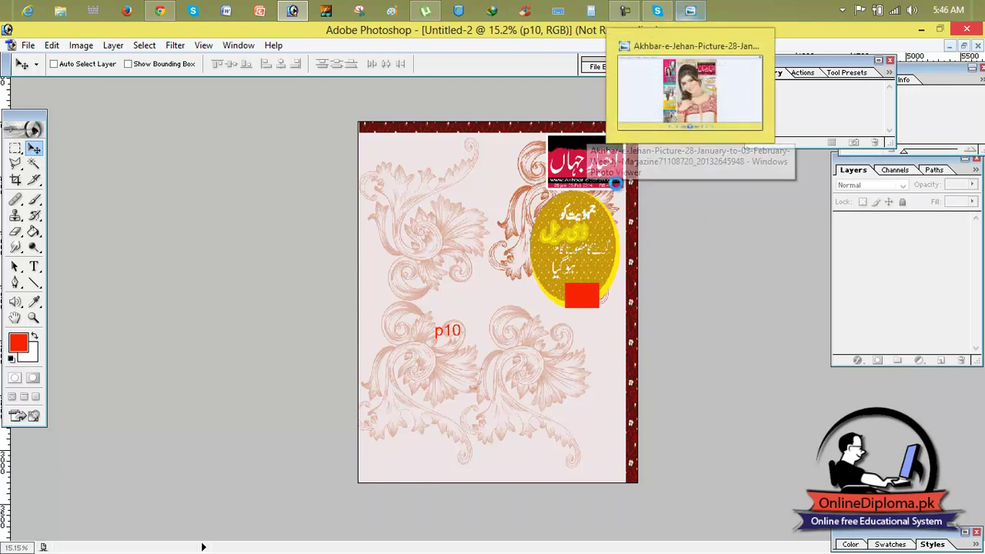
pyautogui.click(625, 11)
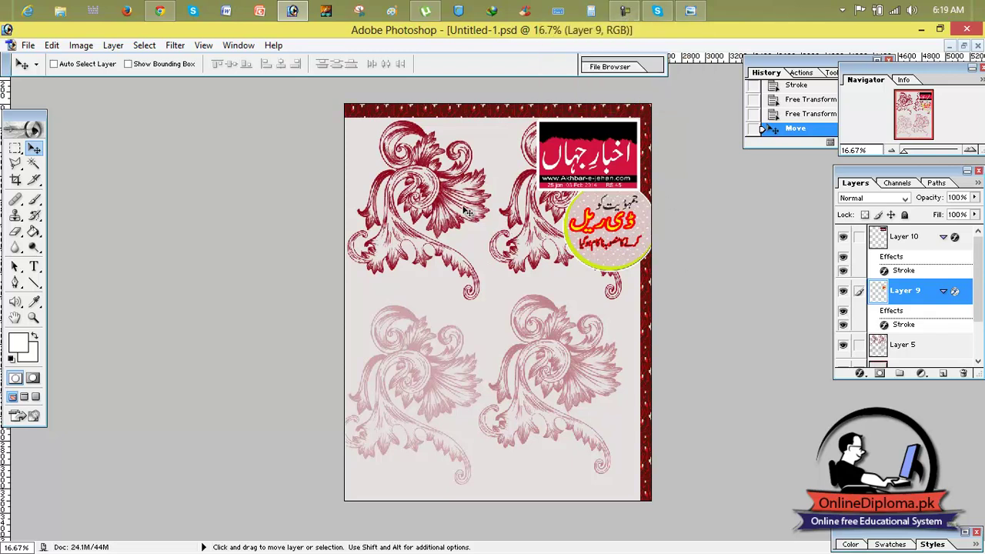
# - Copy the cut-out woman's photo onto the lower part of Untitled-1.psd and minimize that document
pyautogui.click(963, 45)
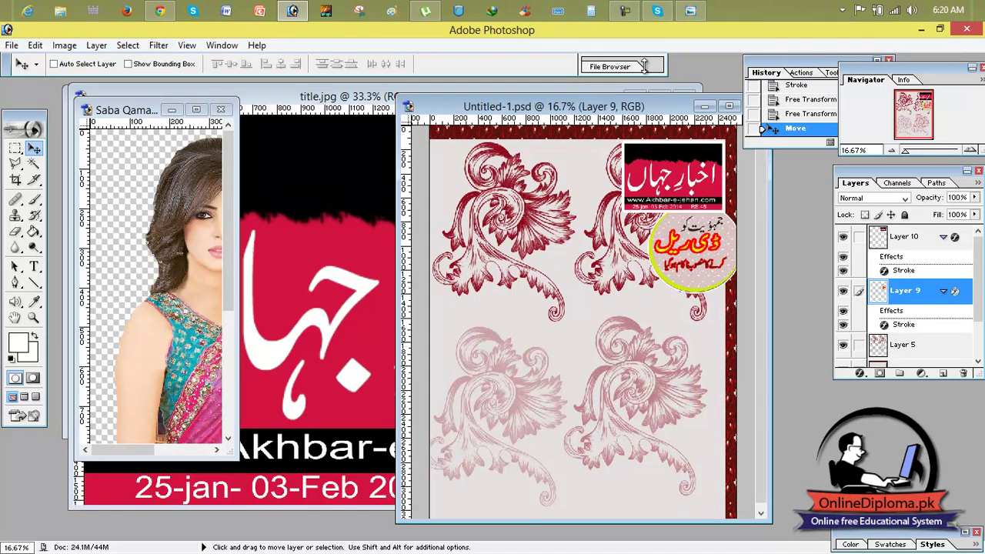
pyautogui.click(174, 216)
pyautogui.moveTo(170, 237); pyautogui.dragTo(537, 363)
pyautogui.click(704, 107)
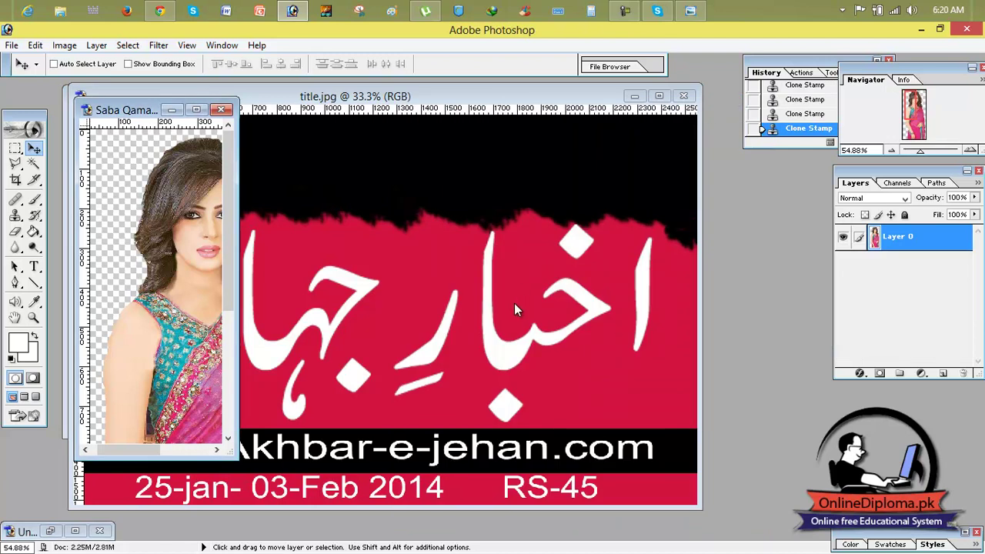
# - Close title.jpg and the woman's source photo without saving, and minimize cover.eps
pyautogui.click(683, 95)
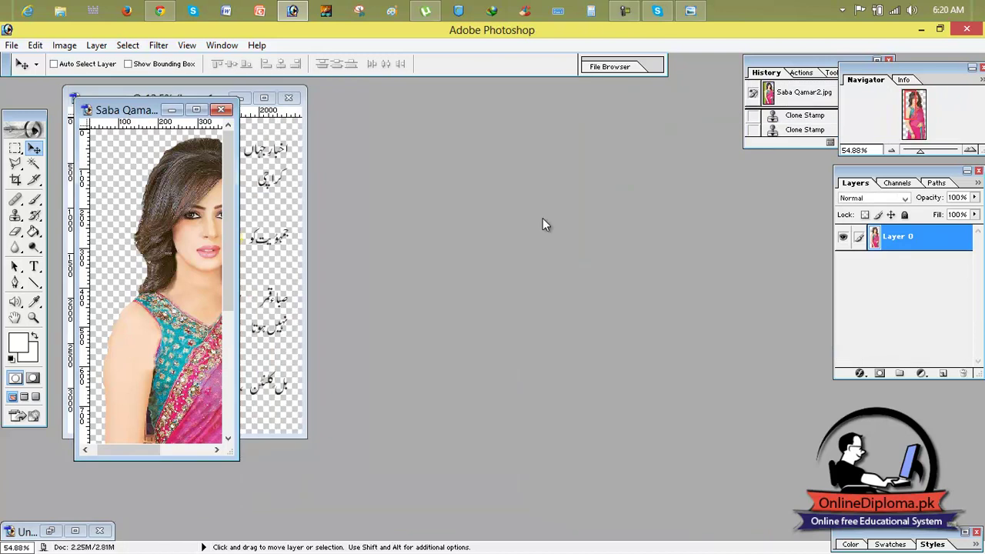
pyautogui.click(220, 110)
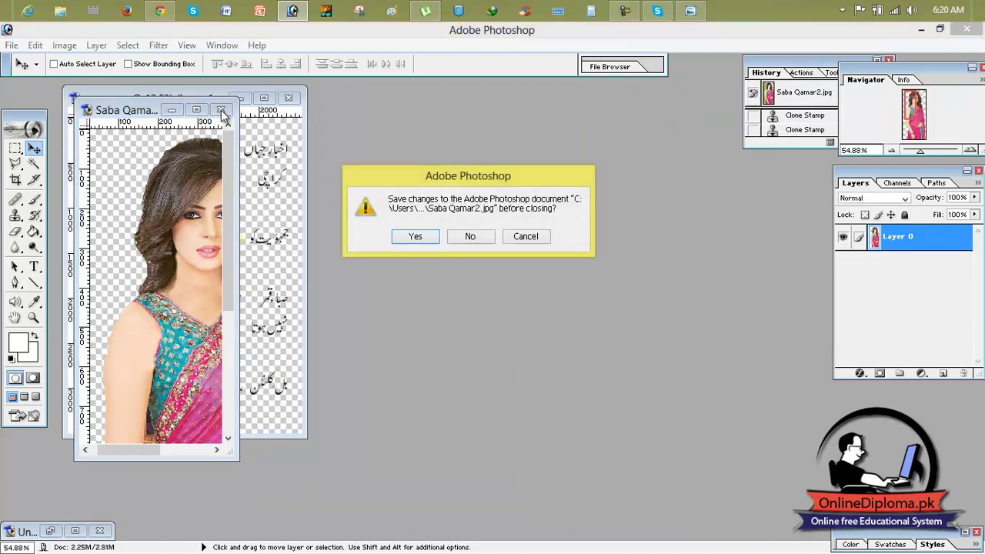
pyautogui.click(470, 236)
pyautogui.click(241, 98)
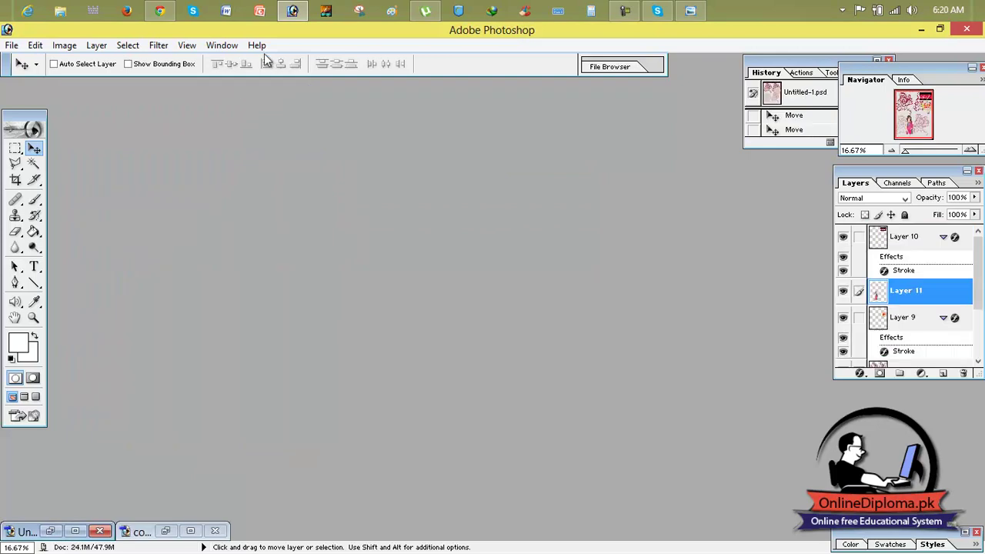
# - Revert Untitled-1.psd to its opening history snapshot and maximize the document
pyautogui.click(294, 14)
pyautogui.click(295, 14)
pyautogui.click(777, 93)
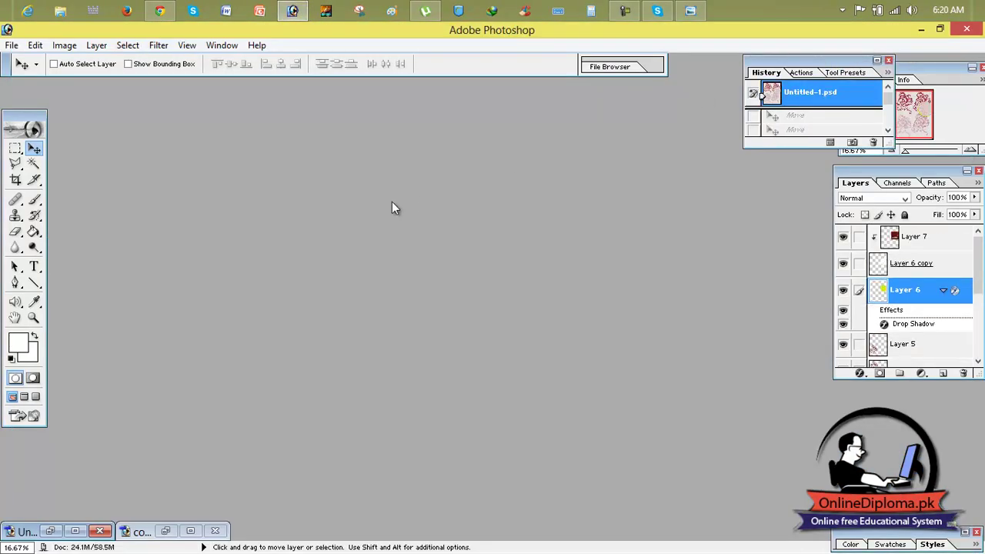
pyautogui.click(75, 532)
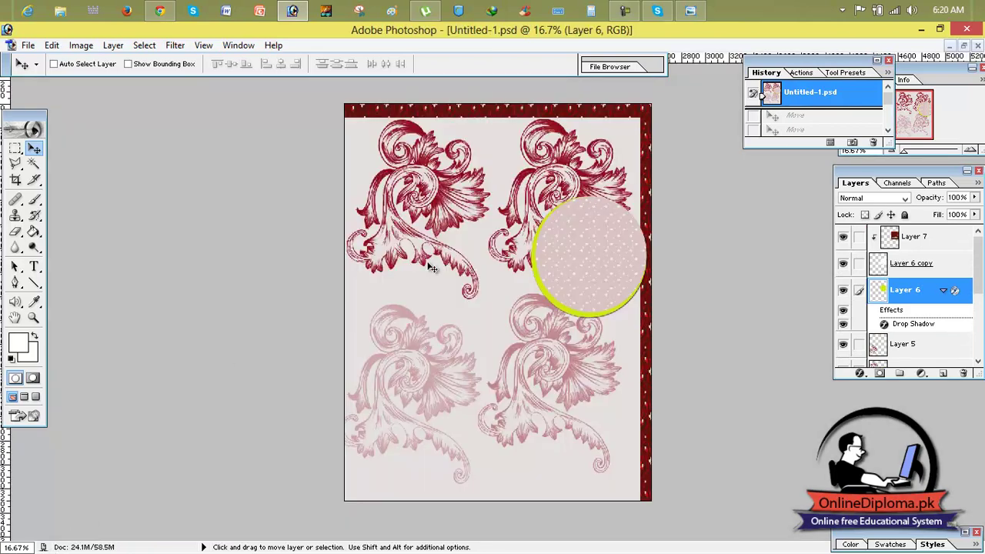
# - Arrange cover.eps and Untitled-1.psd as floating windows side by side
pyautogui.click(962, 46)
pyautogui.moveTo(613, 107); pyautogui.dragTo(474, 87)
pyautogui.click(193, 531)
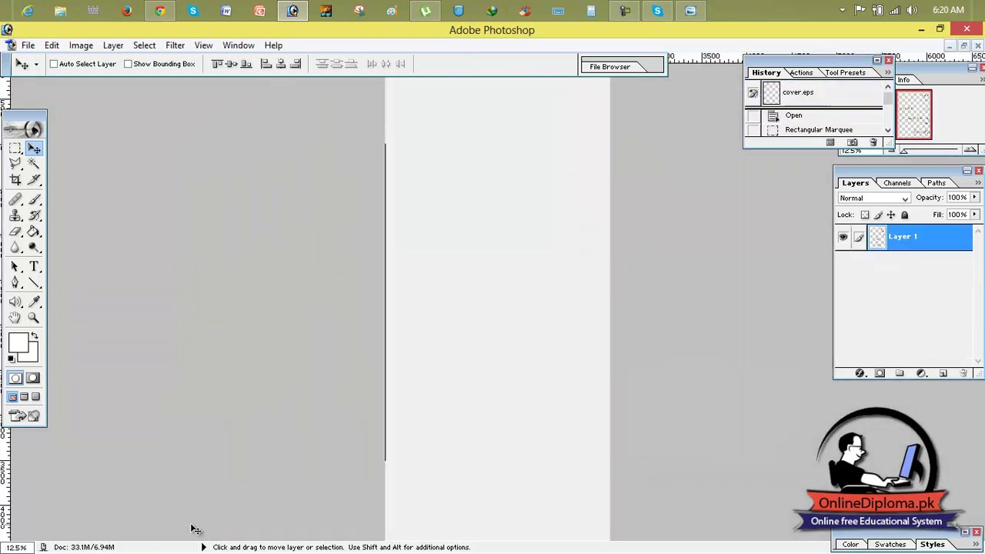
pyautogui.click(966, 46)
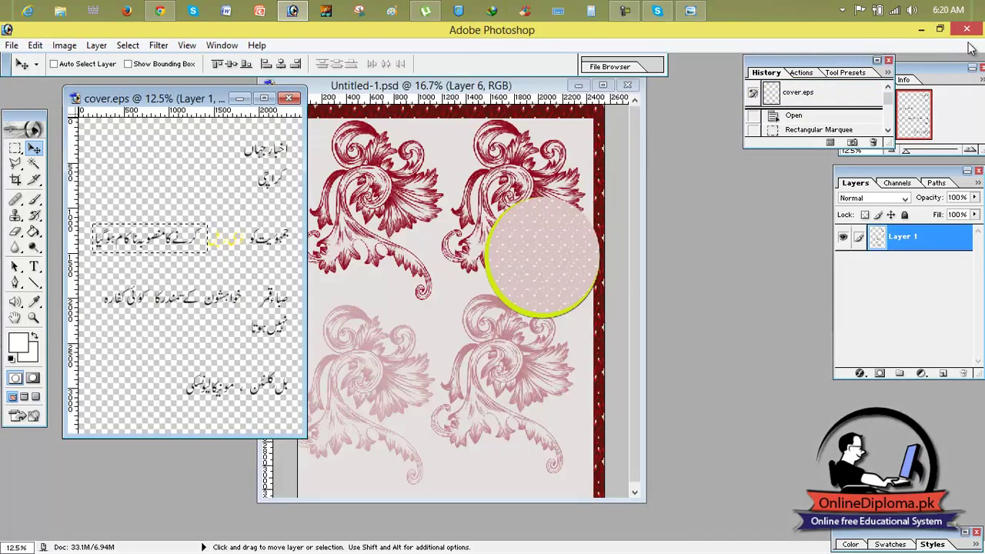
pyautogui.click(623, 128)
pyautogui.moveTo(504, 85); pyautogui.dragTo(551, 89)
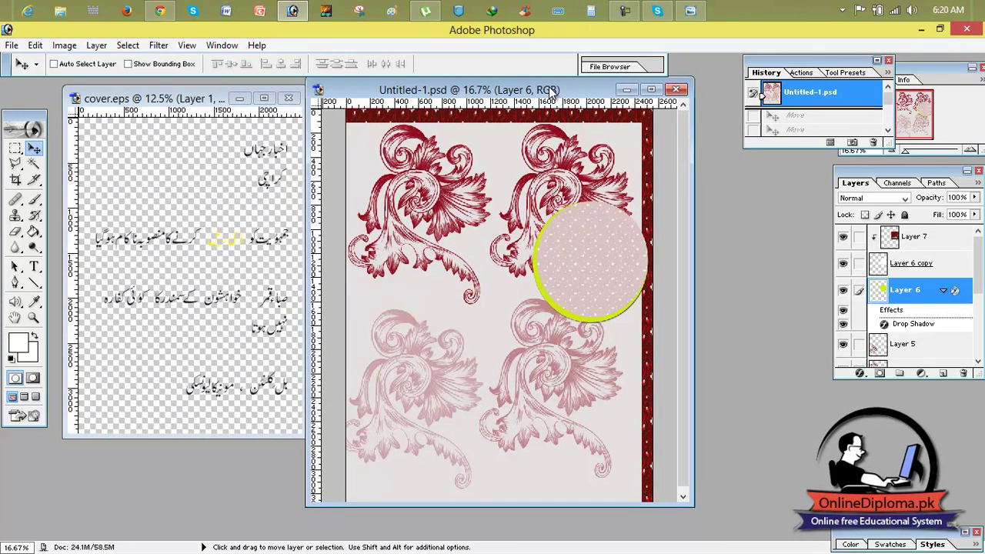
# - Return Untitled-1.psd to its latest history state, "Drag Layer"
pyautogui.click(888, 239)
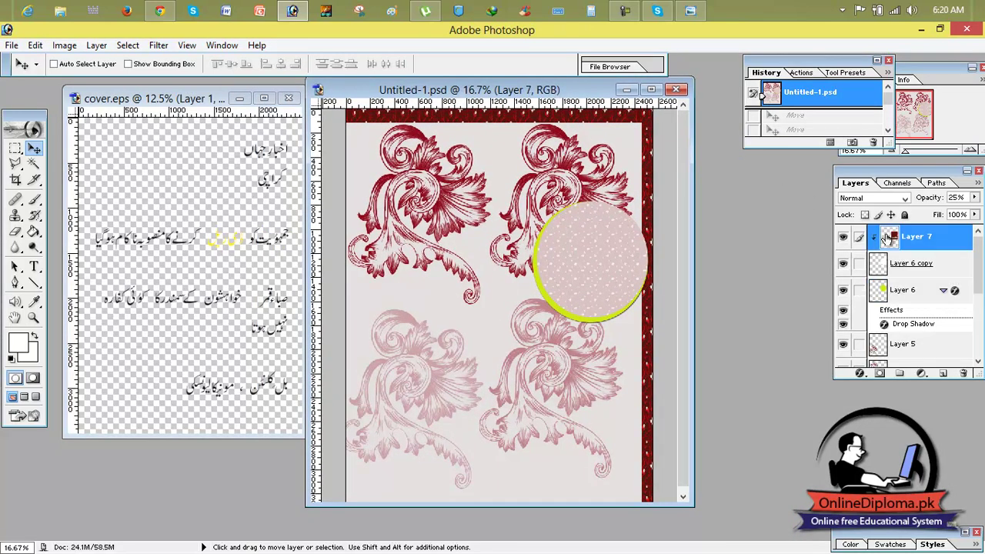
pyautogui.click(810, 94)
pyautogui.moveTo(889, 116); pyautogui.dragTo(889, 137)
pyautogui.click(858, 129)
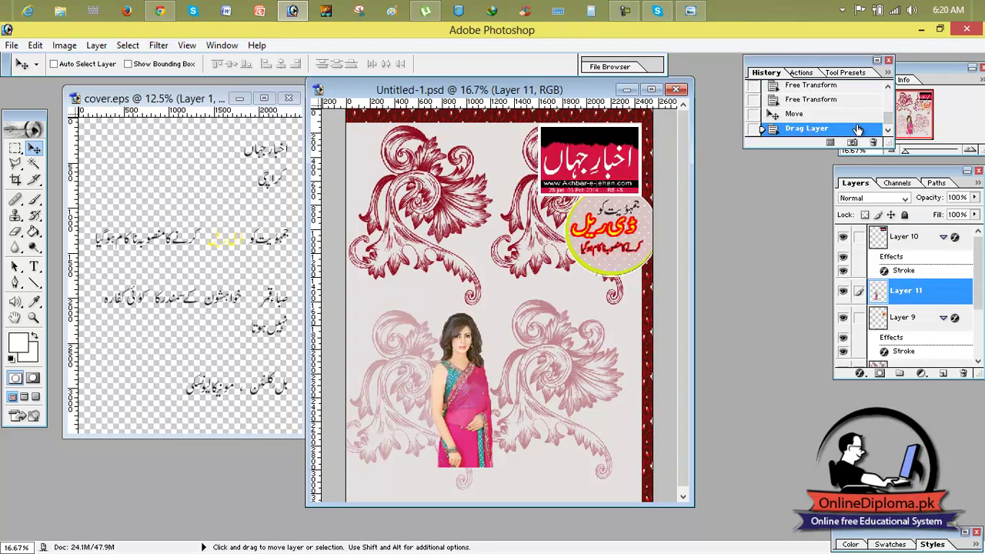
# - Maximize Untitled-1.psd, move the woman on Layer 11 slightly left and scale her to about 198.6% width and 122.1% height, checking the reference cover
pyautogui.click(651, 89)
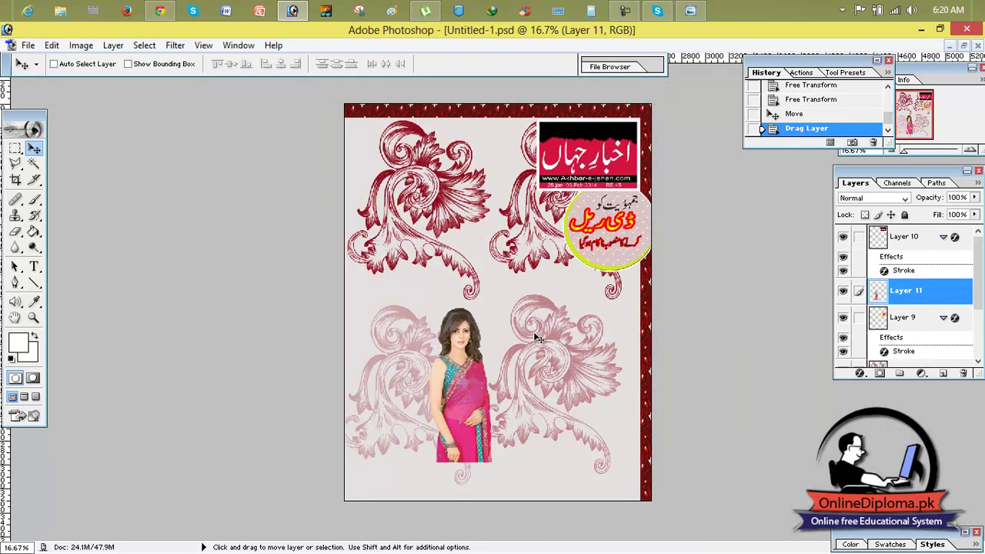
pyautogui.moveTo(460, 383); pyautogui.dragTo(445, 381)
pyautogui.hotkey('ctrl', 't')
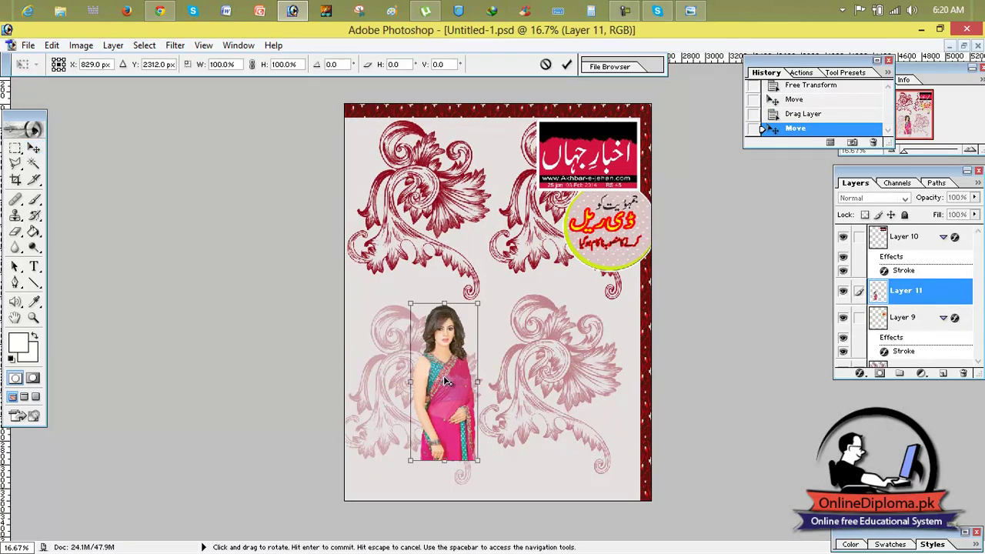
pyautogui.moveTo(475, 460); pyautogui.dragTo(550, 500)
pyautogui.click(691, 11)
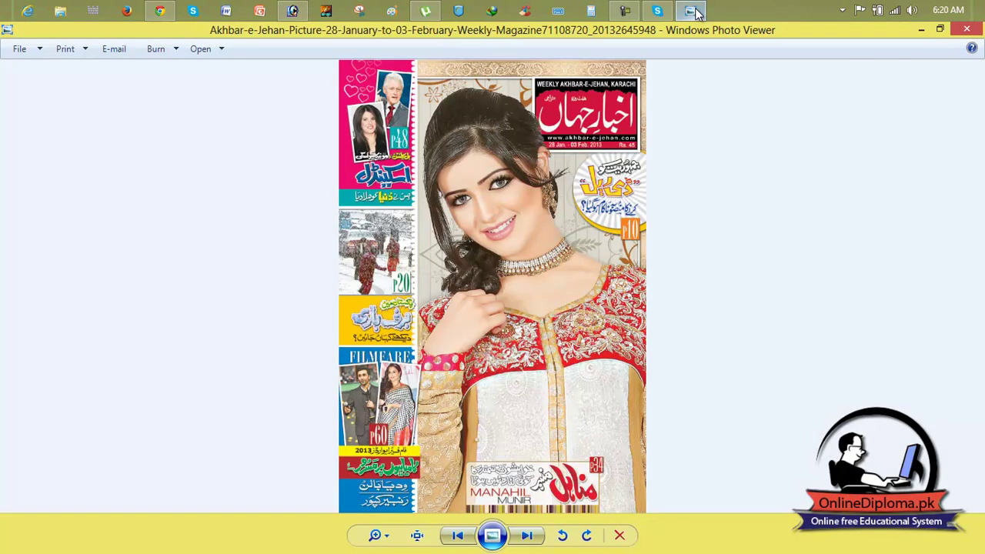
pyautogui.click(695, 12)
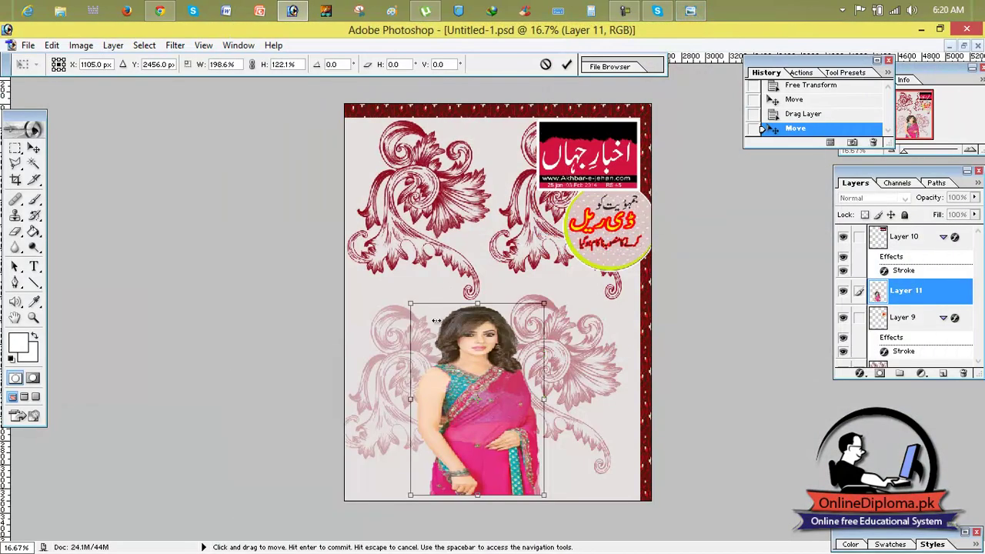
# - Check the reference cover and stretch the woman on Layer 11 to about 320.7% width and 245.9% height, filling the page height below the border
pyautogui.click(694, 12)
pyautogui.click(694, 12)
pyautogui.moveTo(481, 303); pyautogui.dragTo(479, 154)
pyautogui.moveTo(544, 324); pyautogui.dragTo(557, 287)
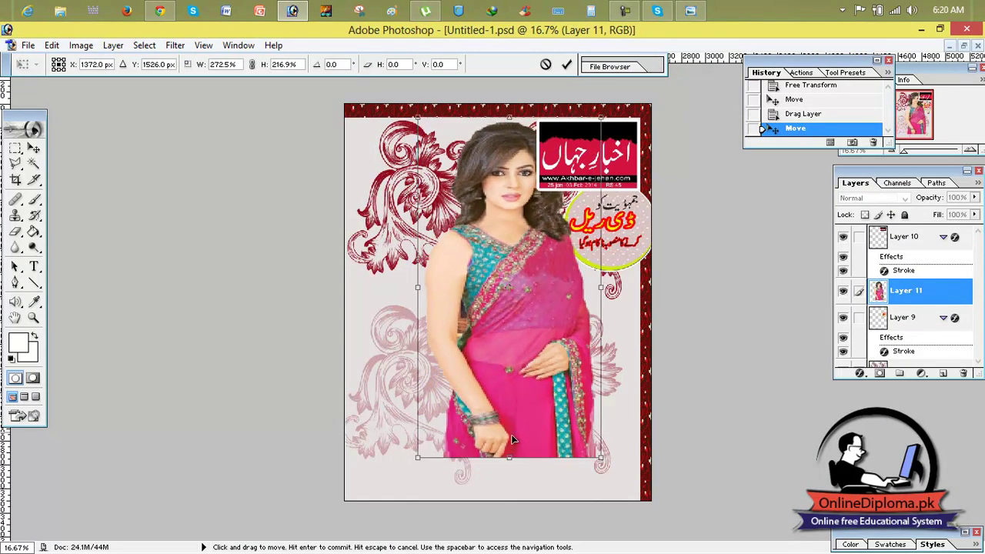
pyautogui.moveTo(508, 458); pyautogui.dragTo(509, 502)
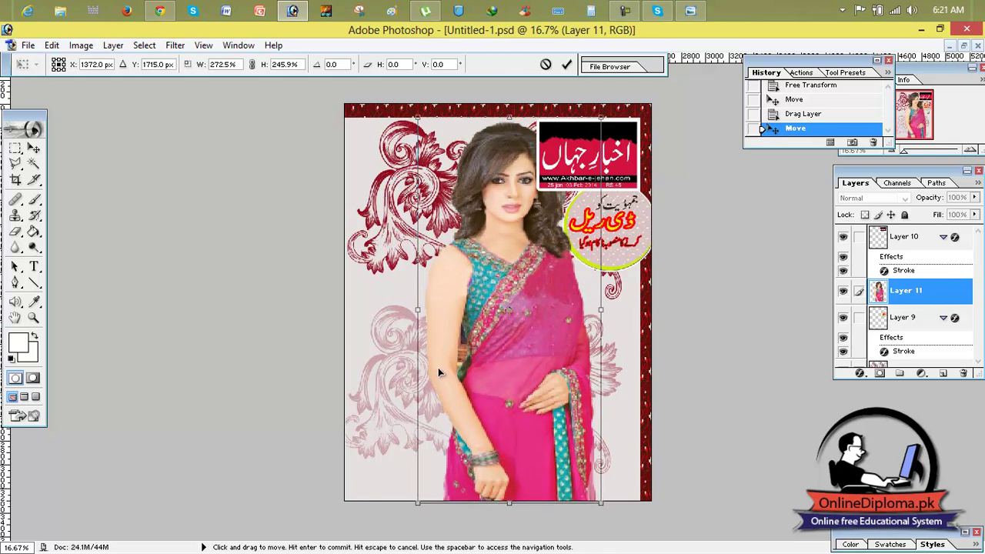
pyautogui.moveTo(417, 310); pyautogui.dragTo(386, 300)
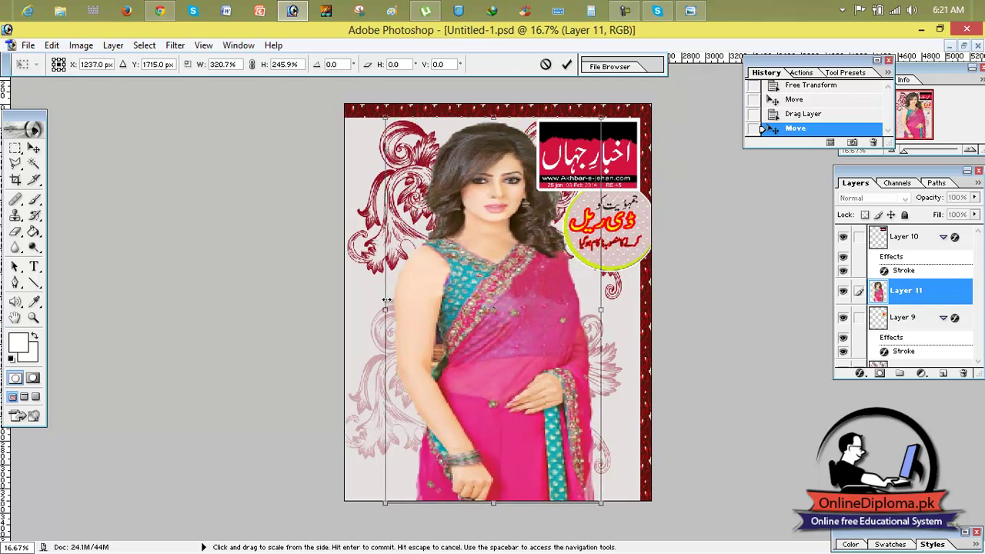
# - Enlarge the woman on Layer 11 to about 366.8% width and 283.1% height, shift her slightly down and right, and apply the transform
pyautogui.moveTo(601, 310); pyautogui.dragTo(575, 313)
pyautogui.moveTo(501, 499); pyautogui.dragTo(500, 513)
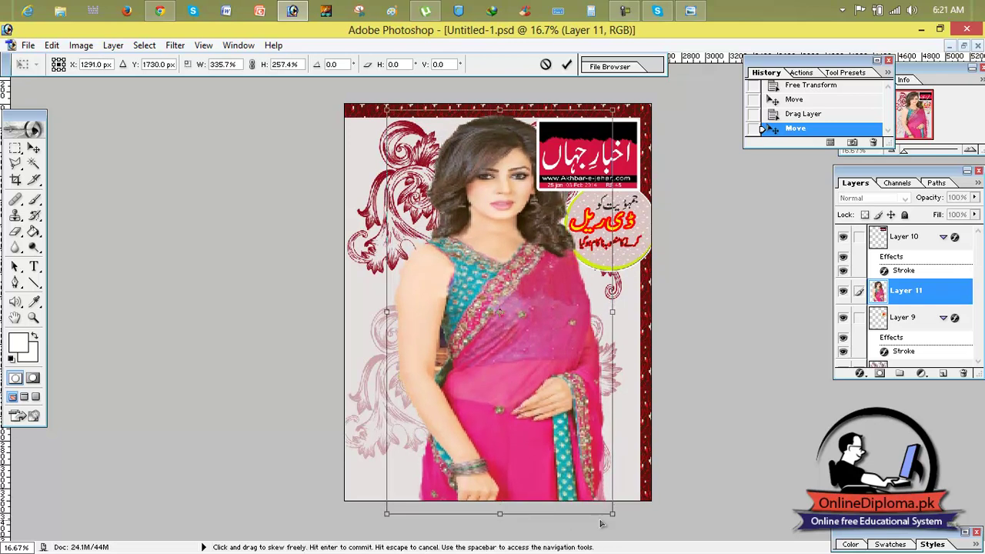
pyautogui.moveTo(612, 513); pyautogui.dragTo(633, 532)
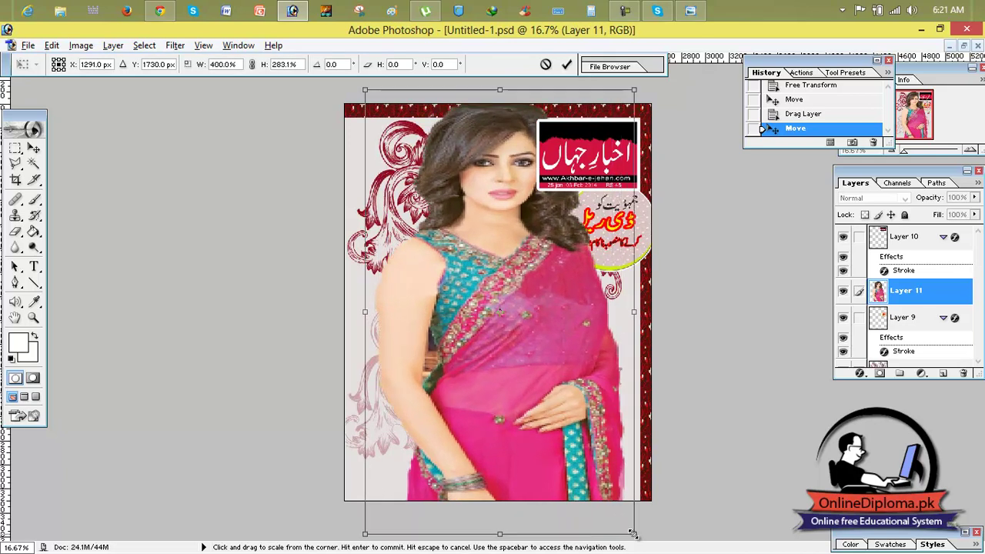
pyautogui.moveTo(539, 380); pyautogui.dragTo(544, 400)
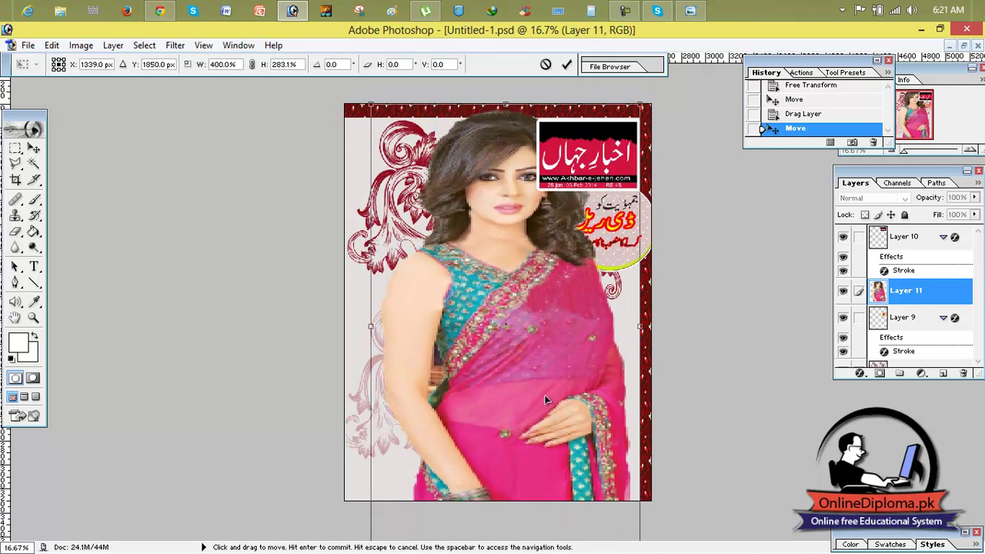
pyautogui.moveTo(371, 326); pyautogui.dragTo(394, 337)
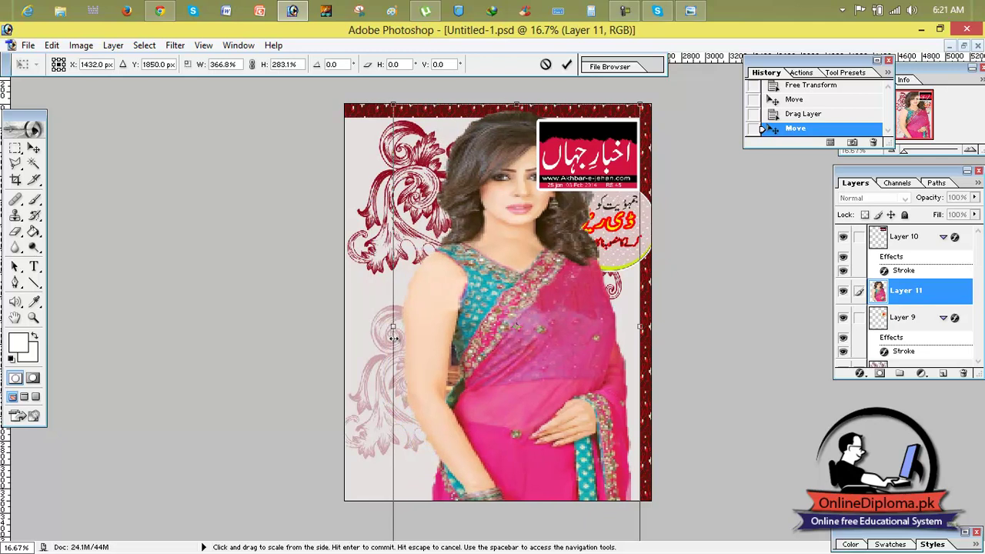
pyautogui.click(567, 65)
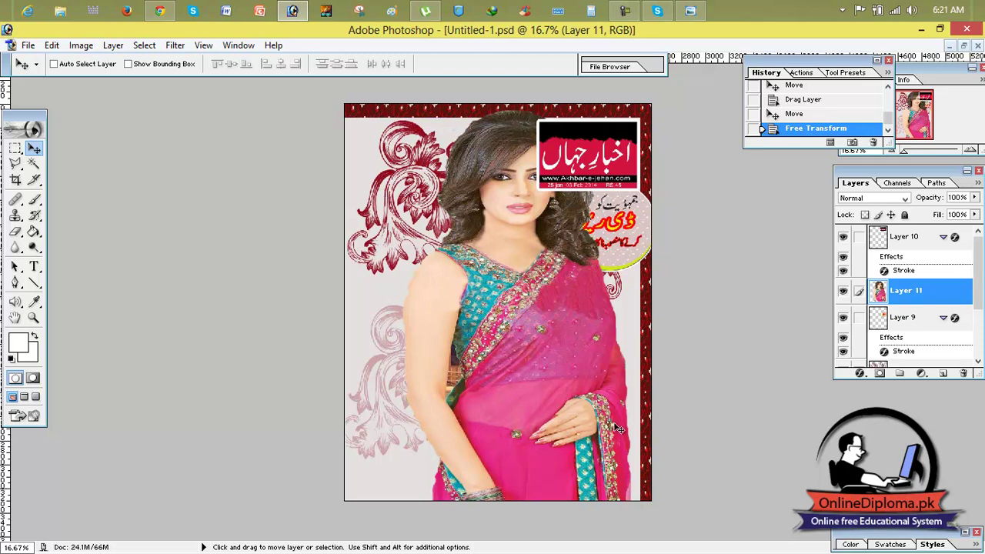
# - Move the woman on Layer 11 slightly down and left on the cover
pyautogui.moveTo(579, 296); pyautogui.dragTo(568, 305)
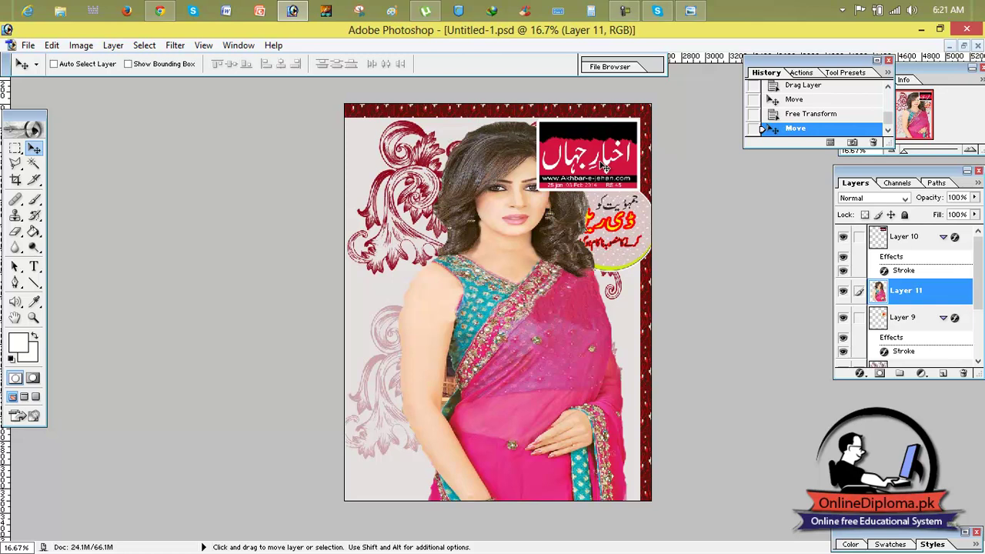
pyautogui.hotkey('ctrl', 't')
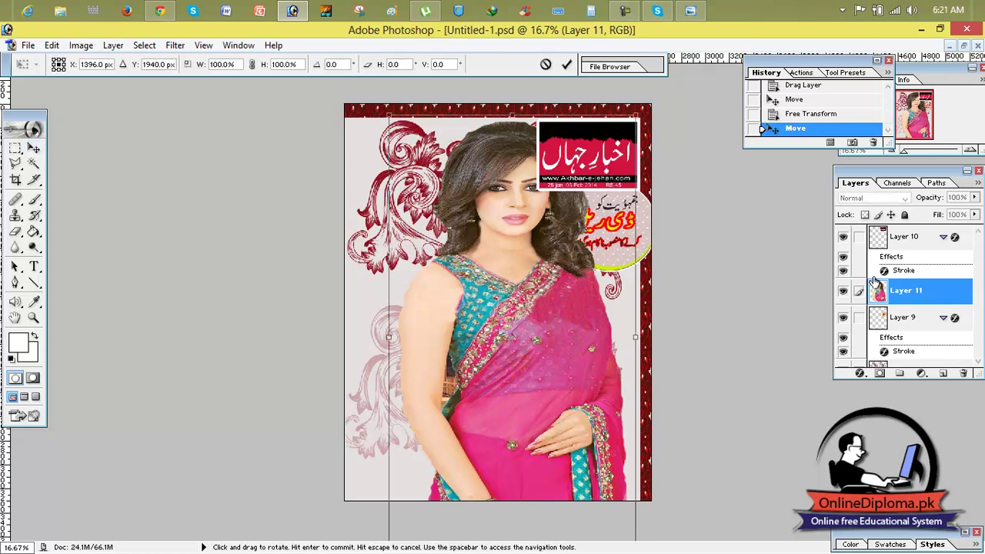
pyautogui.click(566, 64)
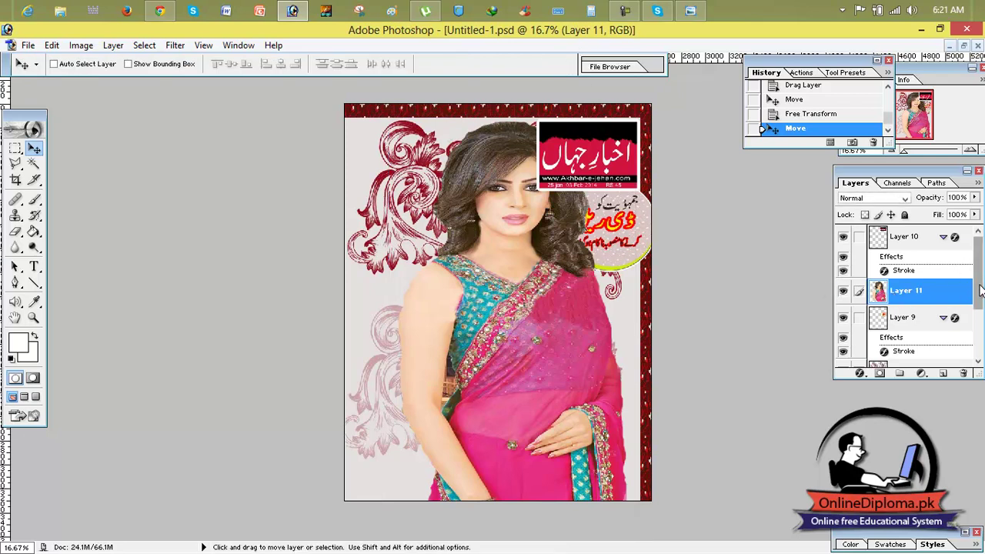
# - Collapse Layer 10's effects and scale its masthead to about 93.3% width and 87.0% height, comparing with the reference cover
pyautogui.scroll(-3, 979, 289)
pyautogui.scroll(3, 978, 285)
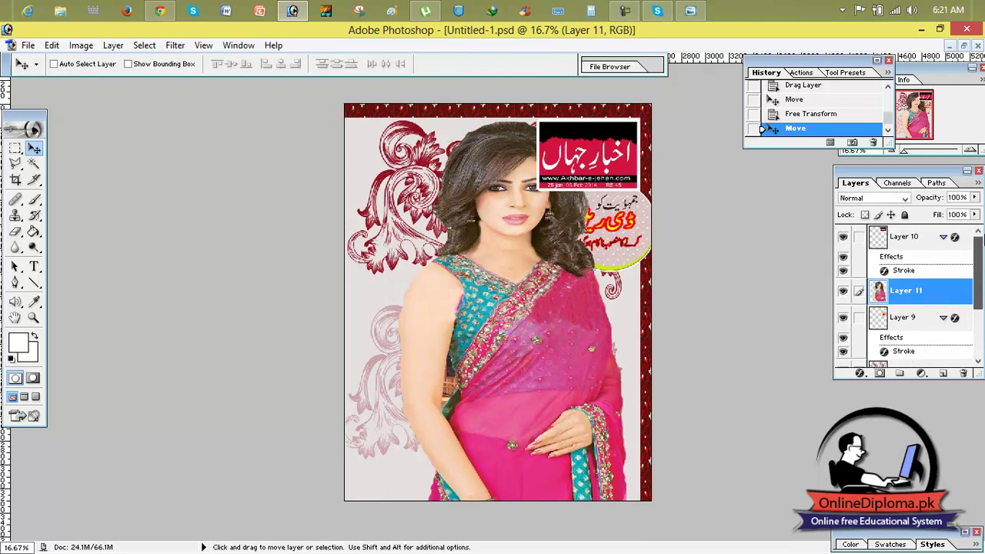
pyautogui.click(943, 236)
pyautogui.click(884, 243)
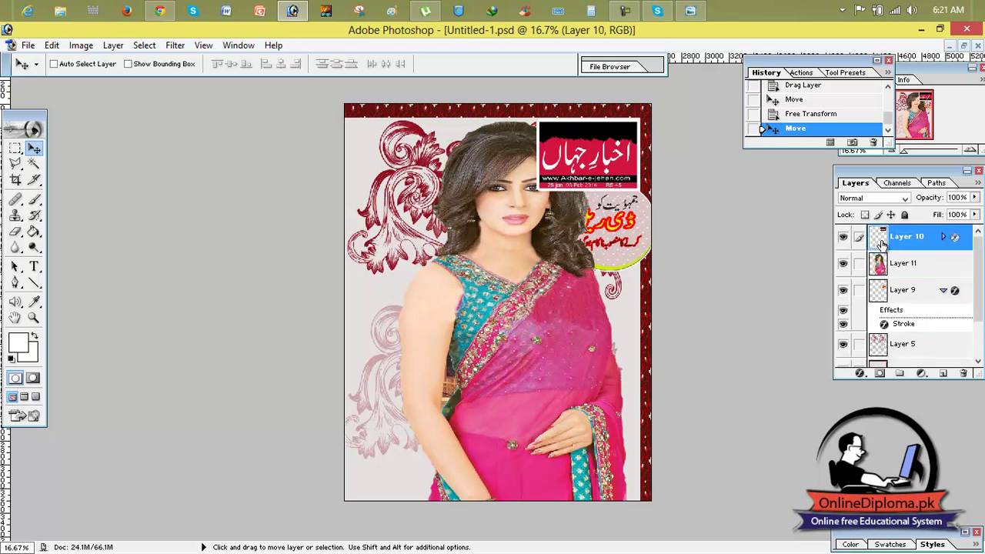
pyautogui.hotkey('ctrl', 't')
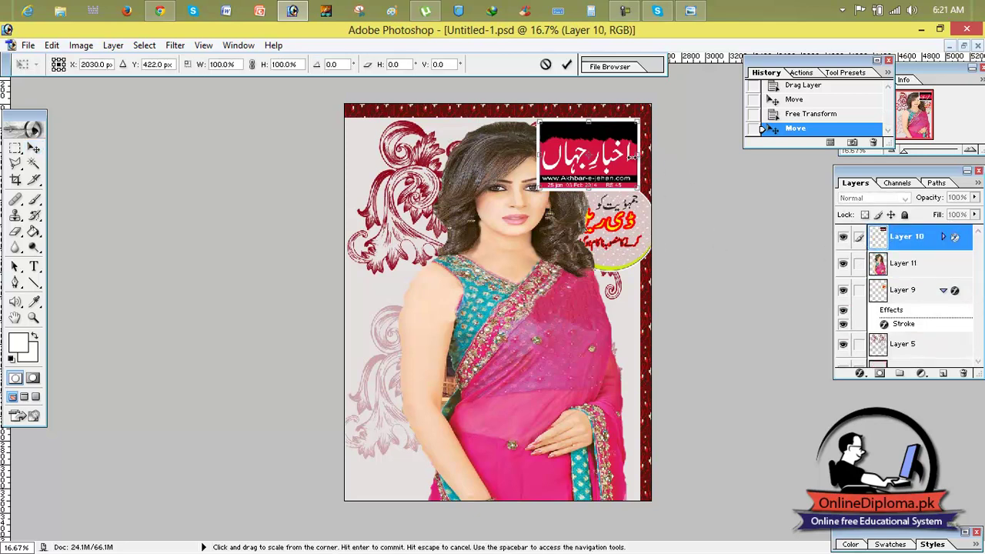
pyautogui.moveTo(538, 185); pyautogui.dragTo(548, 178)
pyautogui.click(687, 11)
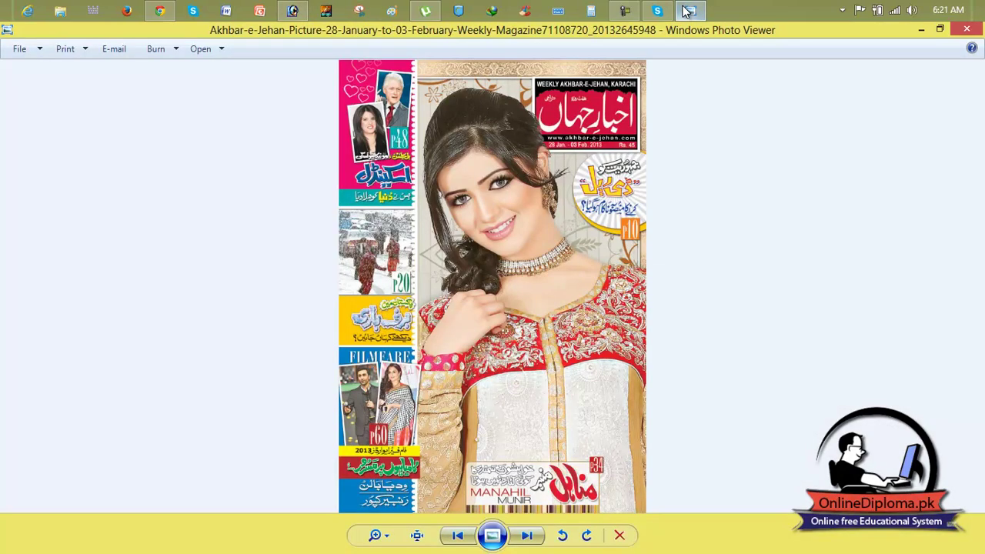
pyautogui.click(687, 10)
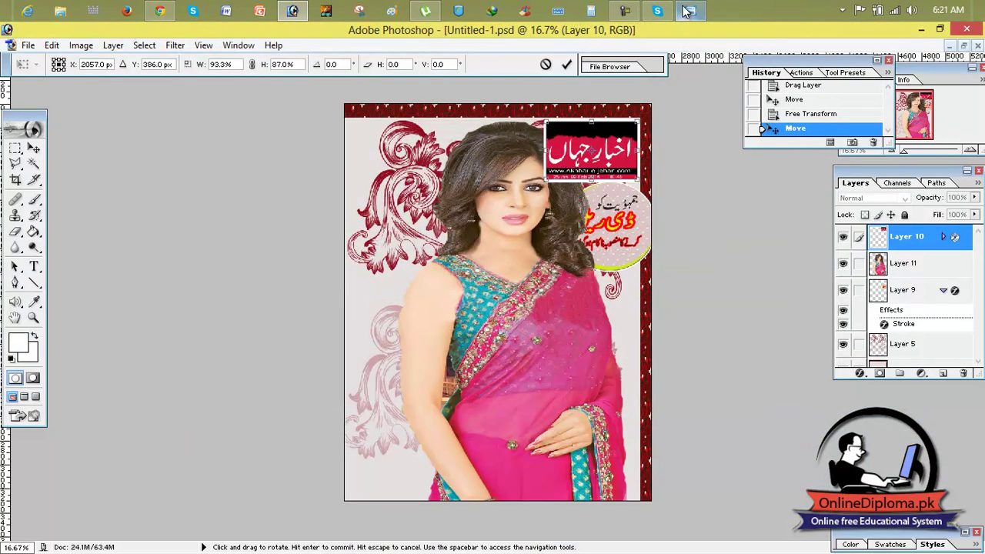
pyautogui.click(688, 11)
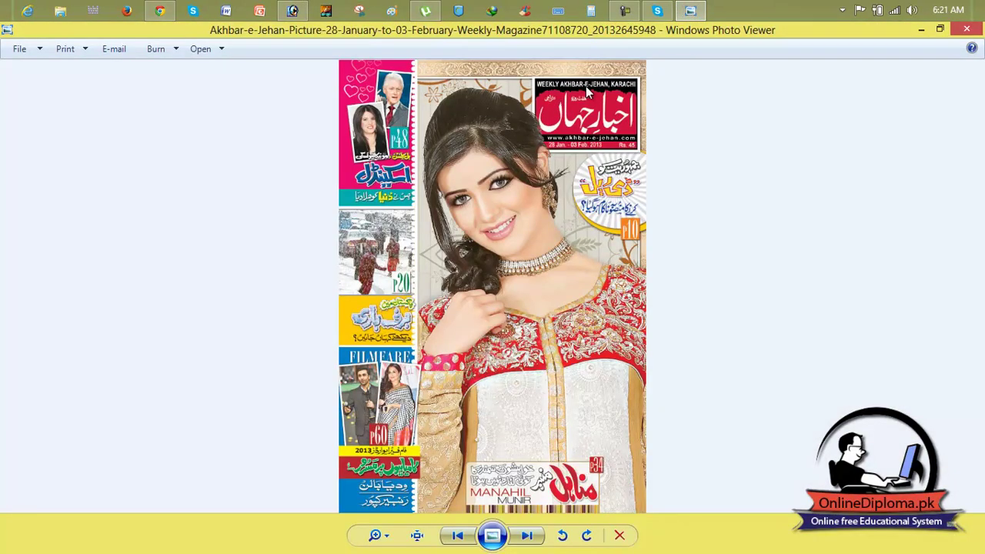
pyautogui.click(687, 11)
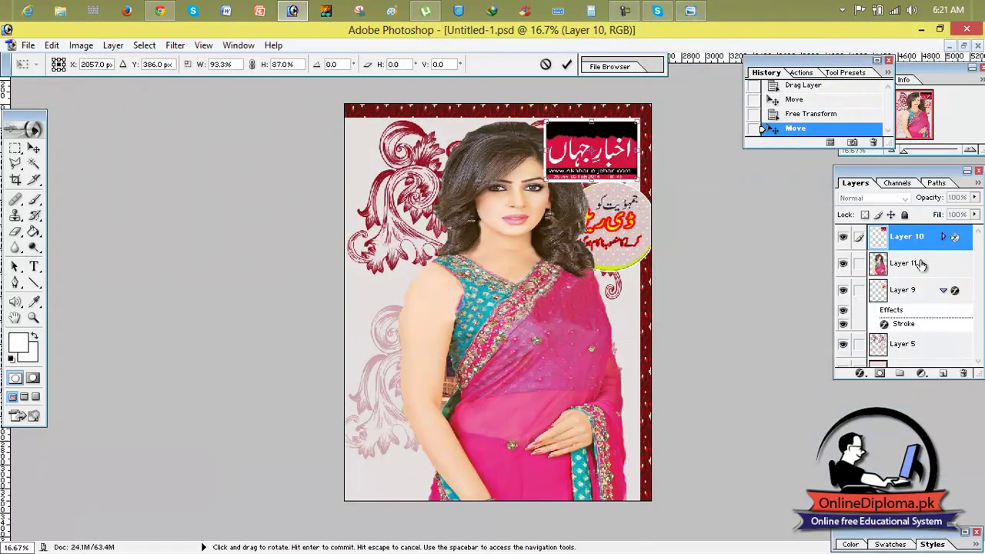
pyautogui.click(566, 65)
# - Place Layer 11 above Layer 10 and nudge the masthead slightly up and right
pyautogui.moveTo(896, 266); pyautogui.dragTo(895, 238)
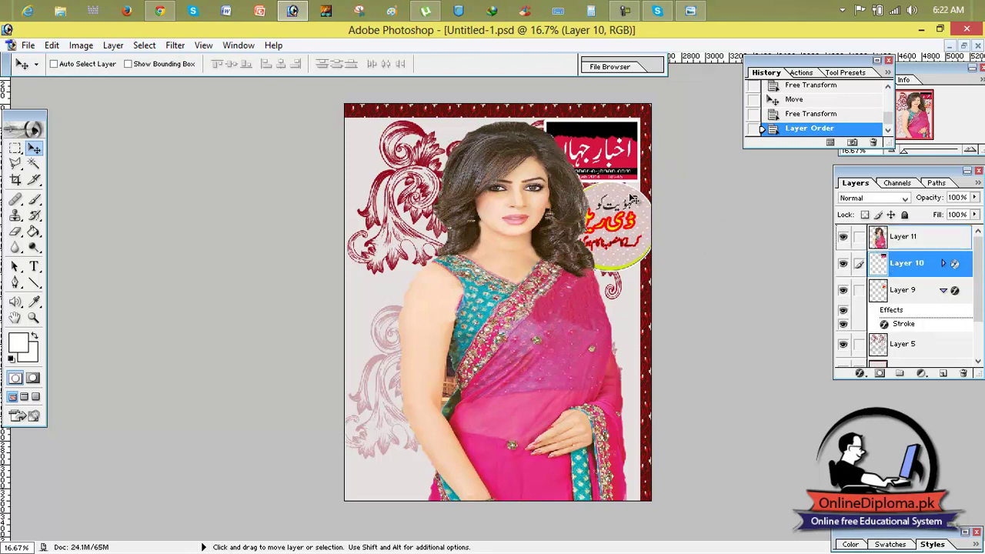
pyautogui.moveTo(553, 190); pyautogui.dragTo(552, 188)
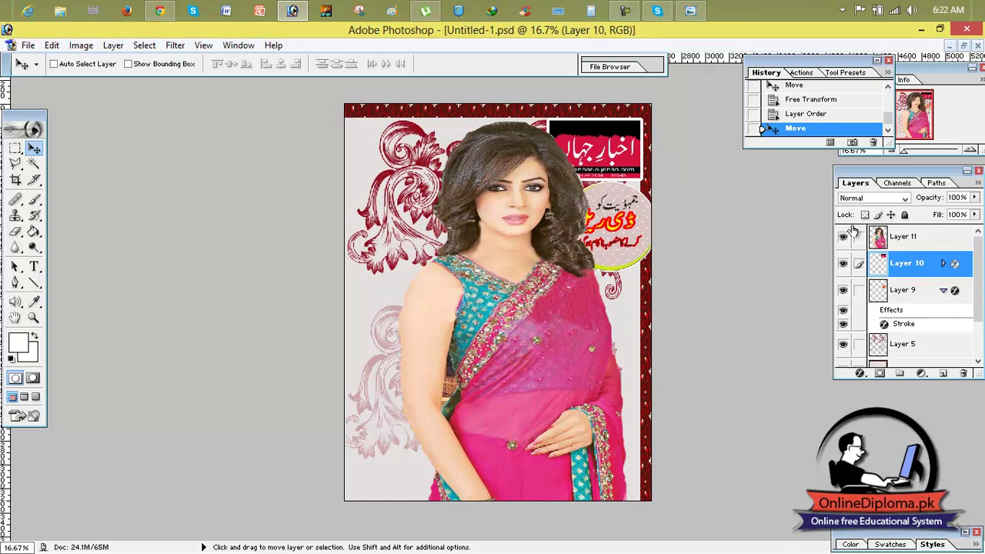
# - Scale the woman on Layer 11 down to about 94.2% width and 96.3% height
pyautogui.click(878, 242)
pyautogui.hotkey('ctrl', 't')
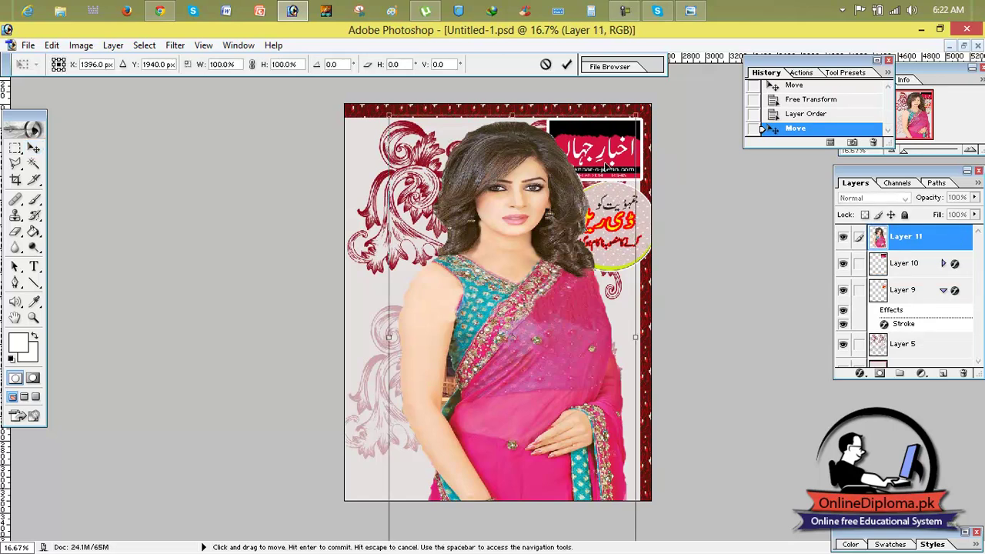
pyautogui.moveTo(635, 112); pyautogui.dragTo(621, 131)
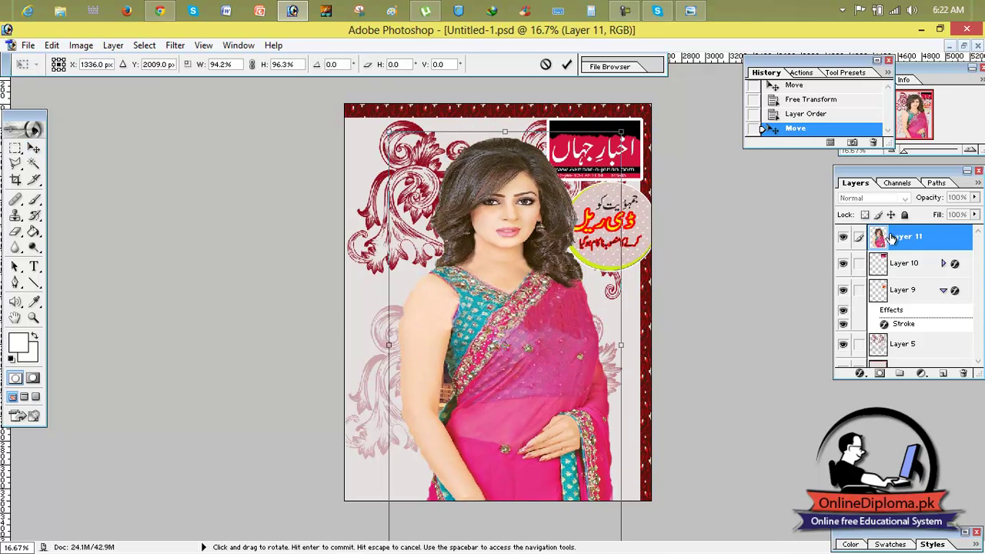
pyautogui.click(566, 64)
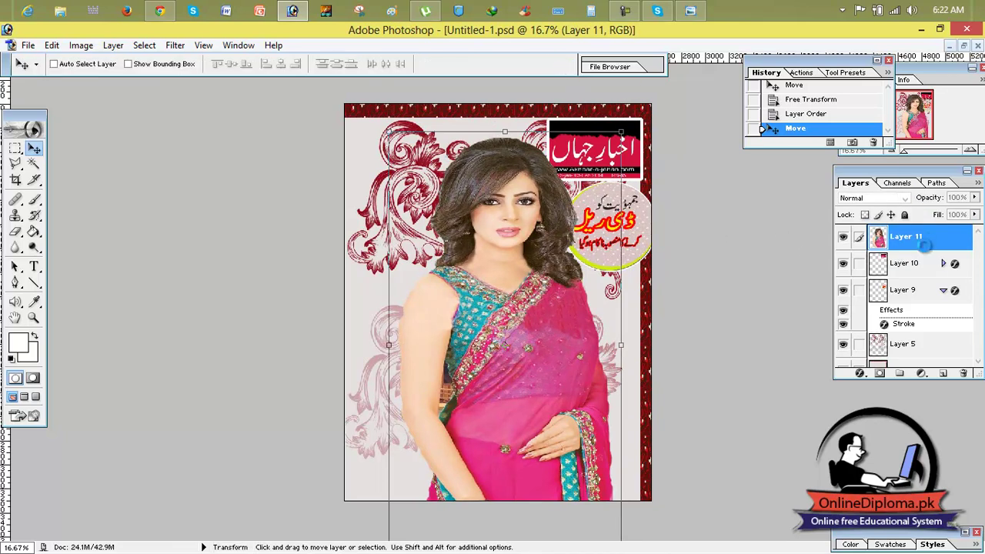
# - Enlarge the masthead on Layer 10 to about 111.9% width and 116.3% height
pyautogui.click(912, 265)
pyautogui.hotkey('ctrl', 't')
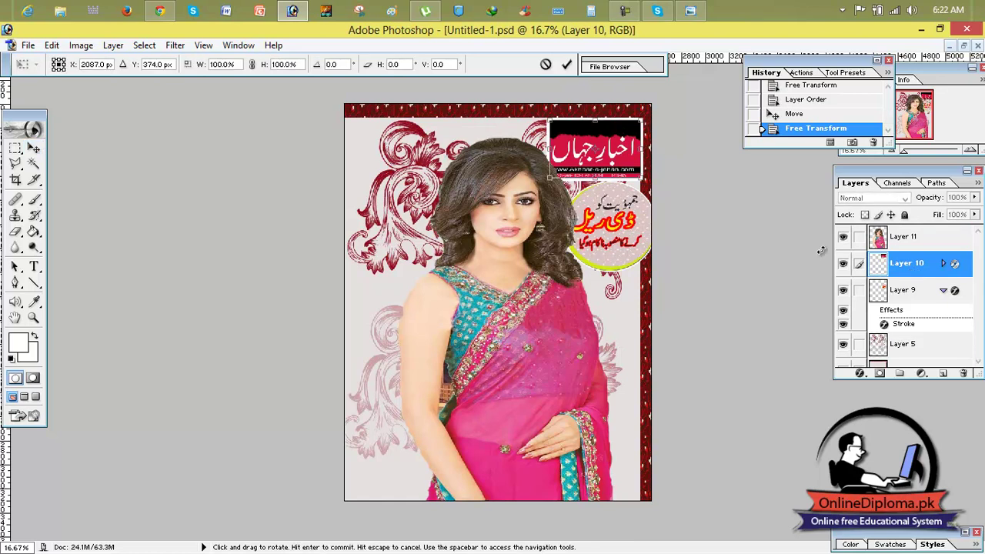
pyautogui.moveTo(548, 180); pyautogui.dragTo(540, 186)
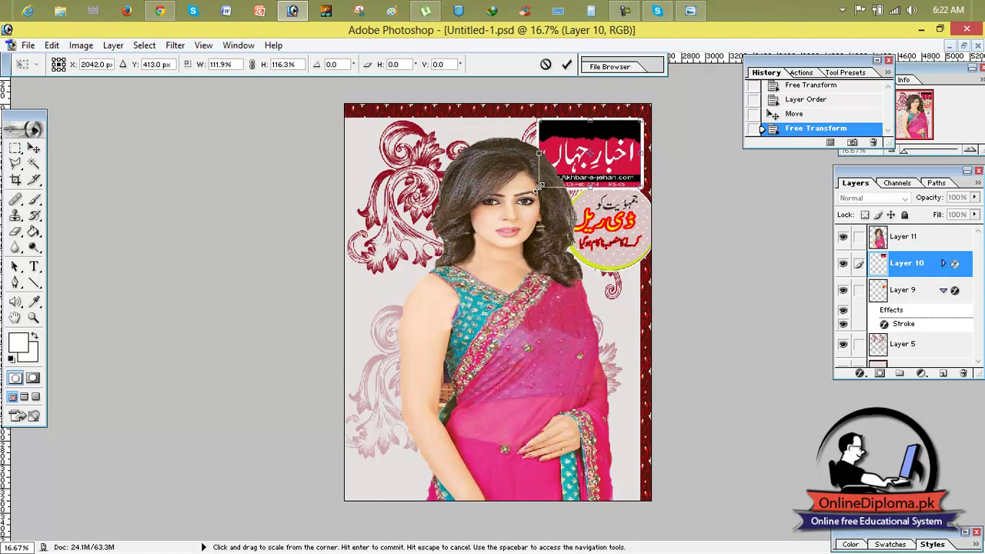
pyautogui.click(566, 65)
# - Shrink the round badge on Layer 9 to about 86.8% width and 84.5% height and raise it slightly beneath the masthead
pyautogui.click(883, 294)
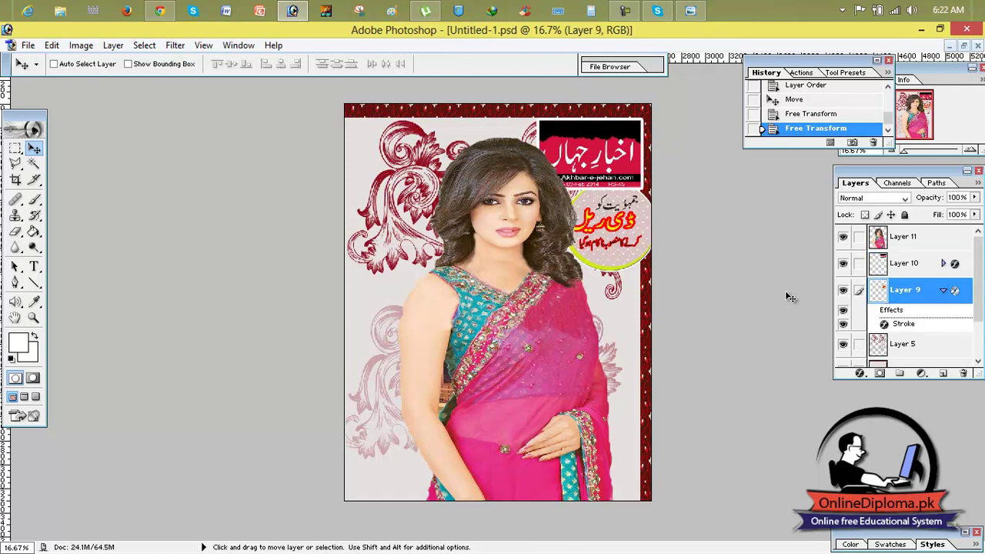
pyautogui.hotkey('ctrl', 't')
pyautogui.moveTo(651, 270); pyautogui.dragTo(629, 240)
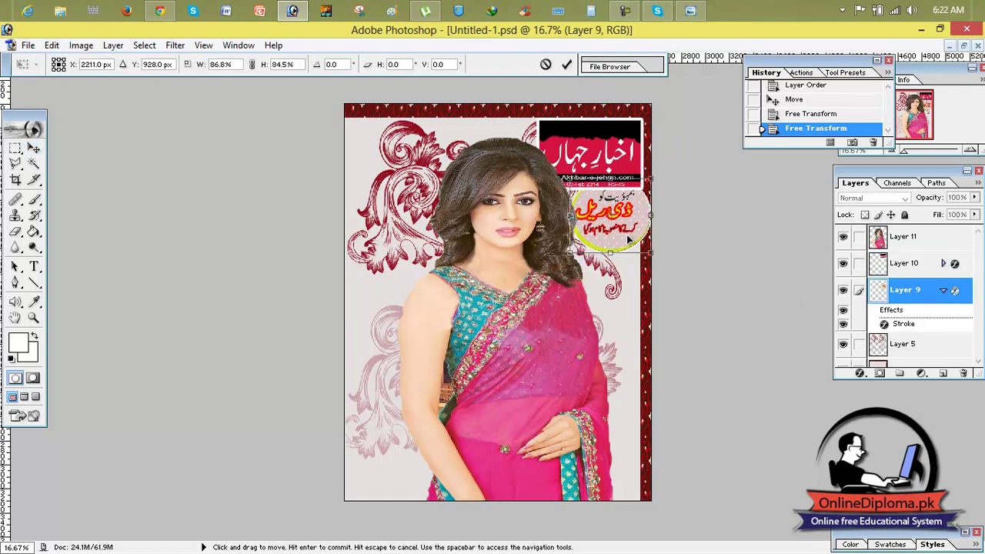
pyautogui.click(566, 64)
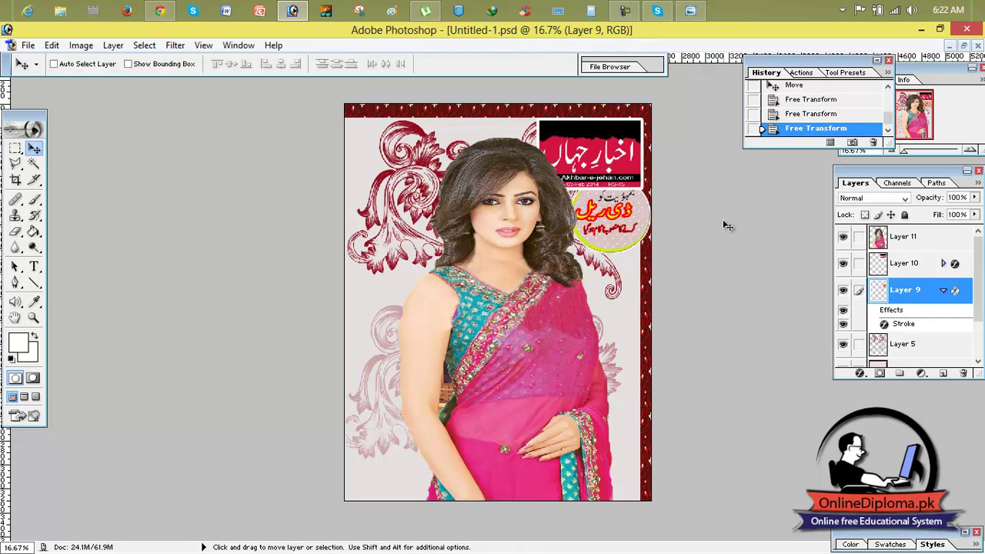
# - Open the Lesson 63 A image from the aakhbar e jahan folder on the Desktop
pyautogui.click(28, 46)
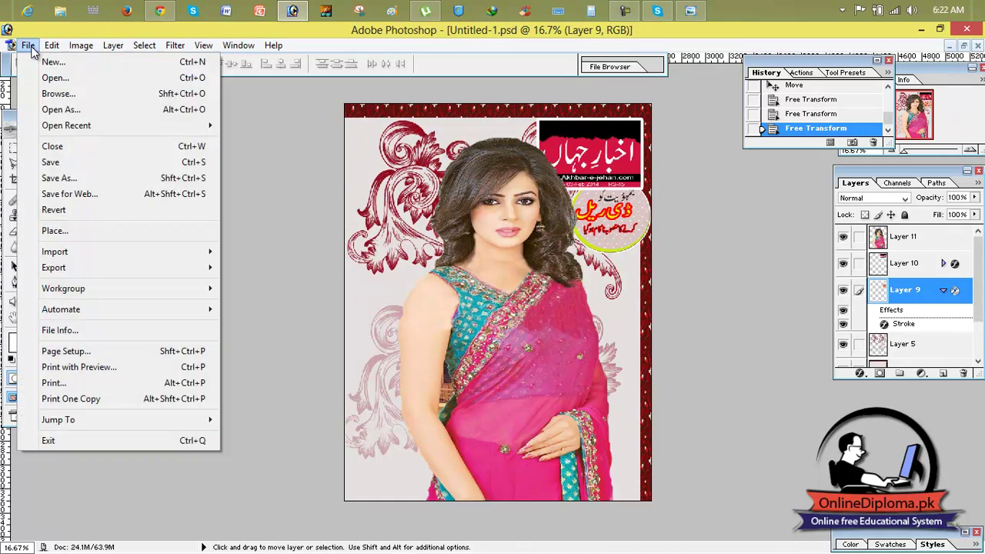
pyautogui.click(46, 77)
pyautogui.click(324, 173)
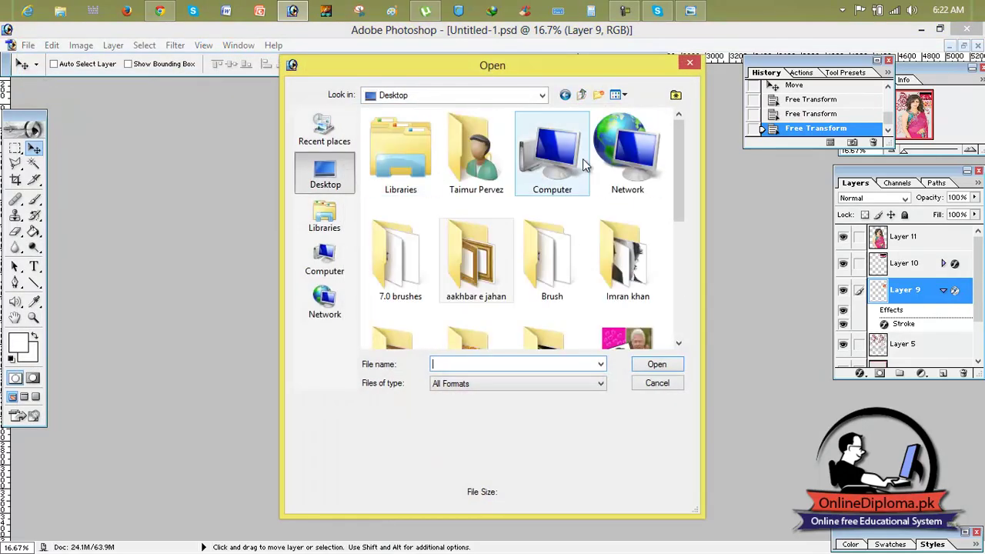
pyautogui.moveTo(677, 157); pyautogui.dragTo(675, 256)
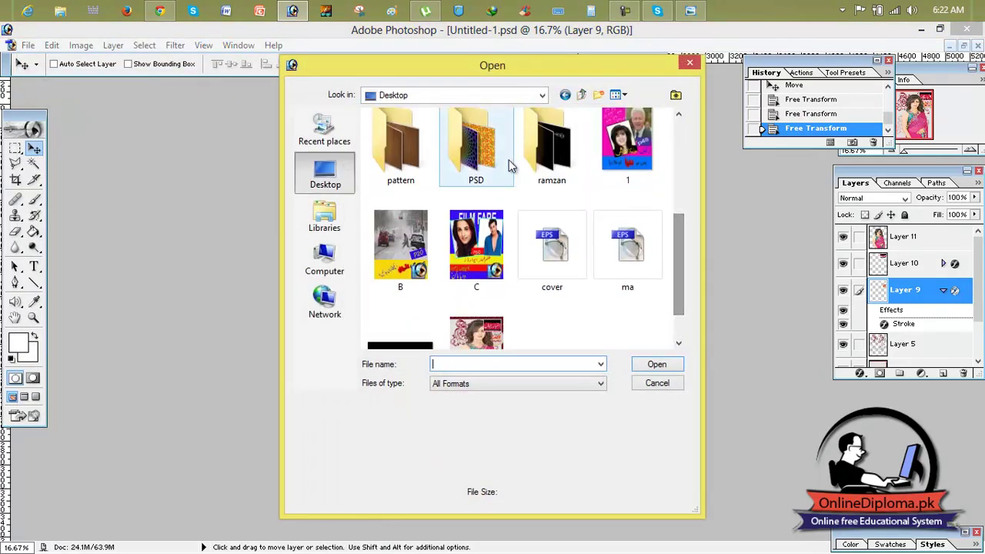
pyautogui.scroll(3, 551, 247)
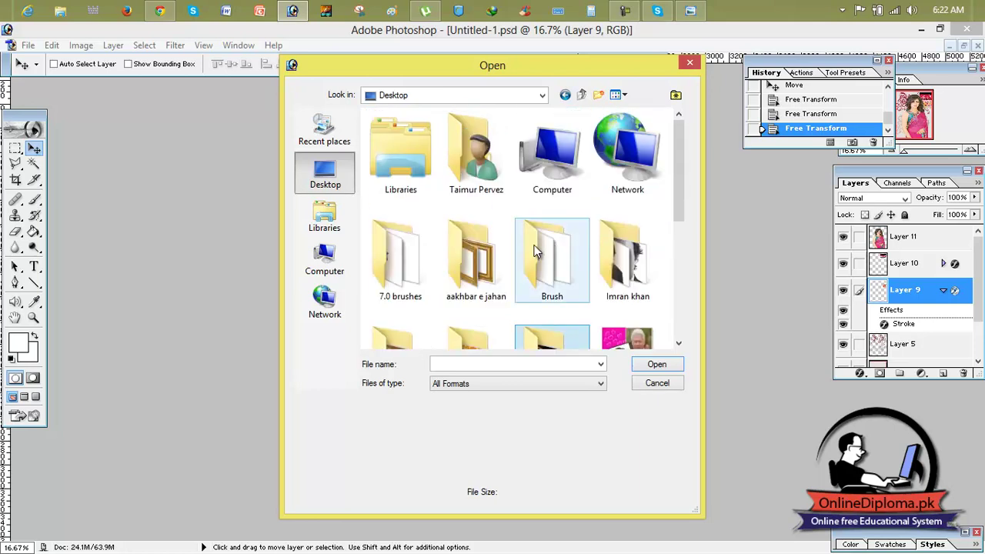
pyautogui.doubleClick(474, 254)
pyautogui.click(399, 254)
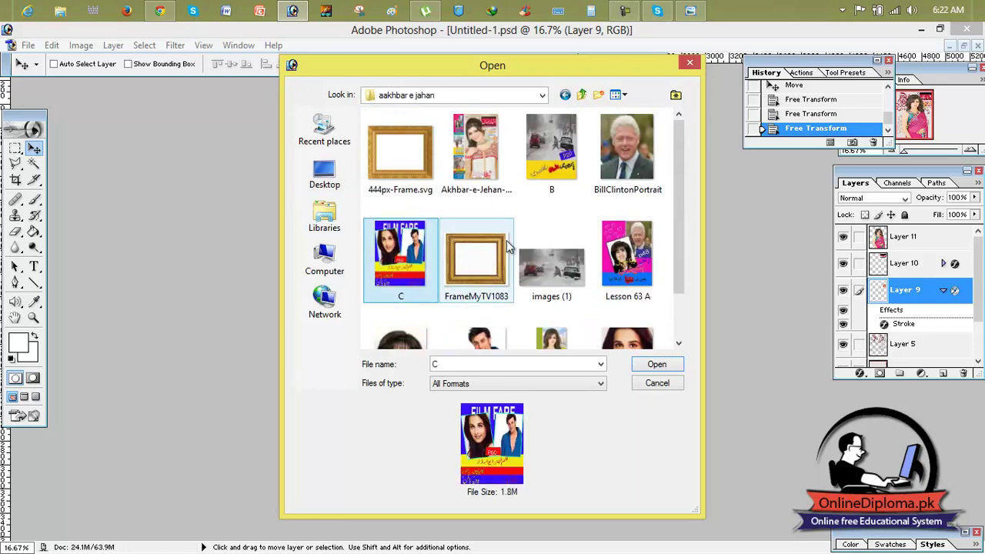
pyautogui.click(685, 12)
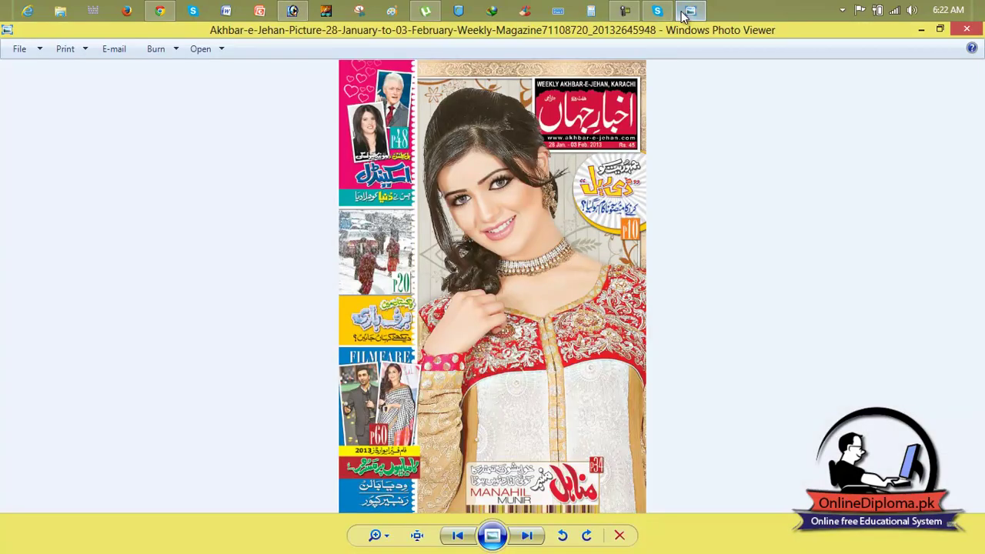
pyautogui.click(684, 15)
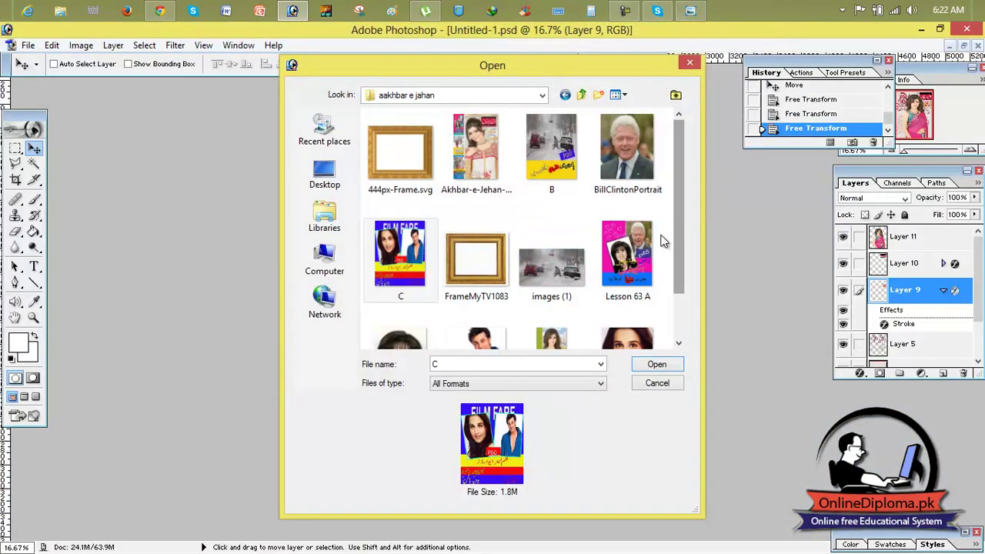
pyautogui.click(638, 244)
pyautogui.doubleClick(637, 244)
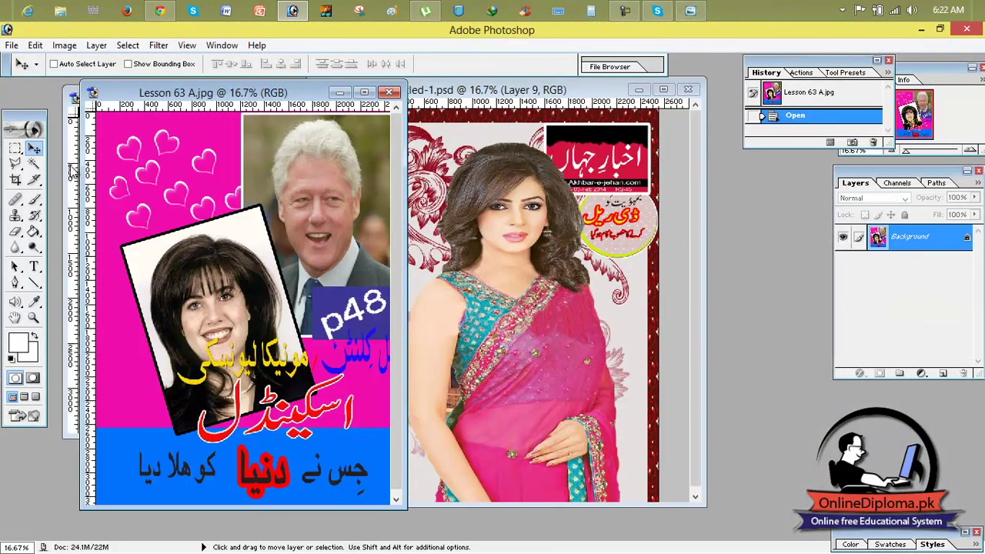
# - Bring the Lesson 63 A image into the cover document as a new layer above Layer 11
pyautogui.moveTo(261, 223); pyautogui.dragTo(627, 137)
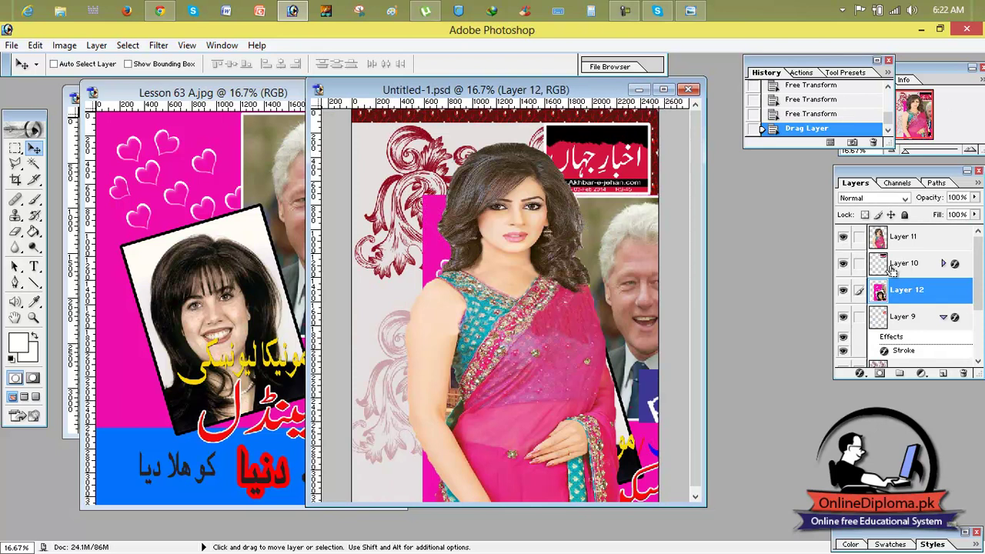
pyautogui.hotkey('ctrl', 'z')
pyautogui.click(914, 245)
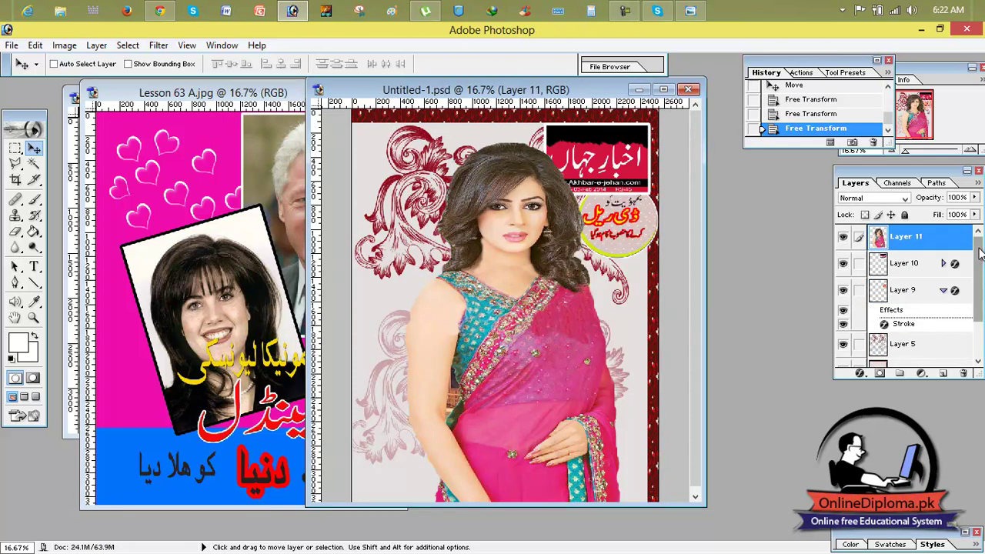
pyautogui.click(272, 241)
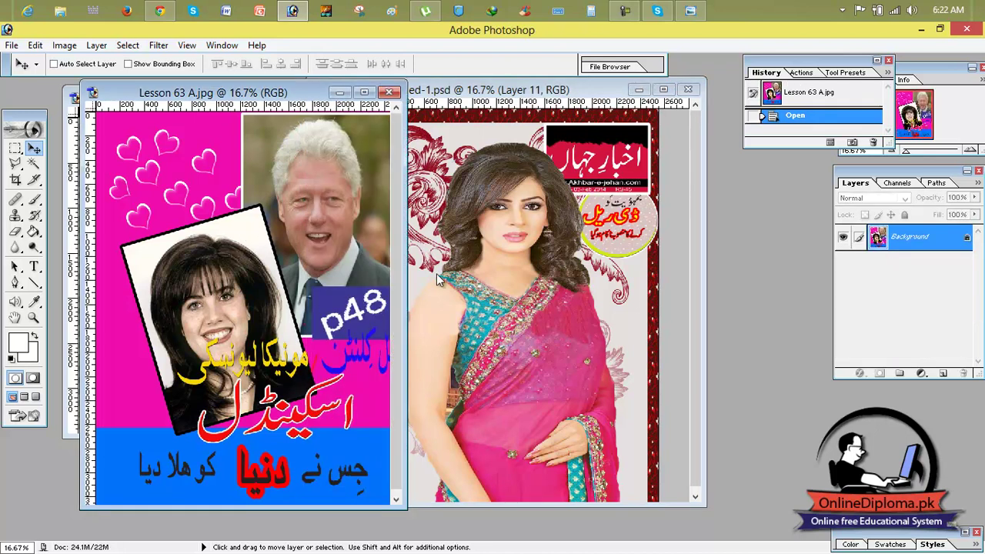
pyautogui.moveTo(281, 239); pyautogui.dragTo(583, 290)
pyautogui.click(664, 90)
# - Scale the Lesson 63 A panel to about 25.2% width and 32.9% height and fit it into the cover's upper-left corner
pyautogui.hotkey('ctrl', 't')
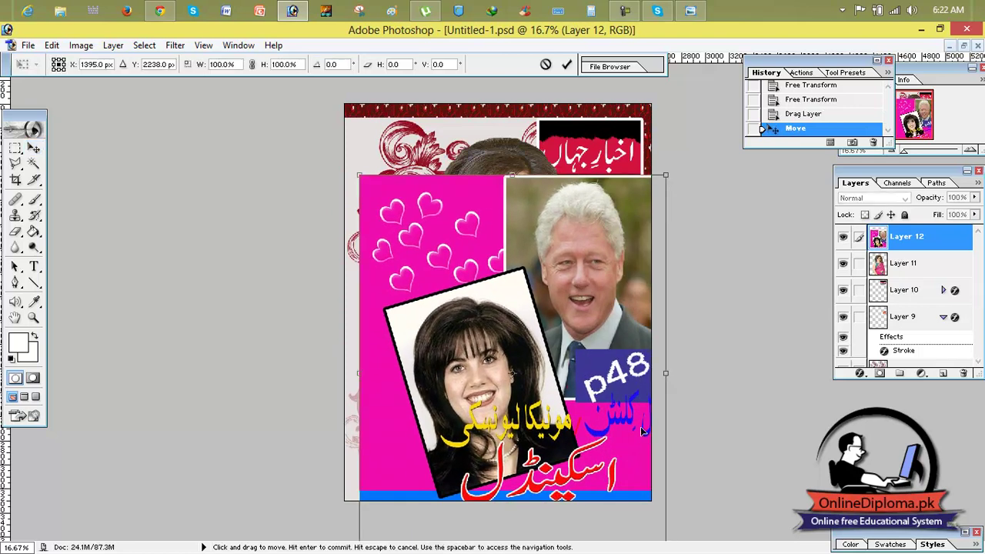
pyautogui.moveTo(665, 175); pyautogui.dragTo(439, 142)
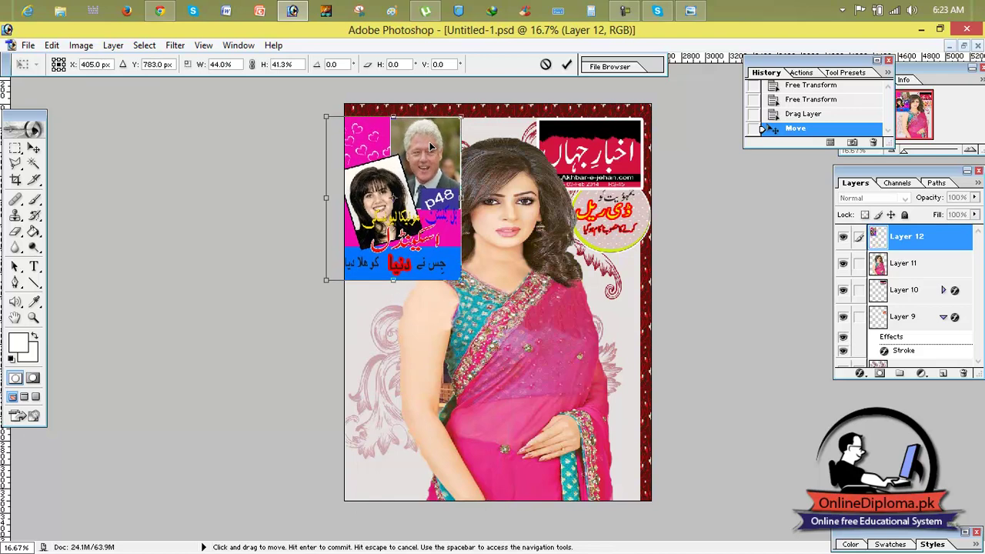
pyautogui.click(698, 13)
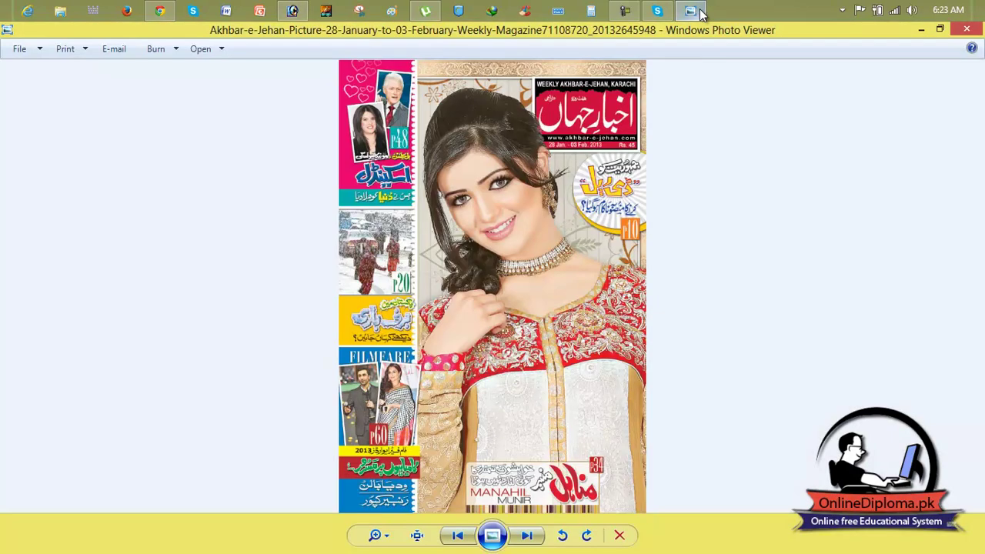
pyautogui.click(699, 13)
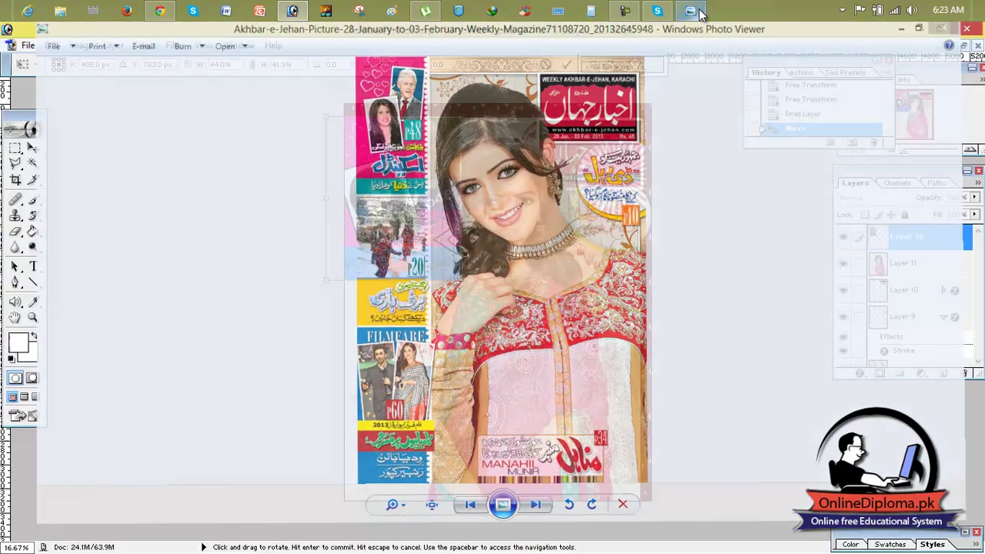
pyautogui.moveTo(469, 280); pyautogui.dragTo(381, 230)
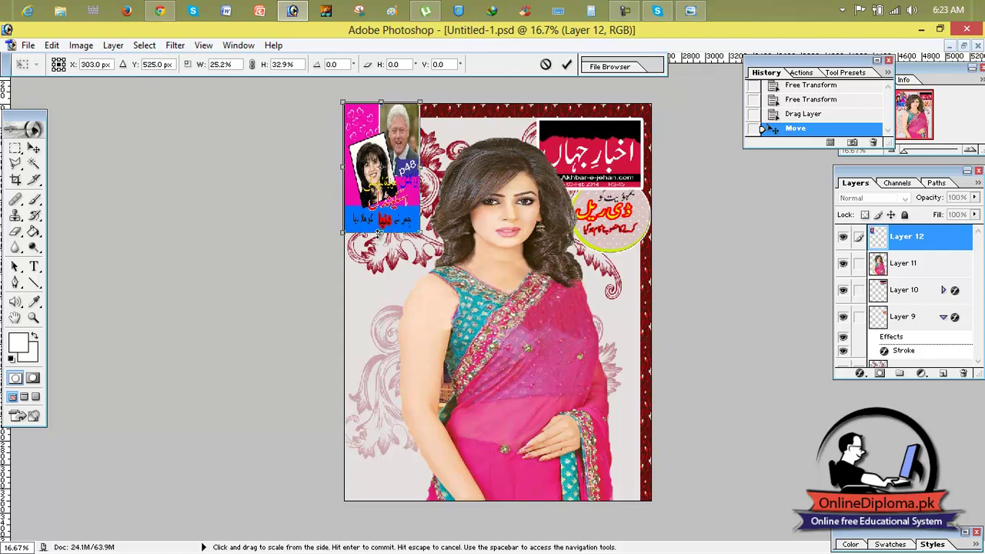
pyautogui.click(565, 67)
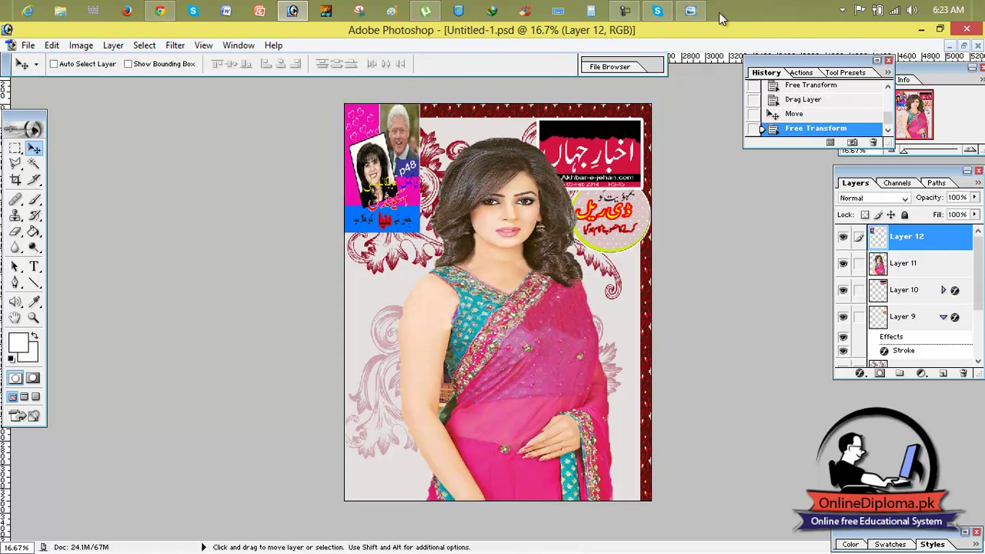
# - Check the reference cover, add a new layer above Layer 15, and select a wide rectangle across the lower part of the woman's sari
pyautogui.click(690, 10)
pyautogui.click(690, 10)
pyautogui.click(627, 11)
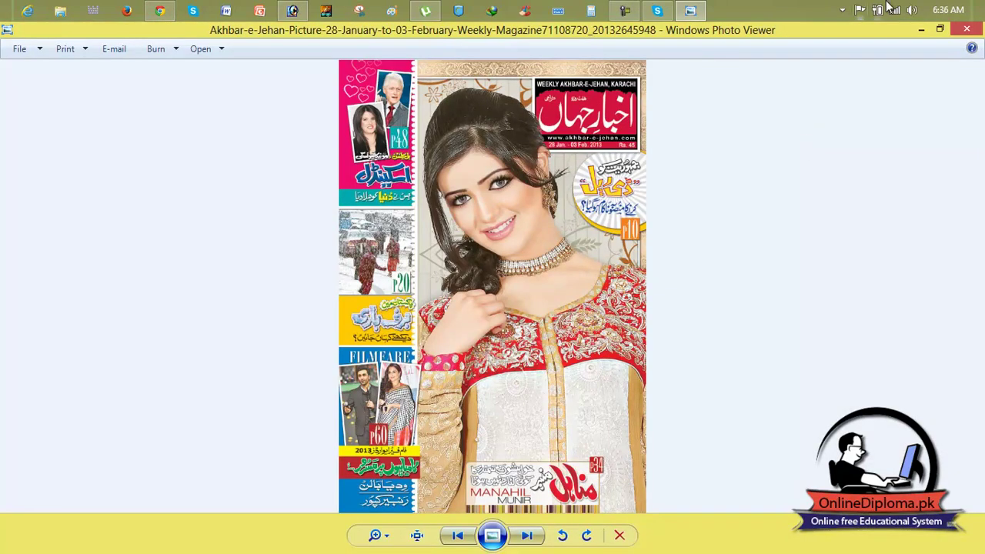
pyautogui.click(920, 31)
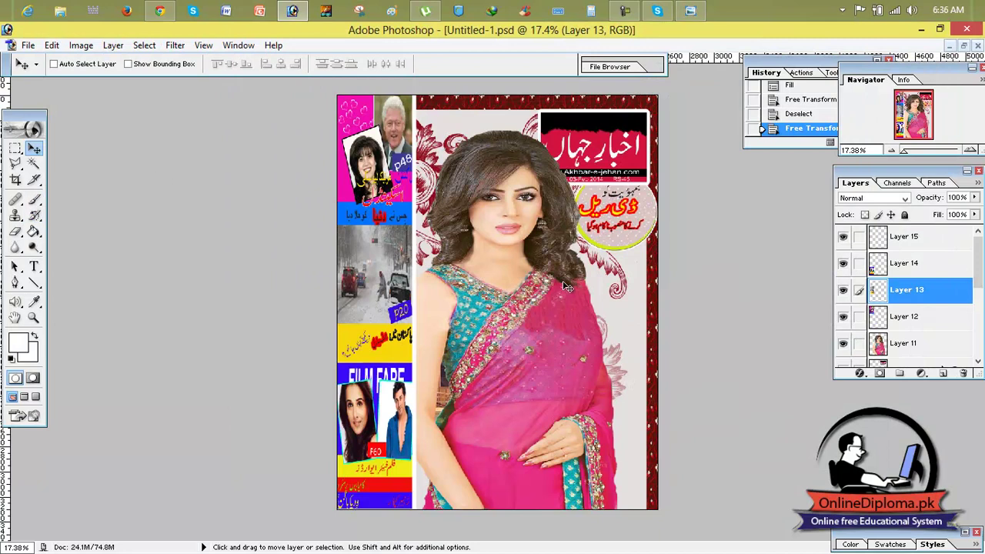
pyautogui.click(925, 236)
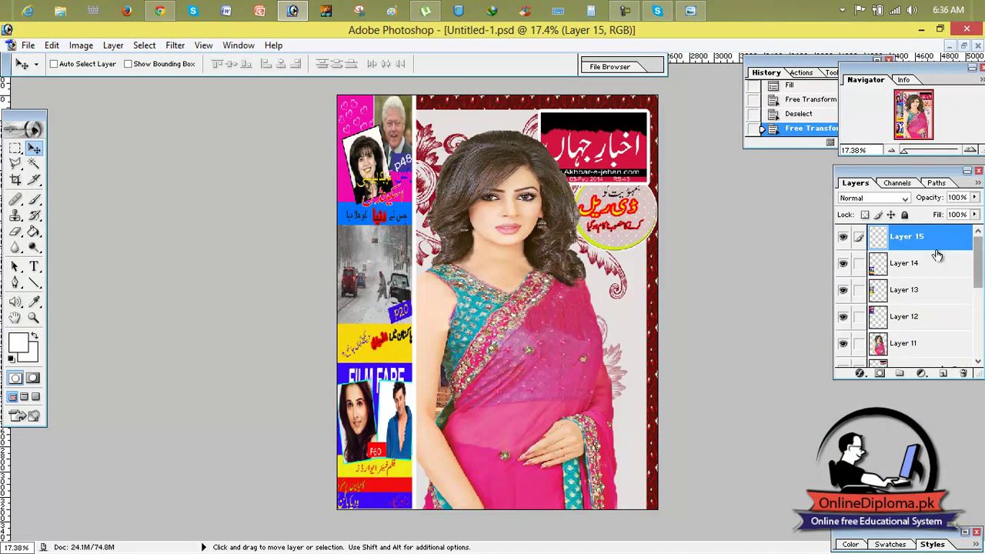
pyautogui.click(942, 375)
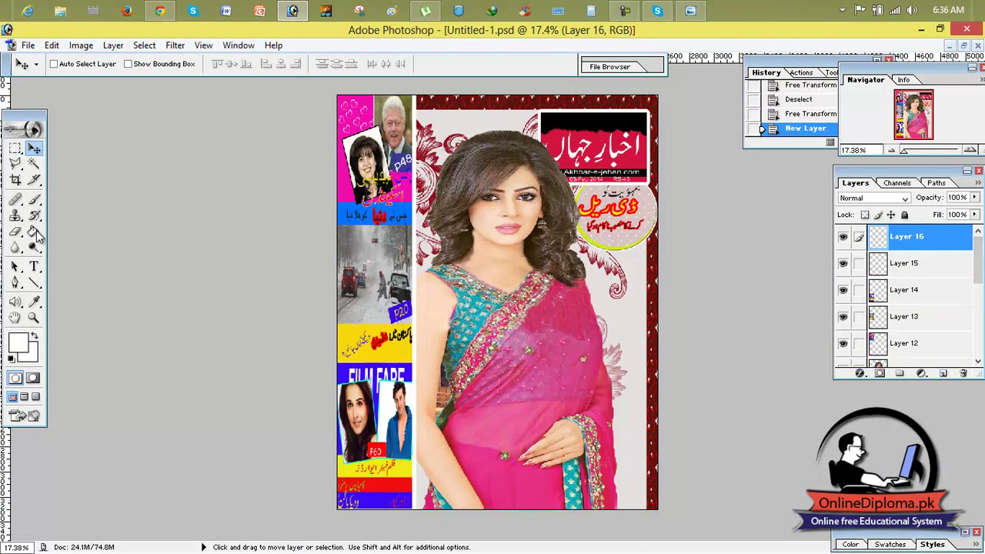
pyautogui.click(15, 148)
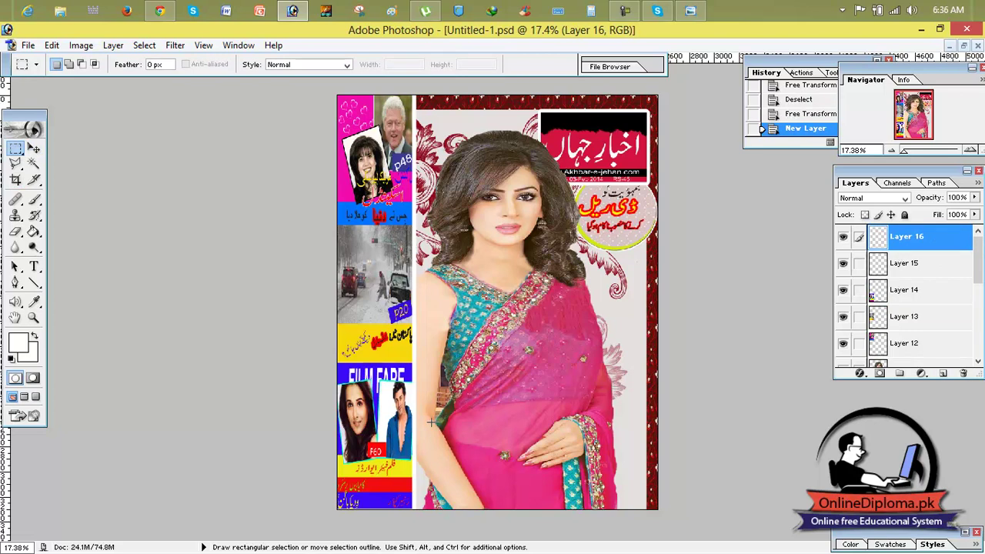
pyautogui.moveTo(621, 498); pyautogui.dragTo(639, 504)
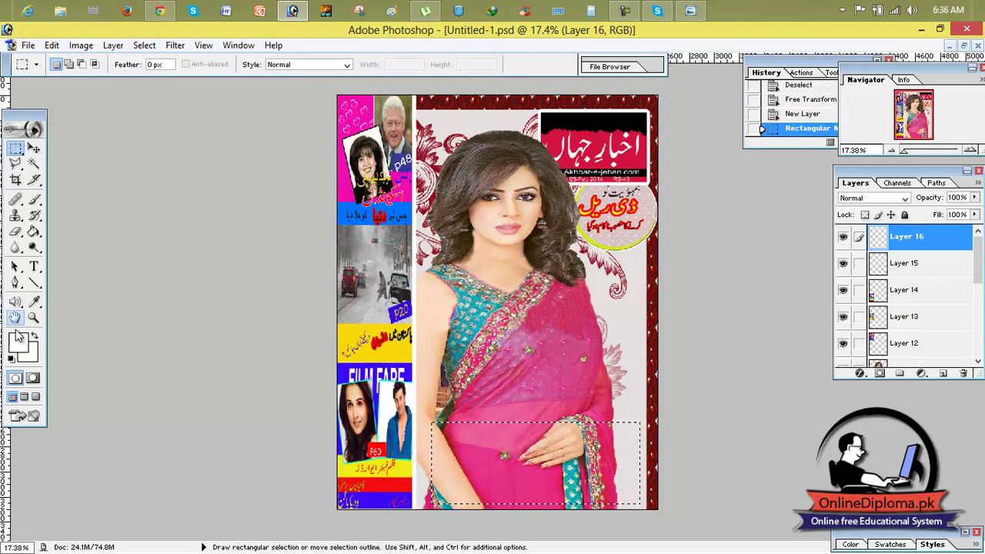
# - Fill the selected rectangle on Layer 16 with white (FFFFFF) and deselect it
pyautogui.click(34, 302)
pyautogui.click(18, 343)
pyautogui.click(617, 334)
pyautogui.moveTo(576, 350); pyautogui.dragTo(531, 187)
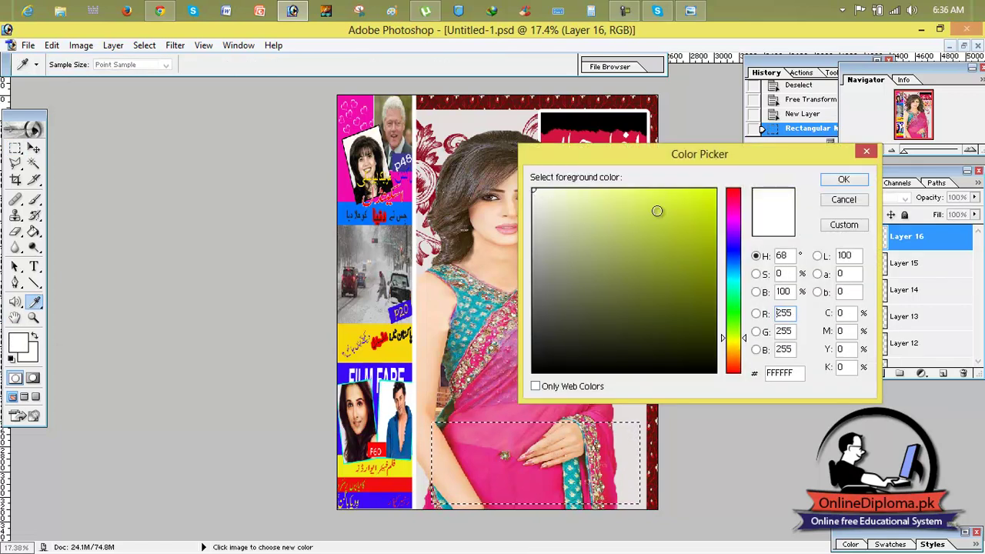
pyautogui.click(843, 180)
pyautogui.press('m')
pyautogui.hotkey('alt', 'BackSpace')
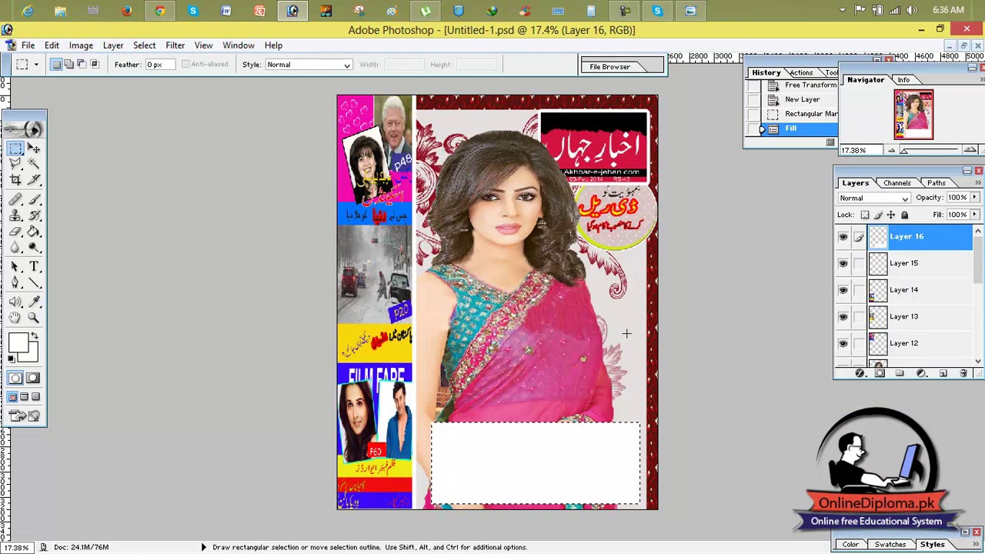
pyautogui.hotkey('ctrl', 'd')
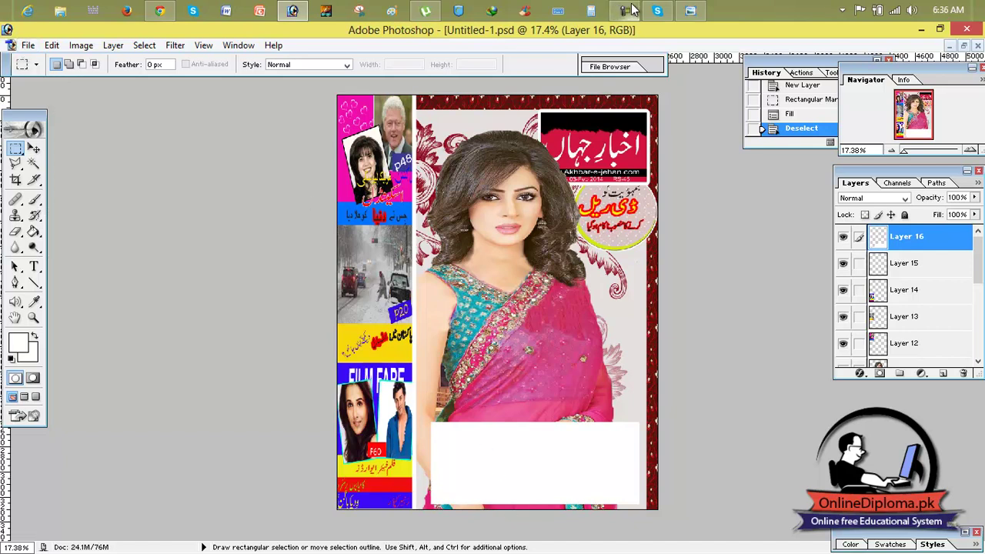
# - Close the three source panel images, including C.jpg and Lesson 63 A.jpg, keeping cover.eps and the cover document open
pyautogui.click(963, 46)
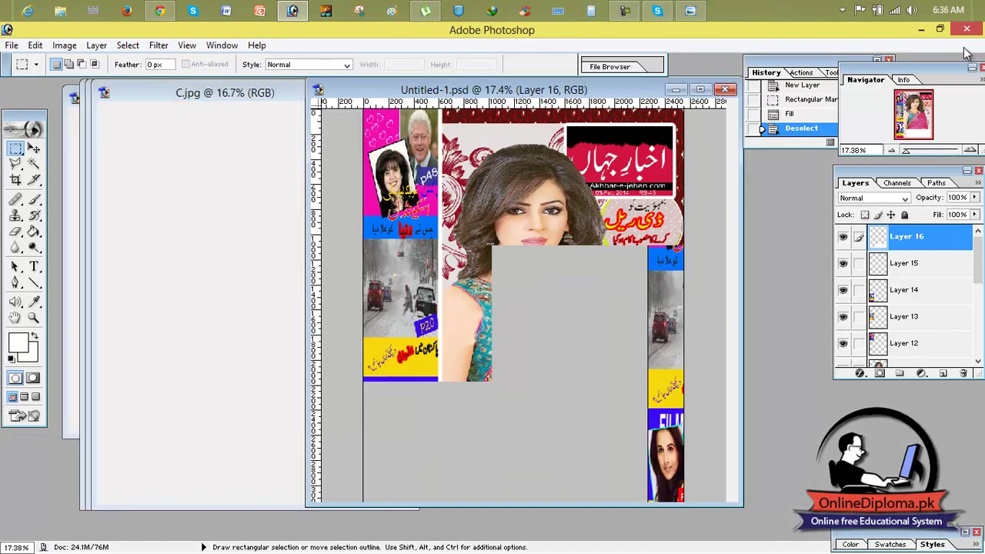
pyautogui.click(277, 94)
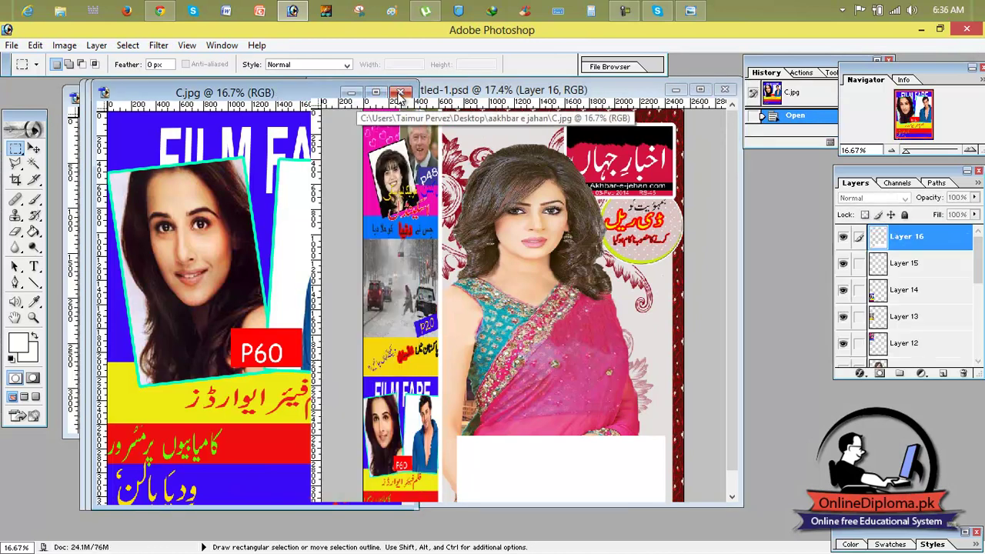
pyautogui.click(395, 94)
pyautogui.click(246, 99)
pyautogui.click(395, 92)
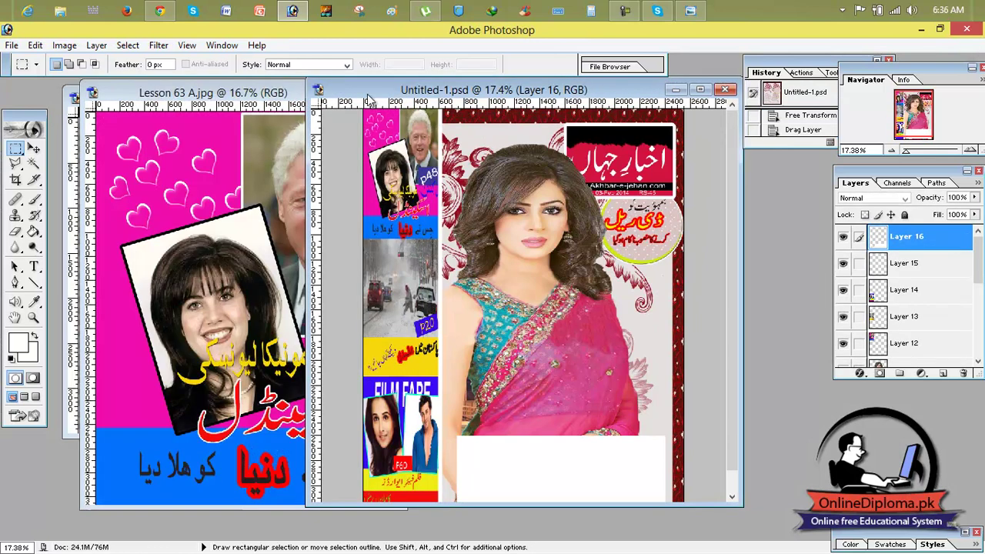
pyautogui.click(271, 99)
pyautogui.click(395, 93)
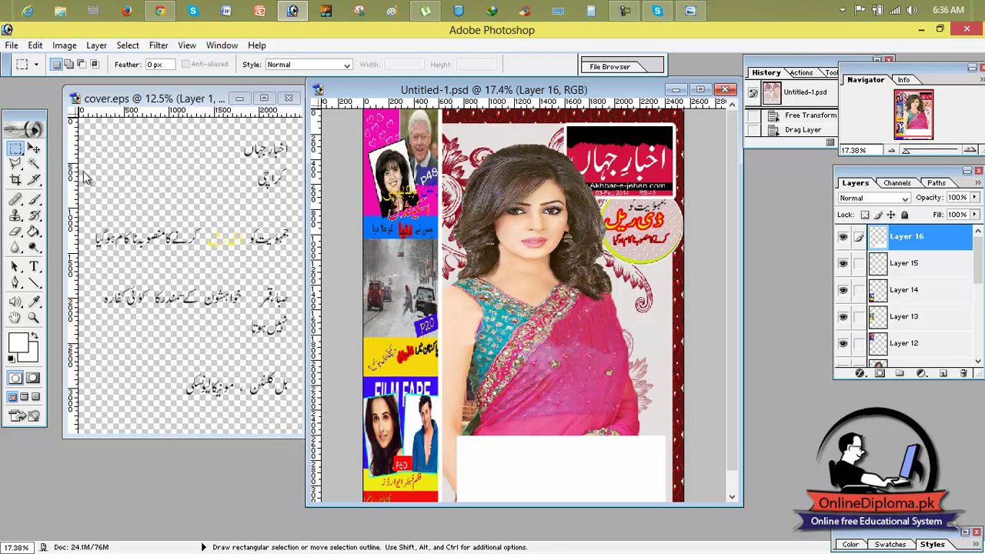
# - Copy the Urdu name text from cover.eps into the upper-right part of the white box on the cover
pyautogui.click(262, 291)
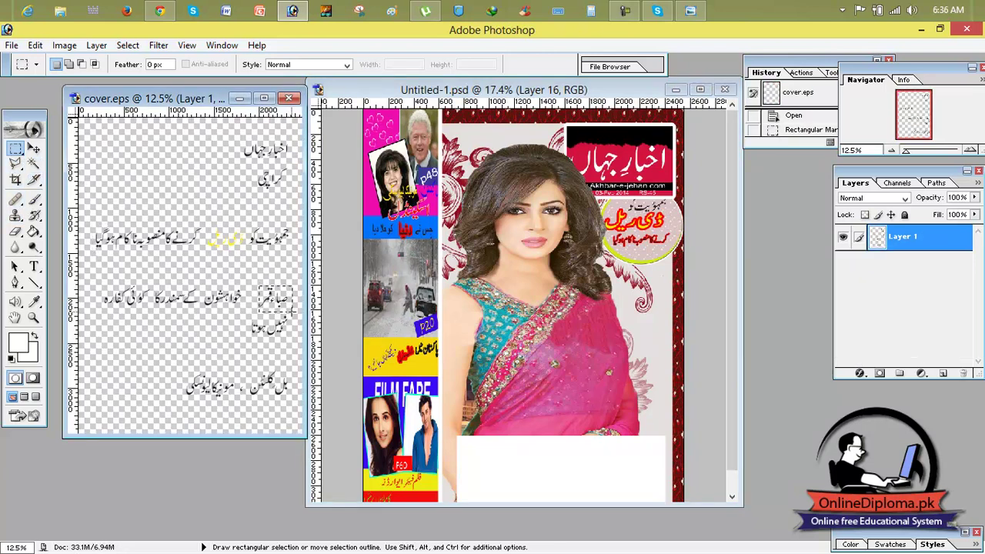
pyautogui.moveTo(292, 311); pyautogui.dragTo(621, 453)
pyautogui.click(33, 148)
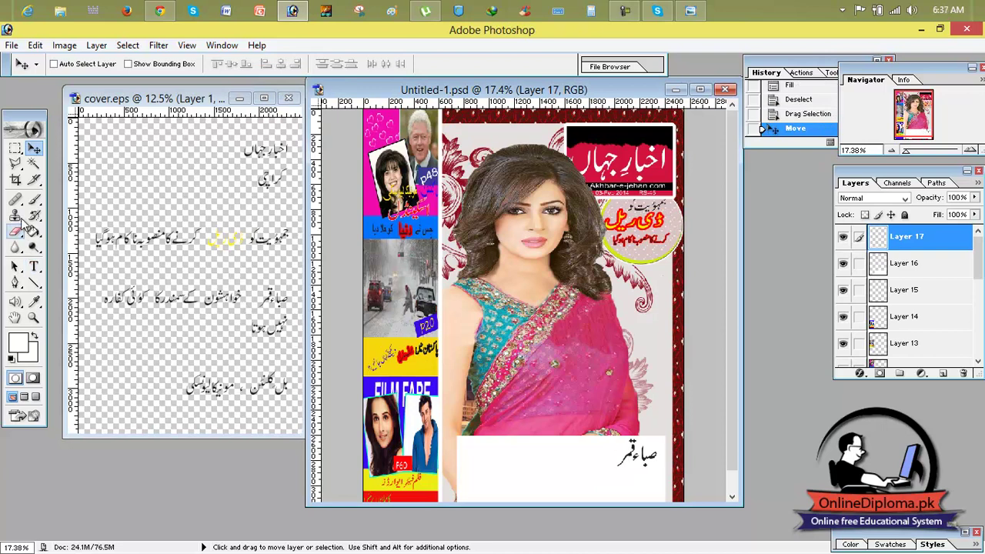
# - Select the two-line Urdu caption beside the name in cover.eps with added rectangular selections, leaving out the name itself
pyautogui.click(15, 163)
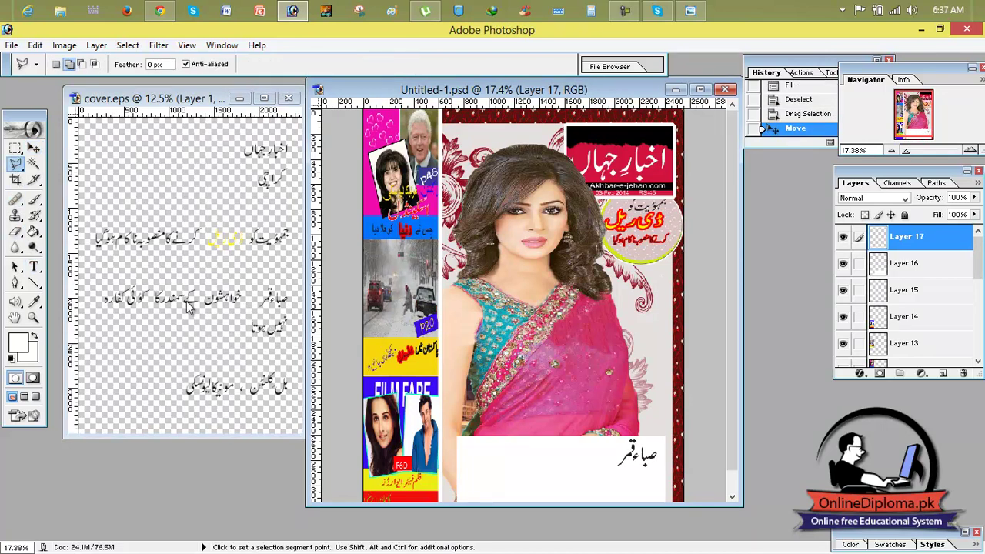
pyautogui.click(15, 150)
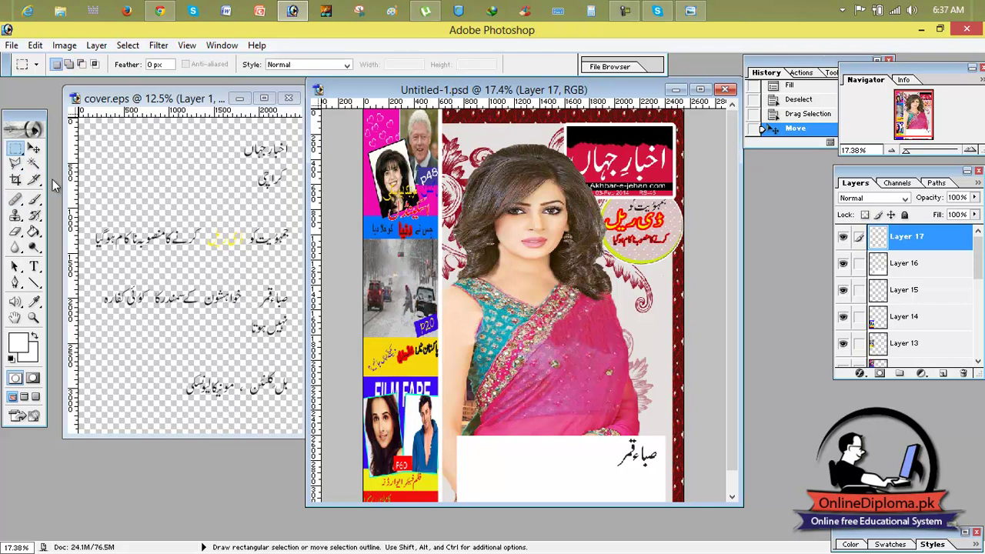
pyautogui.click(109, 293)
pyautogui.moveTo(132, 298); pyautogui.dragTo(245, 317)
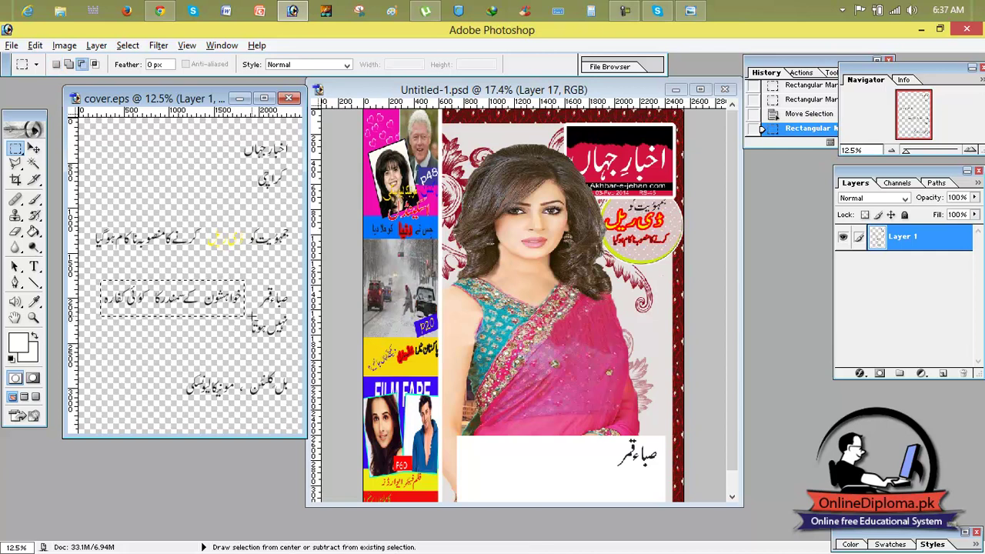
pyautogui.moveTo(292, 343); pyautogui.dragTo(292, 344)
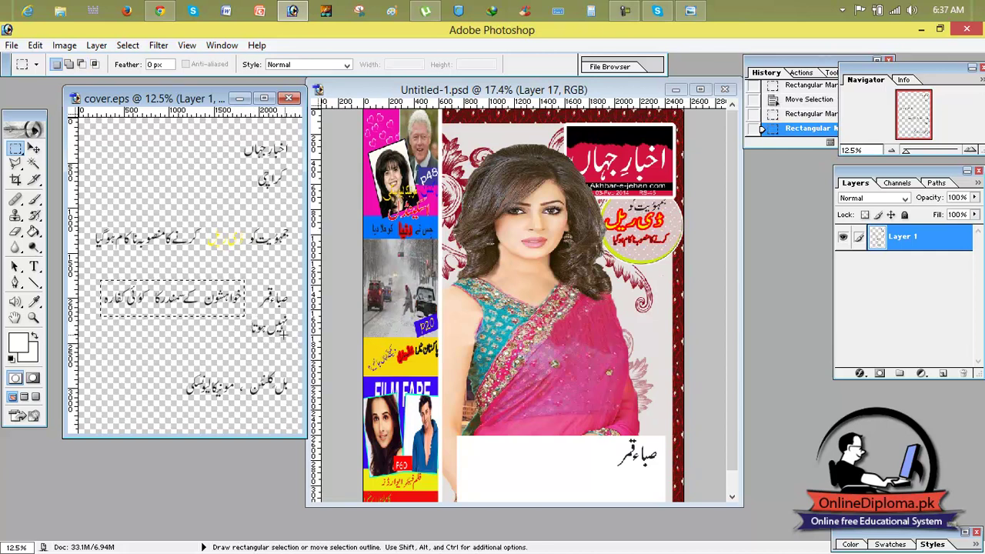
pyautogui.click(68, 65)
pyautogui.moveTo(249, 310); pyautogui.dragTo(292, 344)
# - Copy the selected caption into the white box on the cover and maximize the cover document
pyautogui.click(35, 151)
pyautogui.moveTo(131, 235); pyautogui.dragTo(514, 449)
pyautogui.click(700, 90)
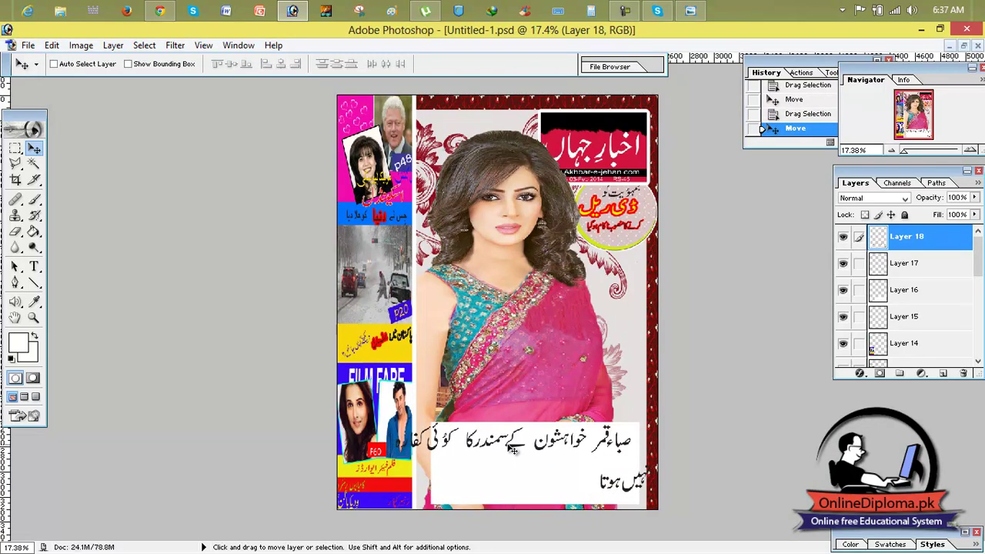
# - Scale down the caption on Layer 18 and fit it into the left part of the white box
pyautogui.hotkey('ctrl', 't')
pyautogui.moveTo(396, 423); pyautogui.dragTo(496, 439)
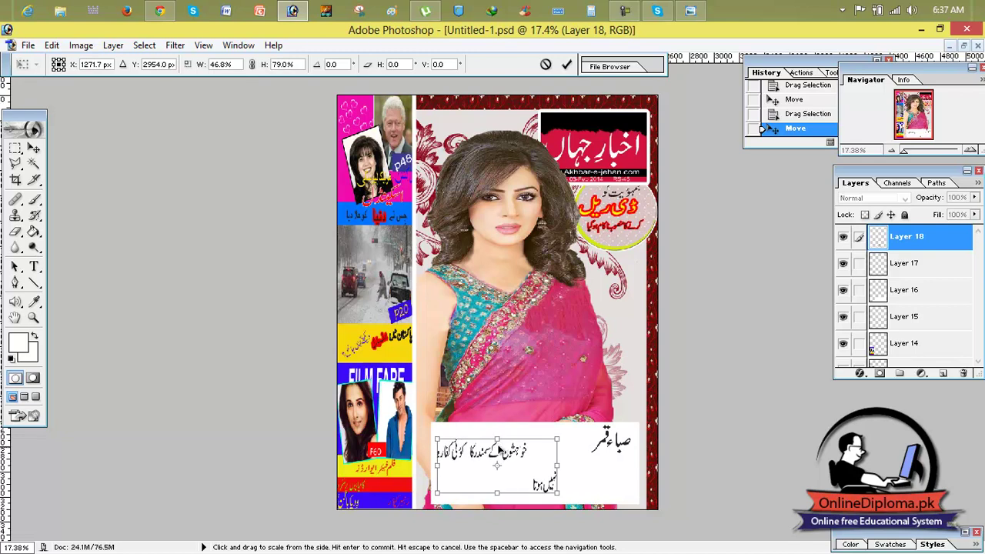
pyautogui.moveTo(557, 493); pyautogui.dragTo(557, 487)
pyautogui.moveTo(494, 487); pyautogui.dragTo(487, 495)
pyautogui.click(33, 148)
pyautogui.click(436, 235)
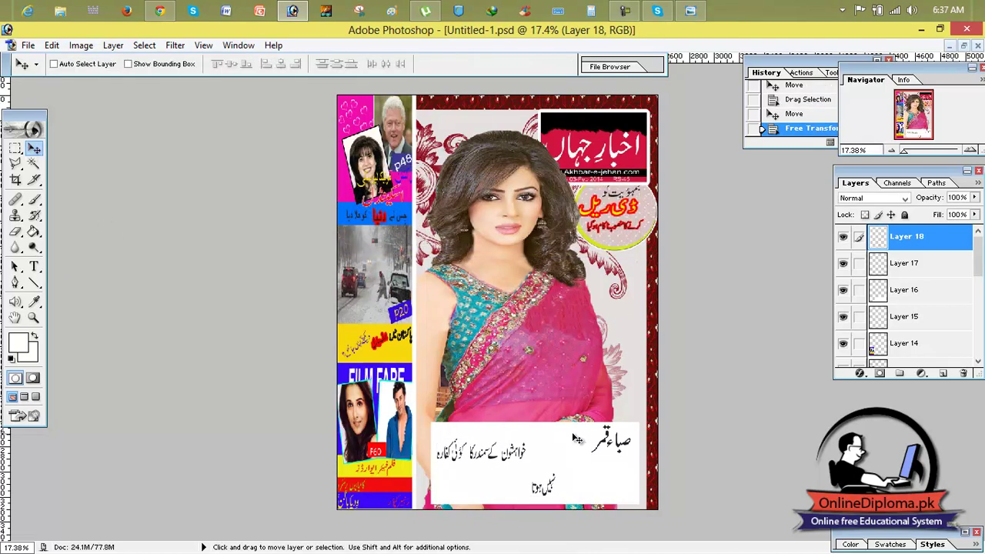
# - Enlarge the Urdu name on Layer 17 to about 175.6% width and 268.6% height, filling the right part of the white box
pyautogui.click(895, 263)
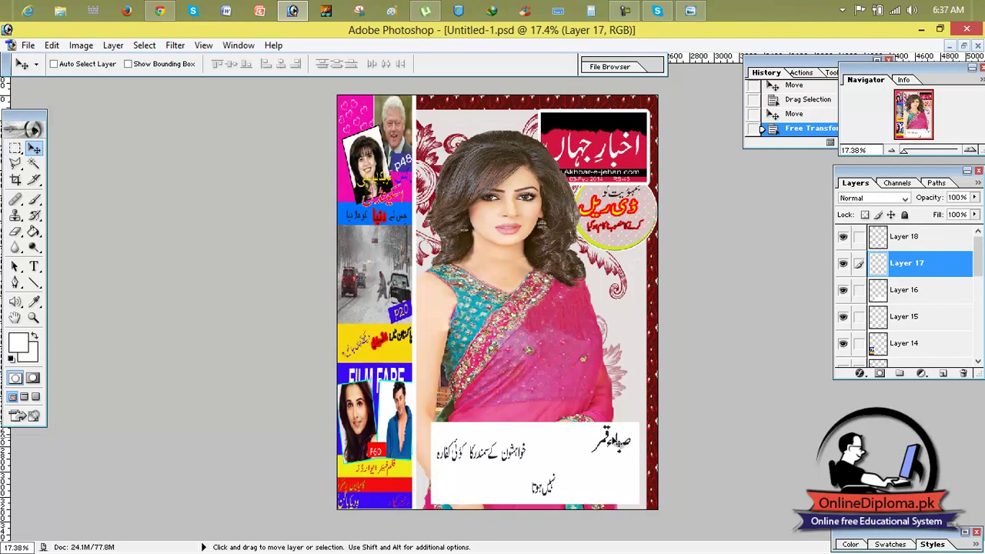
pyautogui.hotkey('ctrl', 't')
pyautogui.moveTo(590, 454); pyautogui.dragTo(563, 497)
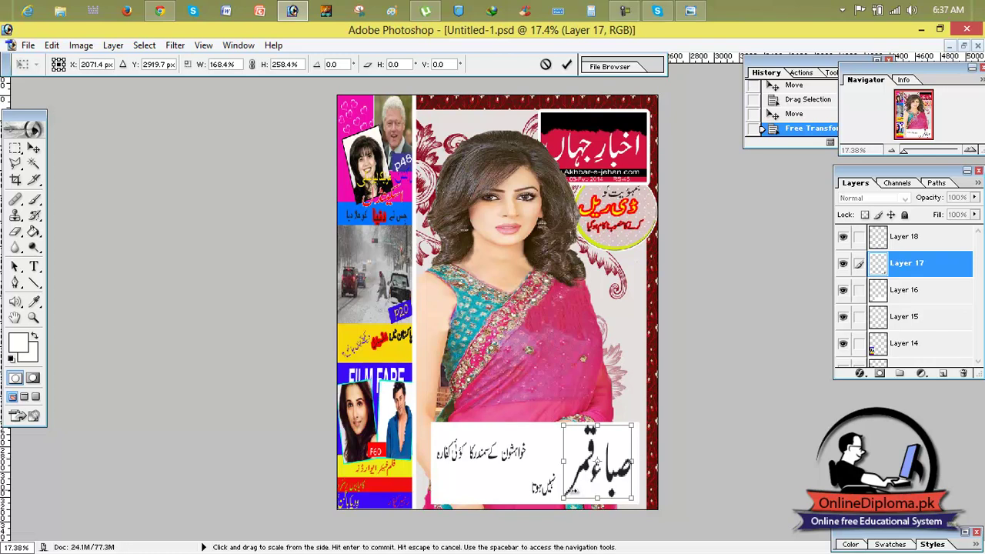
pyautogui.moveTo(562, 497); pyautogui.dragTo(559, 502)
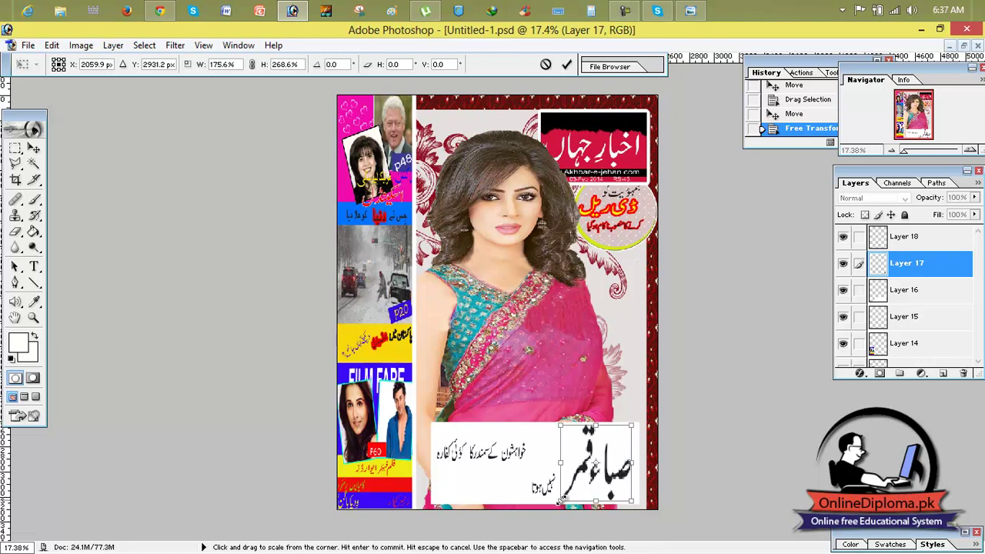
pyautogui.click(567, 64)
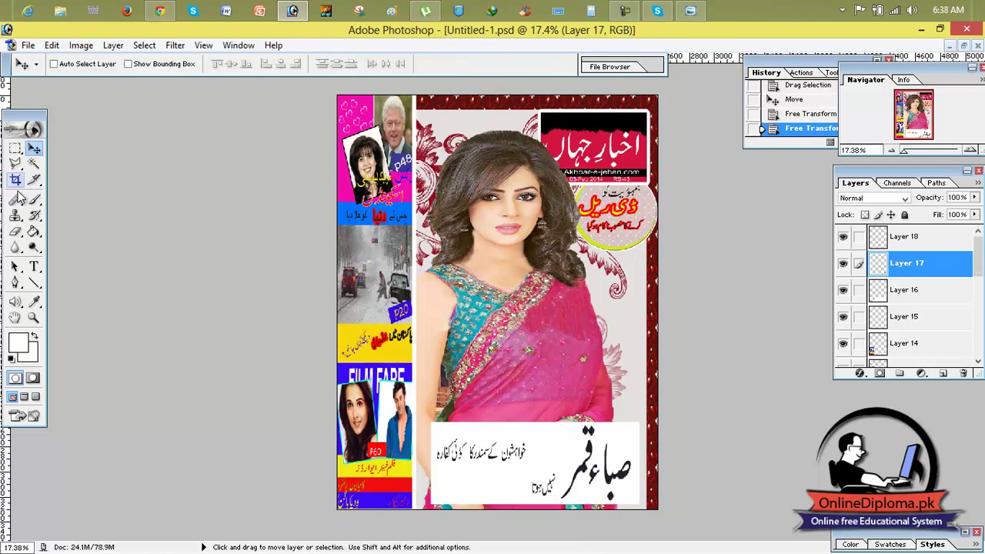
# - Set the Clone Stamp brush to 78 px and try cloning over the caption's second line on Layer 17
pyautogui.click(16, 230)
pyautogui.rightClick(18, 220)
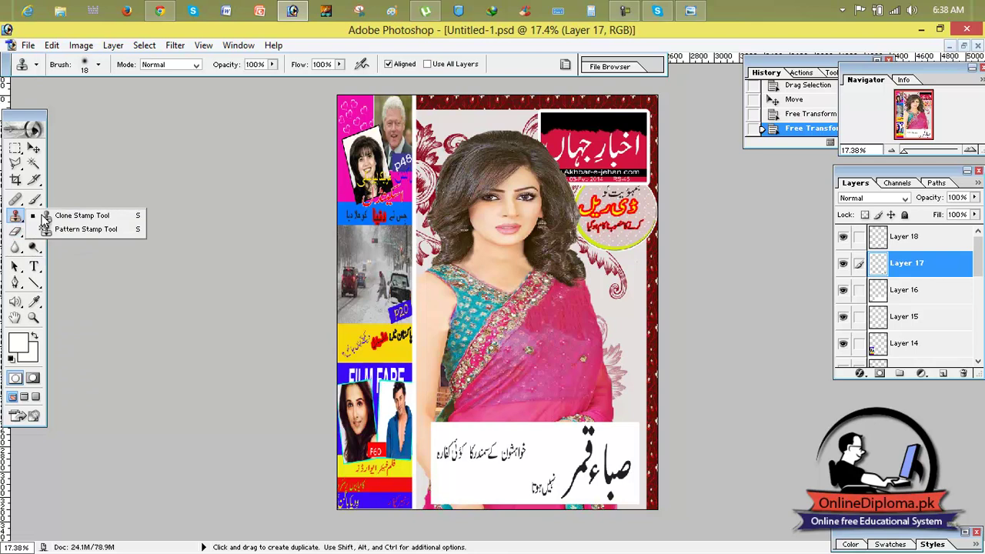
pyautogui.click(67, 219)
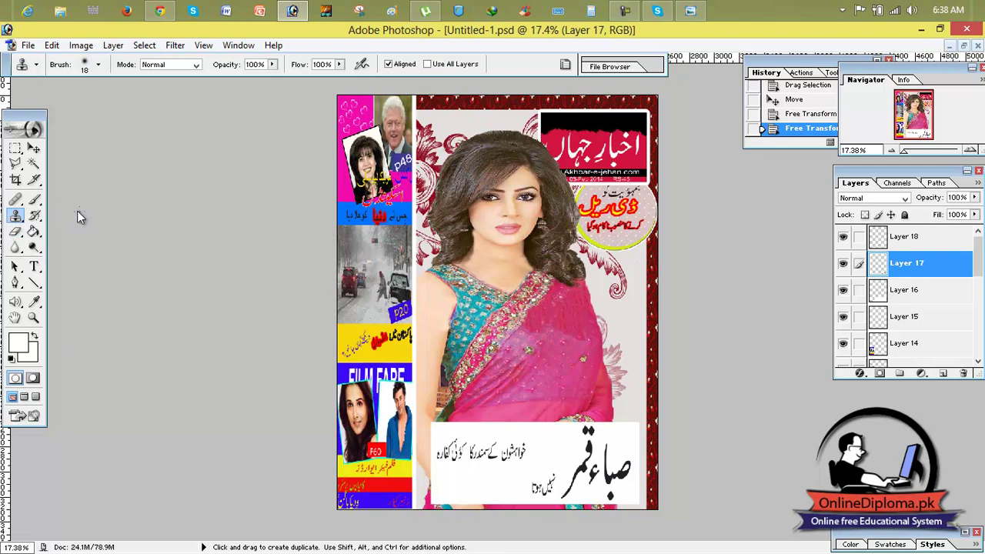
pyautogui.click(98, 65)
pyautogui.click(71, 101)
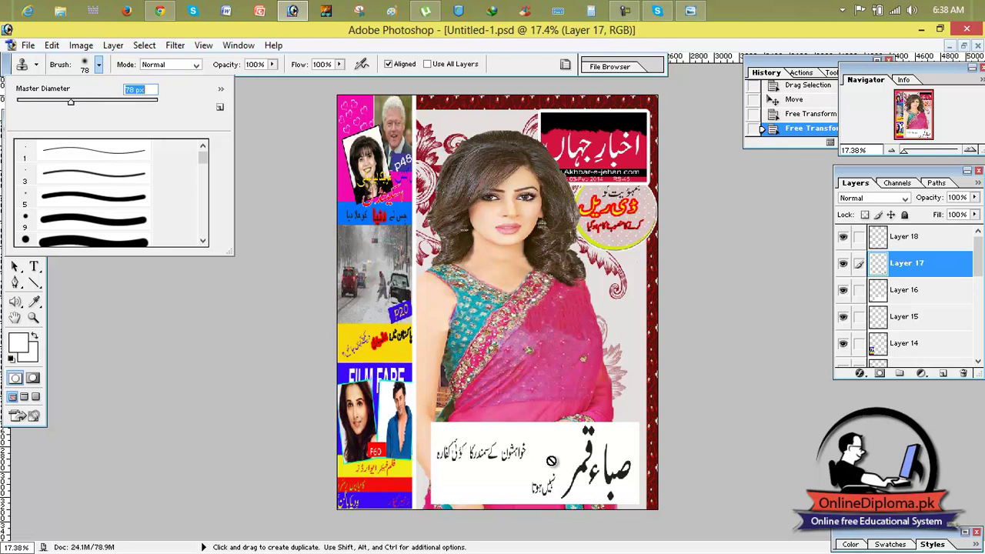
pyautogui.press('Return')
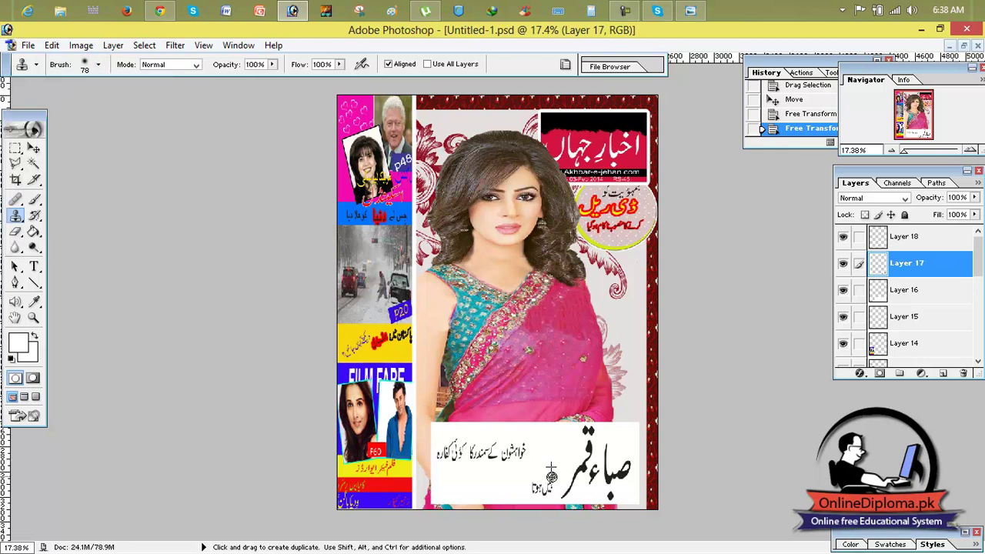
pyautogui.moveTo(551, 488); pyautogui.dragTo(548, 484)
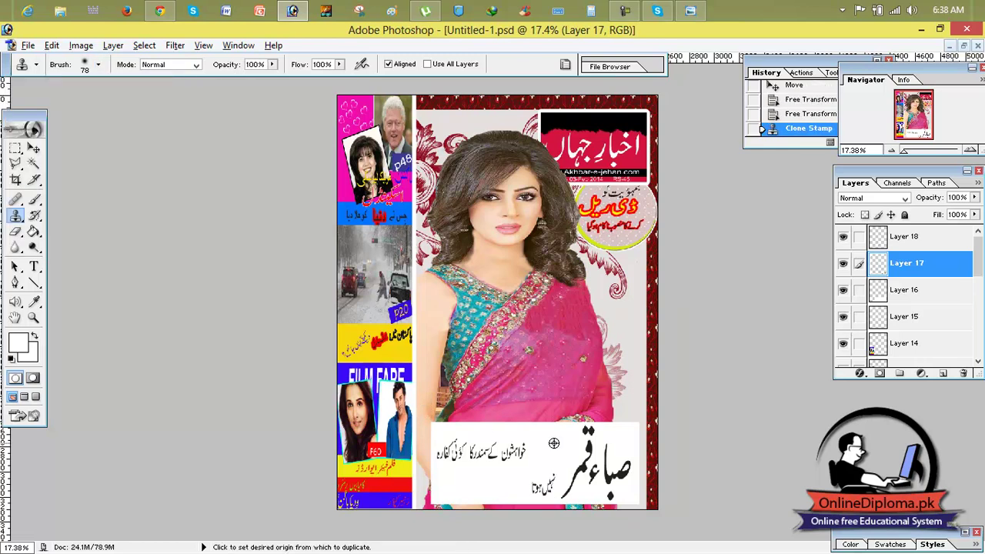
# - Try cloning the blank area above the caption's second line over its right end on Layer 18
pyautogui.keyDown('alt'); pyautogui.click(554, 443); pyautogui.keyUp('alt')
pyautogui.click(927, 242)
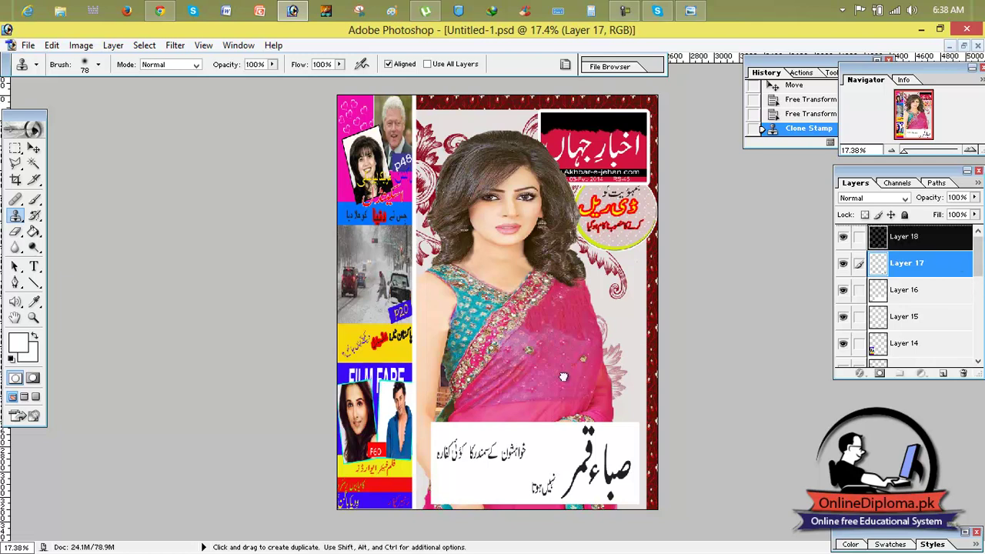
pyautogui.moveTo(552, 471)
pyautogui.mouseDown()
pyautogui.moveTo(554, 483)
pyautogui.moveTo(553, 474)
pyautogui.mouseUp()
pyautogui.keyDown('alt'); pyautogui.click(551, 463); pyautogui.keyUp('alt')
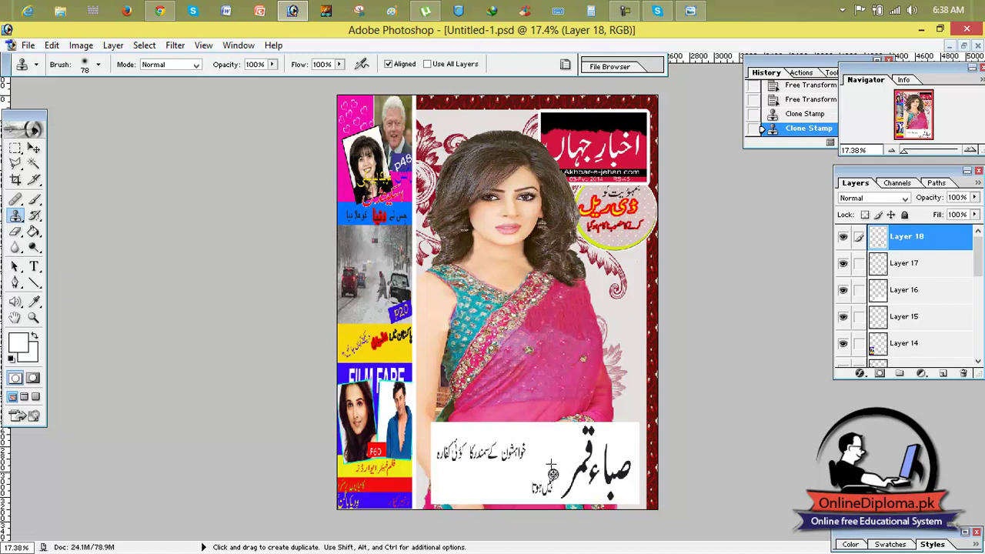
pyautogui.click(553, 482)
# - Sample the white box on Layer 16 with the Clone Stamp and cover the caption's second line on Layer 18
pyautogui.click(913, 318)
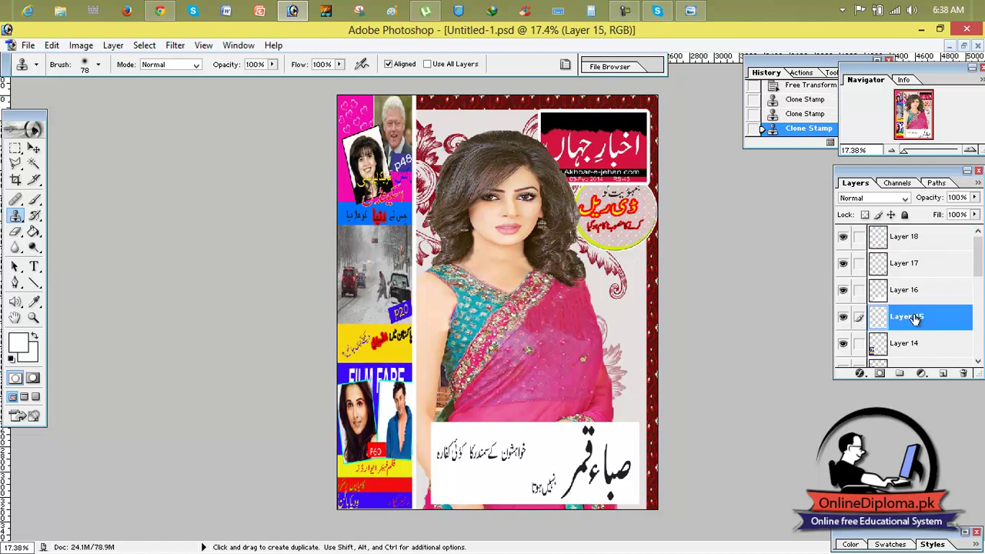
pyautogui.click(907, 297)
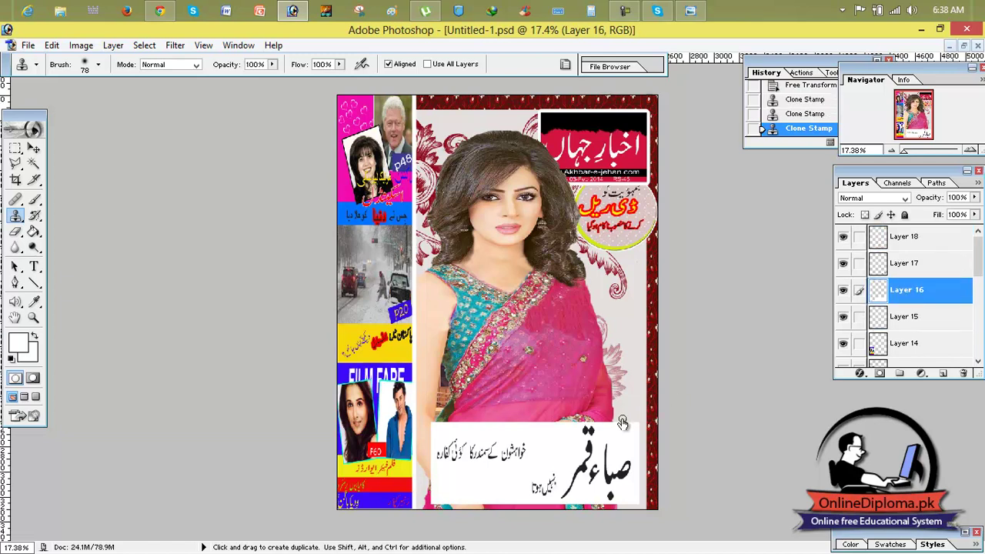
pyautogui.keyDown('alt'); pyautogui.click(555, 448); pyautogui.keyUp('alt')
pyautogui.moveTo(560, 474); pyautogui.dragTo(554, 479)
pyautogui.click(890, 265)
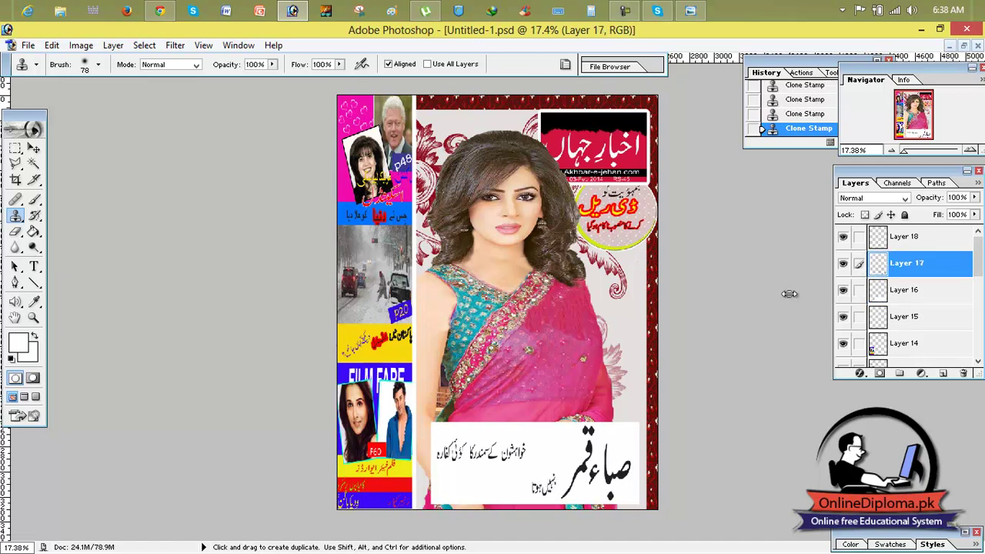
pyautogui.click(875, 243)
pyautogui.moveTo(555, 477)
pyautogui.mouseDown()
pyautogui.moveTo(549, 497)
pyautogui.moveTo(542, 491)
pyautogui.mouseUp()
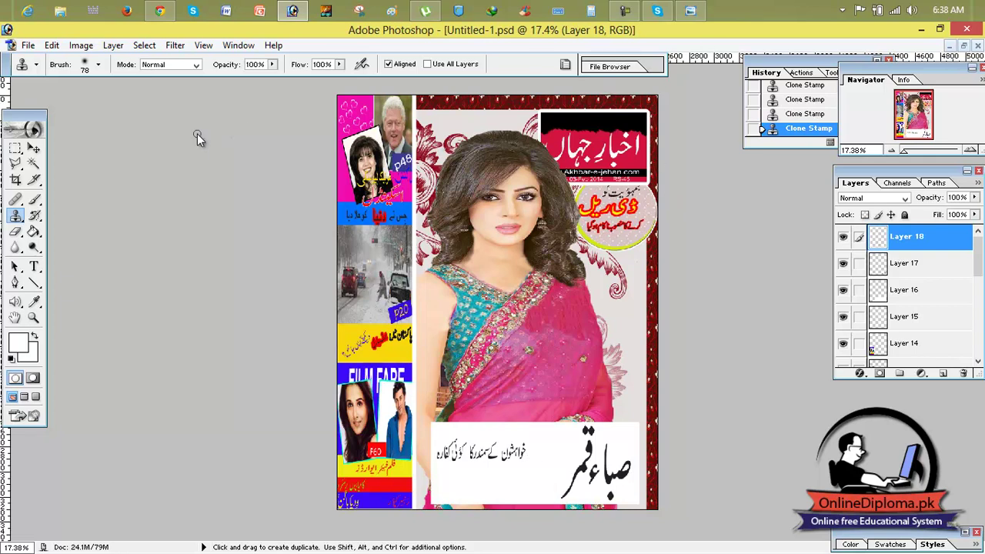
# - Apply a red 9 px outside Stroke effect to the Urdu name on Layer 17
pyautogui.click(33, 148)
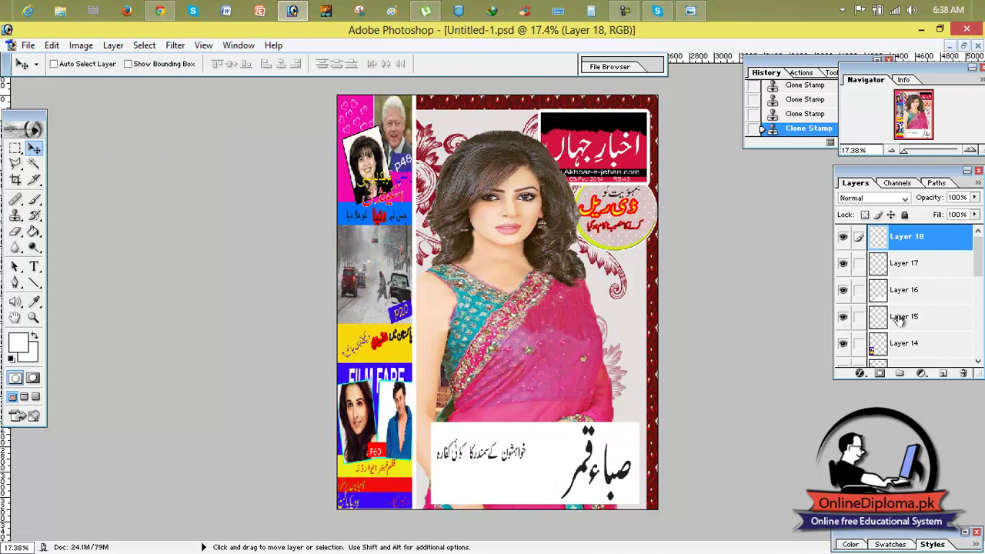
pyautogui.click(896, 263)
pyautogui.hotkey('ctrl', 't')
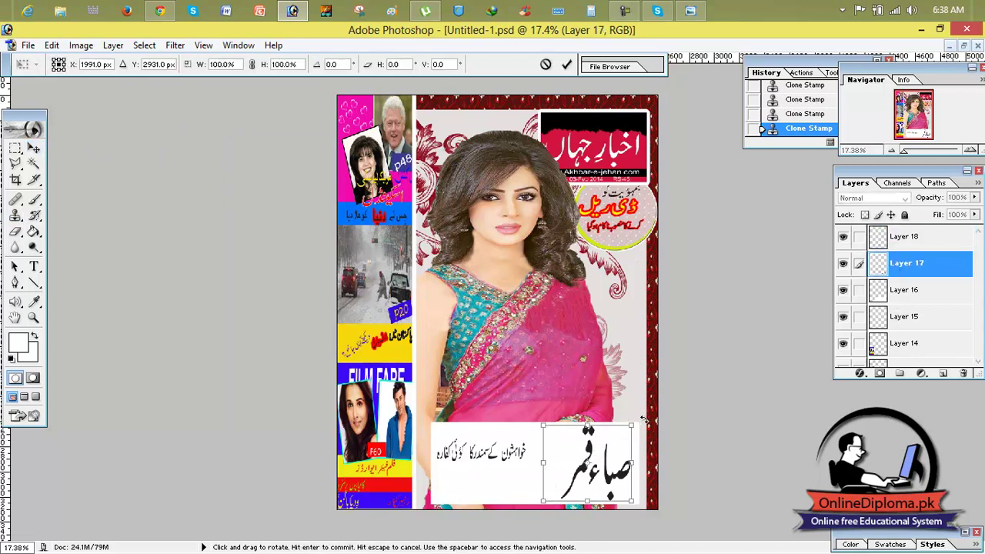
pyautogui.click(33, 148)
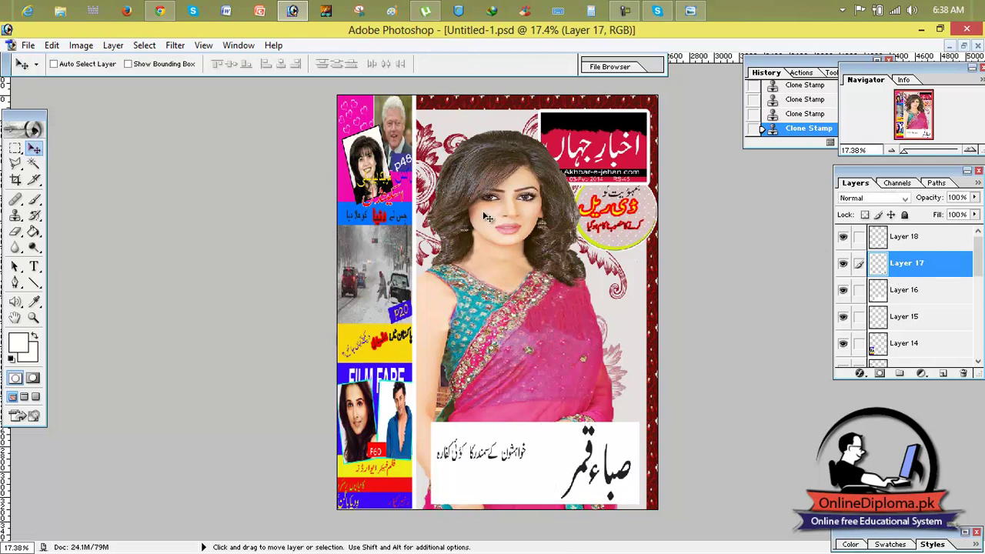
pyautogui.rightClick(885, 269)
pyautogui.click(880, 314)
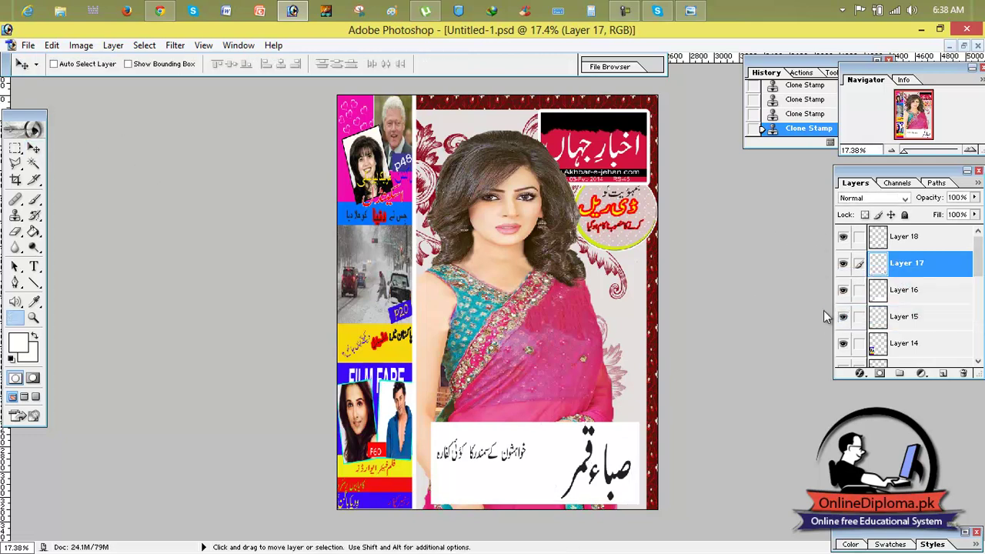
pyautogui.click(148, 305)
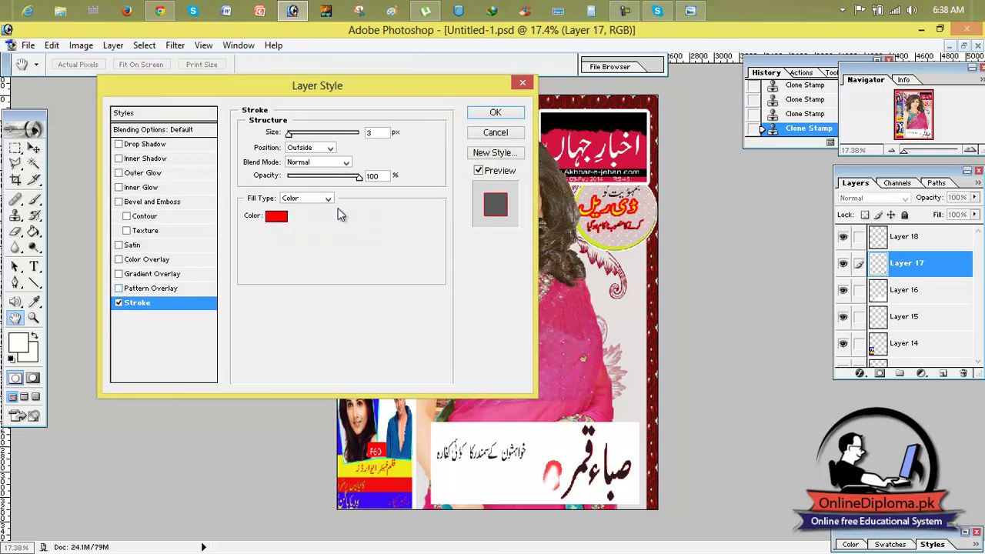
pyautogui.moveTo(289, 136); pyautogui.dragTo(295, 139)
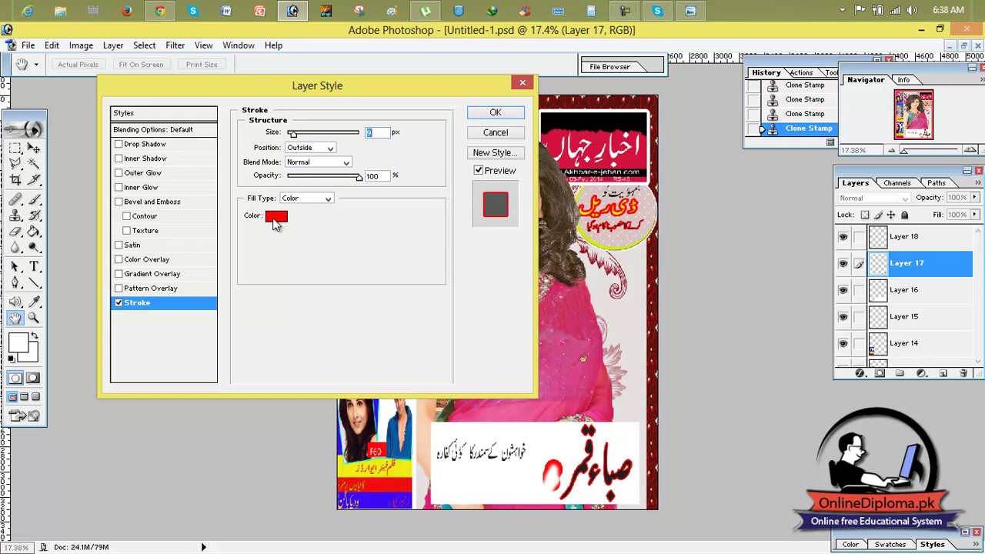
pyautogui.click(495, 113)
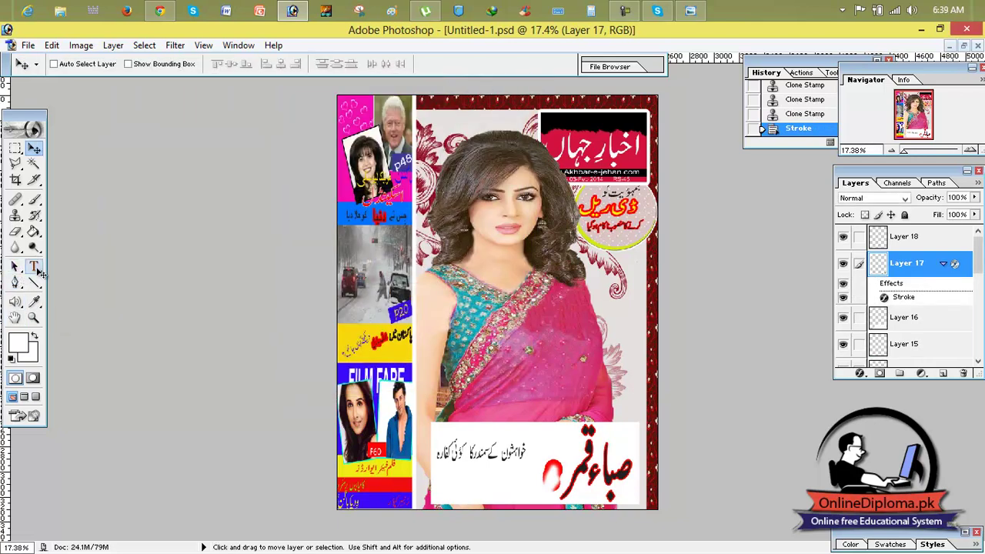
# - Load Layer 17's outline as a selection, fill it with white (FFFFFF), and deselect
pyautogui.keyDown('ctrl'); pyautogui.click(920, 269); pyautogui.keyUp('ctrl')
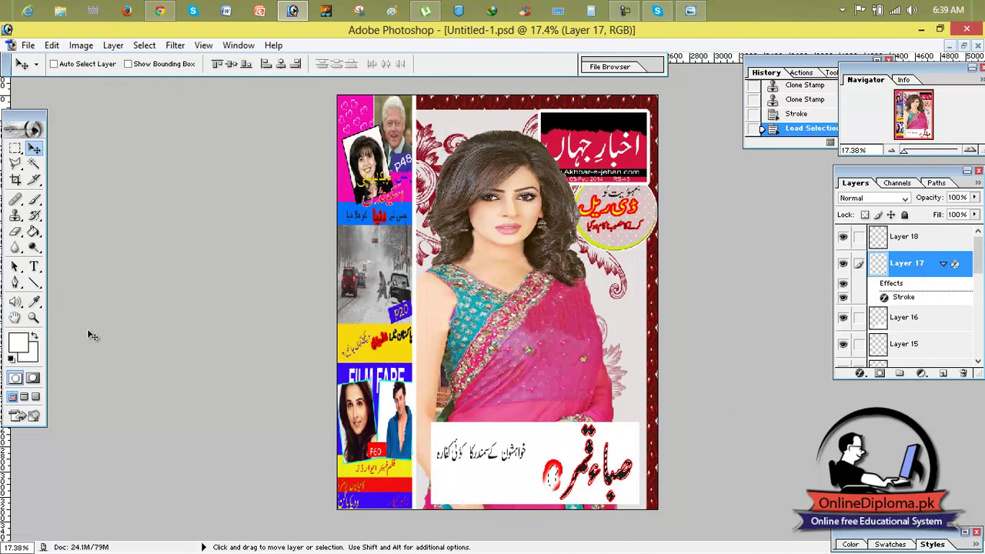
pyautogui.click(23, 342)
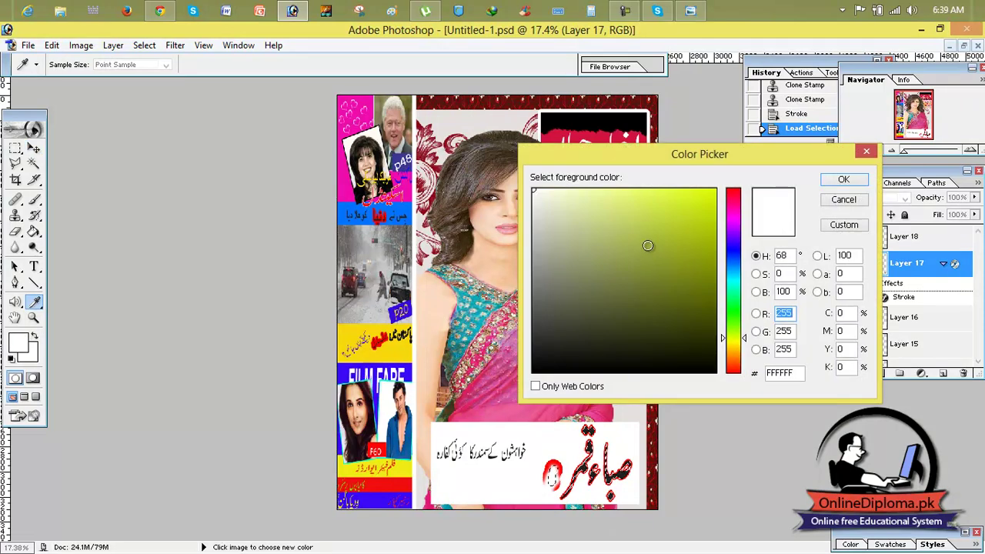
pyautogui.click(843, 179)
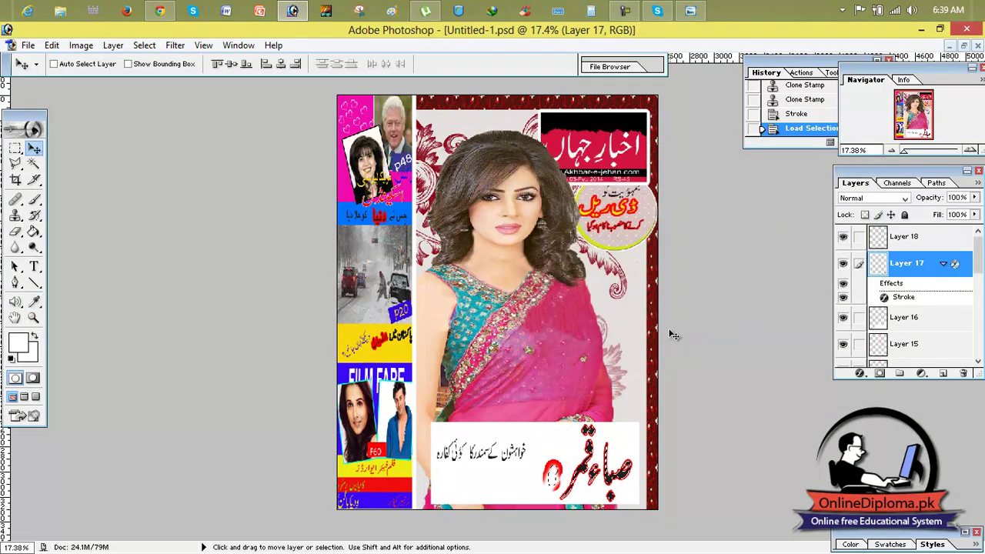
pyautogui.hotkey('alt', 'BackSpace')
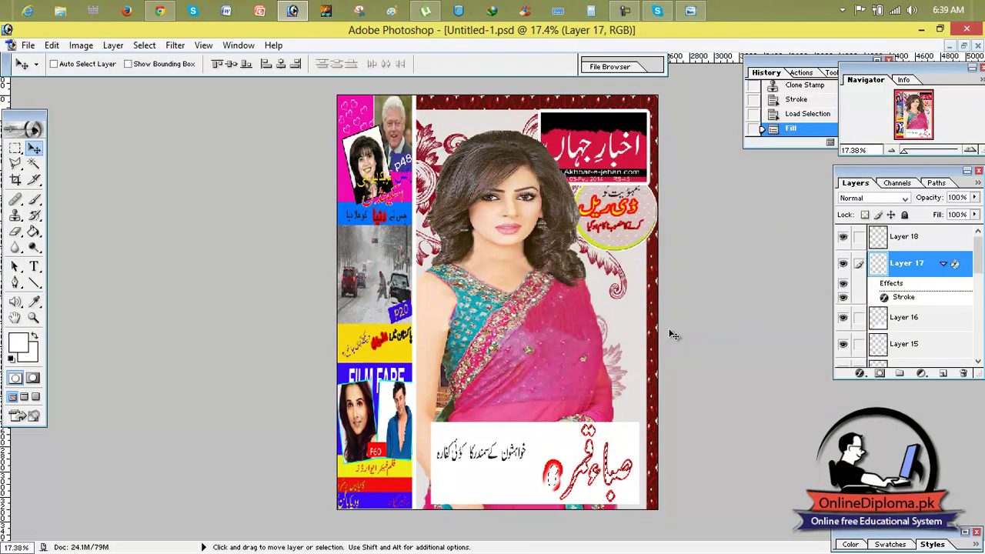
pyautogui.hotkey('ctrl', 'd')
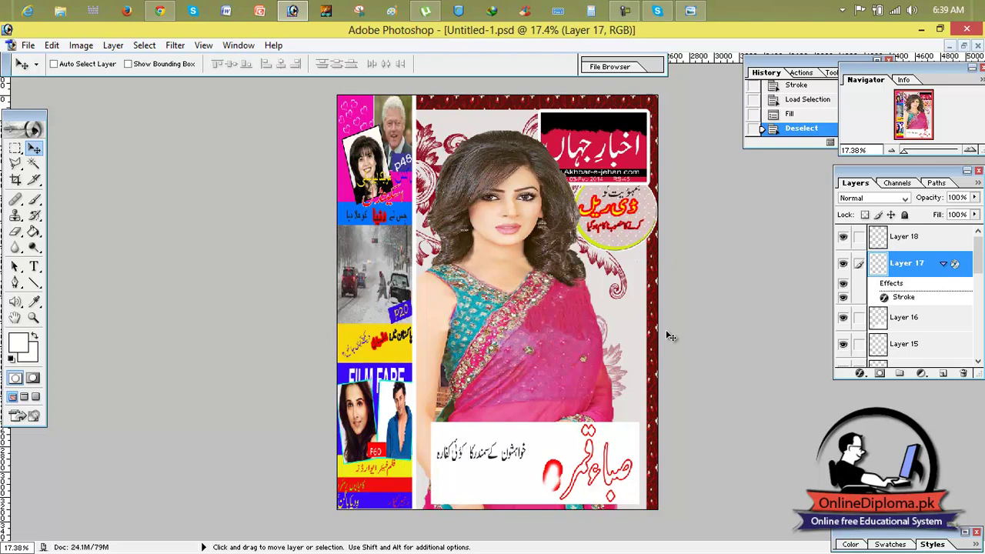
# - Erase the stray red mark beside the Urdu name on Layer 17 with the Eraser
pyautogui.click(17, 232)
pyautogui.moveTo(17, 231); pyautogui.dragTo(55, 231)
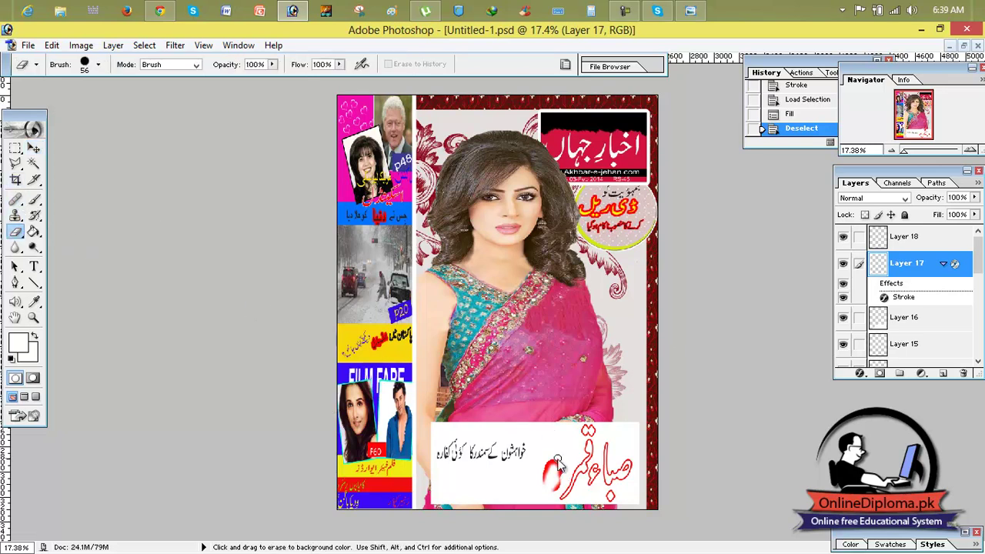
pyautogui.moveTo(557, 480)
pyautogui.mouseDown()
pyautogui.moveTo(562, 496)
pyautogui.moveTo(555, 471)
pyautogui.moveTo(548, 477)
pyautogui.moveTo(556, 465)
pyautogui.mouseUp()
# - Increase the size of the red Stroke effect around the Urdu name on Layer 17
pyautogui.rightClick(924, 264)
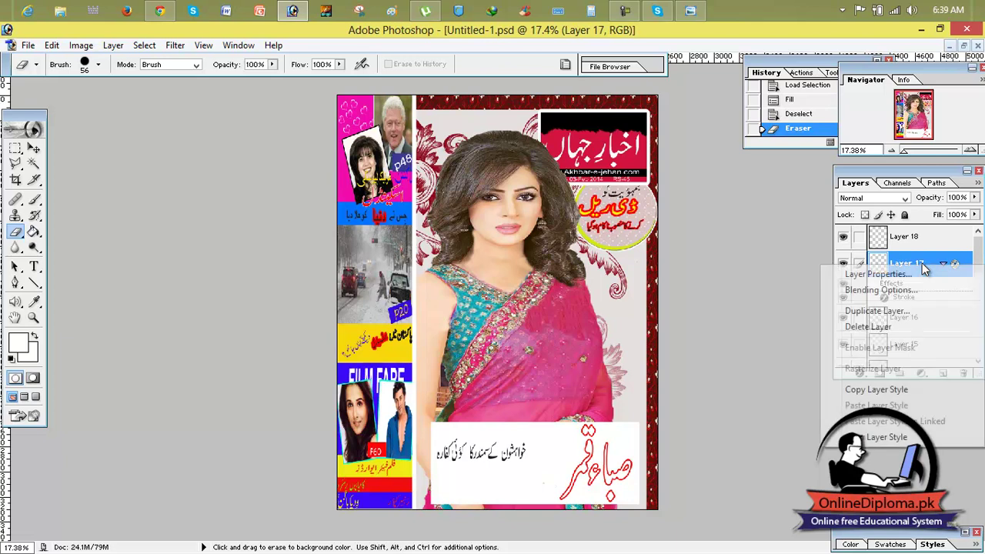
pyautogui.click(878, 289)
pyautogui.click(166, 303)
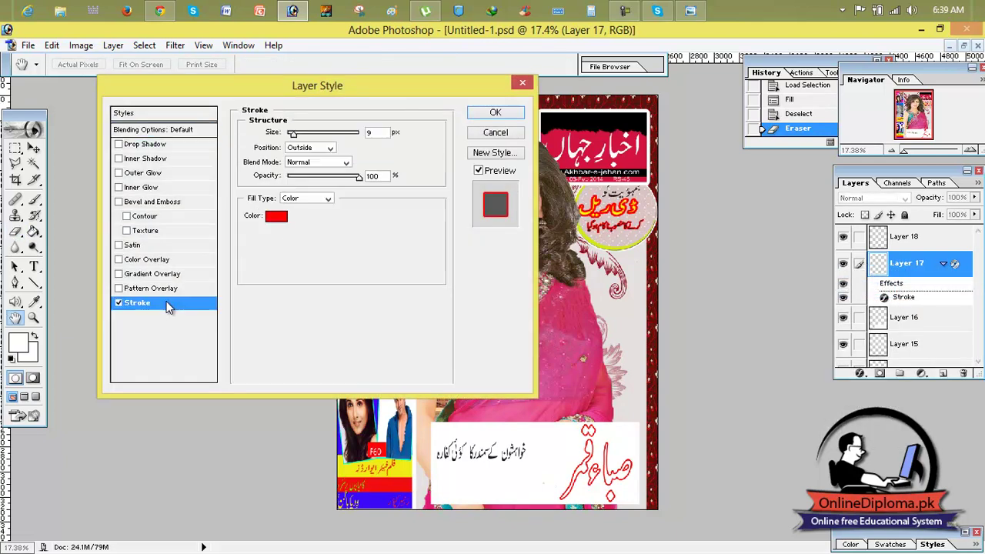
pyautogui.moveTo(294, 134); pyautogui.dragTo(300, 134)
pyautogui.click(496, 113)
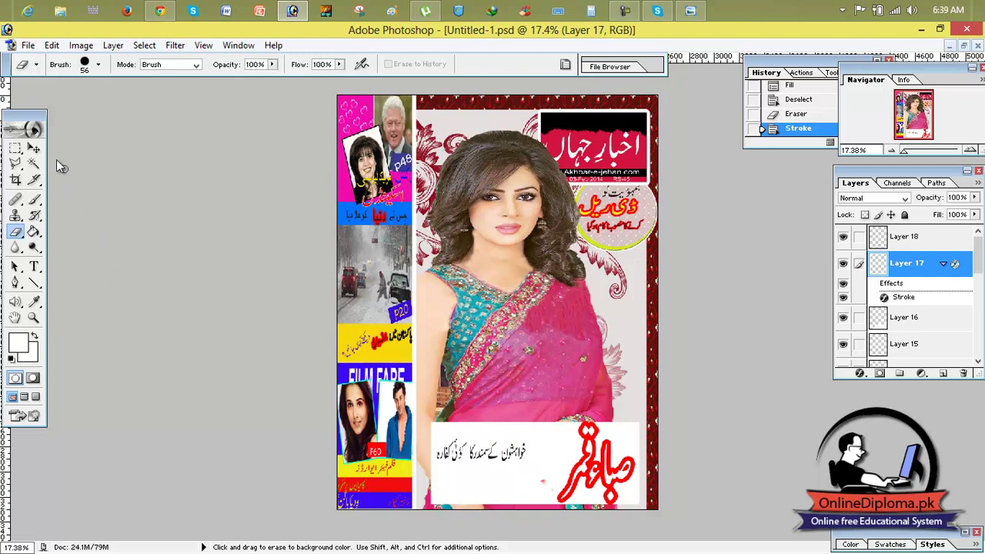
# - Copy the caption's second line from cover.eps into Untitled-1.psd and place it beneath the first caption line in the white box
pyautogui.click(961, 47)
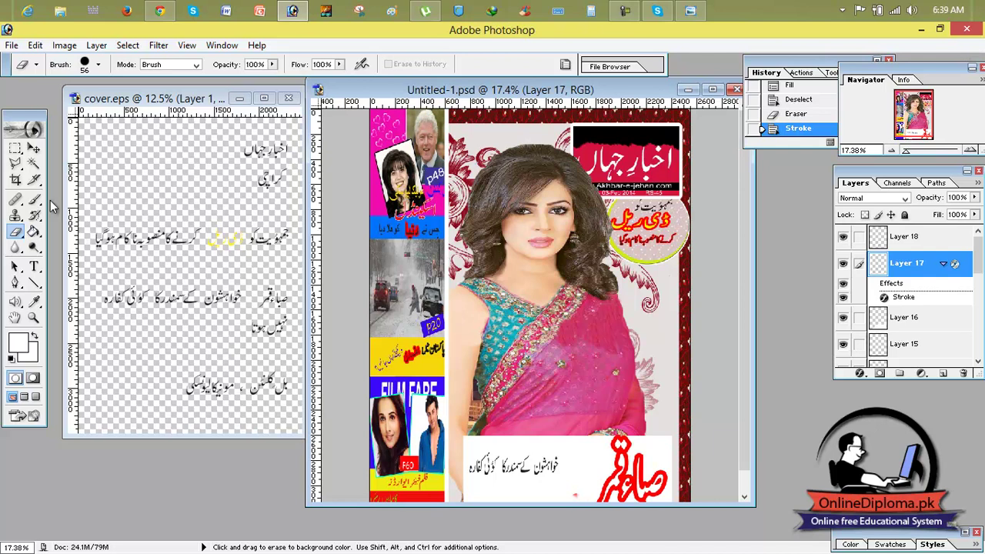
pyautogui.click(15, 147)
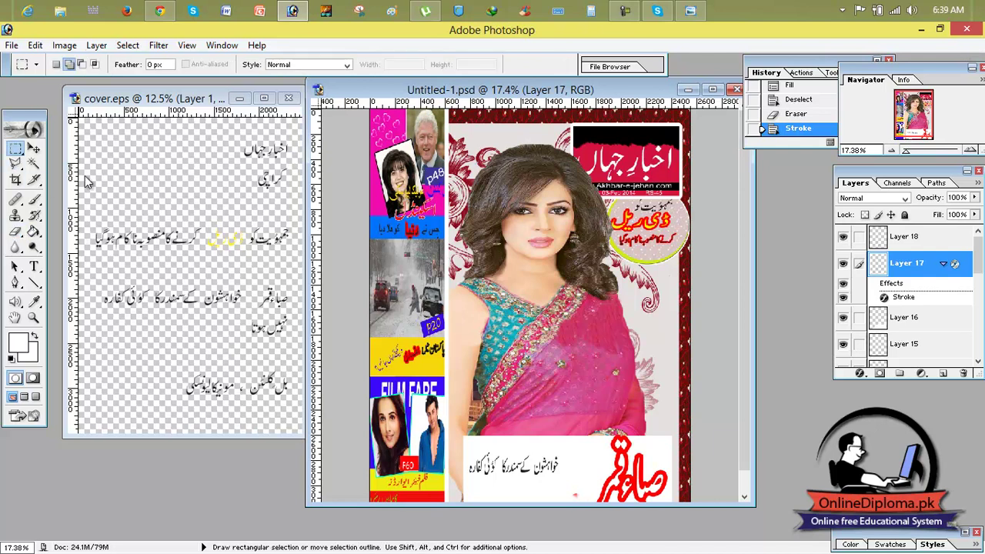
pyautogui.click(141, 241)
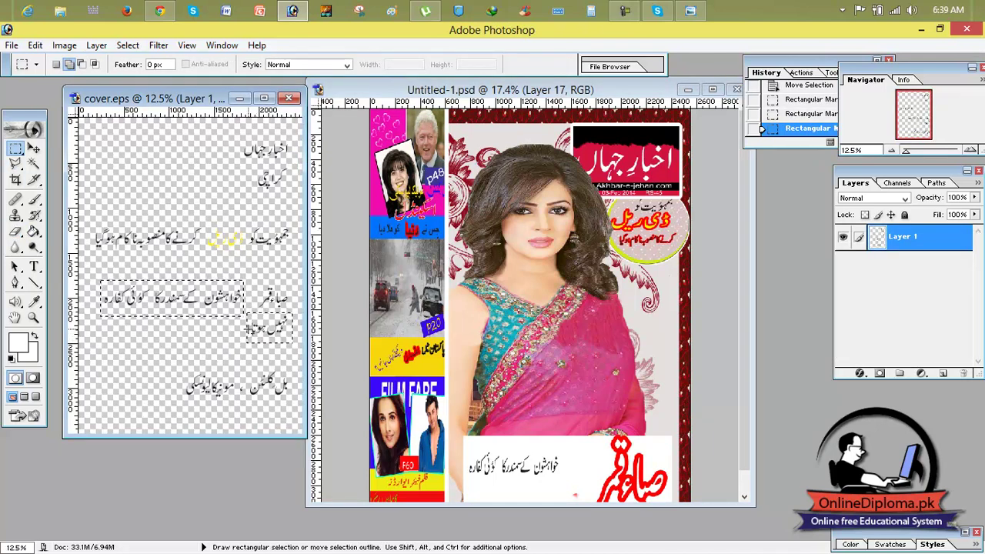
pyautogui.hotkey('ctrl', 'd')
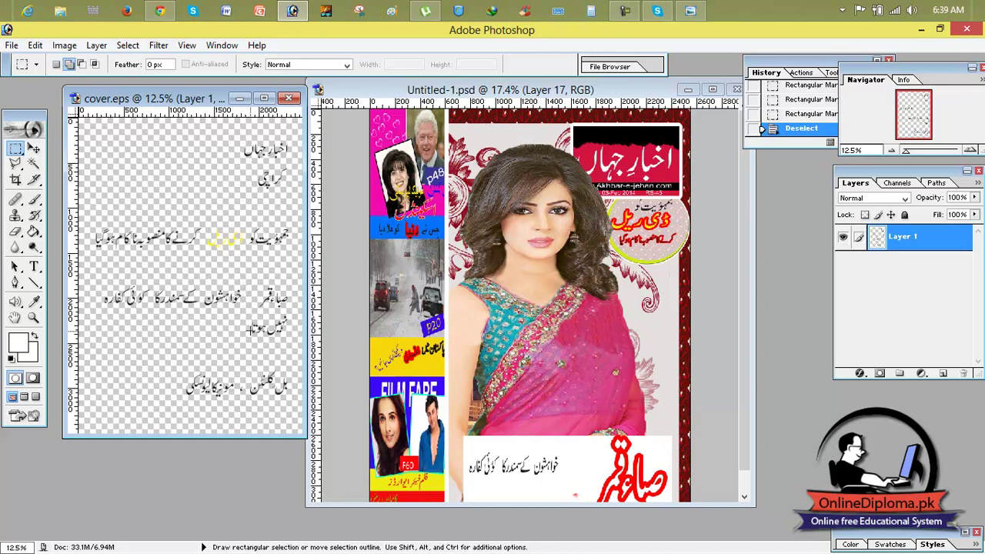
pyautogui.moveTo(251, 314); pyautogui.dragTo(496, 473)
pyautogui.click(34, 148)
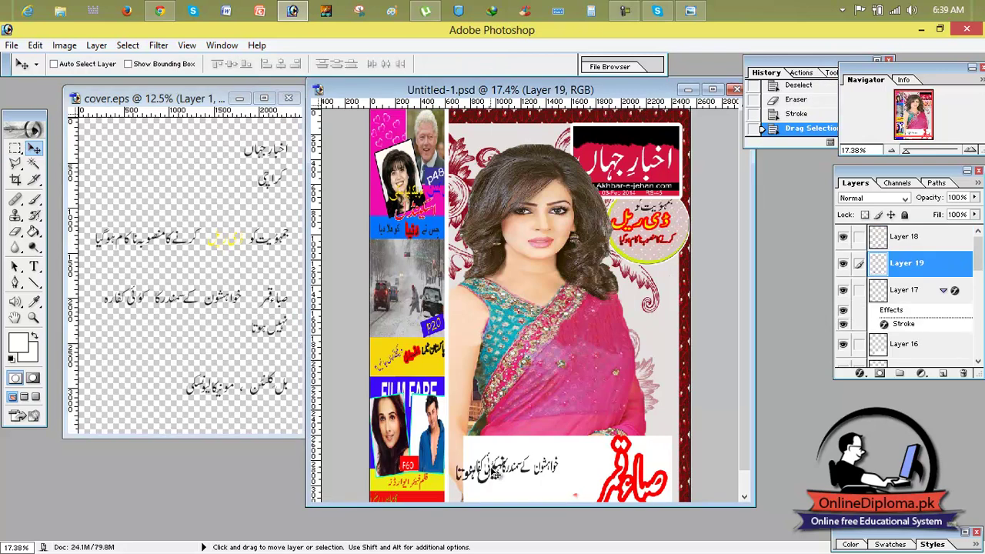
pyautogui.click(713, 89)
pyautogui.moveTo(444, 464); pyautogui.dragTo(463, 474)
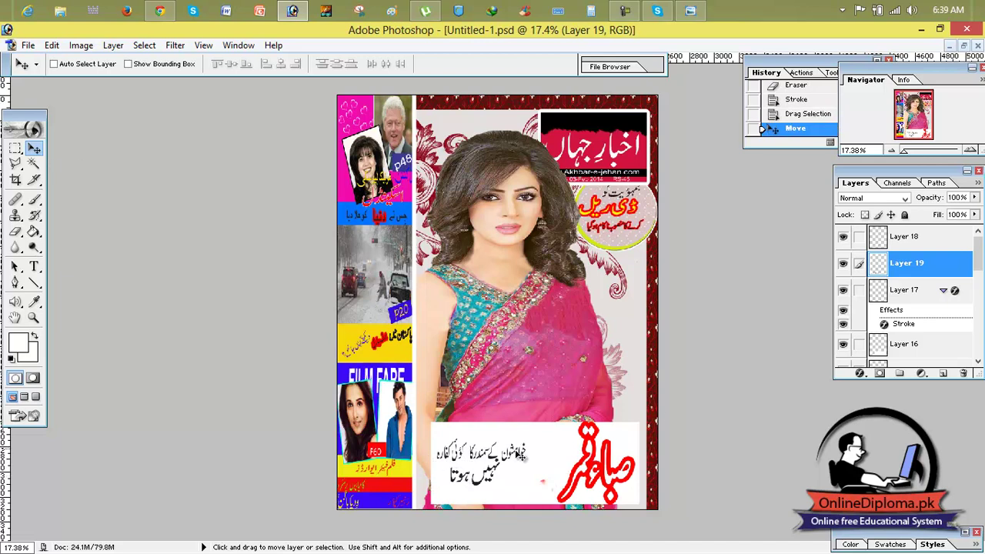
# - Enlarge the first caption line on Layer 18 with Free Transform to 150.5% width and 118.3% height
pyautogui.click(917, 240)
pyautogui.click(917, 302)
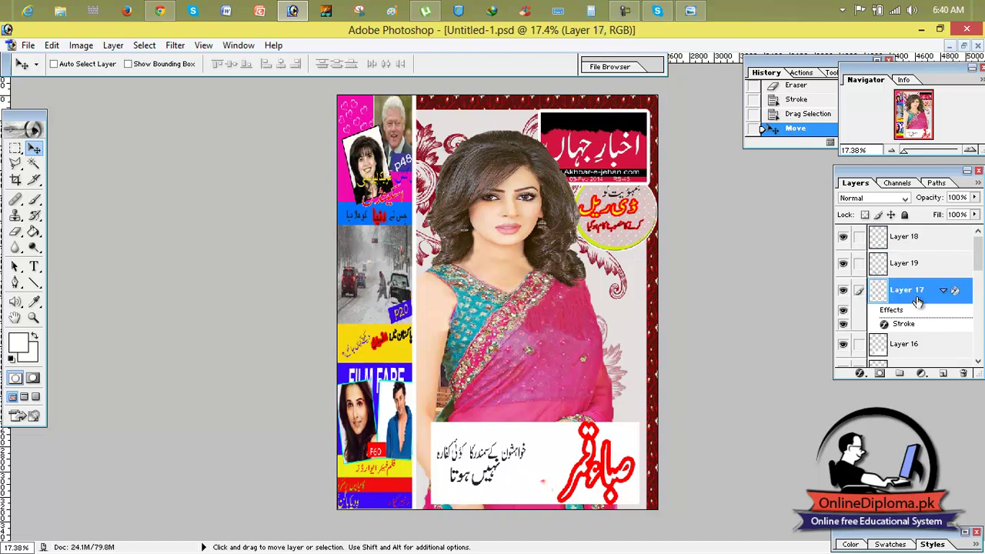
pyautogui.click(900, 238)
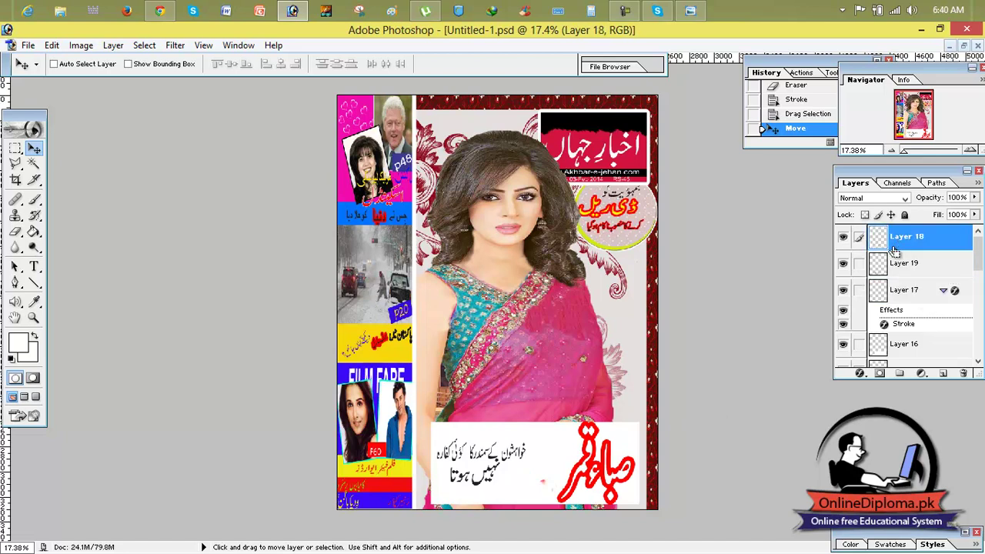
pyautogui.hotkey('ctrl', 't')
pyautogui.moveTo(500, 436); pyautogui.dragTo(500, 427)
pyautogui.moveTo(565, 465); pyautogui.dragTo(624, 470)
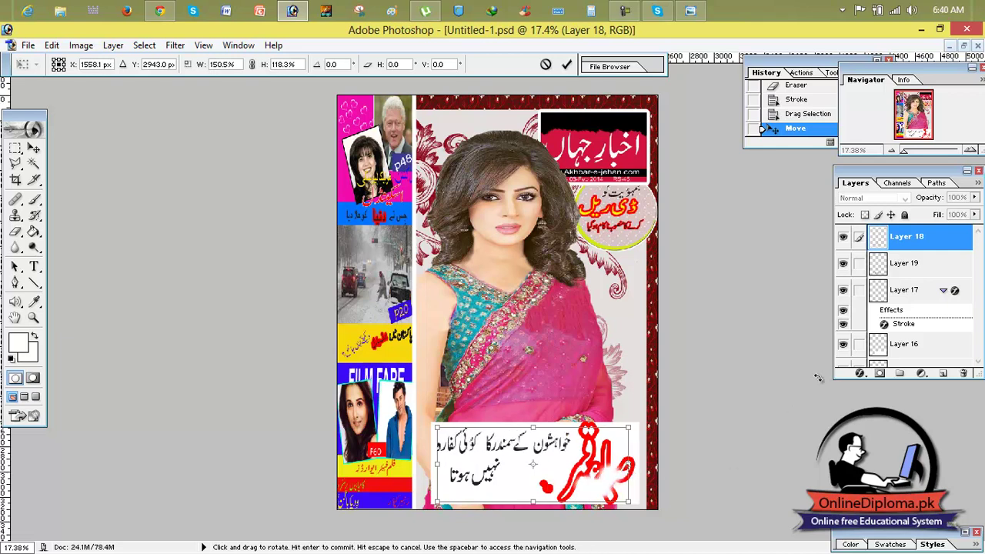
pyautogui.click(567, 64)
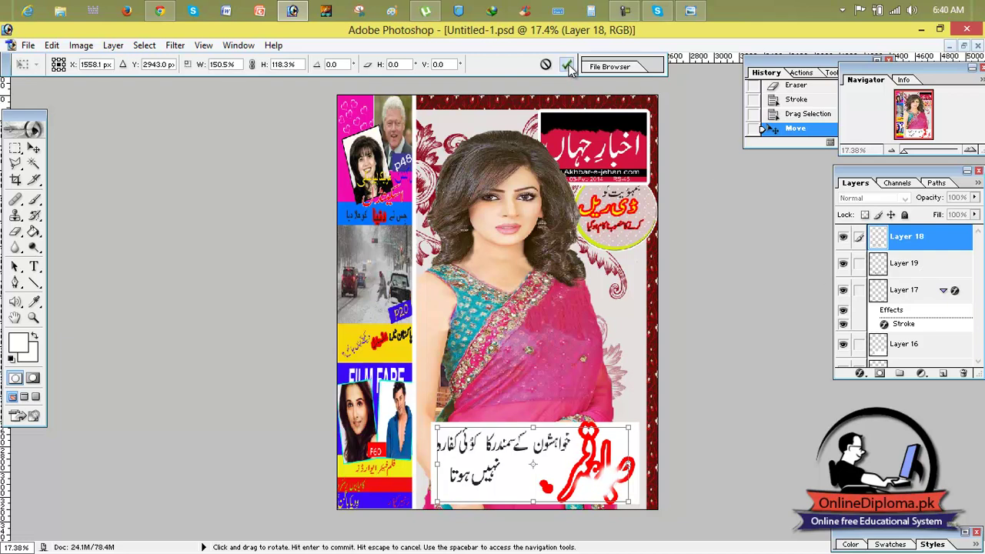
# - Move Layer 17 to the top of the layer stack and erase the leftover red dot beside the Urdu name
pyautogui.click(889, 292)
pyautogui.moveTo(894, 296); pyautogui.dragTo(898, 240)
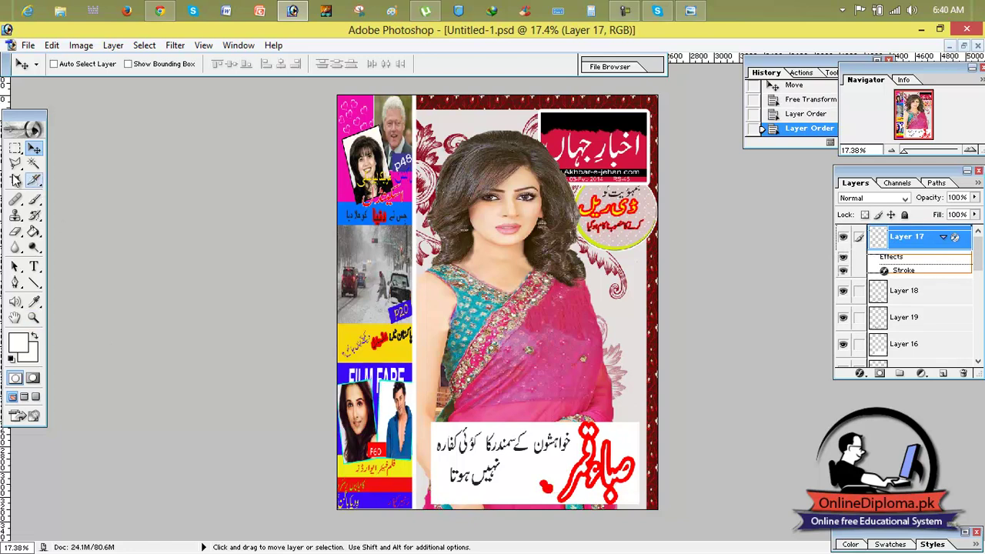
pyautogui.click(16, 231)
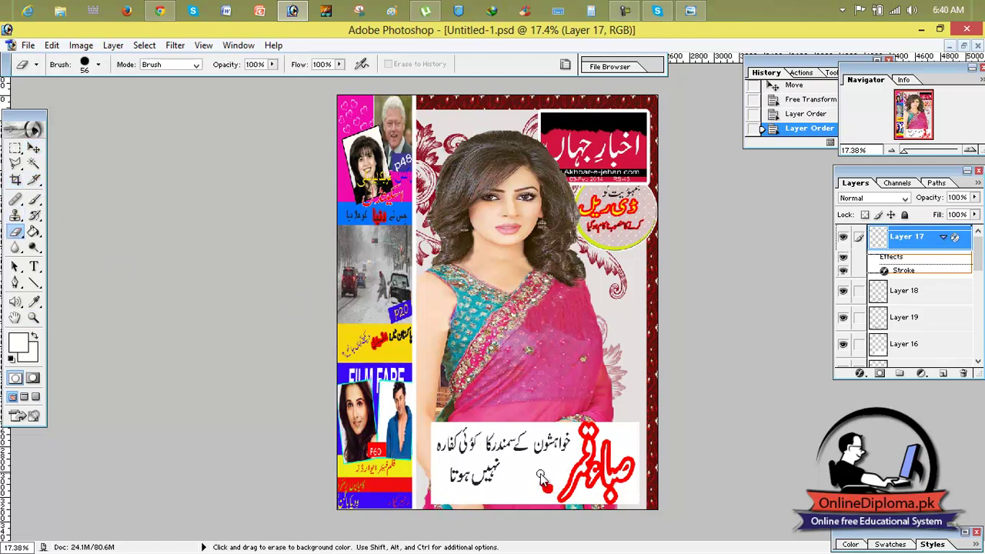
pyautogui.click(551, 491)
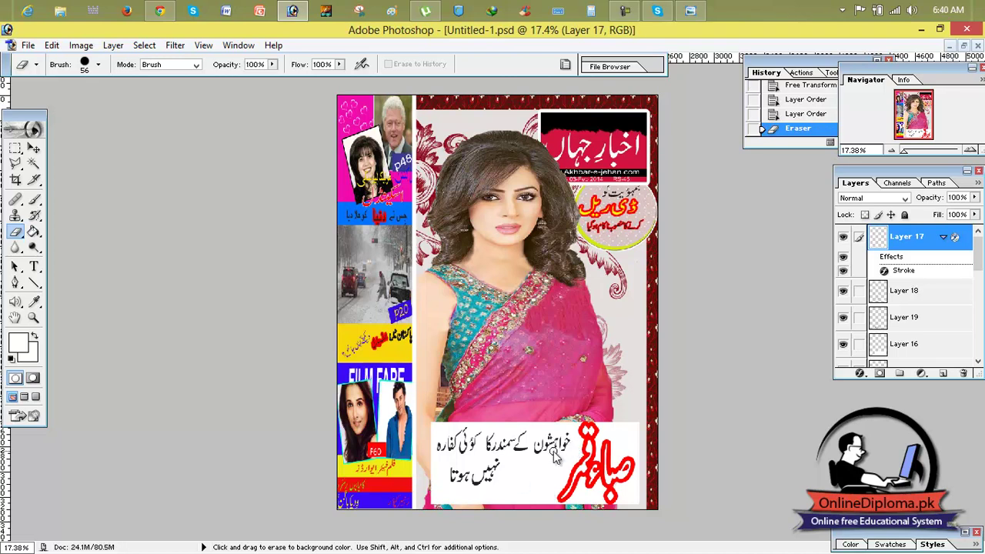
pyautogui.click(33, 151)
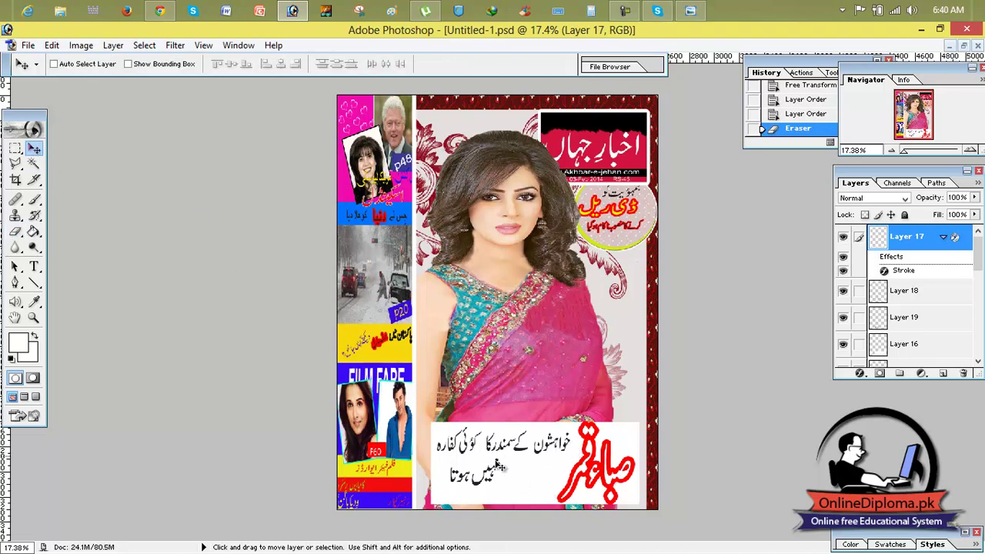